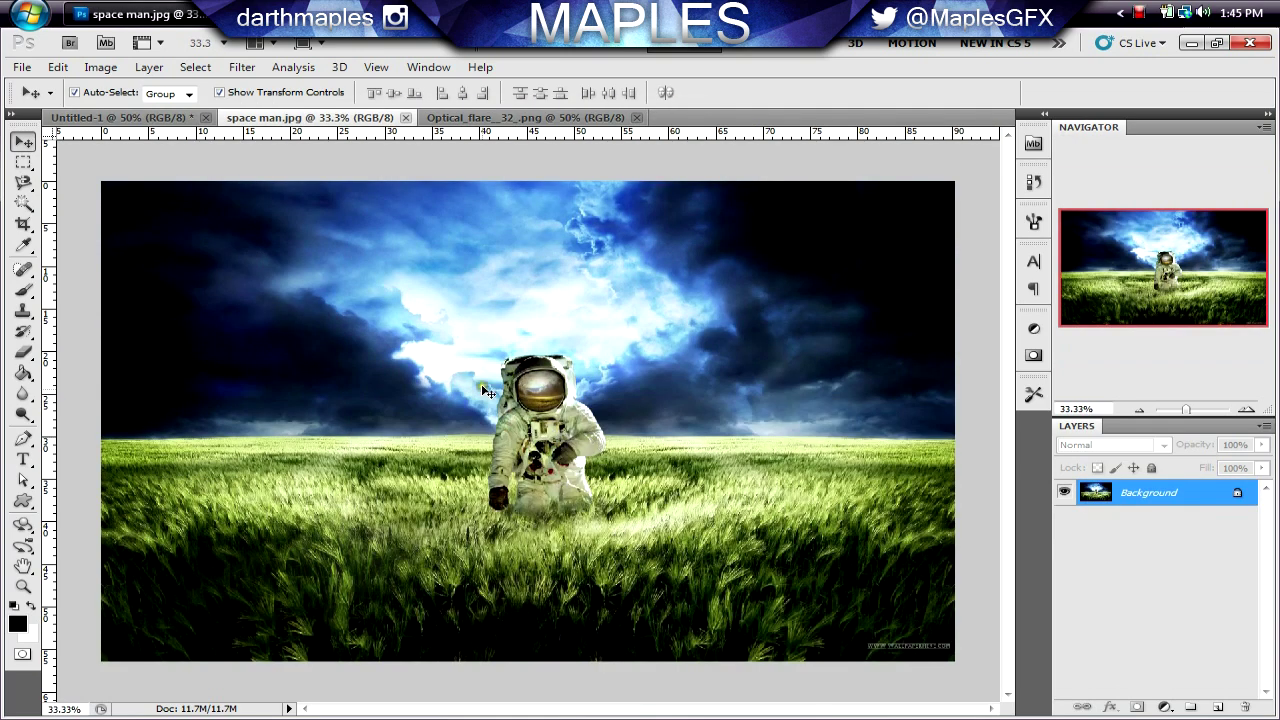
Step: Create a new 1000 by 1000 pixel document at 300 pixels/inch with a white background, named "eRa Pop out"
left_click(507, 120)
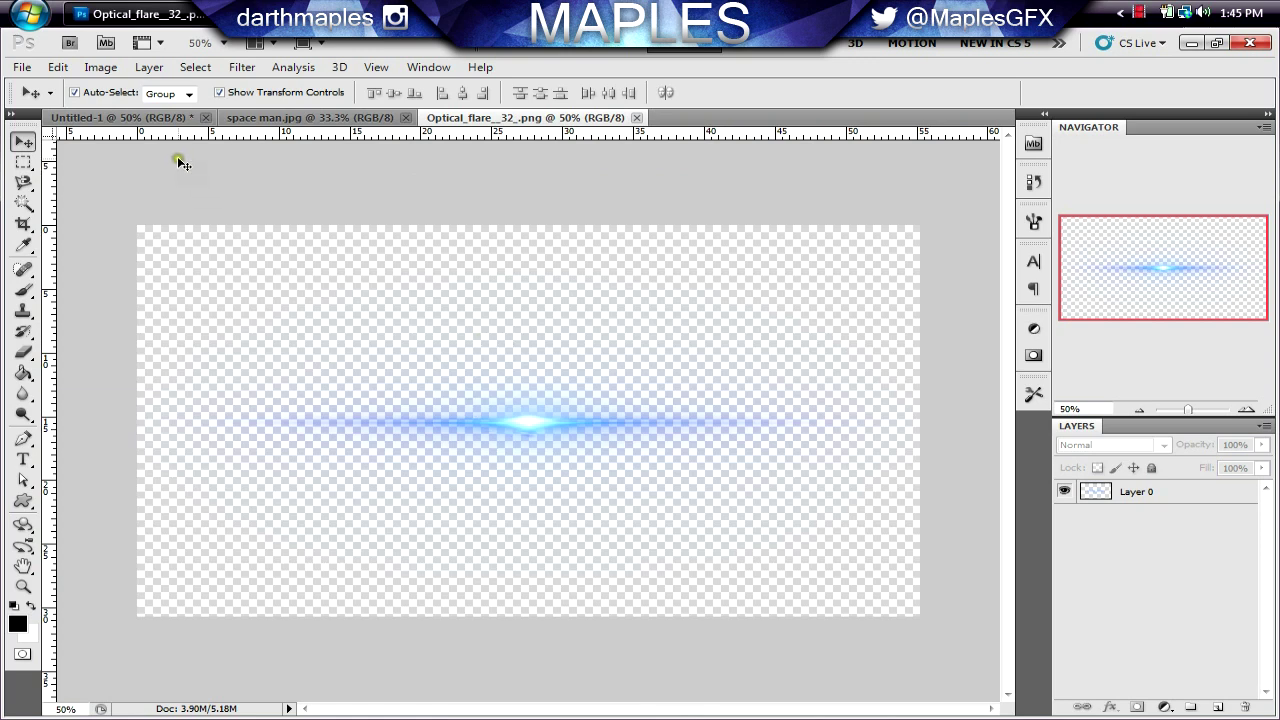
key("ctrl+Tab")
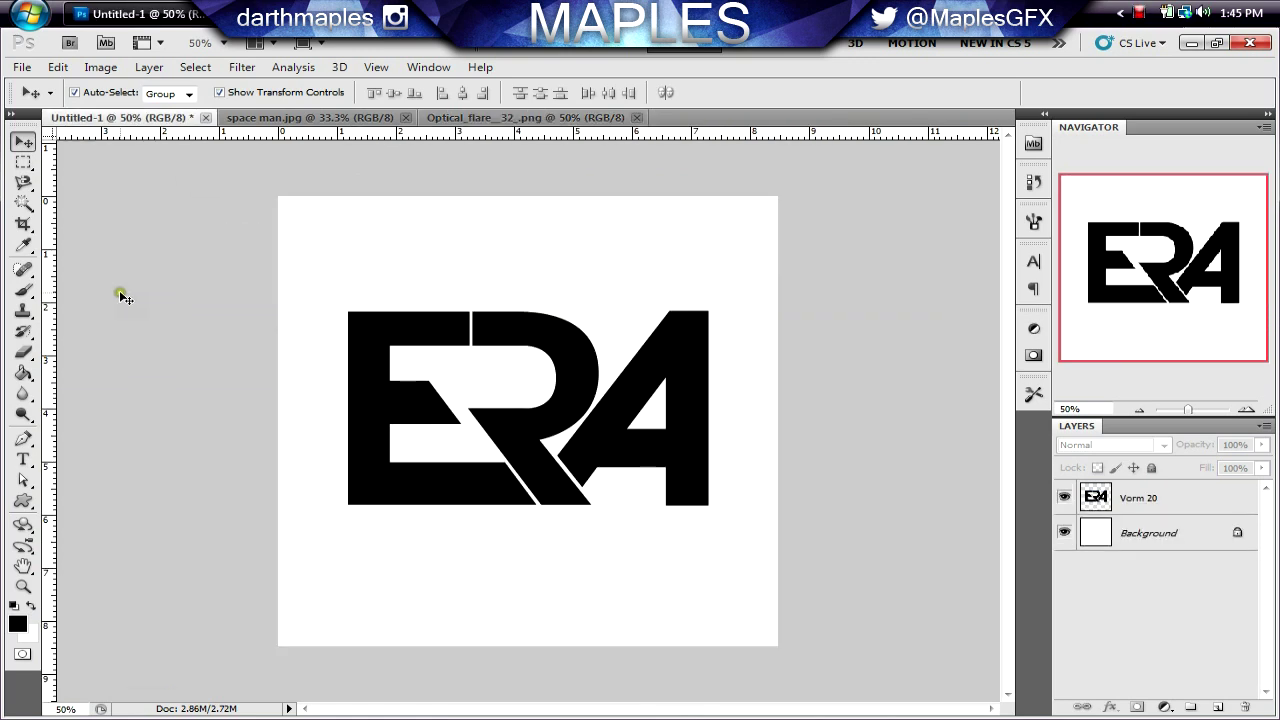
left_click(22, 67)
left_click(37, 88)
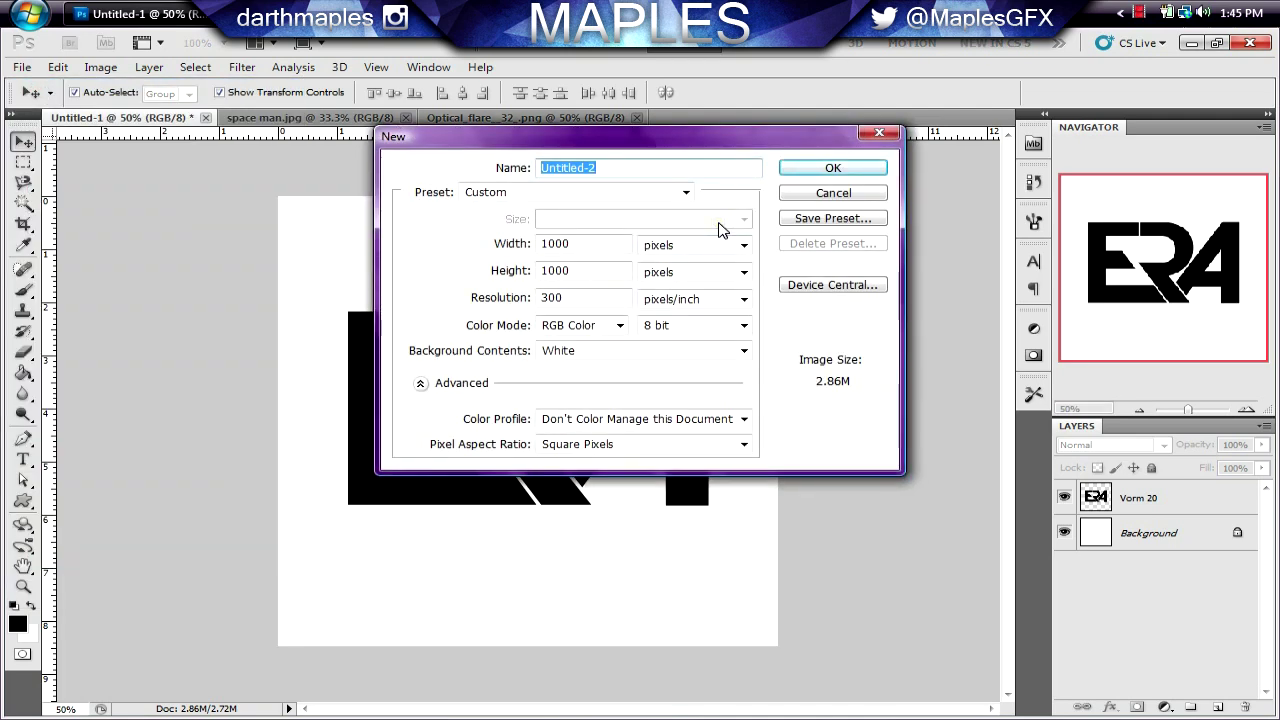
left_click(391, 152)
type("ea")
key("BackSpace")
type("Ra")
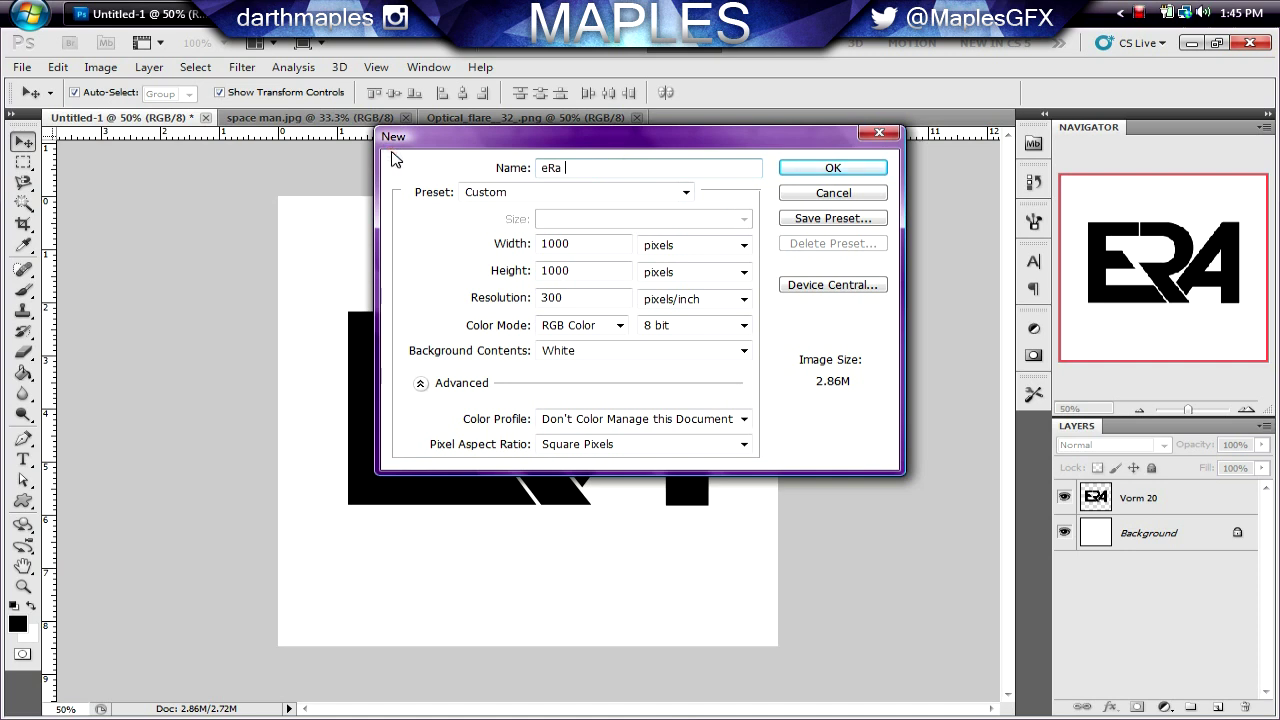
key("BackSpace")
type("Pop out")
left_click(846, 168)
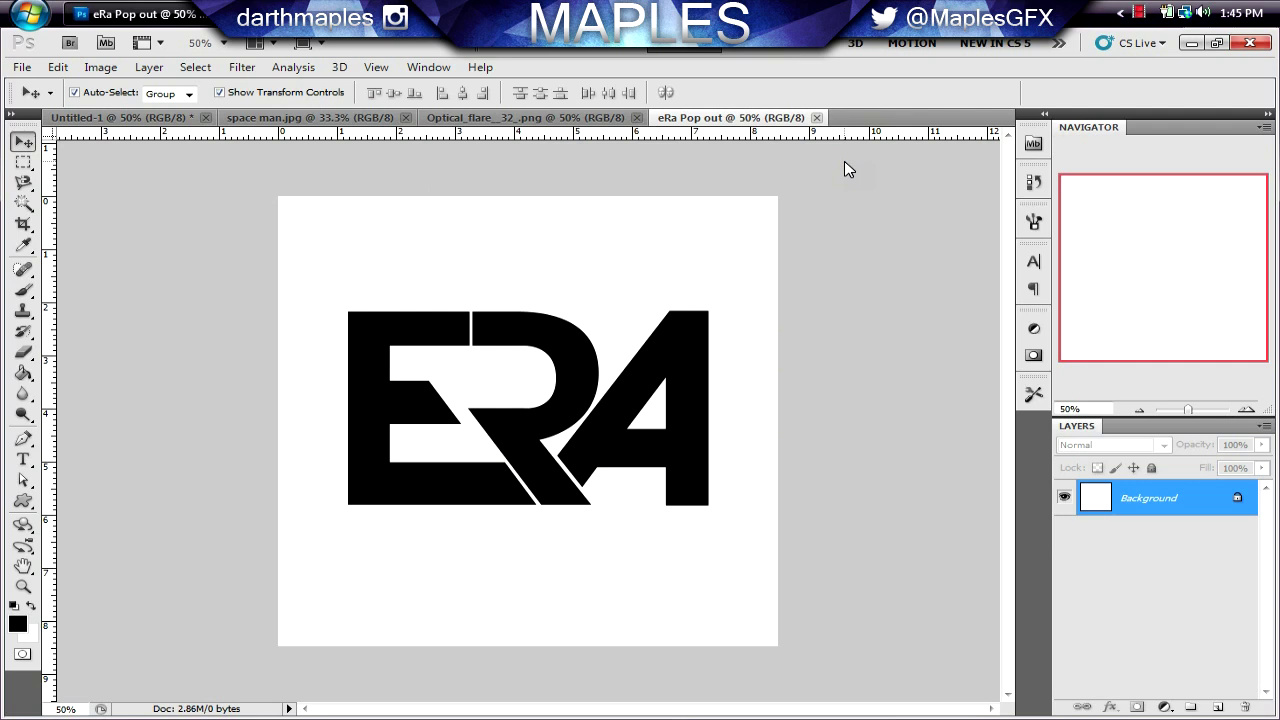
Step: Unlock the new document's background layer and copy the ERA logo from Untitled-1 into the eRa Pop out document
left_click(1235, 497)
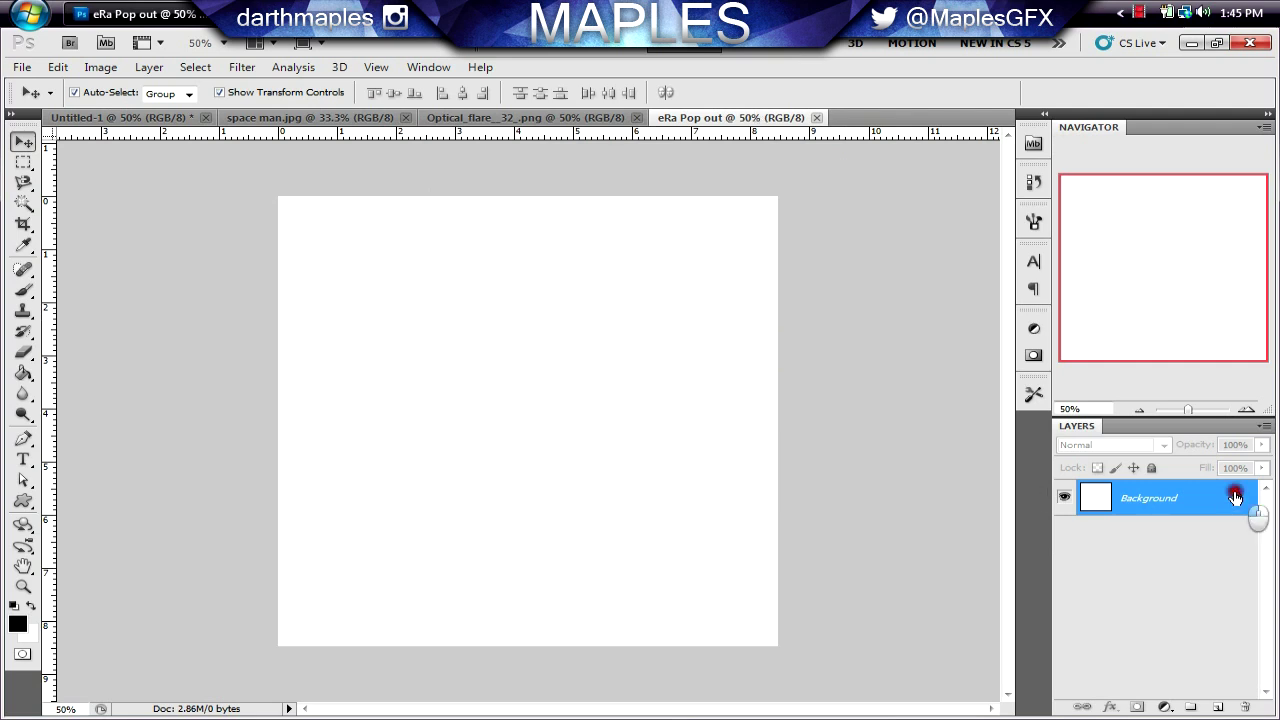
left_click(808, 220)
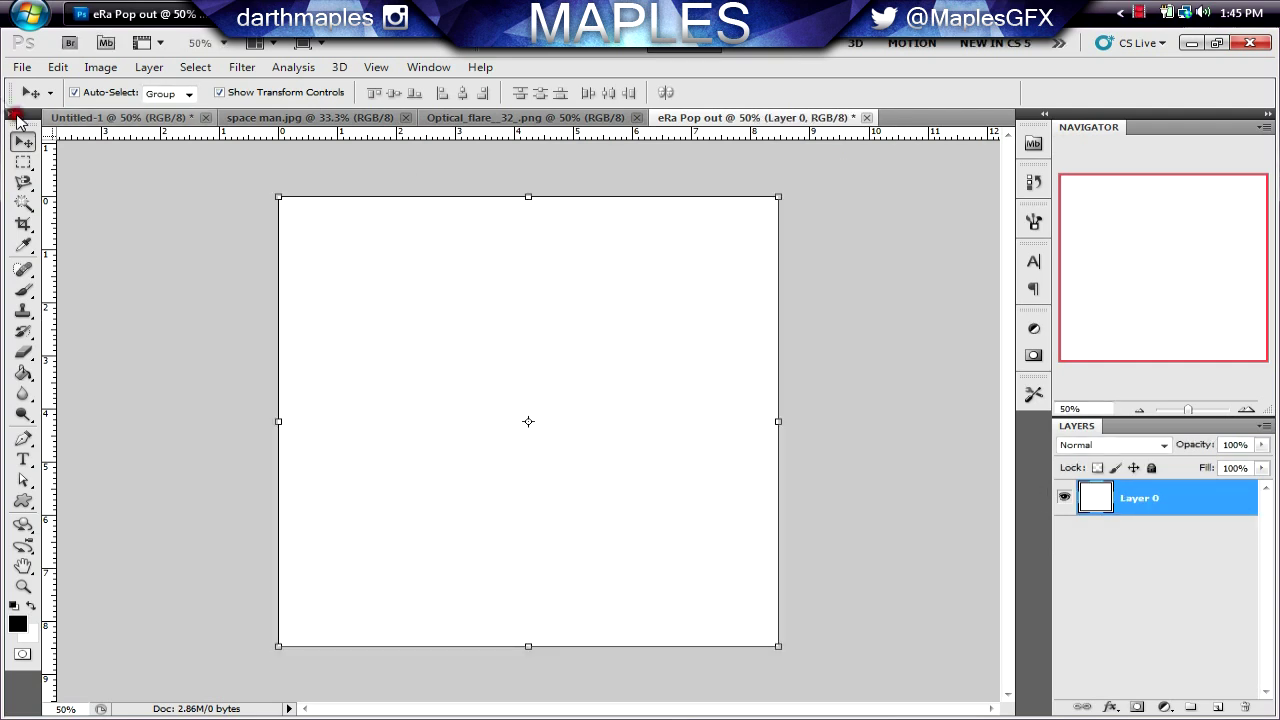
left_click(95, 117)
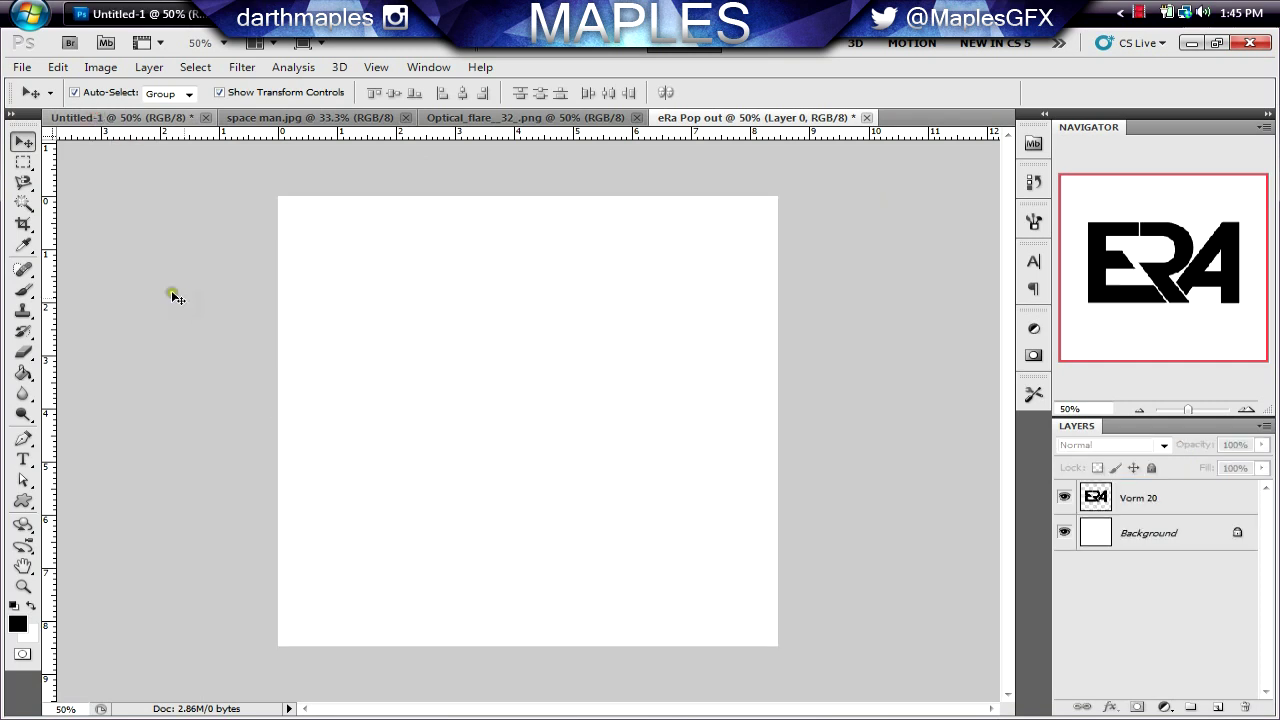
left_click_drag(417, 323, 436, 300)
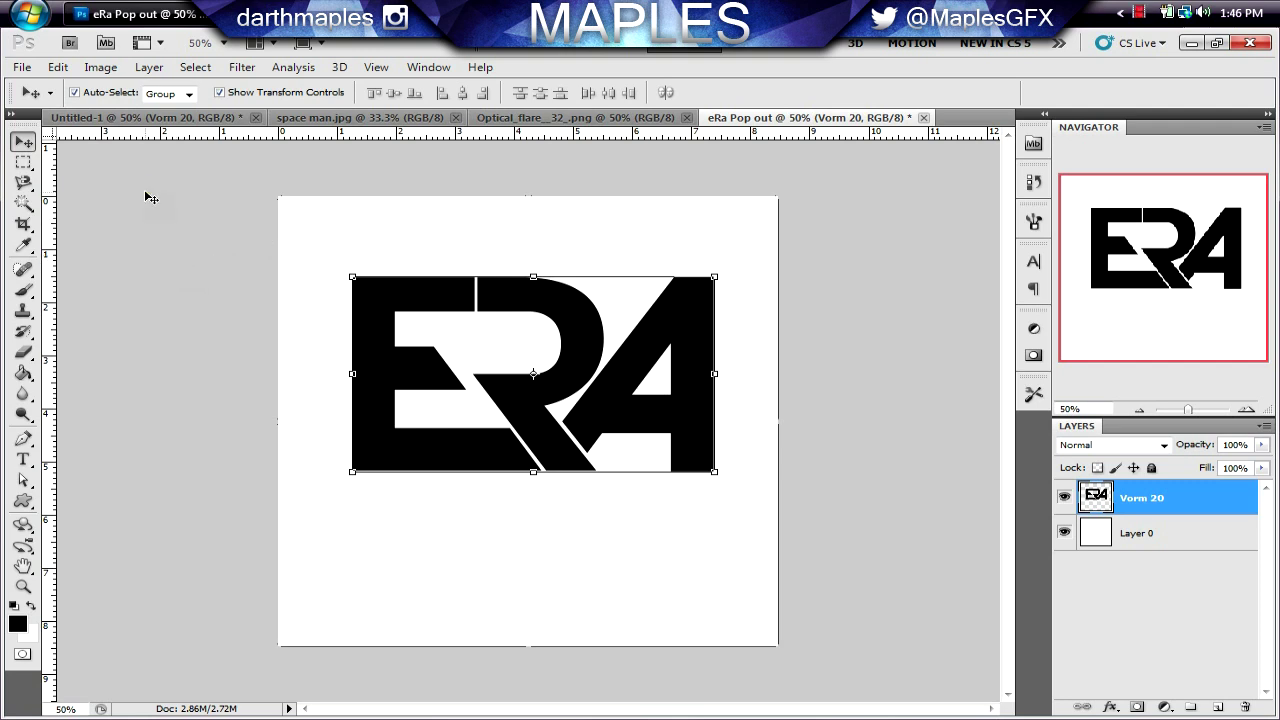
Step: Warp the ERA logo so that its upper, lower and side edges bulge slightly outward
left_click(57, 68)
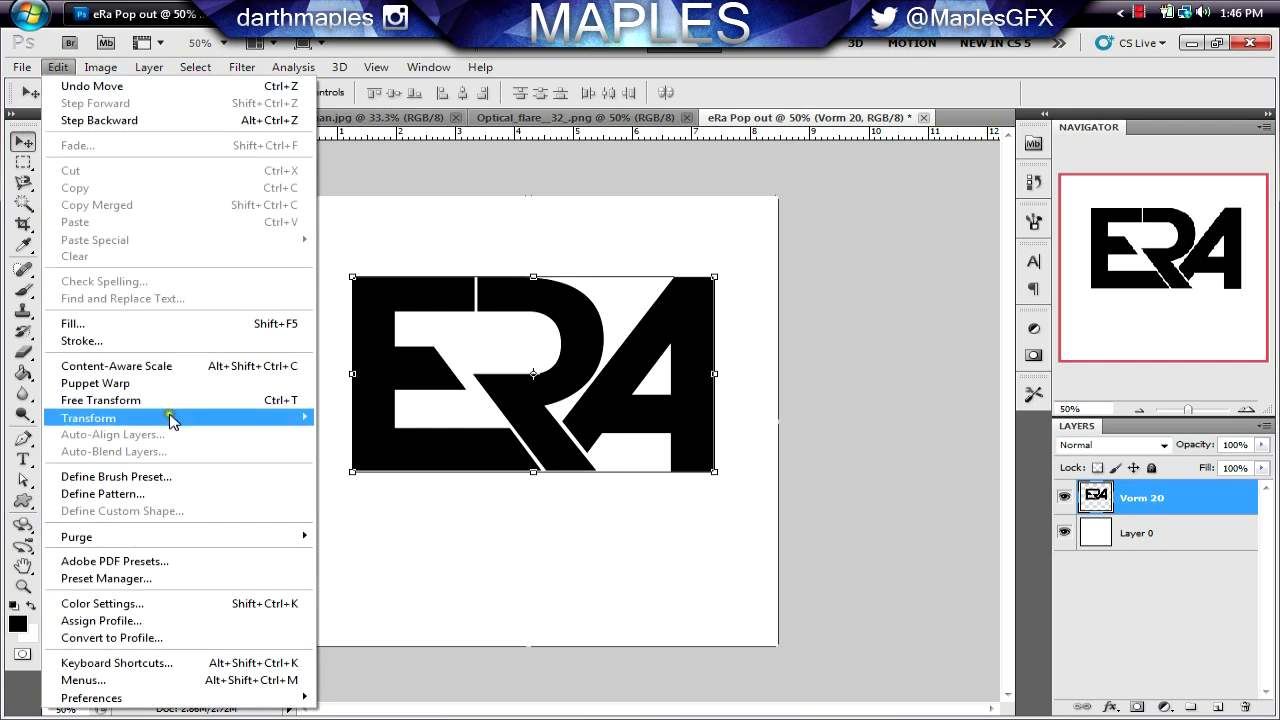
mouse_move(170, 420)
left_click(364, 526)
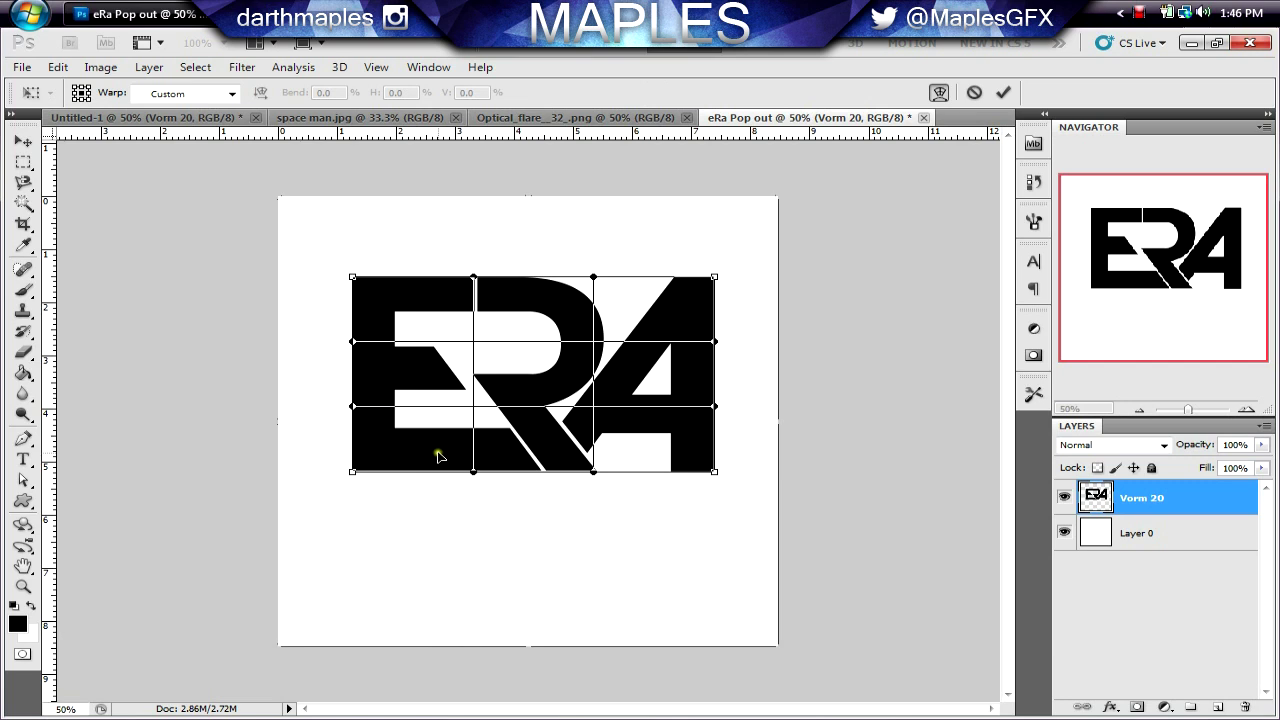
left_click_drag(533, 458, 531, 460)
left_click_drag(525, 296, 524, 297)
left_click_drag(366, 365, 363, 371)
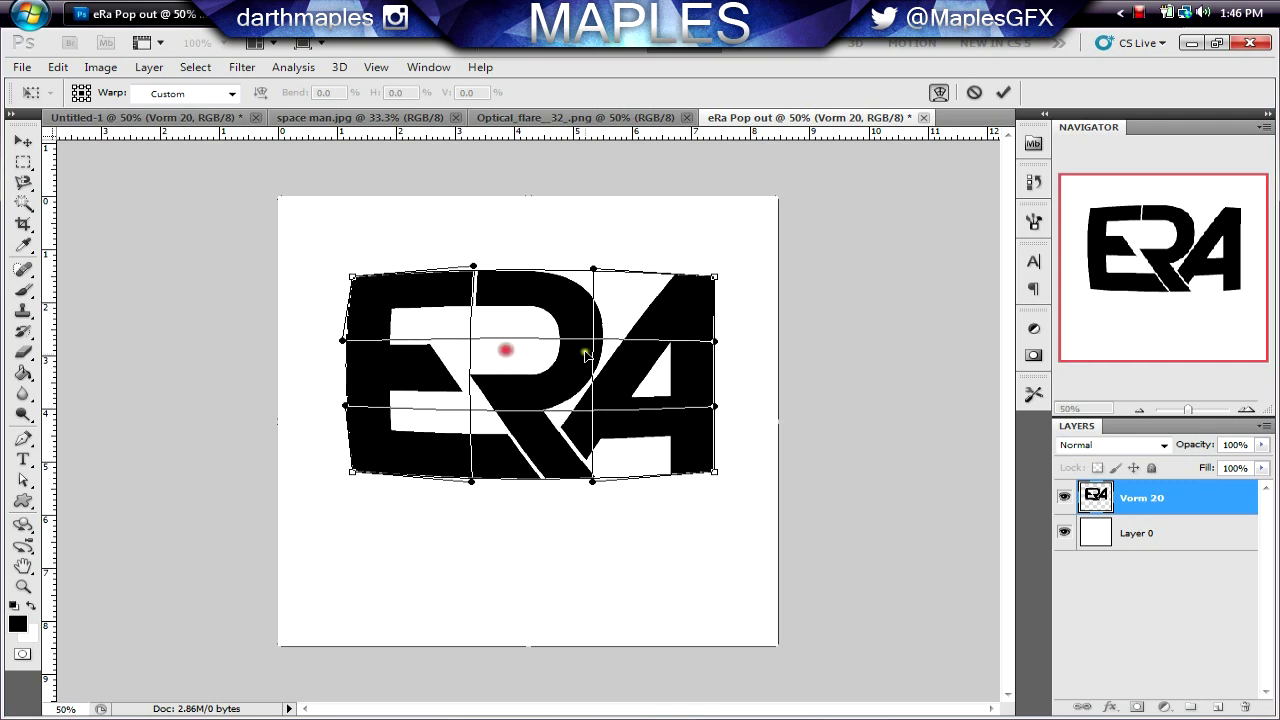
left_click_drag(686, 378, 692, 373)
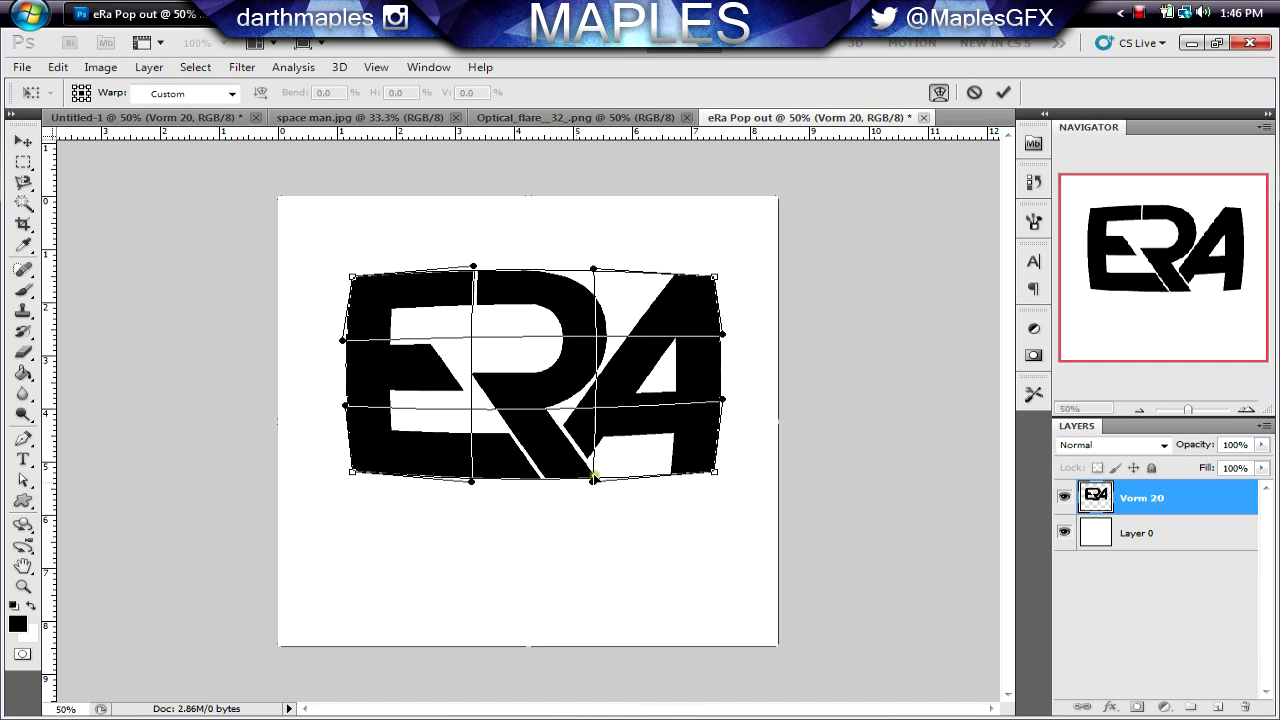
key("Return")
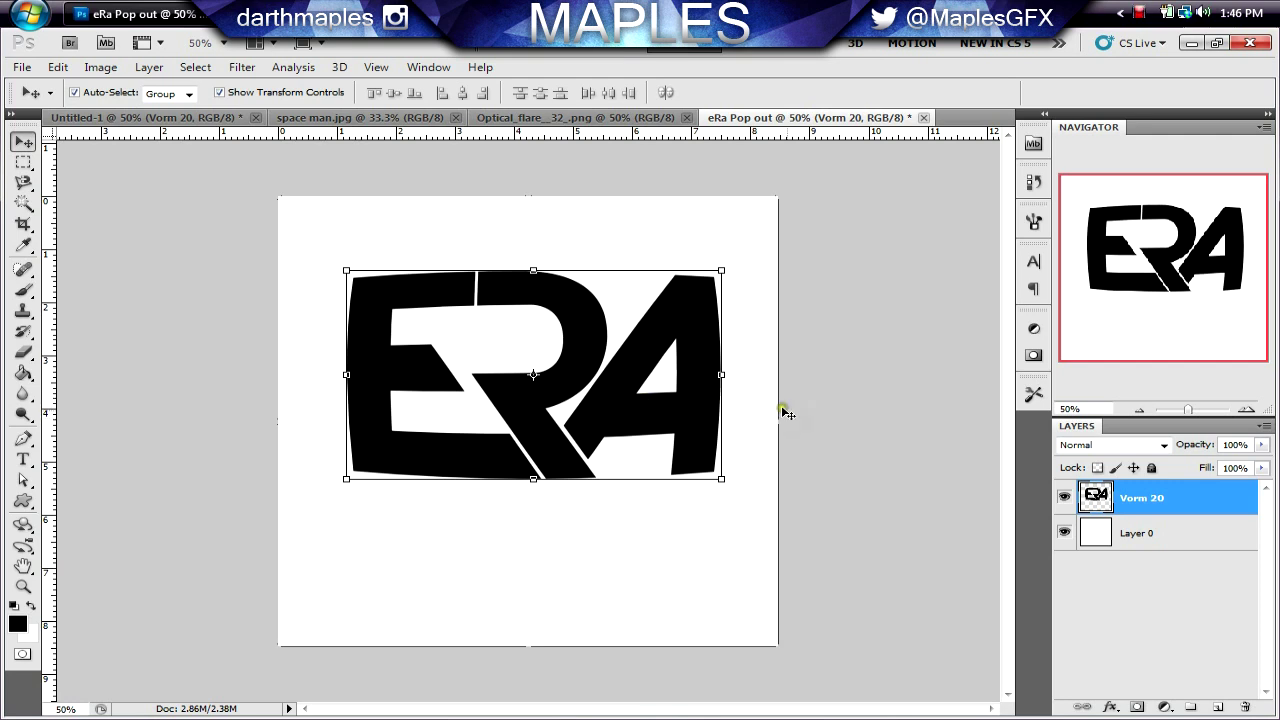
Step: Duplicate the warped logo layer and hide the duplicate
right_click(1200, 508)
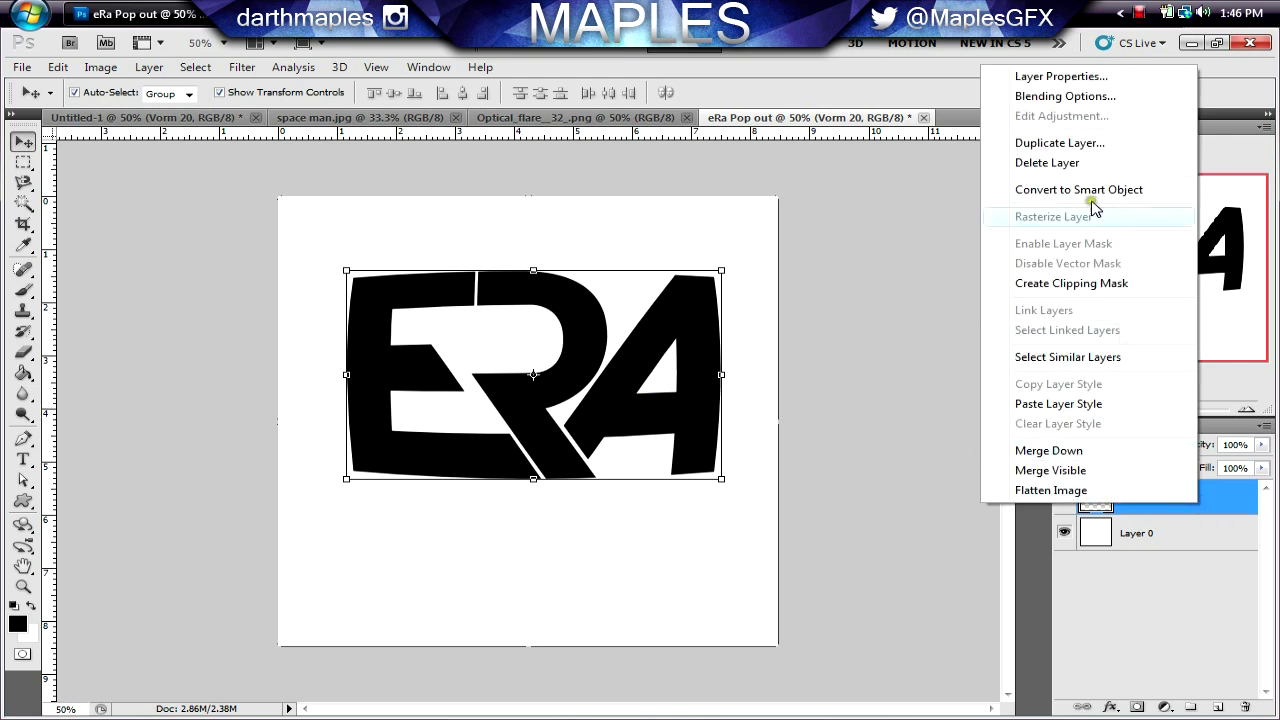
left_click(1080, 143)
left_click(822, 212)
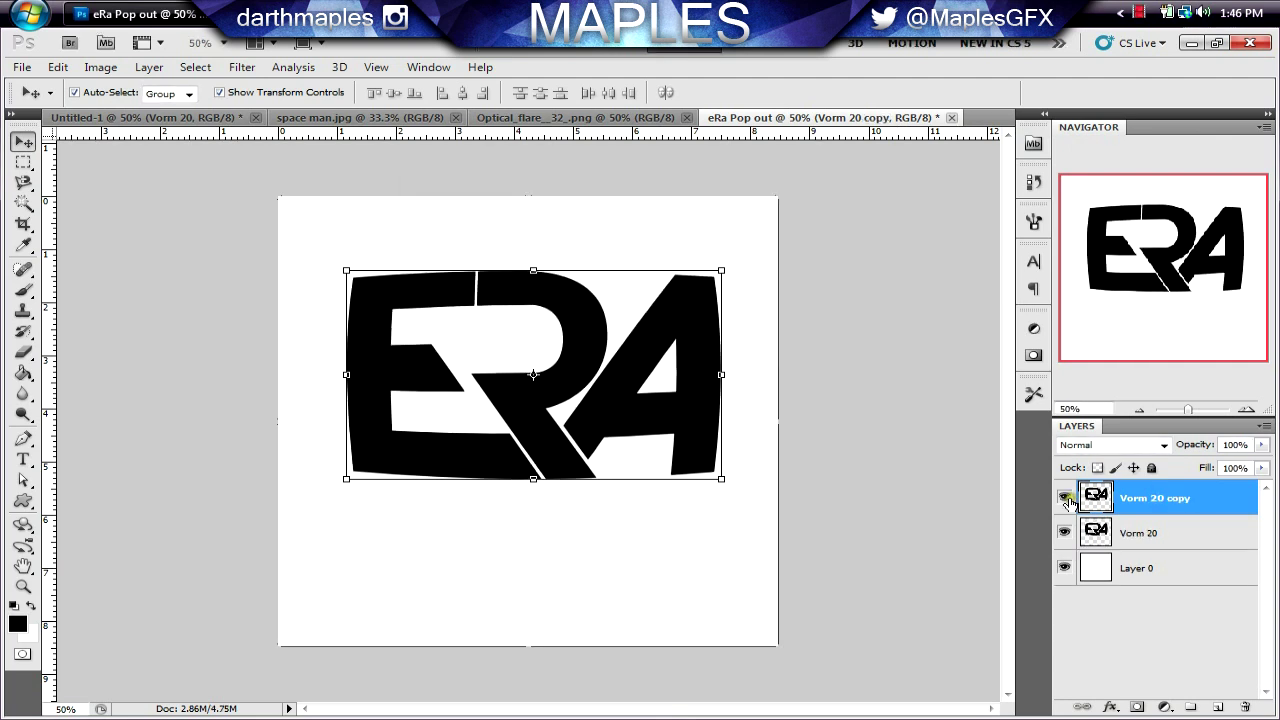
left_click(1065, 497)
Step: Scale the original Vorm 20 logo layer to 99% width and 99% height
left_click(1200, 530)
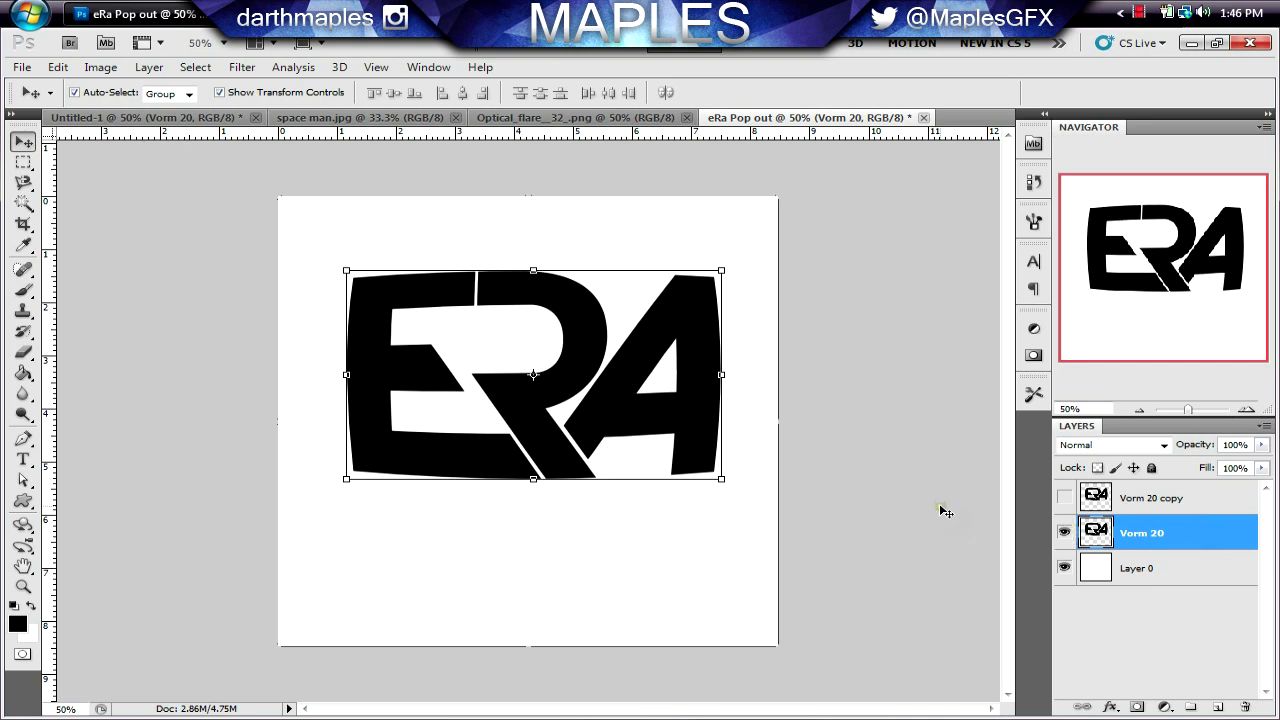
key("ctrl+t")
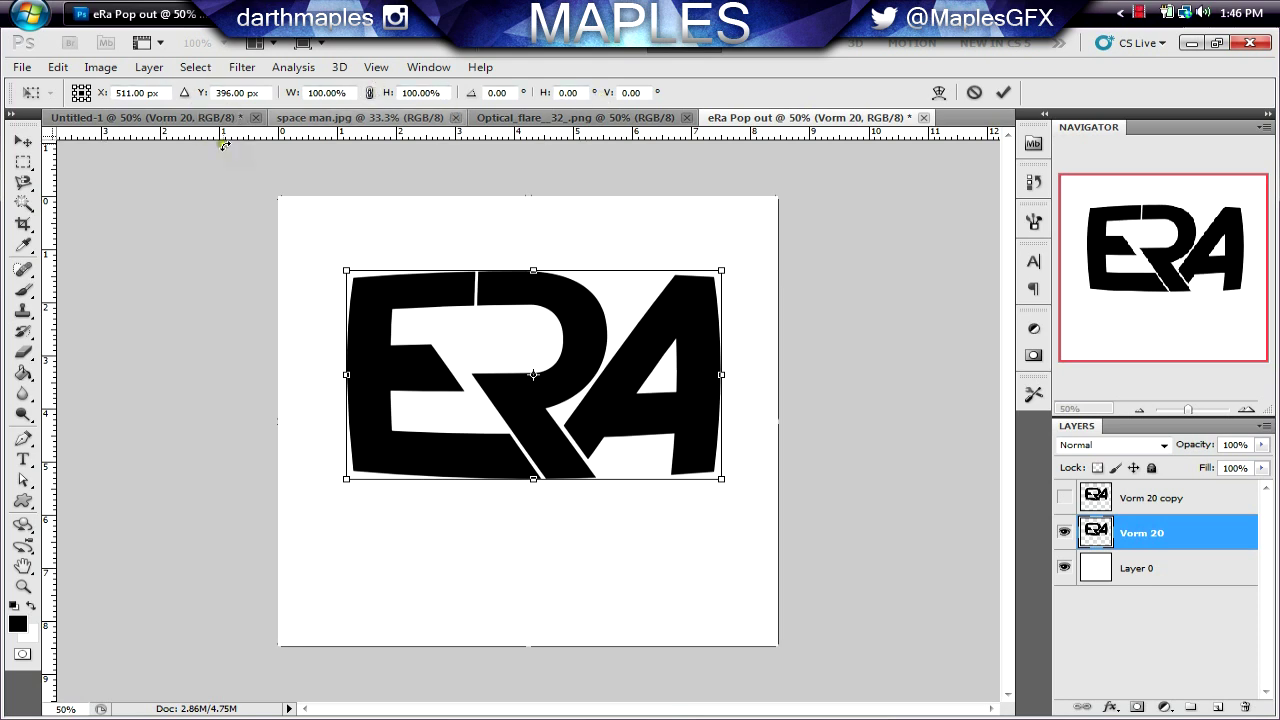
double_click(324, 92)
type("99")
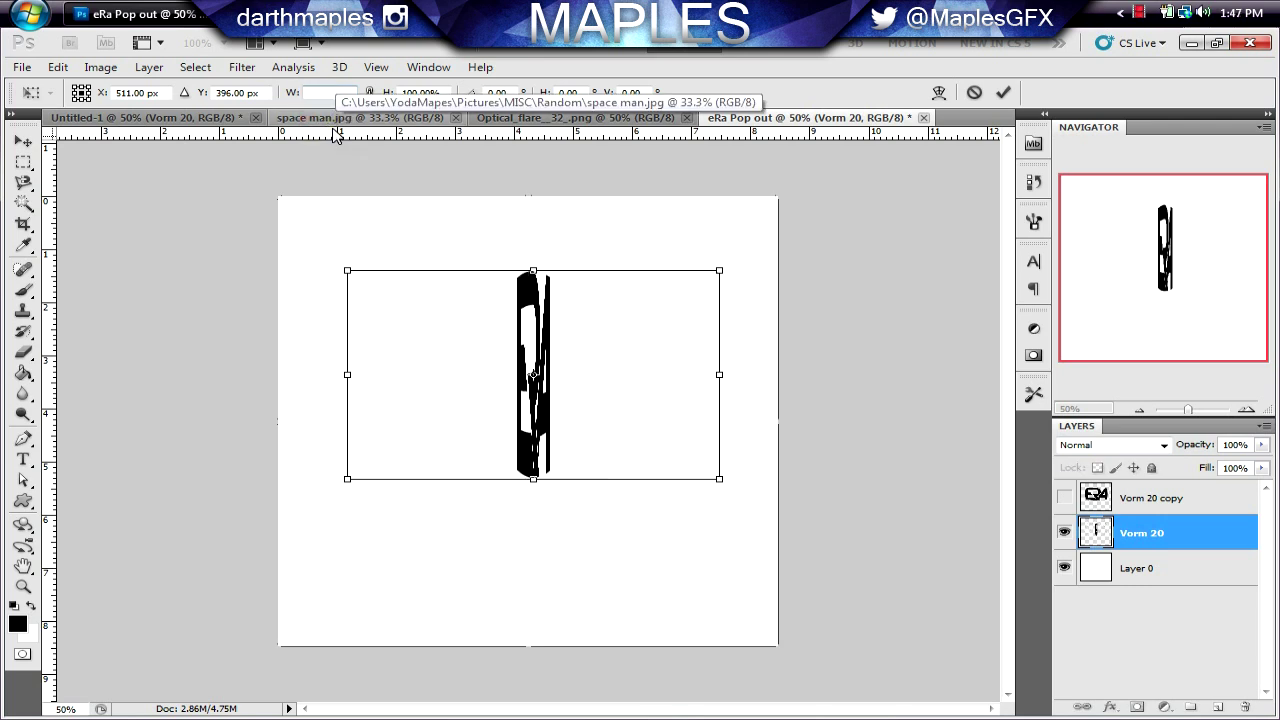
double_click(418, 92)
type("99")
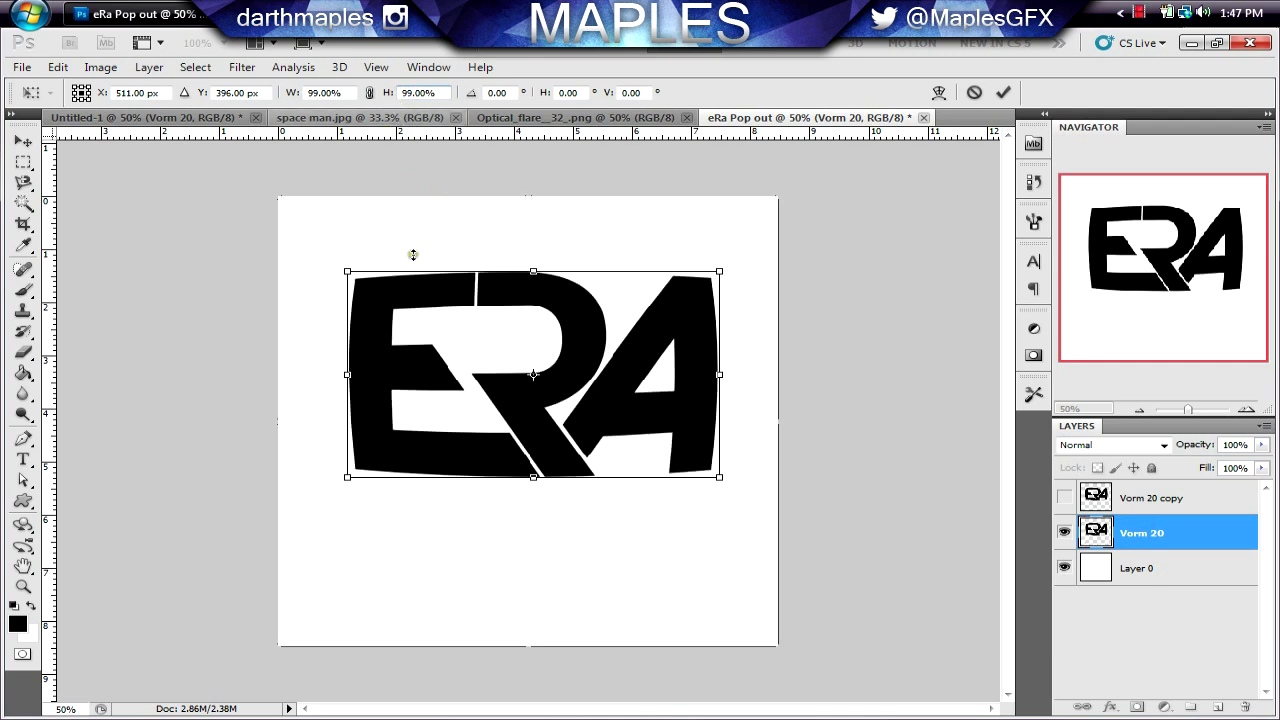
key("Return")
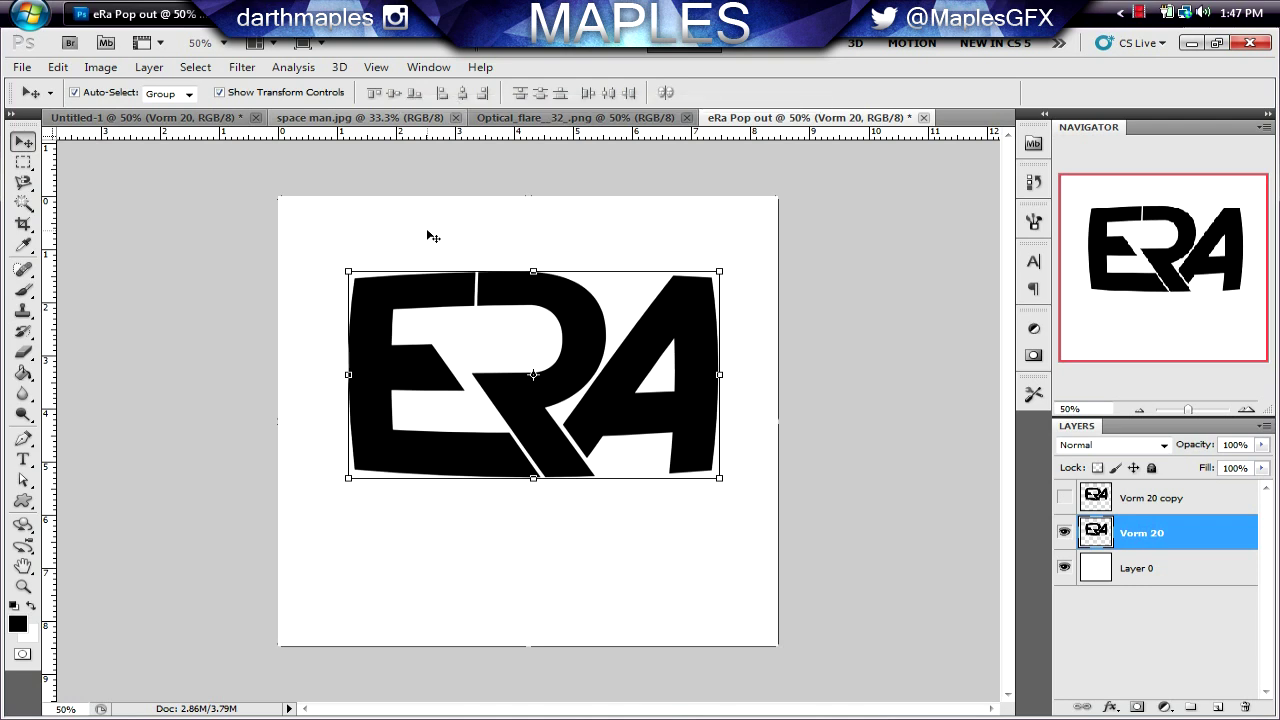
Step: Repeat the 99% scaling on 20 successive duplicates of the logo to build up the extrusion depth
key("ctrl+alt+shift+t")
key("ctrl+alt+shift+t")
key("ctrl+alt+shift+t")
key("ctrl+alt+shift+t")
key("ctrl+alt+shift+t")
key("ctrl+alt+shift+t")
key("ctrl+alt+shift+t")
key("ctrl+alt+shift+t")
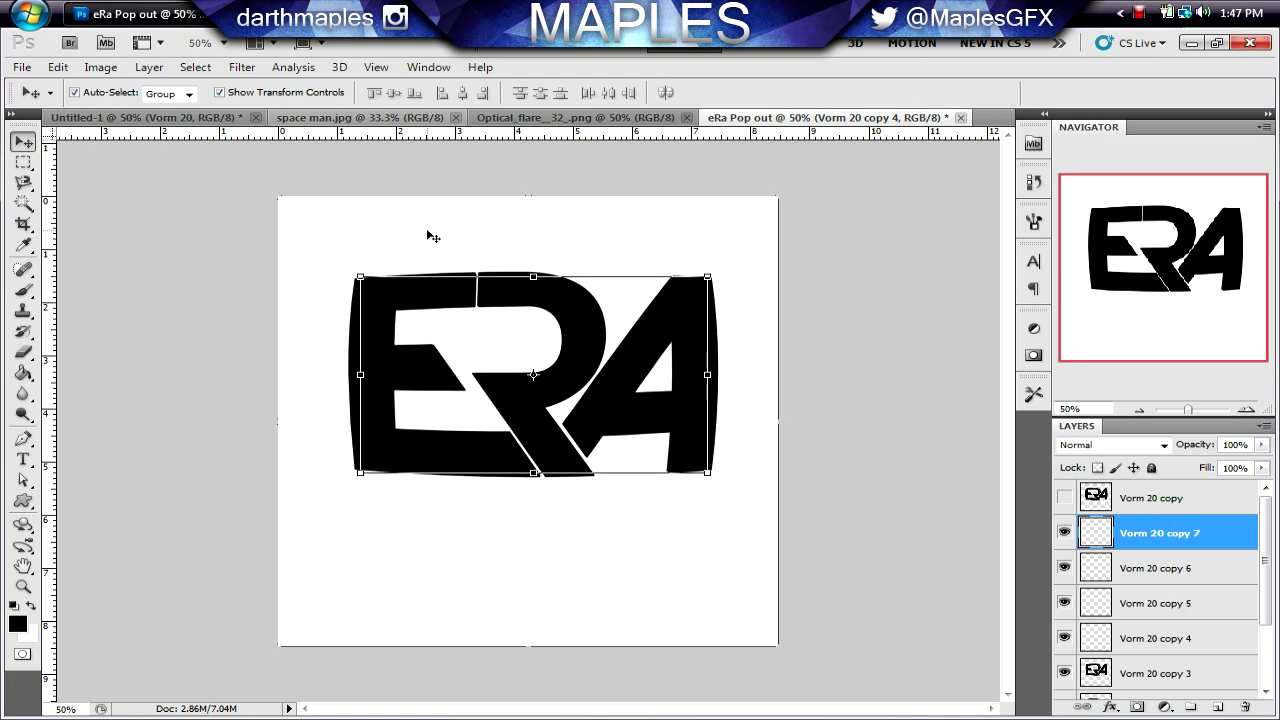
key("ctrl+alt+shift+t")
key("ctrl+alt+shift+t")
key("ctrl+alt+shift+t")
key("ctrl+alt+shift+t")
key("ctrl+alt+shift+t")
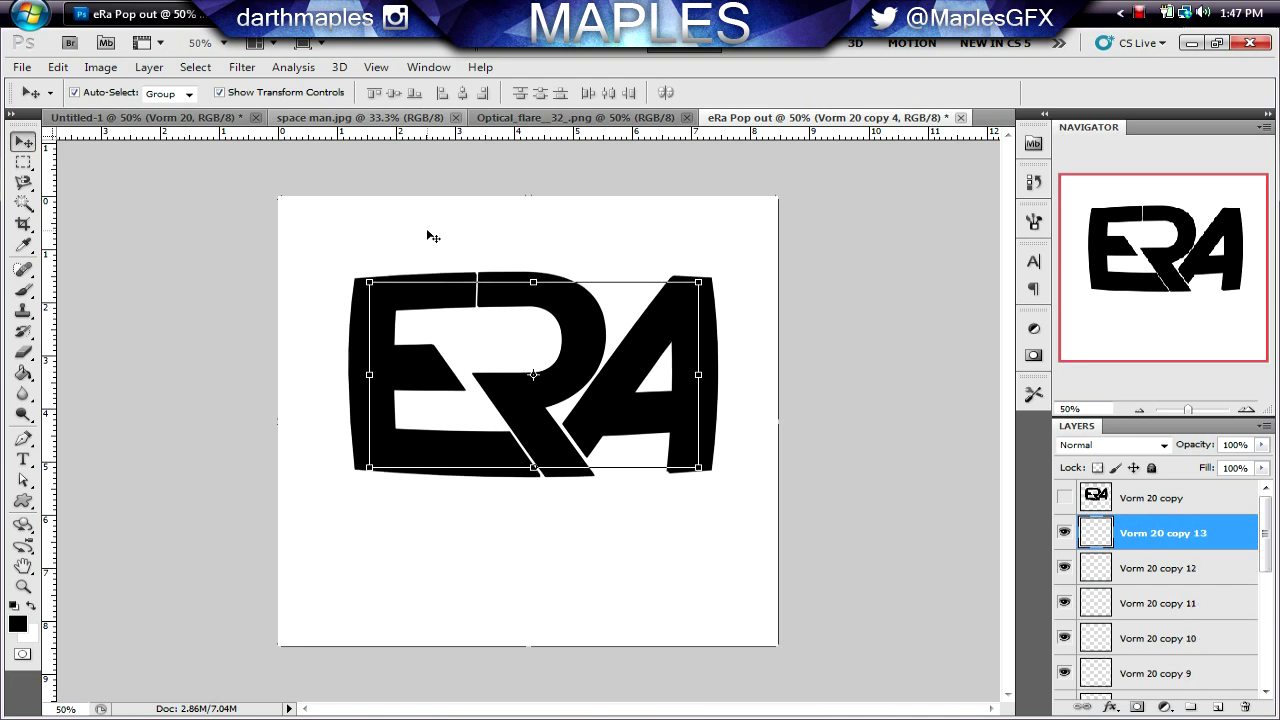
key("ctrl+alt+shift+t")
key("ctrl+alt+shift+t")
key("ctrl+alt+shift+t")
key("ctrl+alt+shift+t")
key("ctrl+alt+shift+t")
key("ctrl+alt+shift+t")
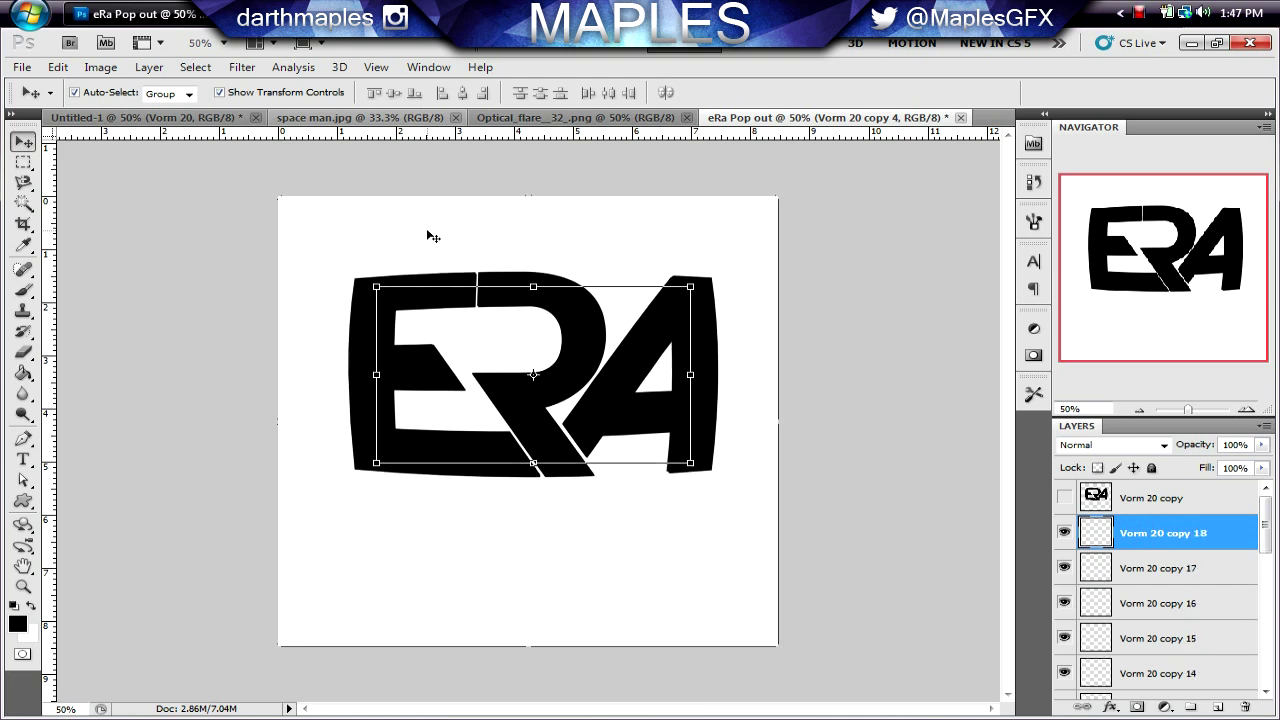
key("ctrl+alt+shift+t")
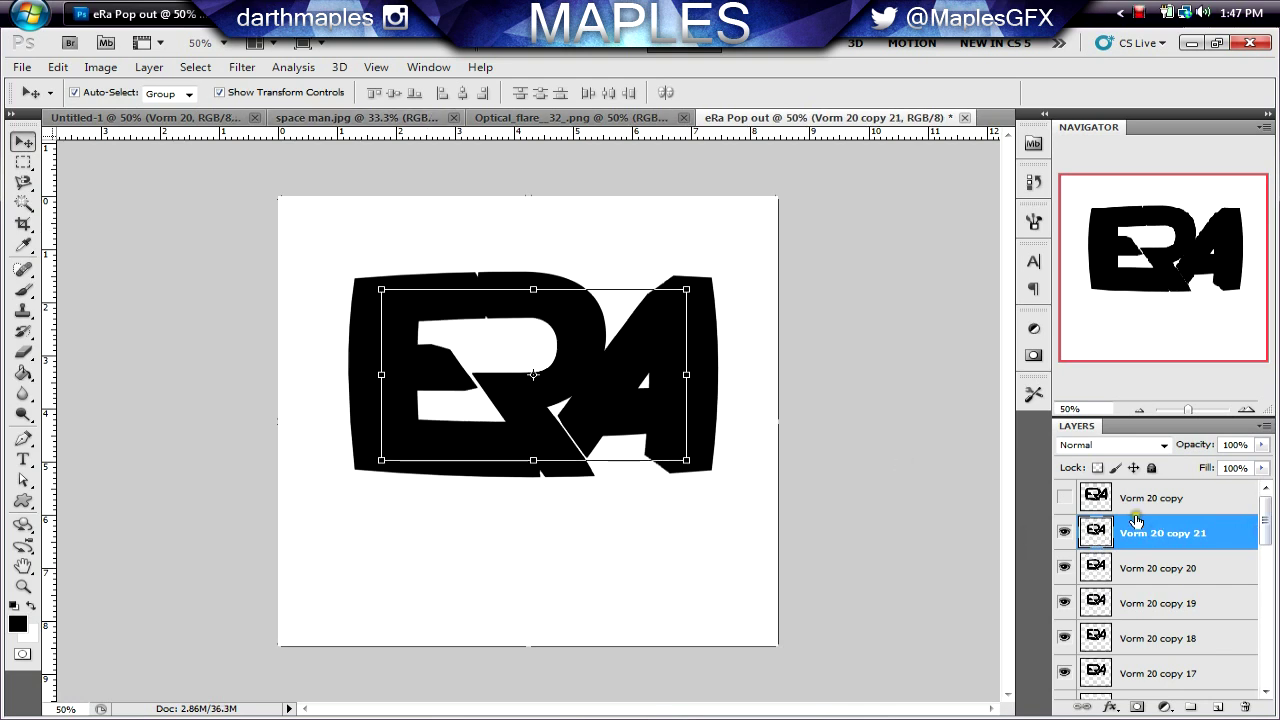
Step: Merge the Vorm 20 layer and all its scaled duplicates into a single extrusion layer
left_click_drag(1267, 521, 1270, 634)
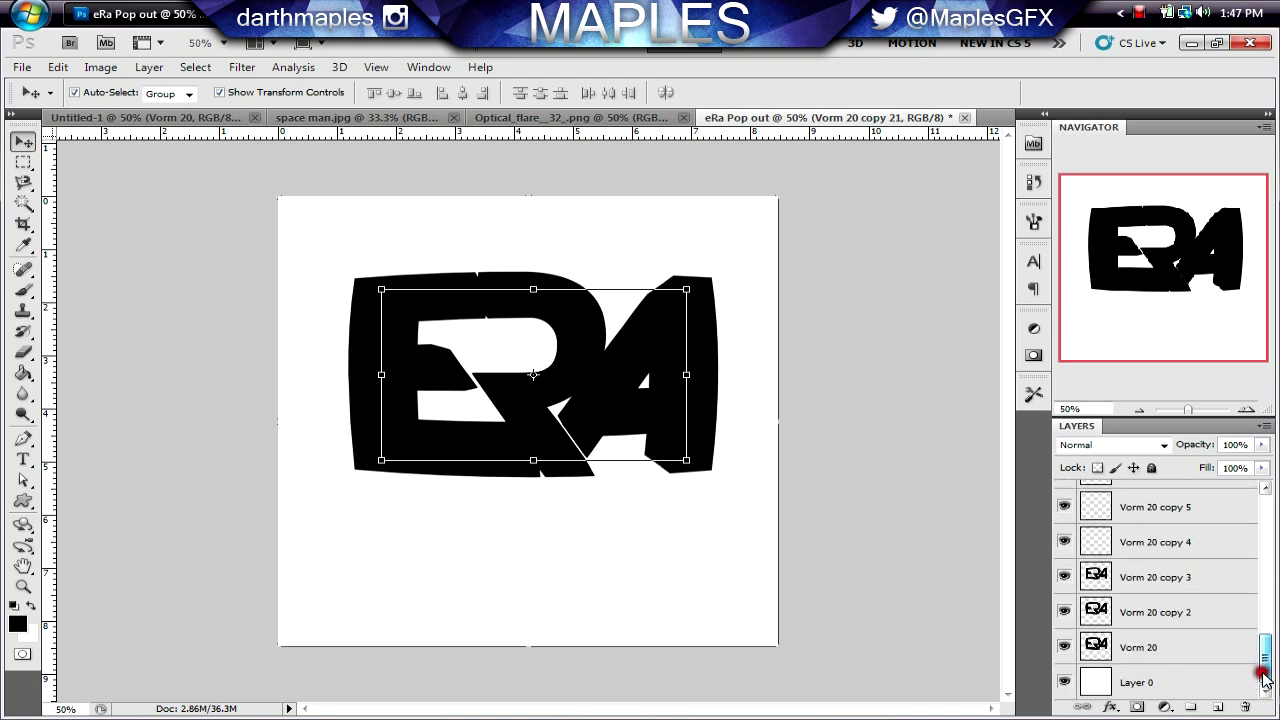
left_click(1178, 648, "shift")
right_click(1178, 649)
left_click(1090, 558)
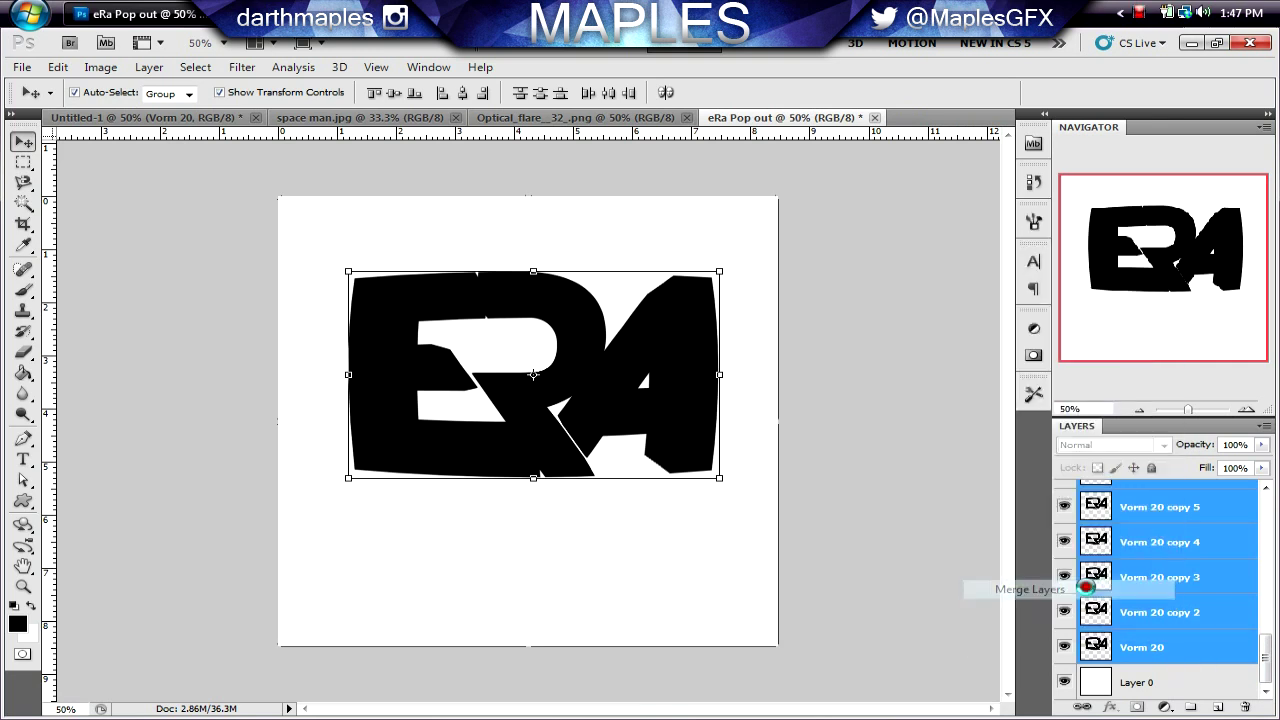
left_click(1065, 535)
left_click(1065, 535)
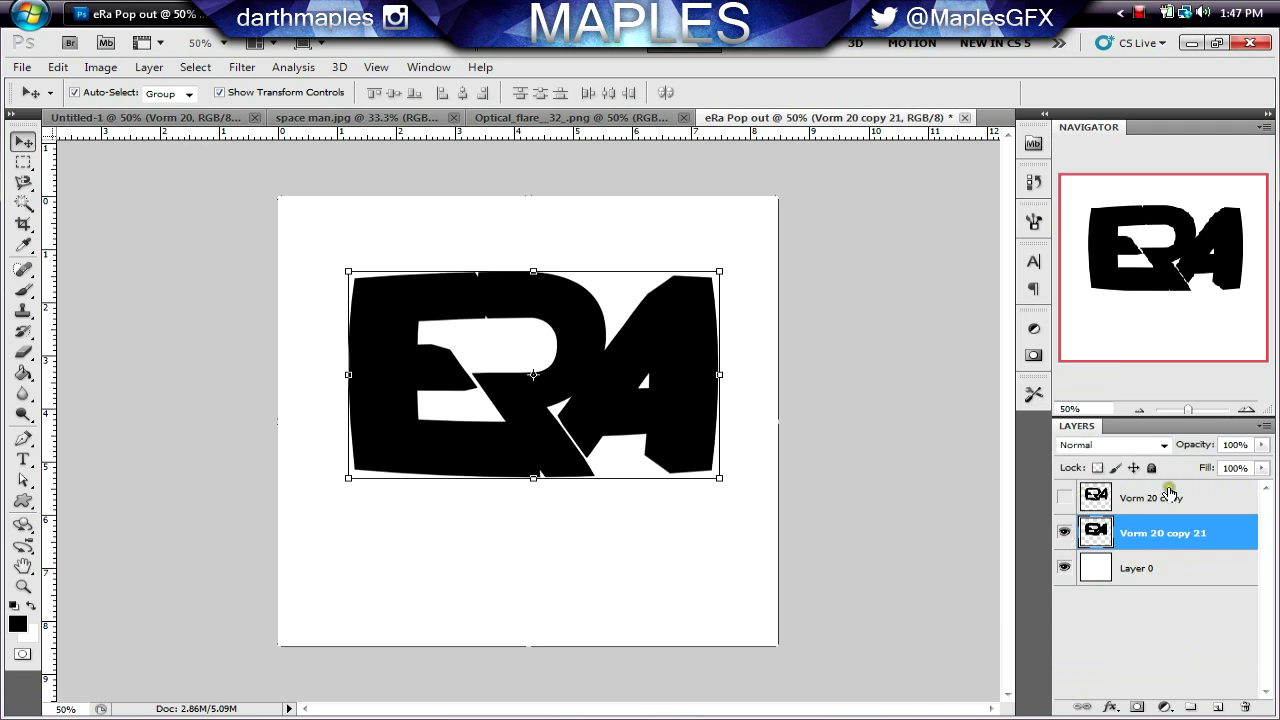
Step: Show the hidden logo copy and apply a red Color Overlay to it at 100% opacity in Normal mode
left_click(1064, 498)
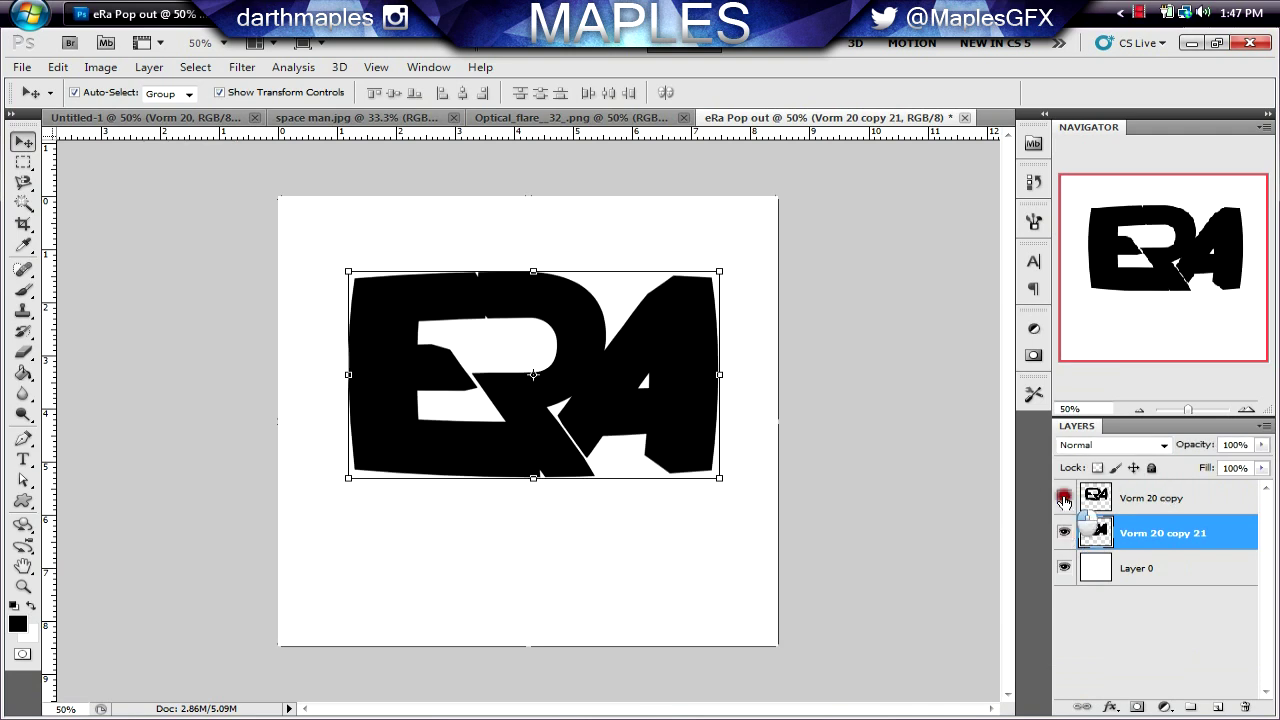
left_click(1218, 497)
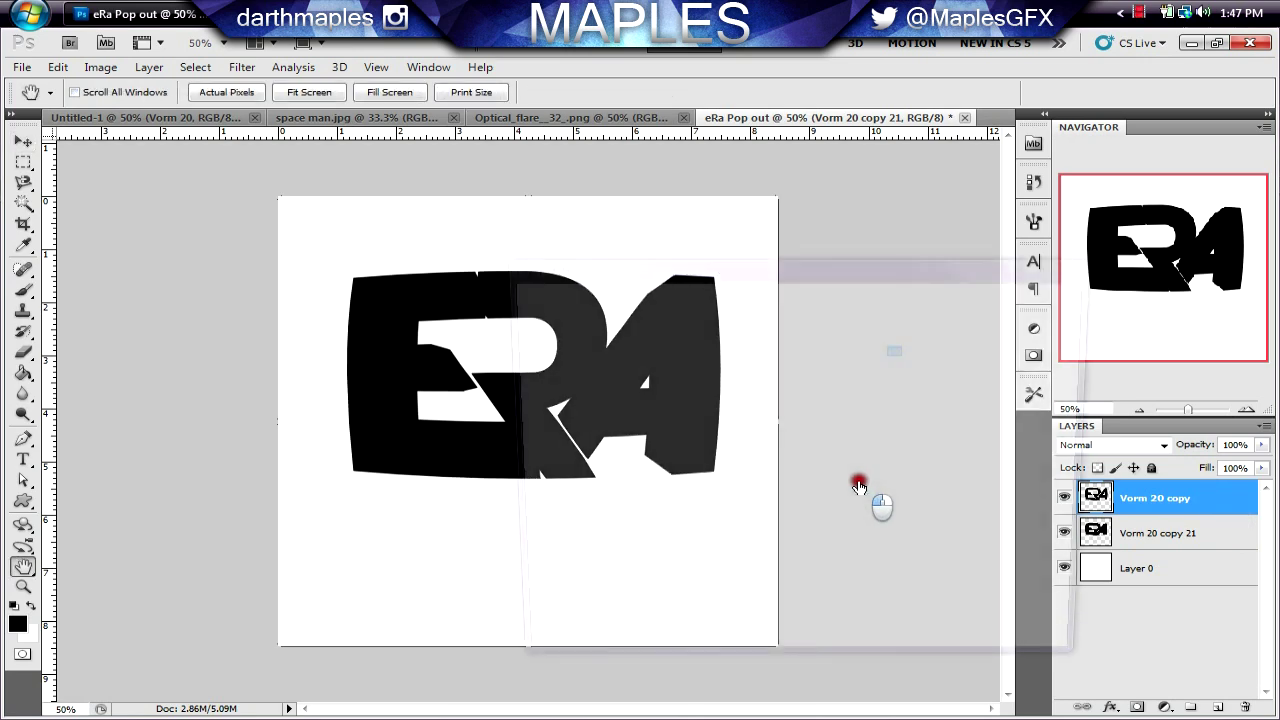
left_click(565, 502)
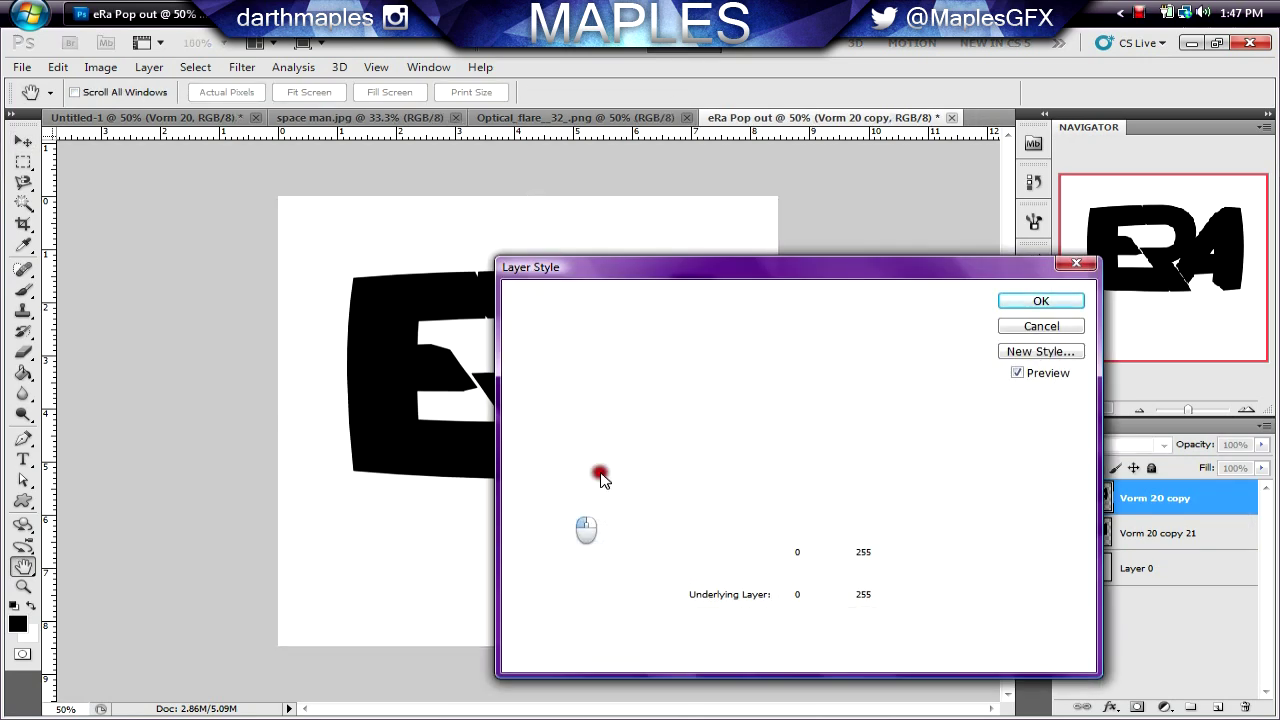
left_click_drag(903, 270, 949, 272)
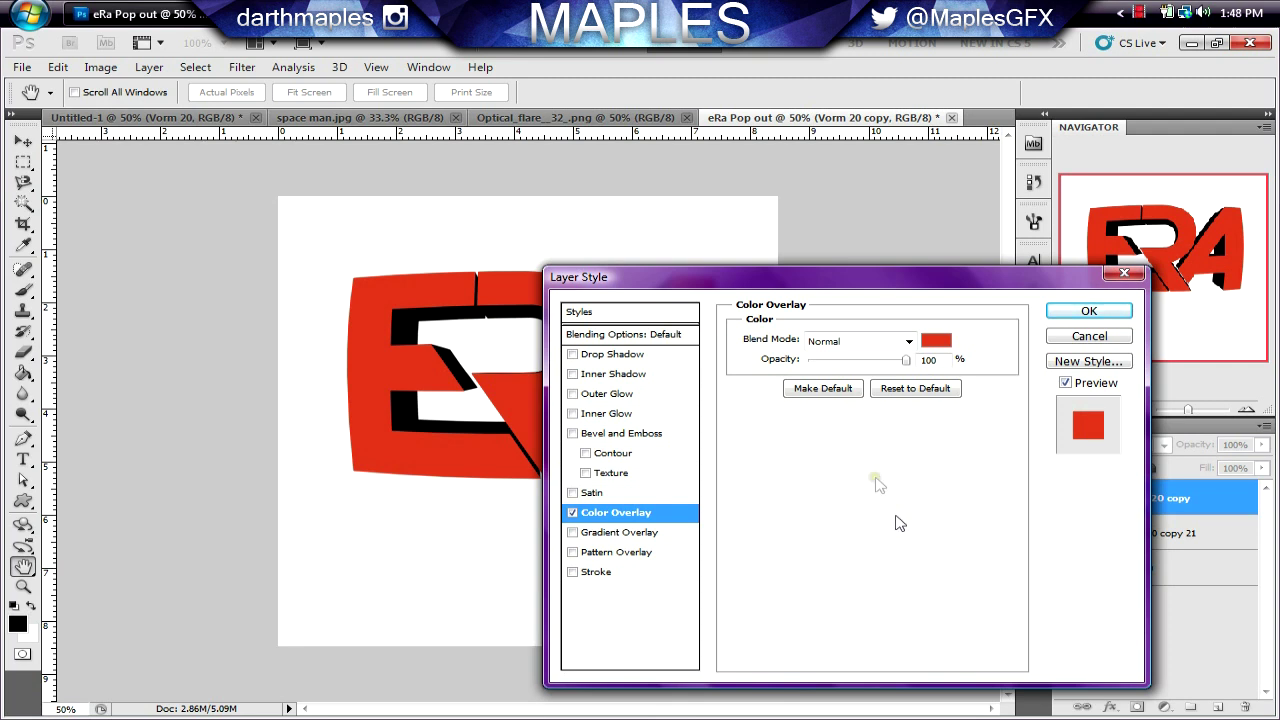
left_click(1078, 318)
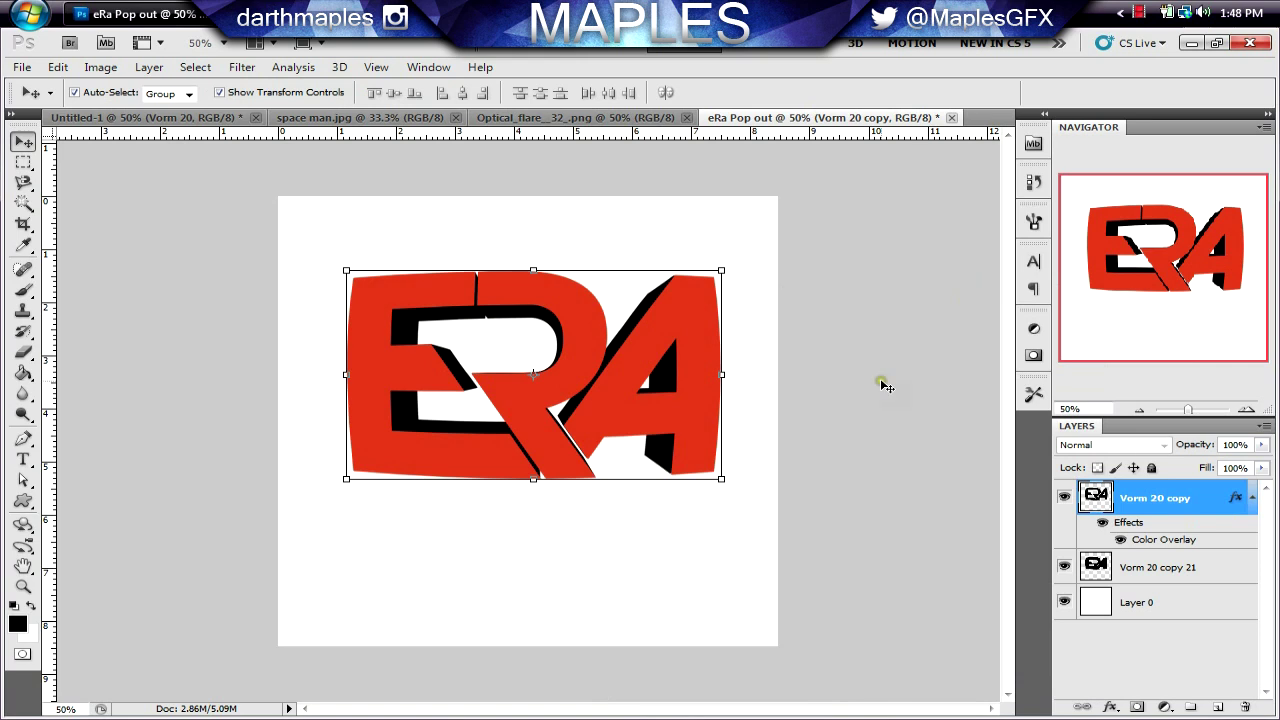
left_click(1252, 497)
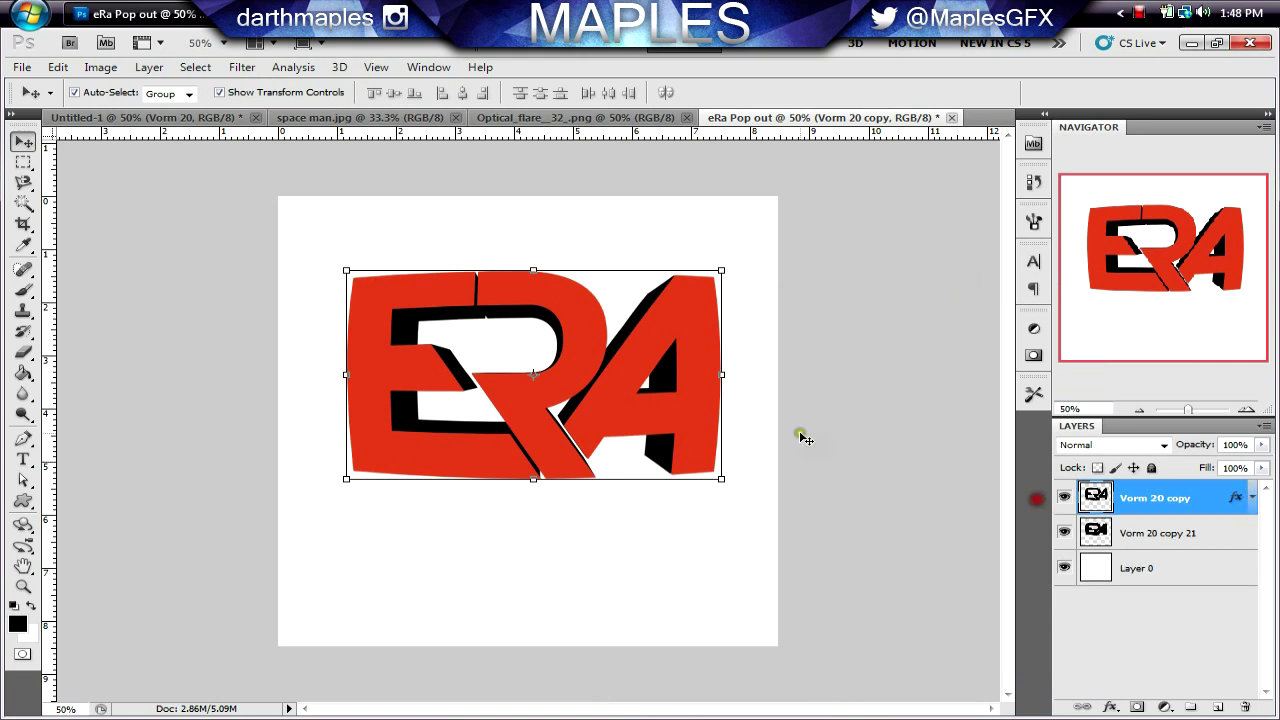
Step: Add a Stroke effect to the Vorm 20 copy layer, positioned Inside with a size of 5 px
double_click(1211, 503)
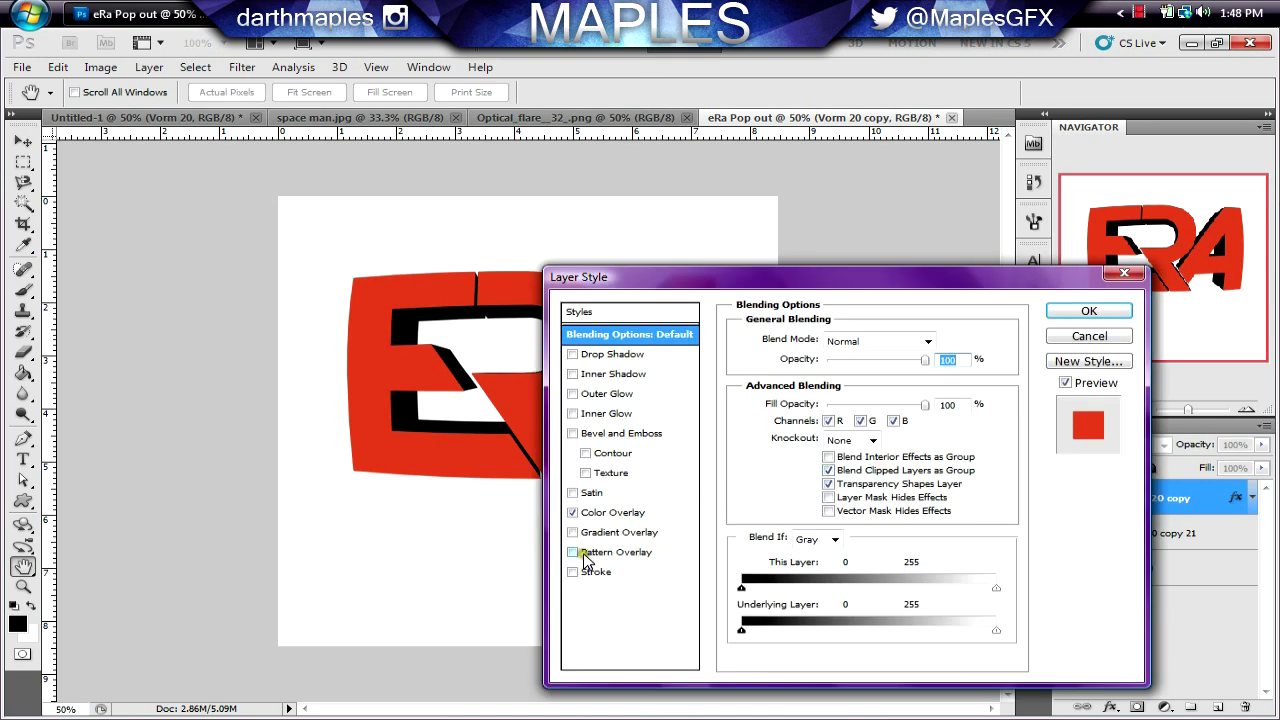
left_click(576, 575)
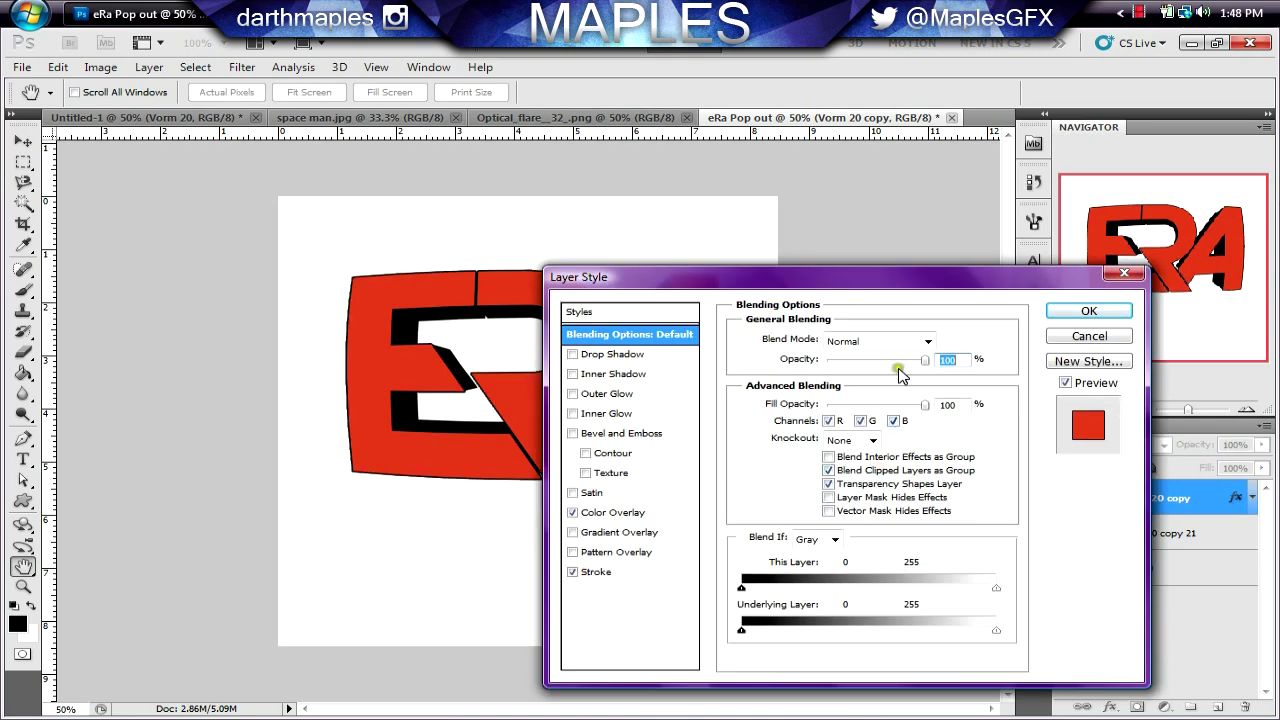
left_click(598, 571)
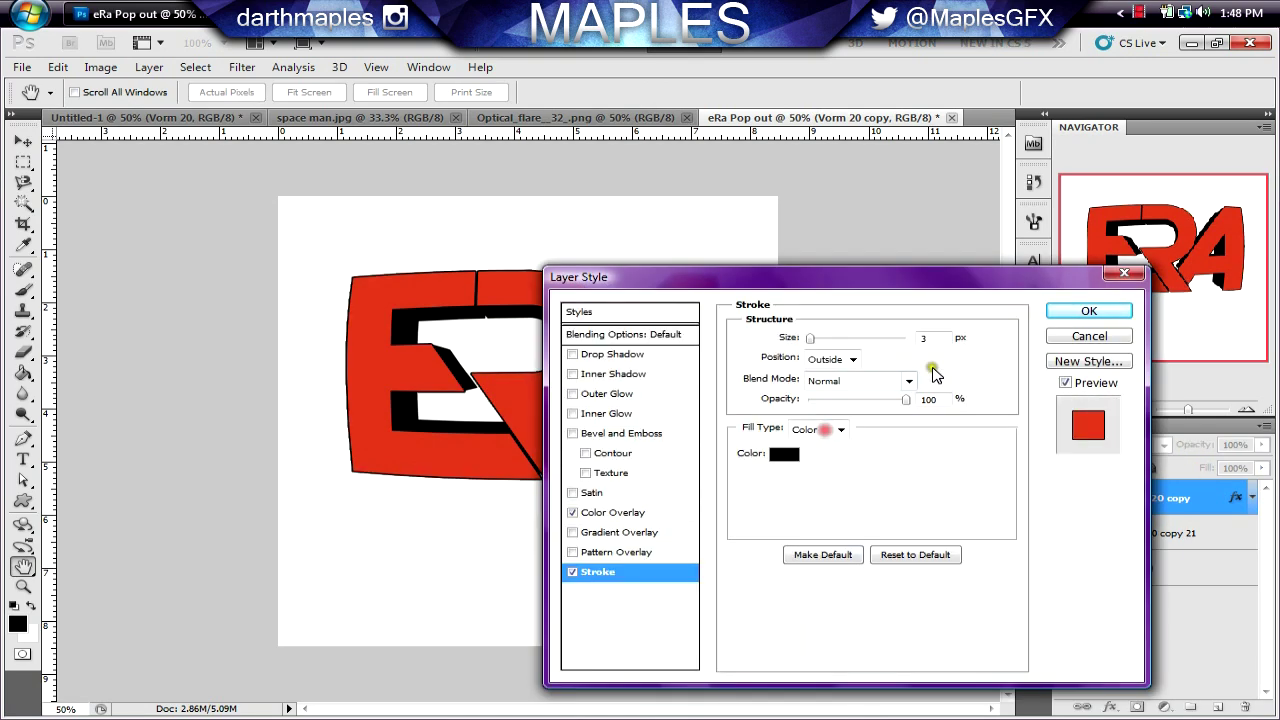
left_click(853, 363)
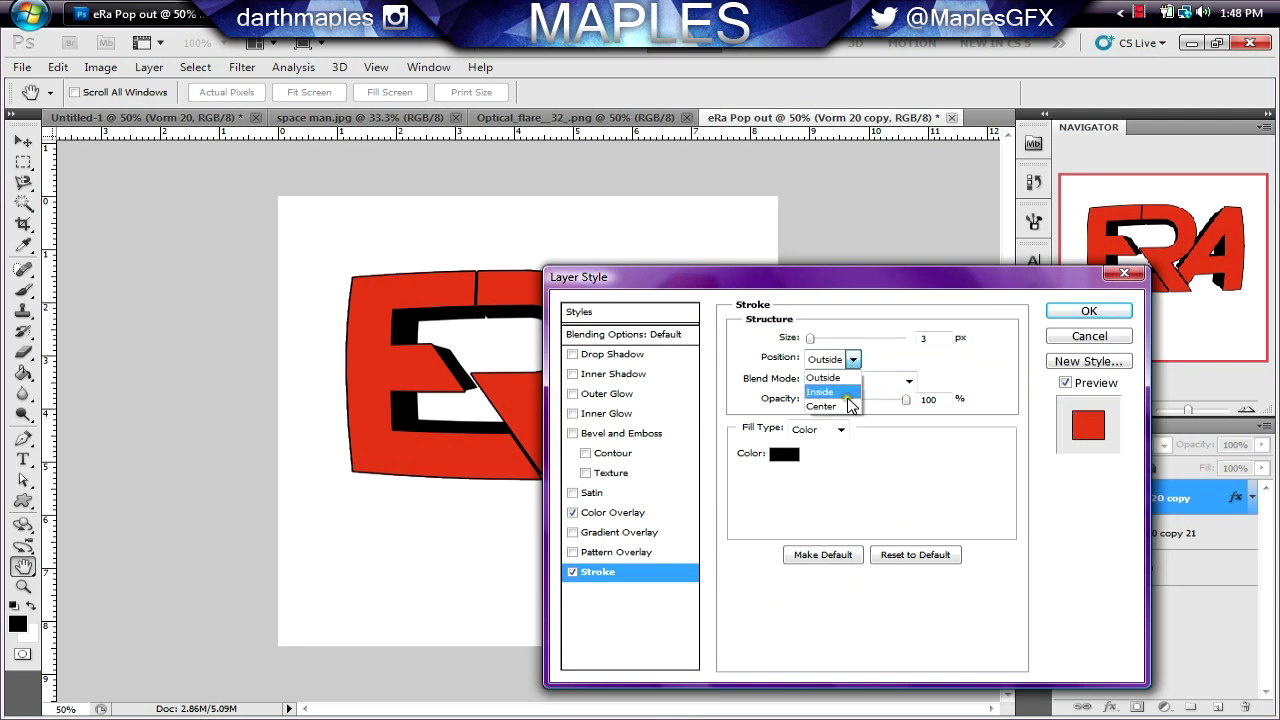
left_click(822, 391)
double_click(943, 338)
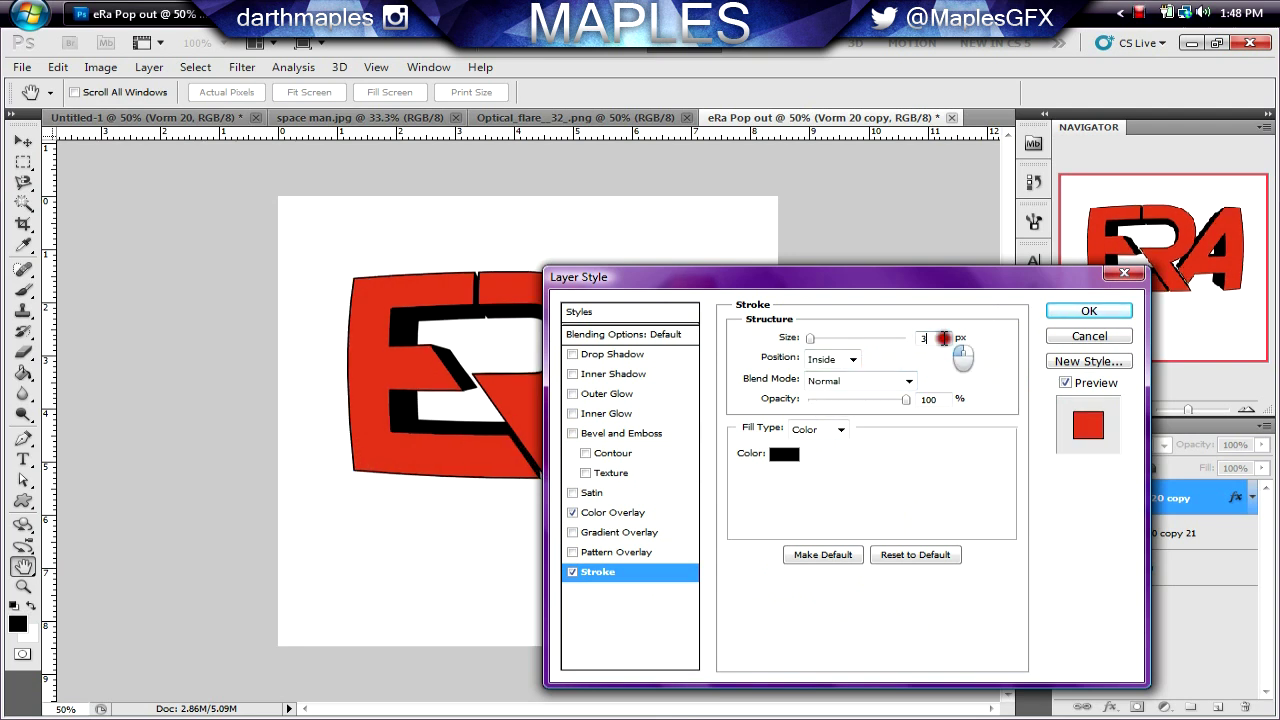
key("Up")
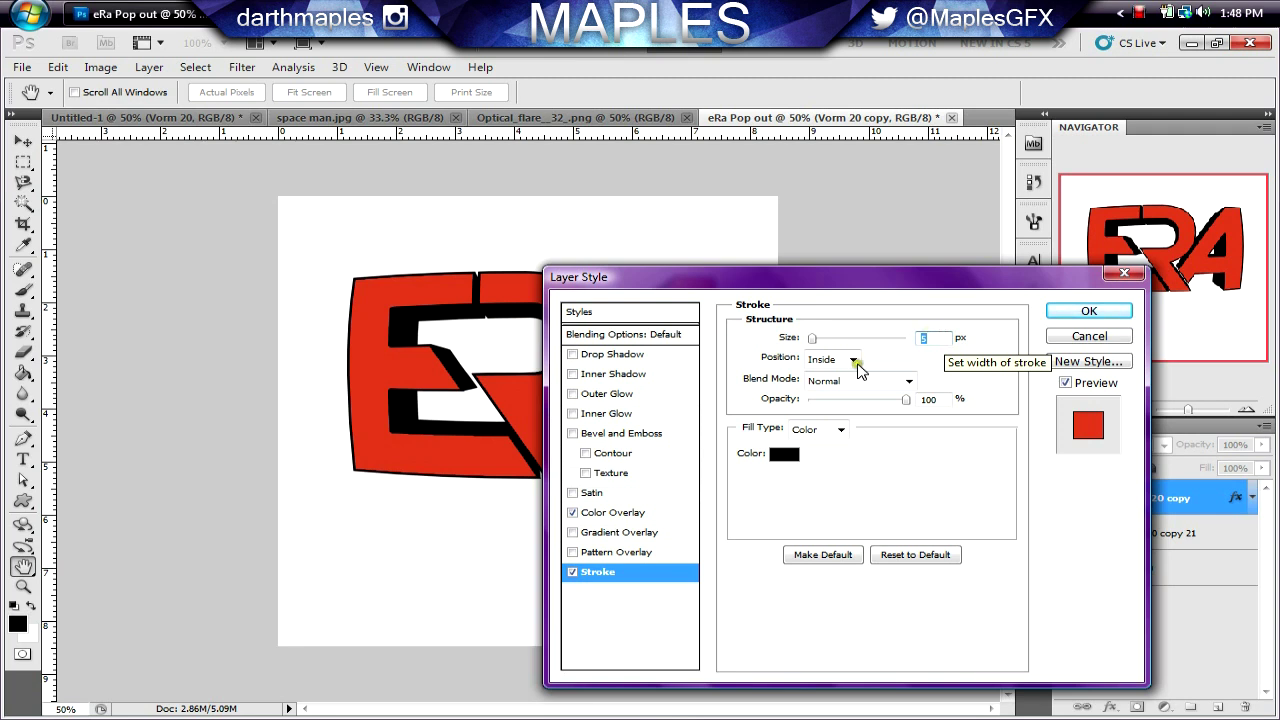
Step: Set the stroke colour to off-white (#faf7f7), apply the style, and check the logo briefly without the white background layer
left_click(785, 455)
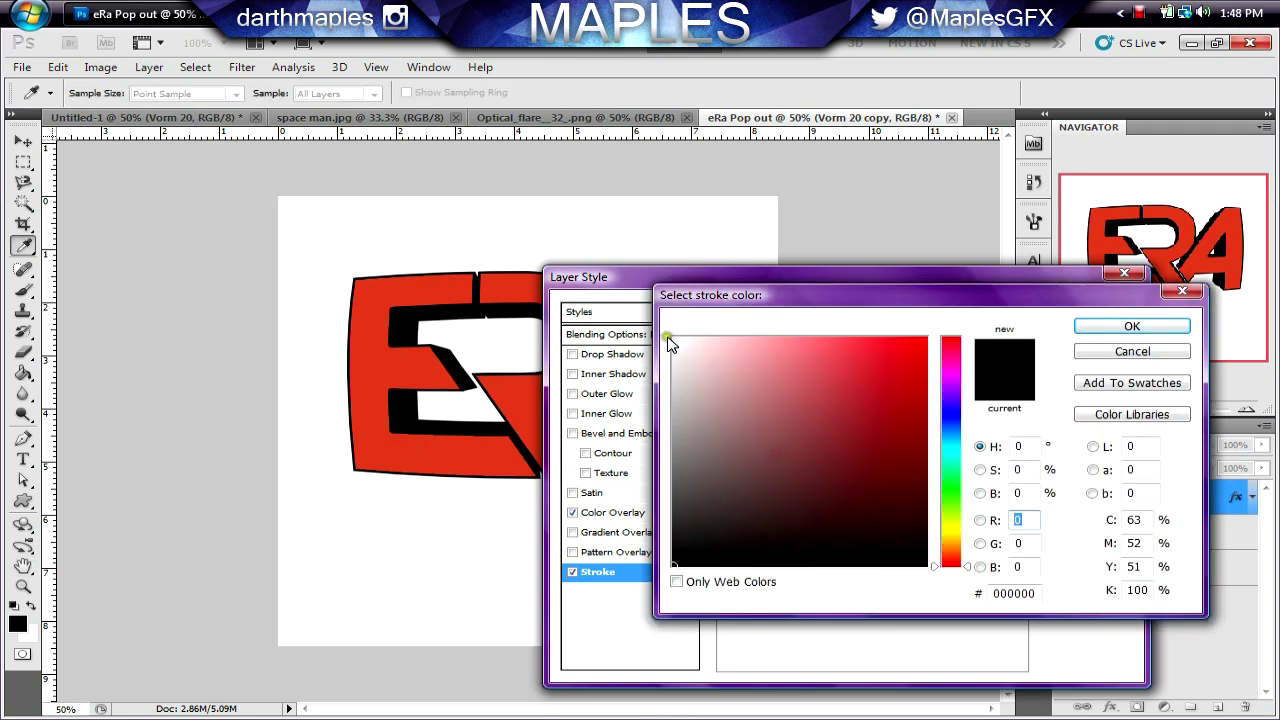
left_click(674, 340)
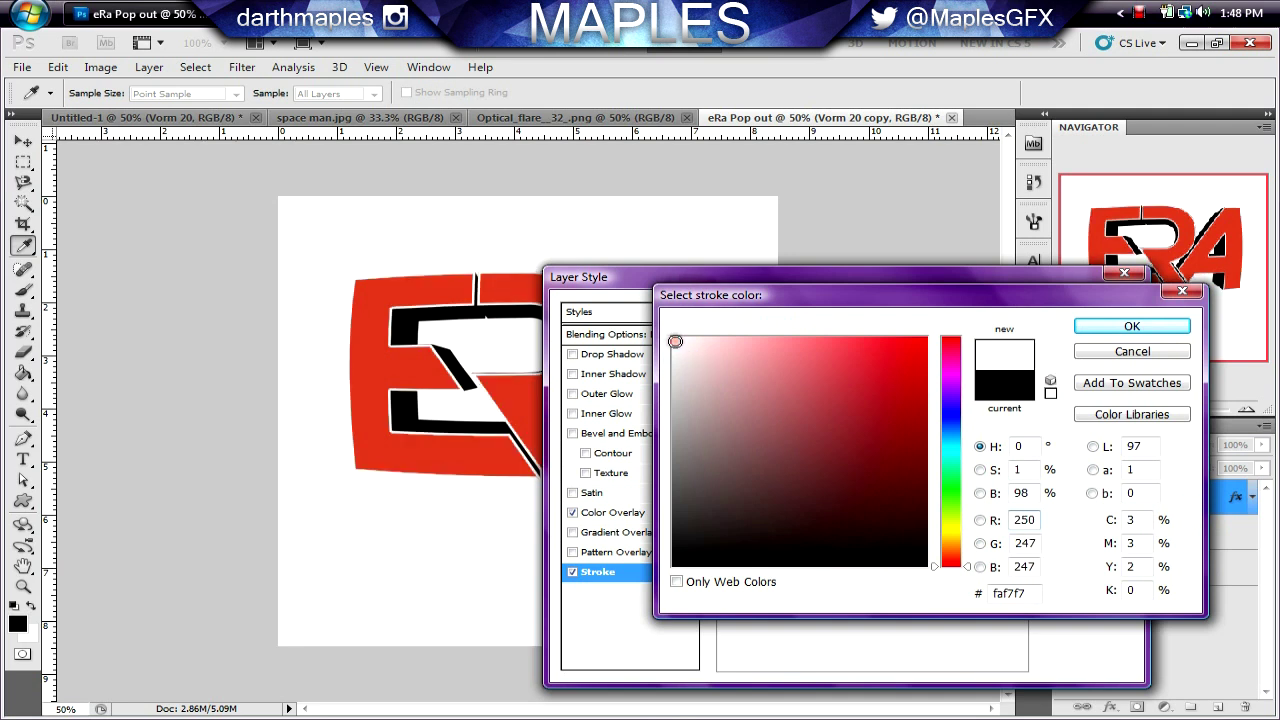
left_click(1158, 330)
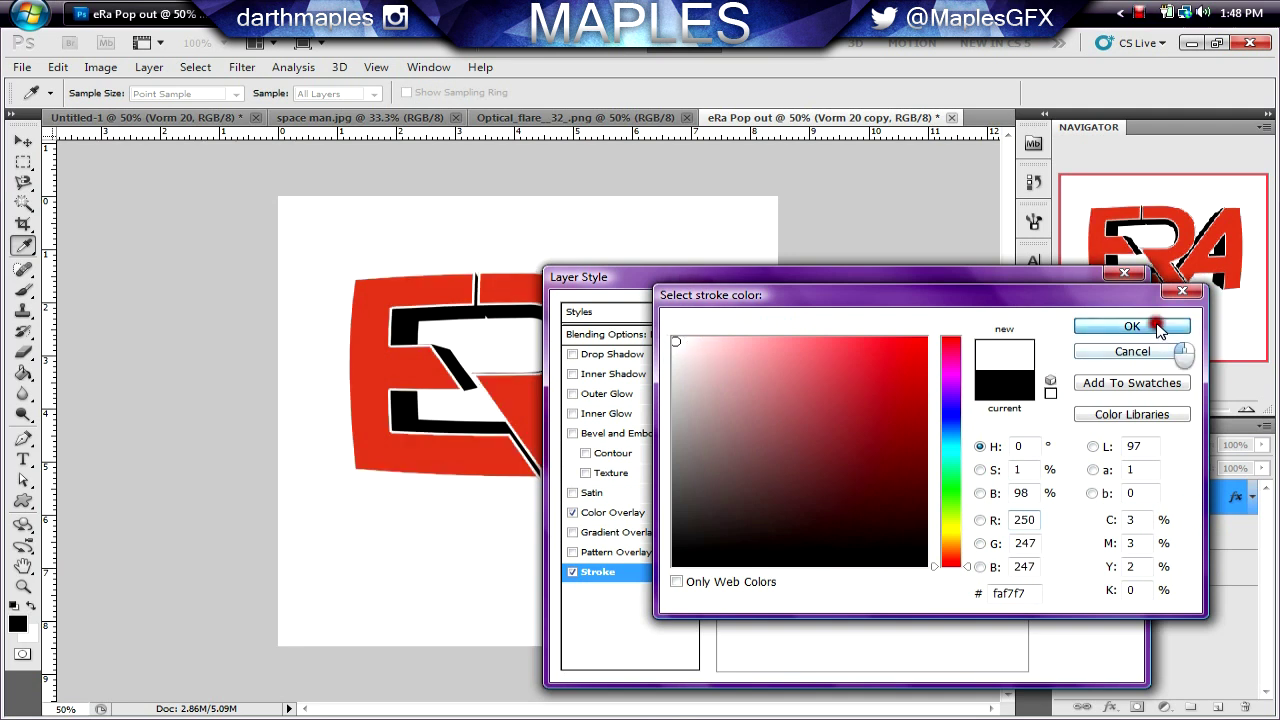
left_click(1100, 305)
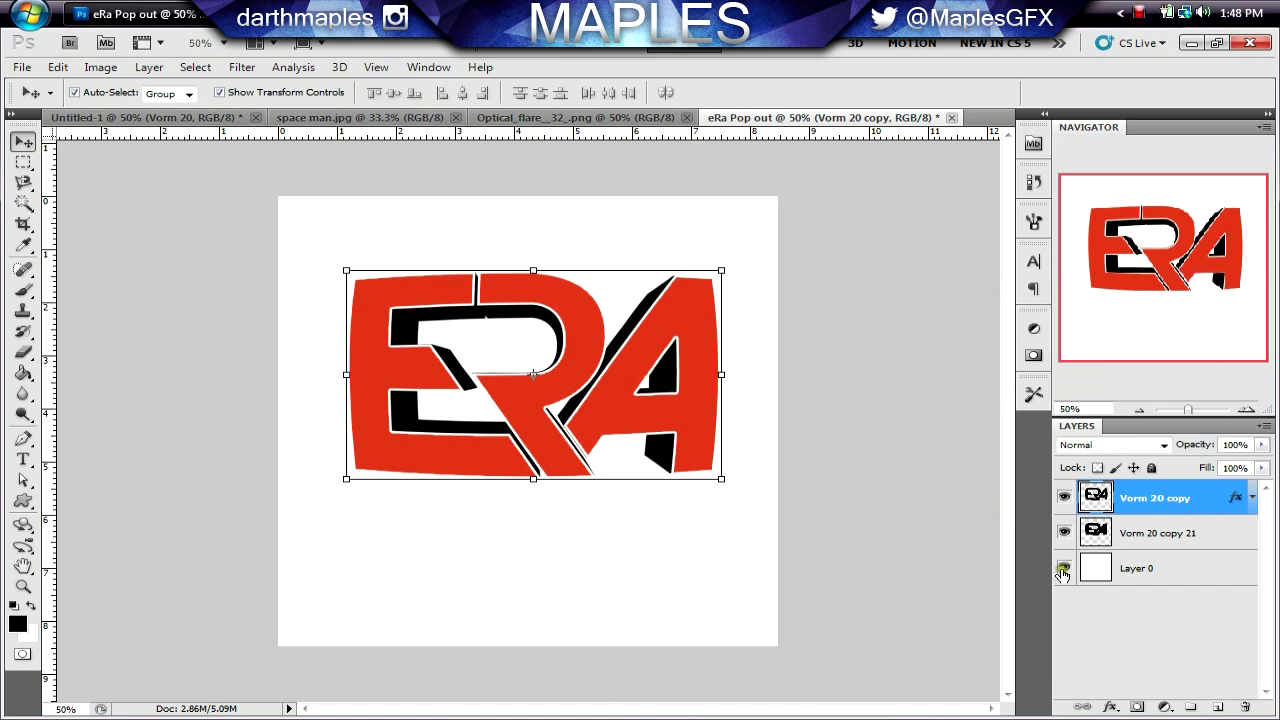
left_click(1064, 568)
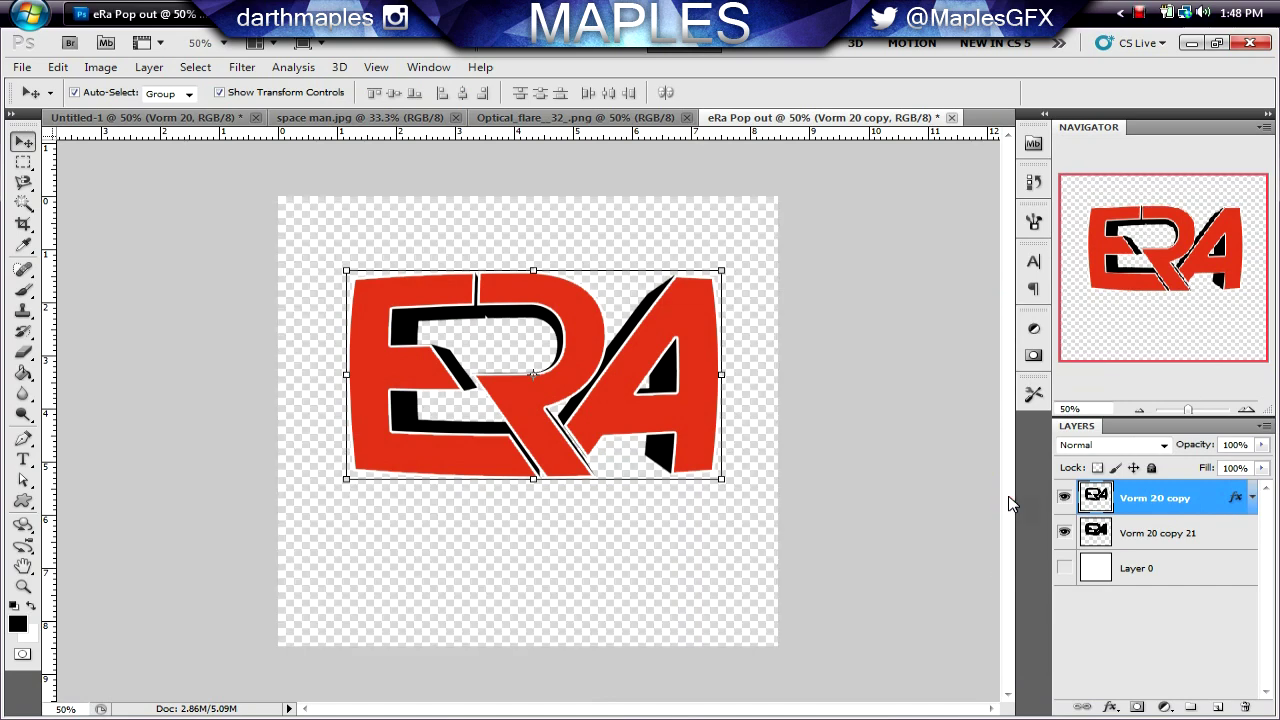
left_click(1064, 568)
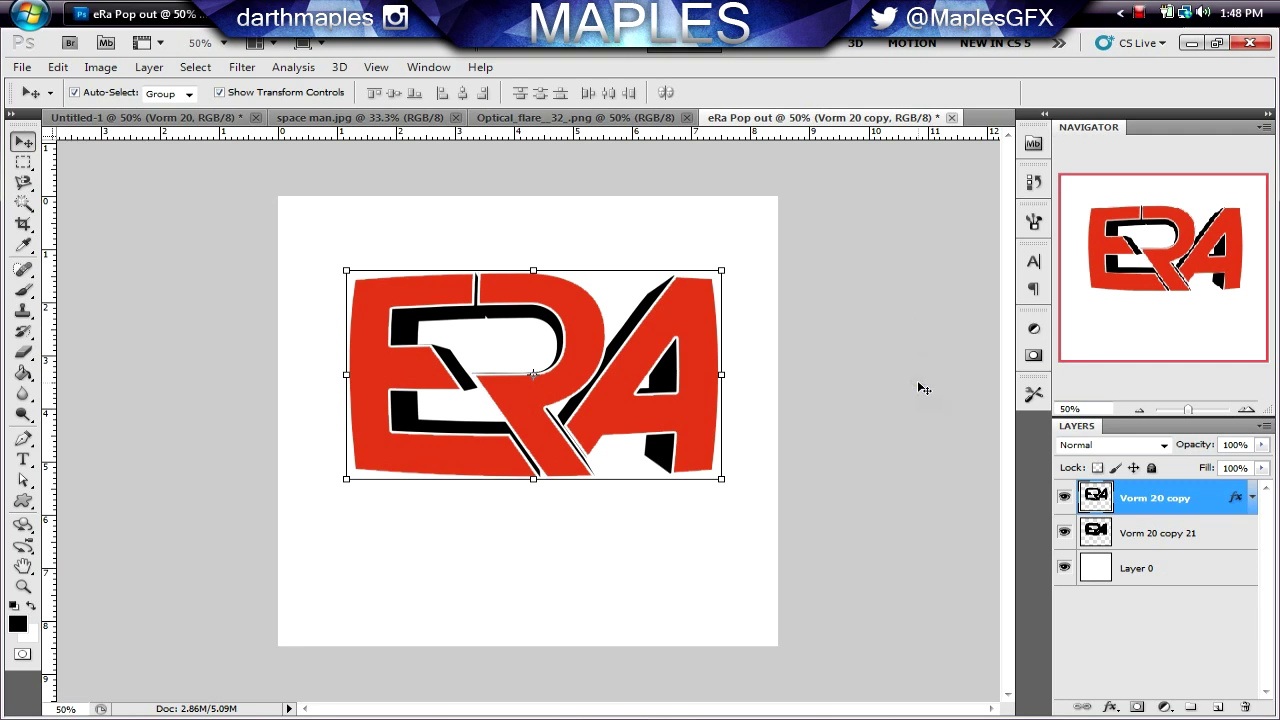
Step: Add an Inner Shadow to the front logo layer with distance 0 px, choke 22% and size 29 px at 100% opacity in Multiply mode
left_click(686, 382)
double_click(684, 384)
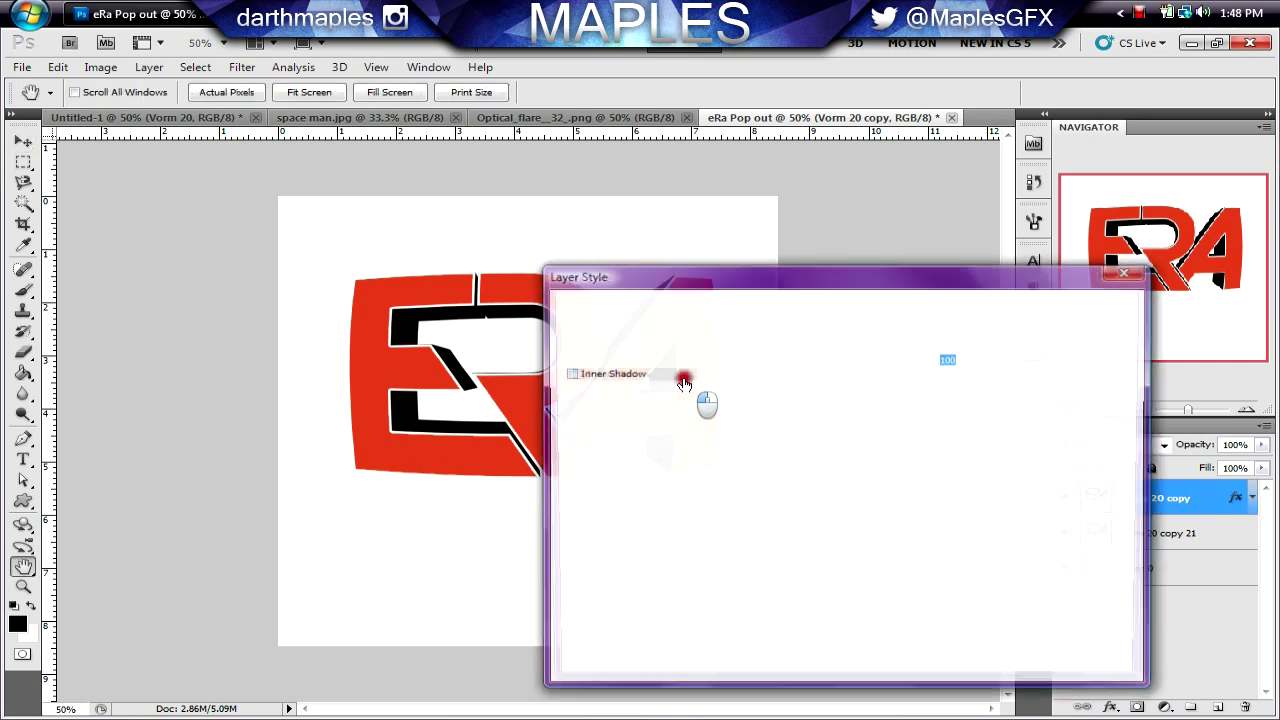
left_click(594, 373)
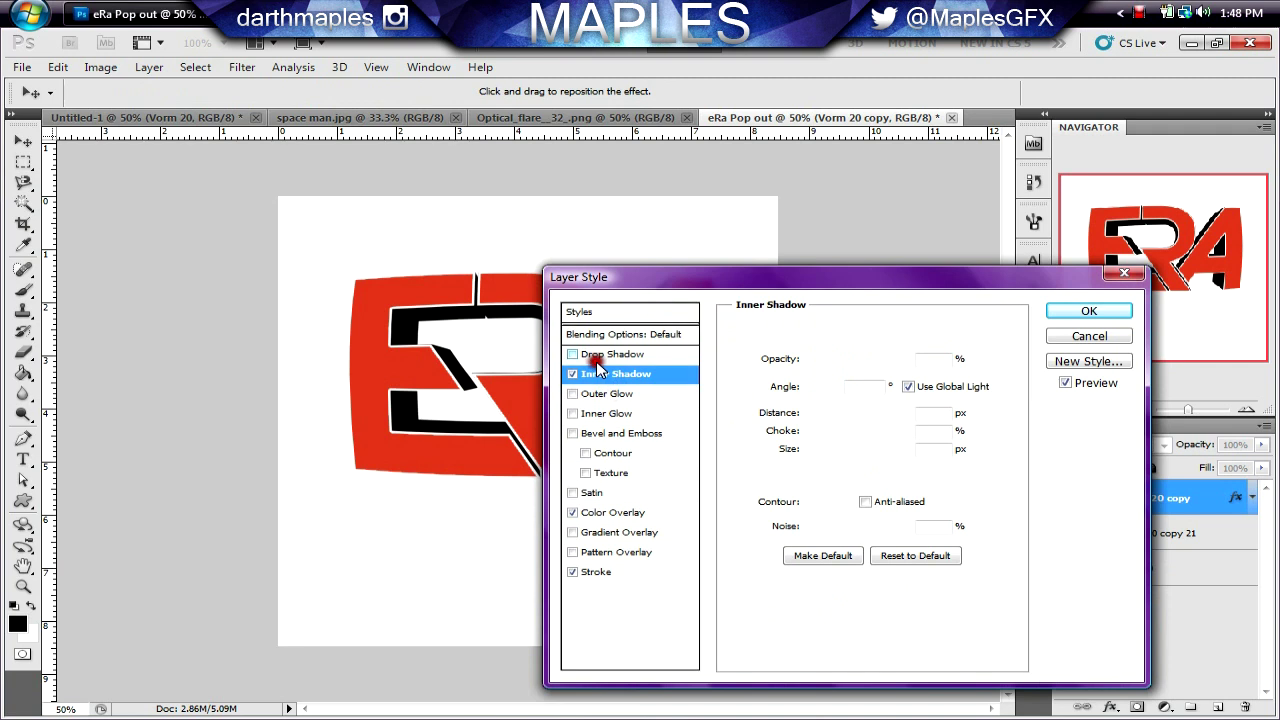
left_click(906, 361)
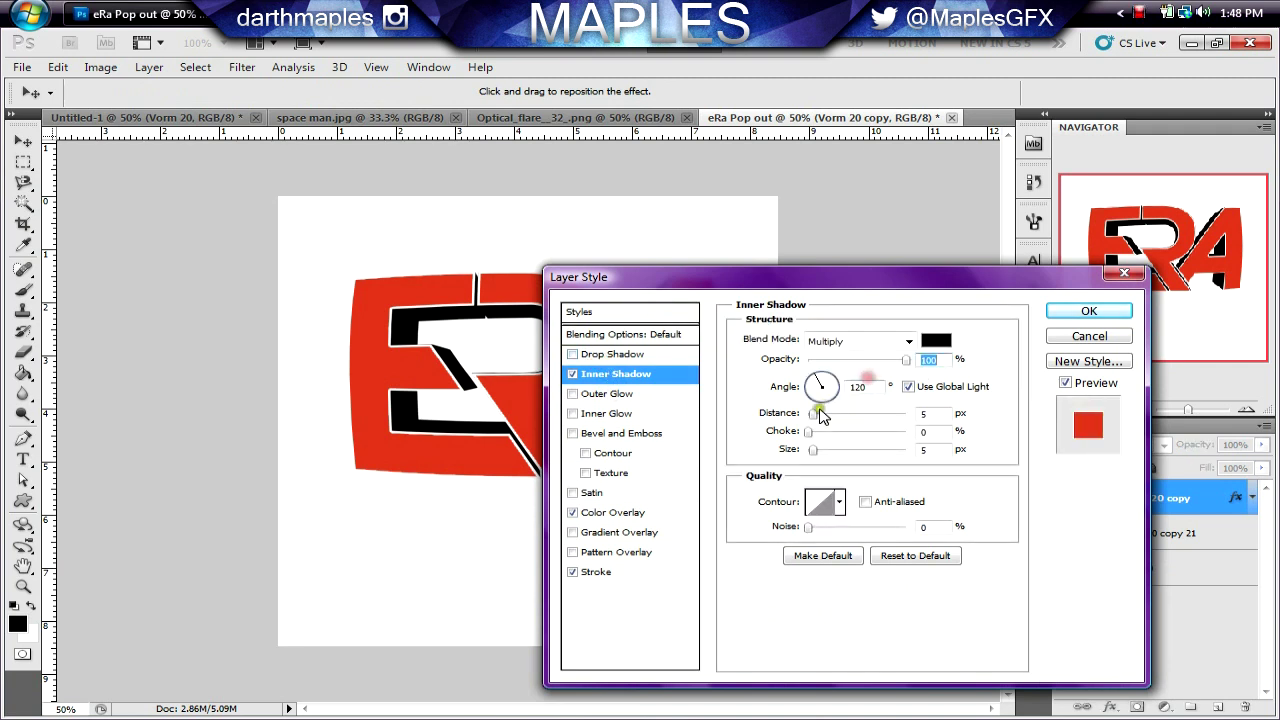
left_click_drag(814, 413, 820, 414)
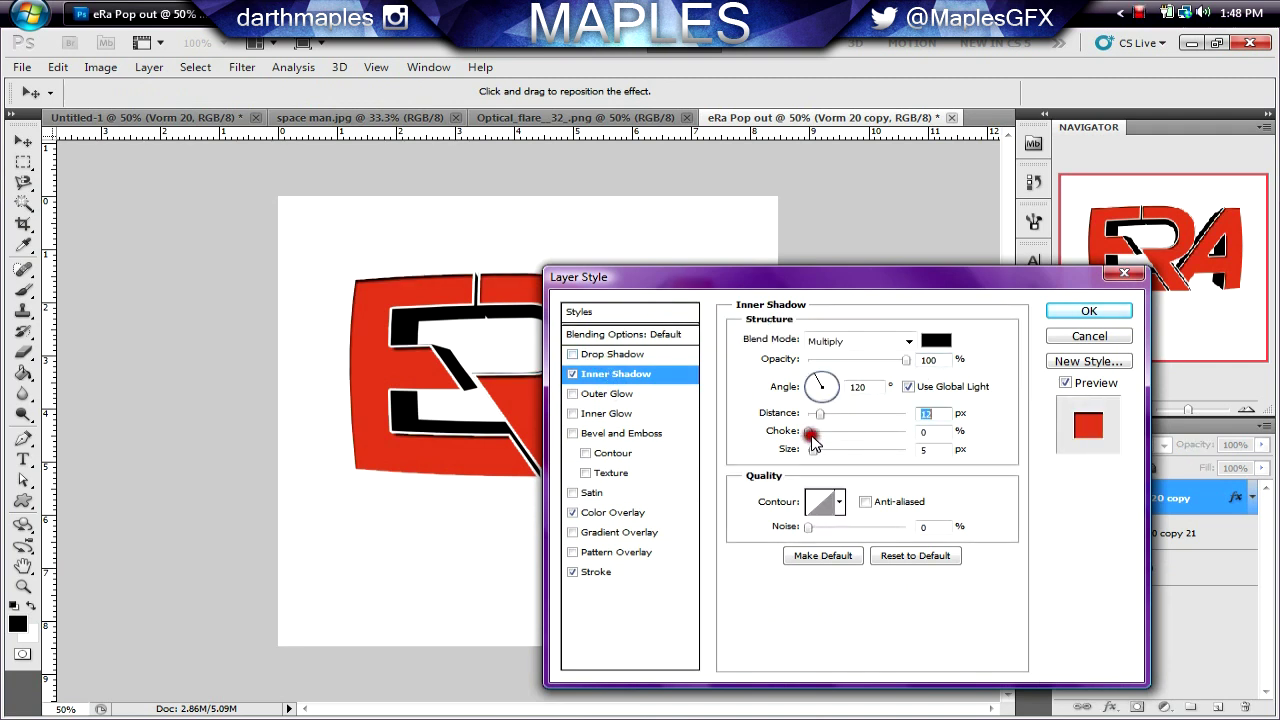
left_click_drag(853, 291, 1076, 288)
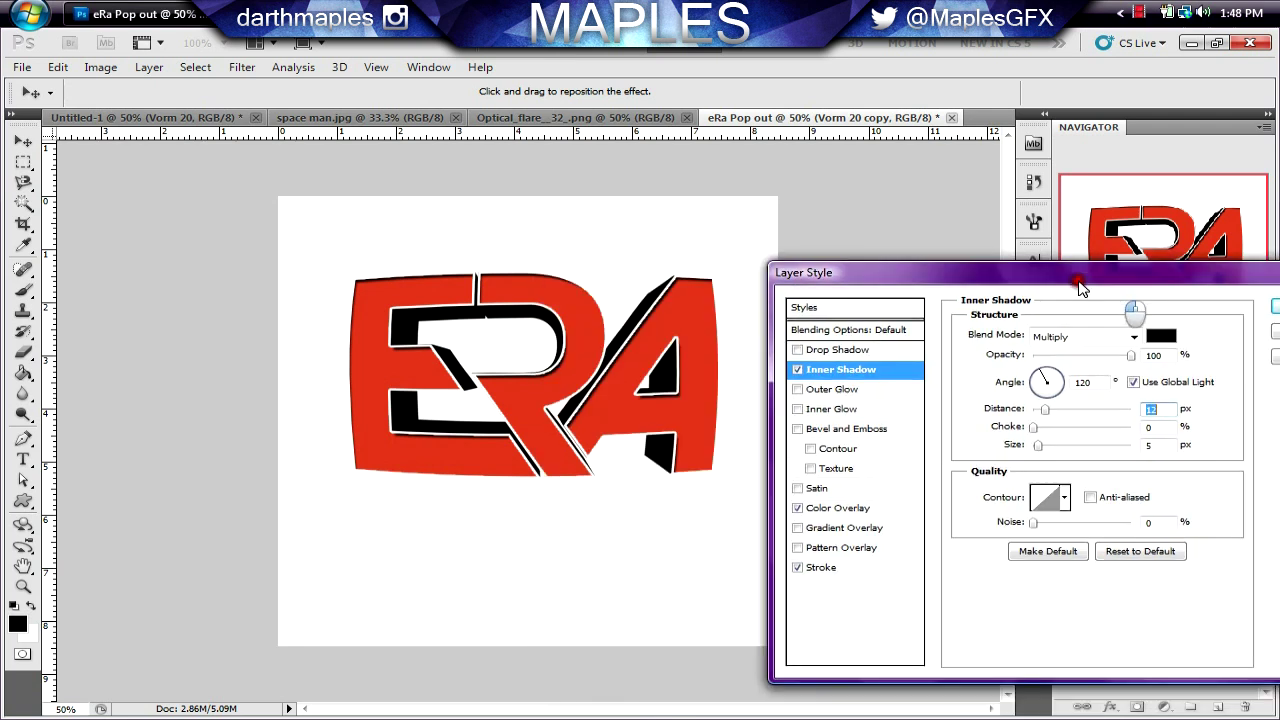
left_click_drag(1041, 411, 1049, 449)
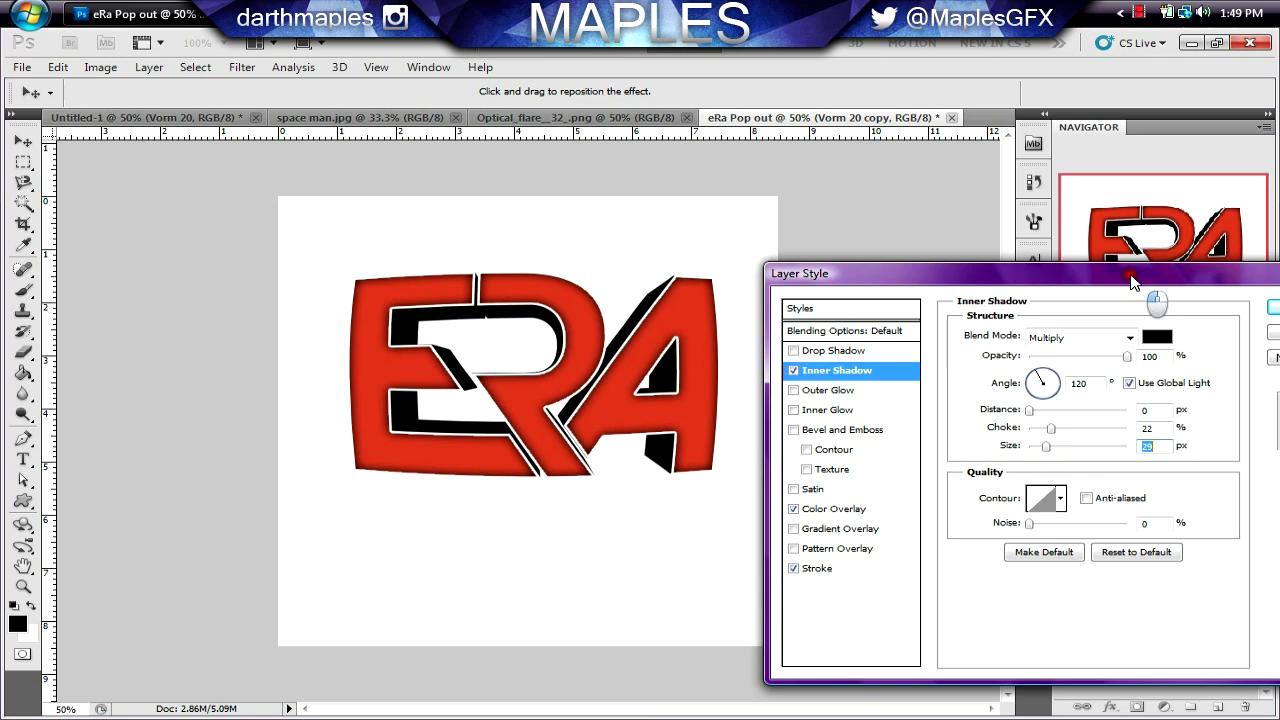
left_click_drag(1132, 283, 904, 279)
left_click(1072, 304)
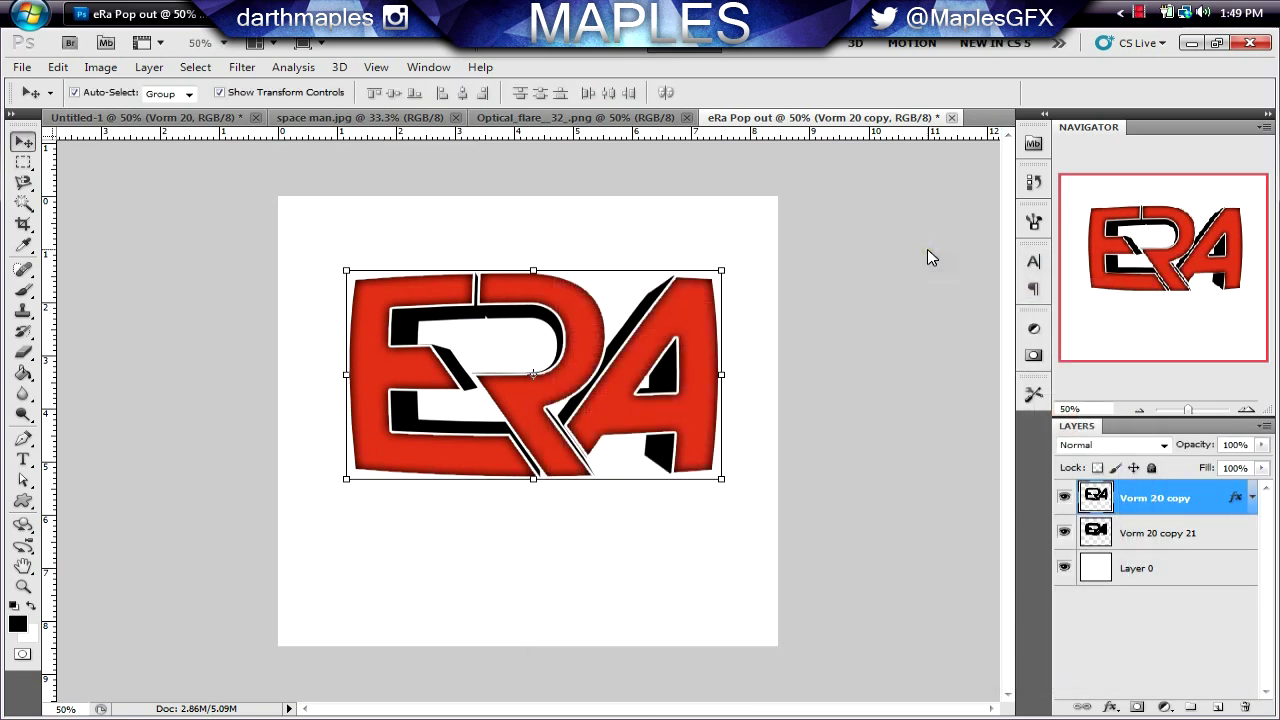
Step: Apply a light grey (#cfcbca) Color Overlay at 100% opacity in Normal mode to the extrusion layer Vorm 20 copy 21
left_click(1231, 532)
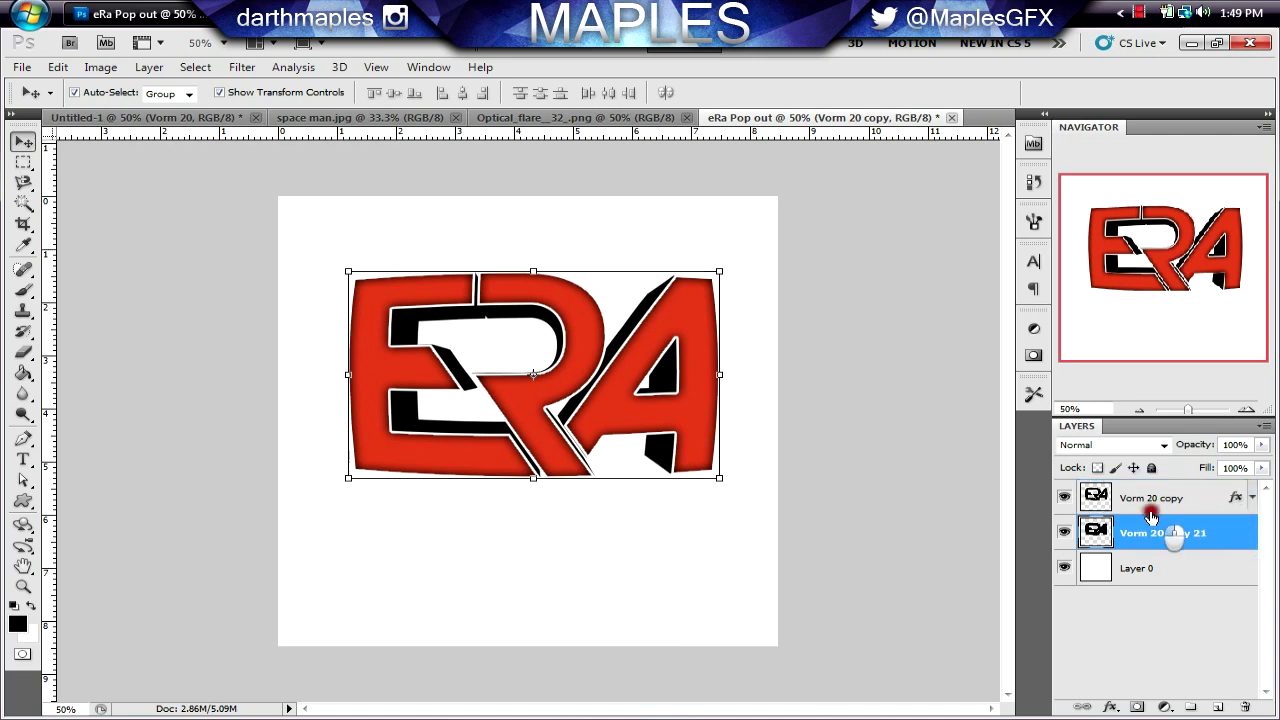
double_click(1222, 528)
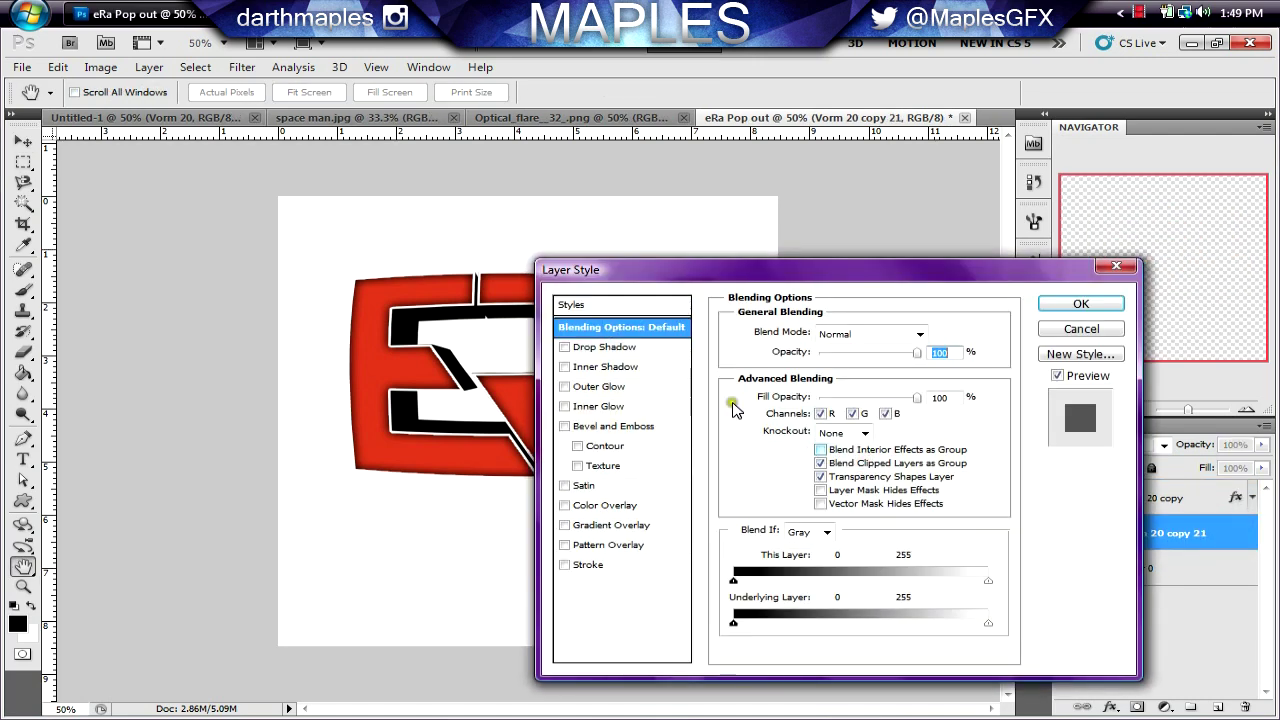
left_click(620, 508)
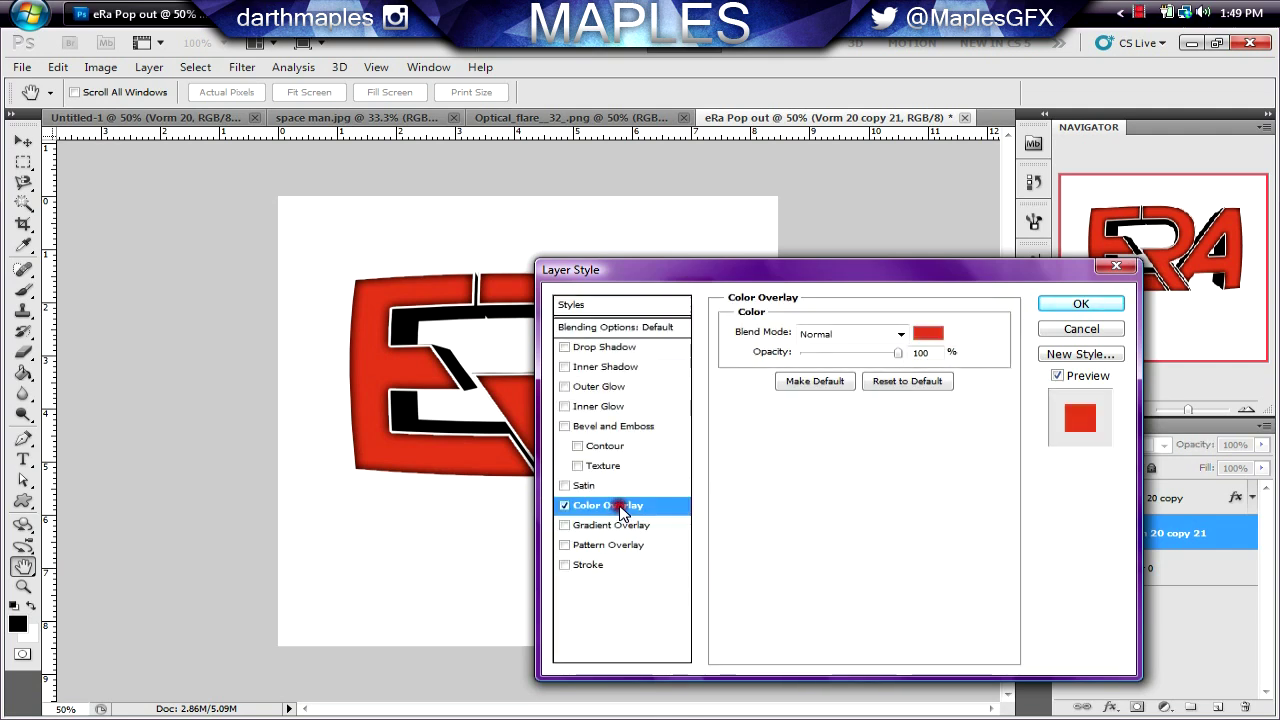
left_click(925, 335)
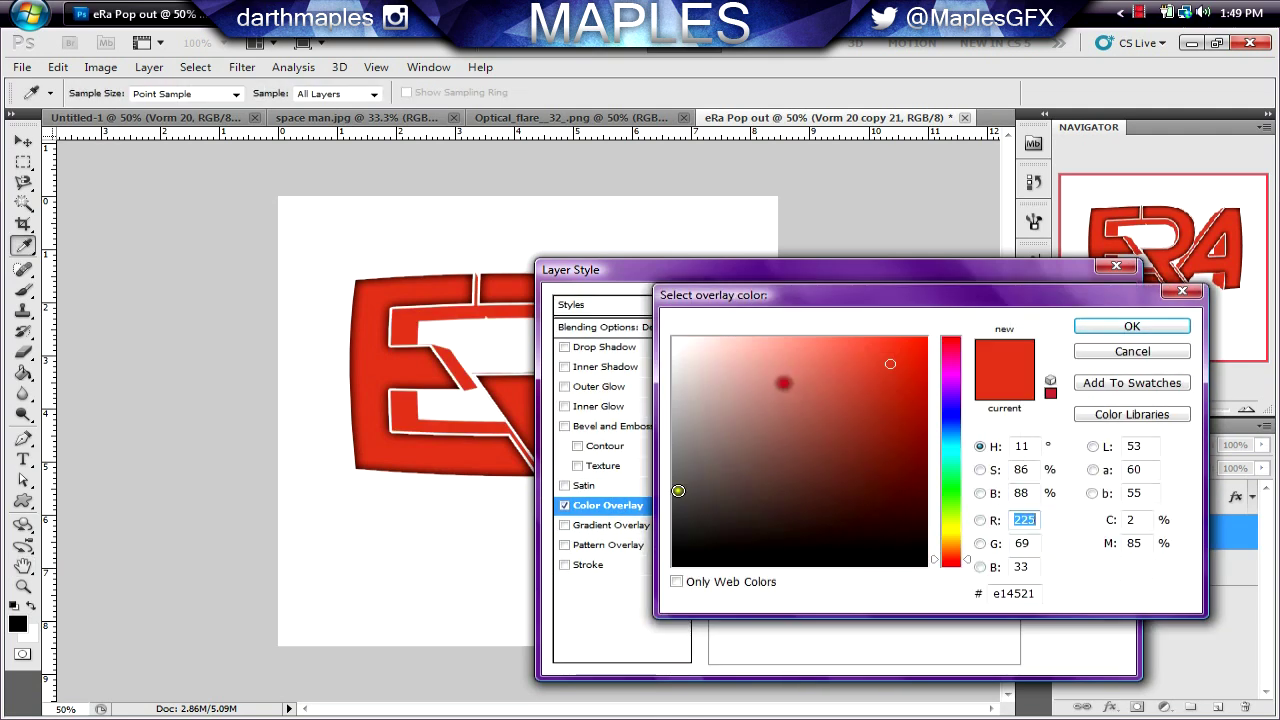
left_click_drag(700, 500, 678, 541)
mouse_move(687, 393)
left_mouse_down()
mouse_move(678, 372)
mouse_move(700, 391)
mouse_move(682, 388)
mouse_move(680, 367)
mouse_move(678, 380)
left_mouse_up()
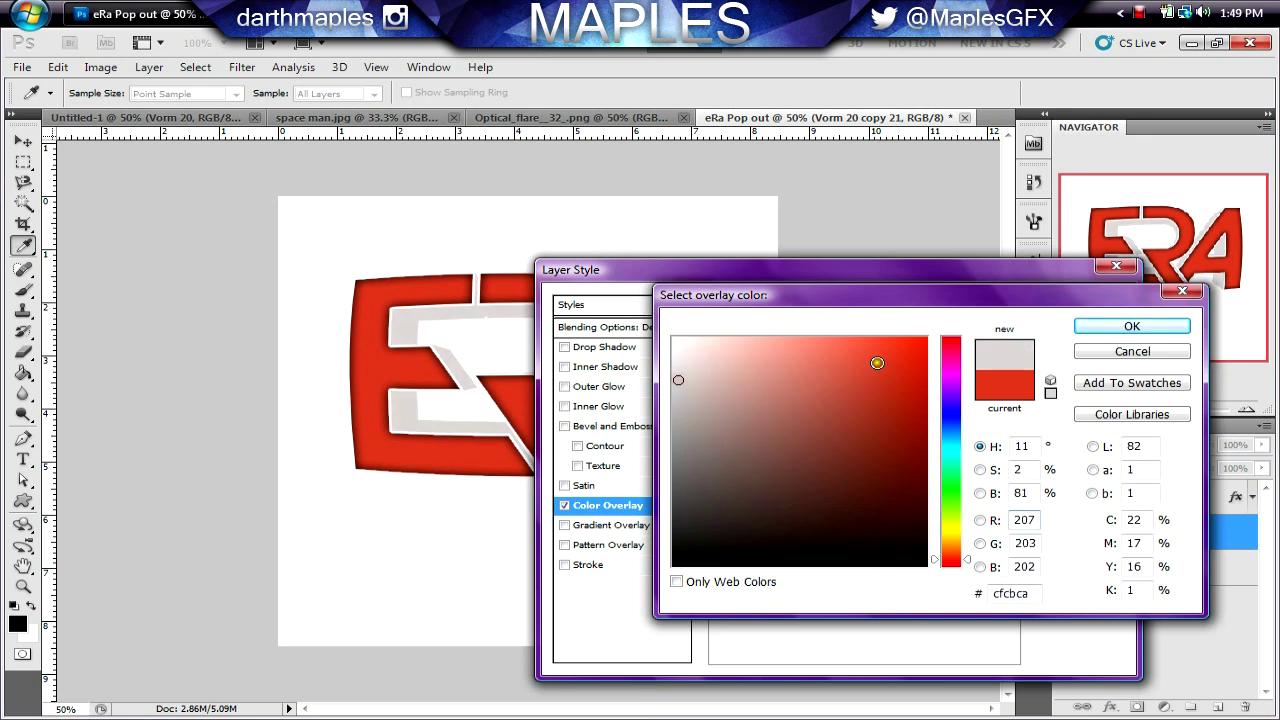
left_click(1086, 325)
left_click(1105, 305)
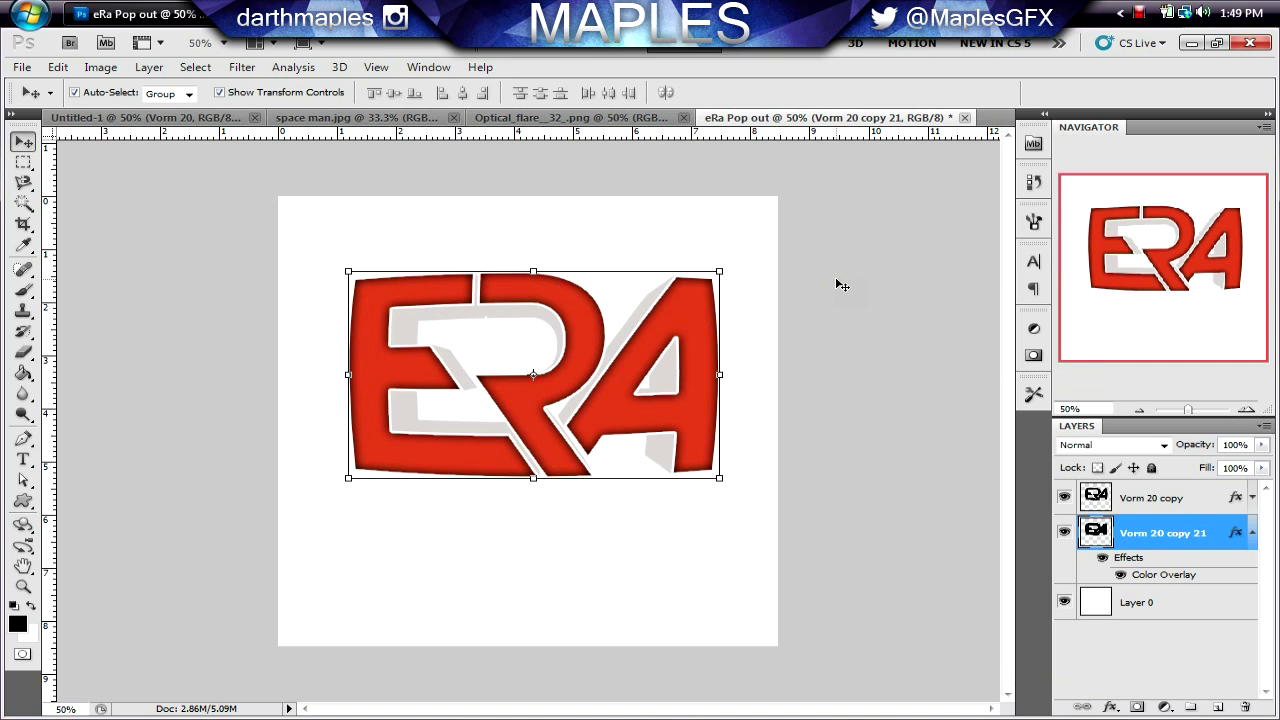
Step: Select the front logo and extrusion layers together and scale them up slightly about their centre
left_click(1252, 533)
left_click(1207, 500, "shift")
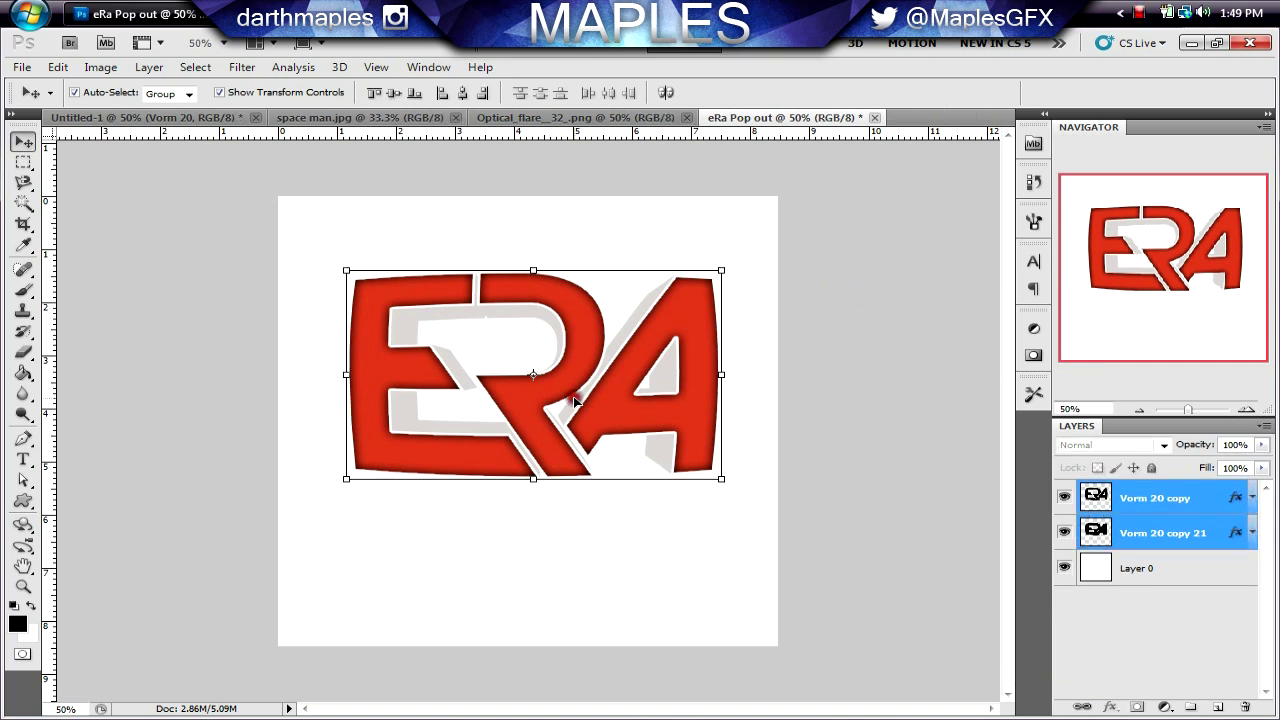
mouse_move(727, 268)
left_mouse_down()
mouse_move(743, 240)
mouse_move(746, 256)
left_mouse_up()
key("Return")
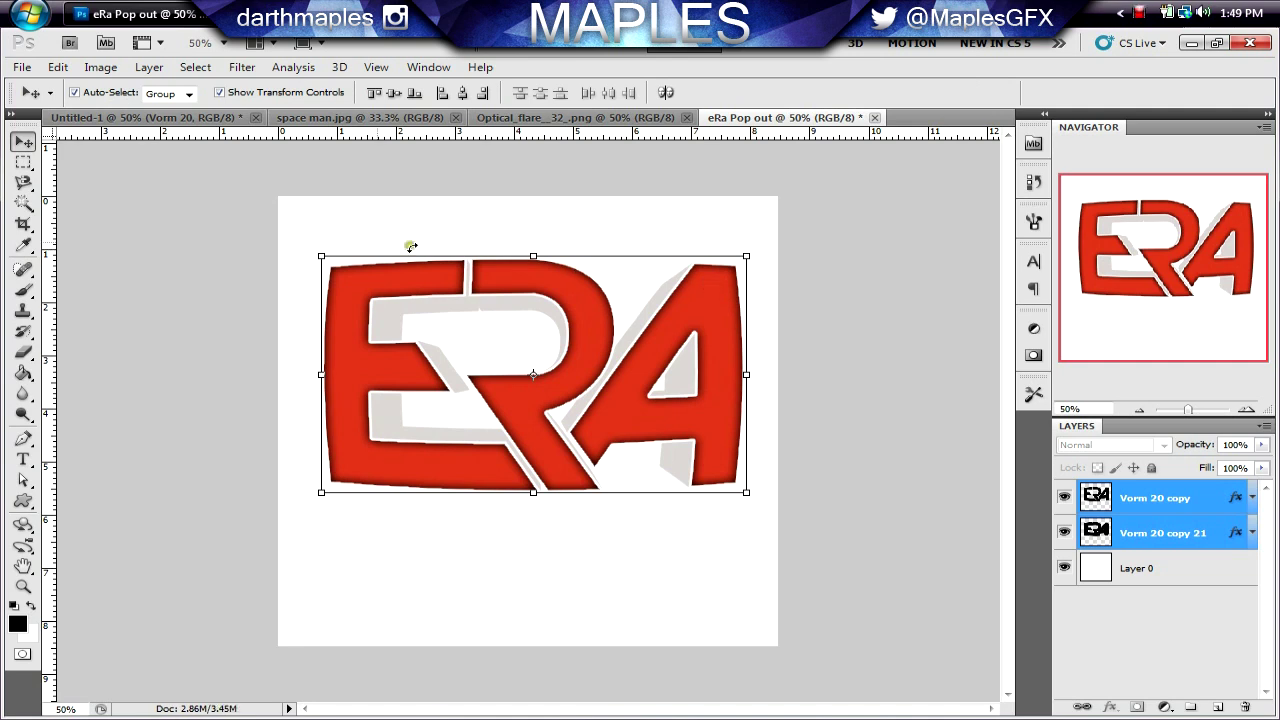
Step: Rotate the front logo and extrusion layers together about 4° counterclockwise
key("ctrl+t")
left_click(760, 237)
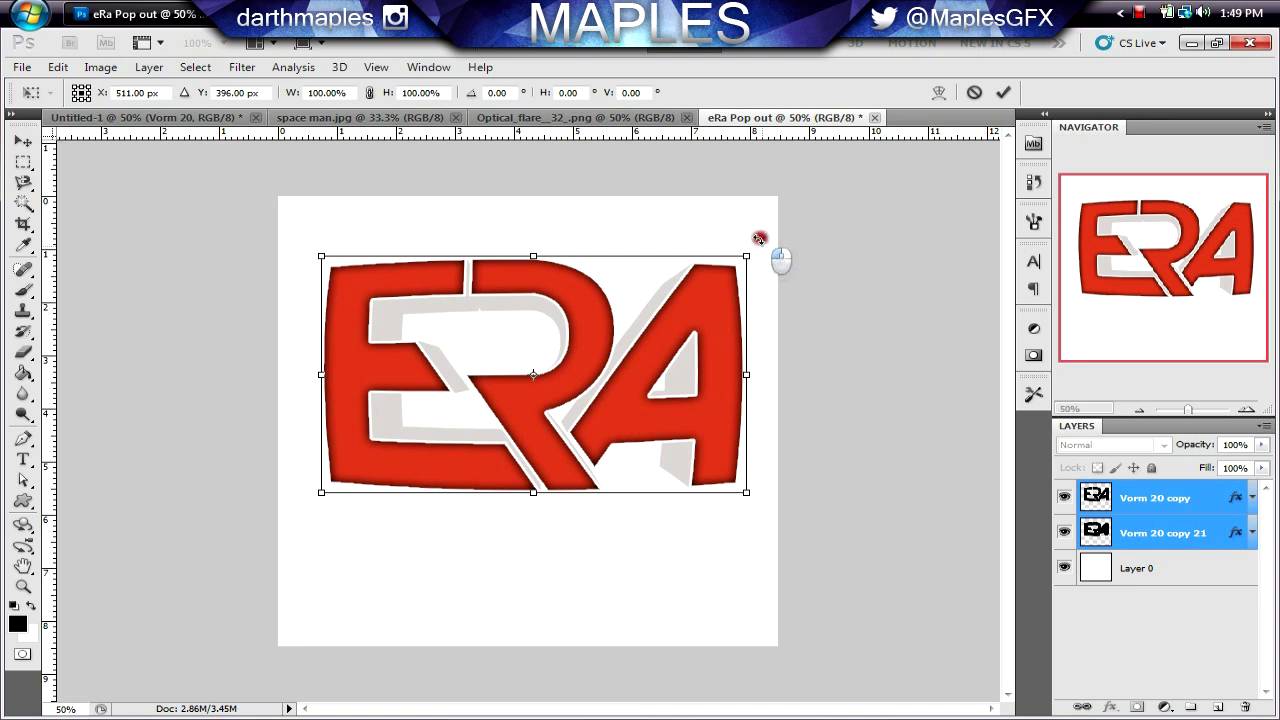
left_click_drag(759, 235, 755, 231)
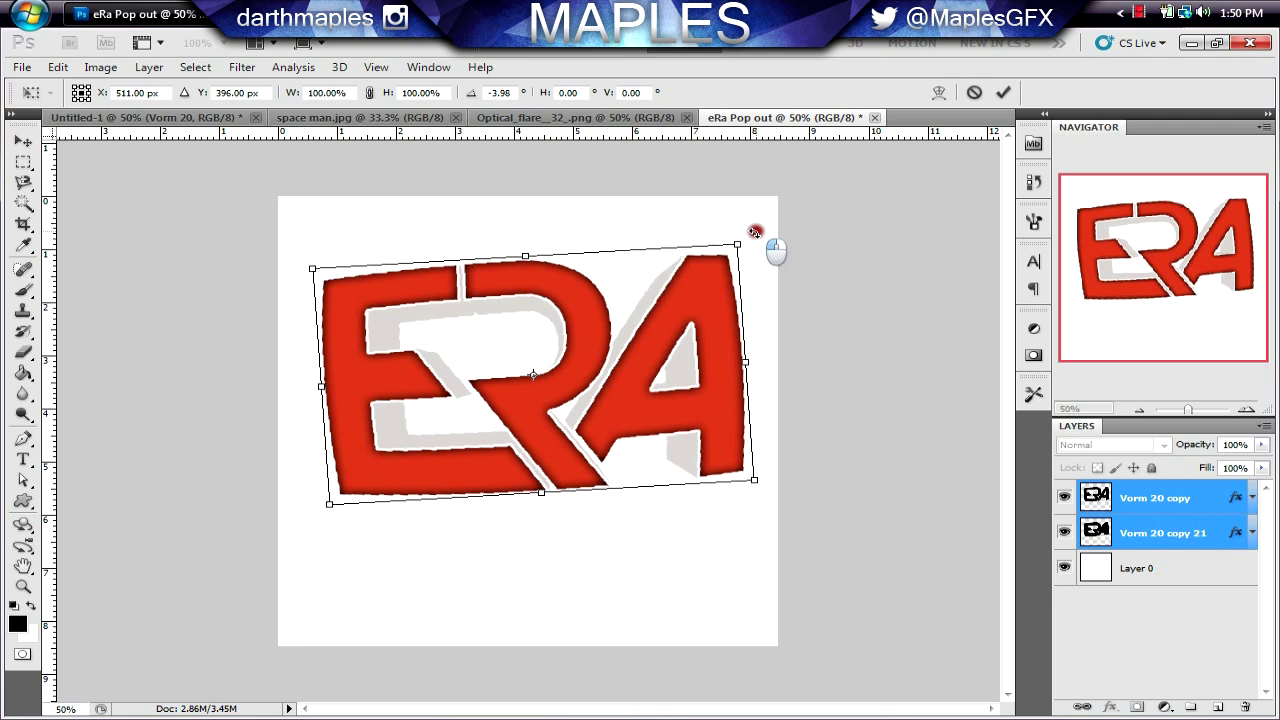
left_click_drag(755, 232, 755, 232)
key("Return")
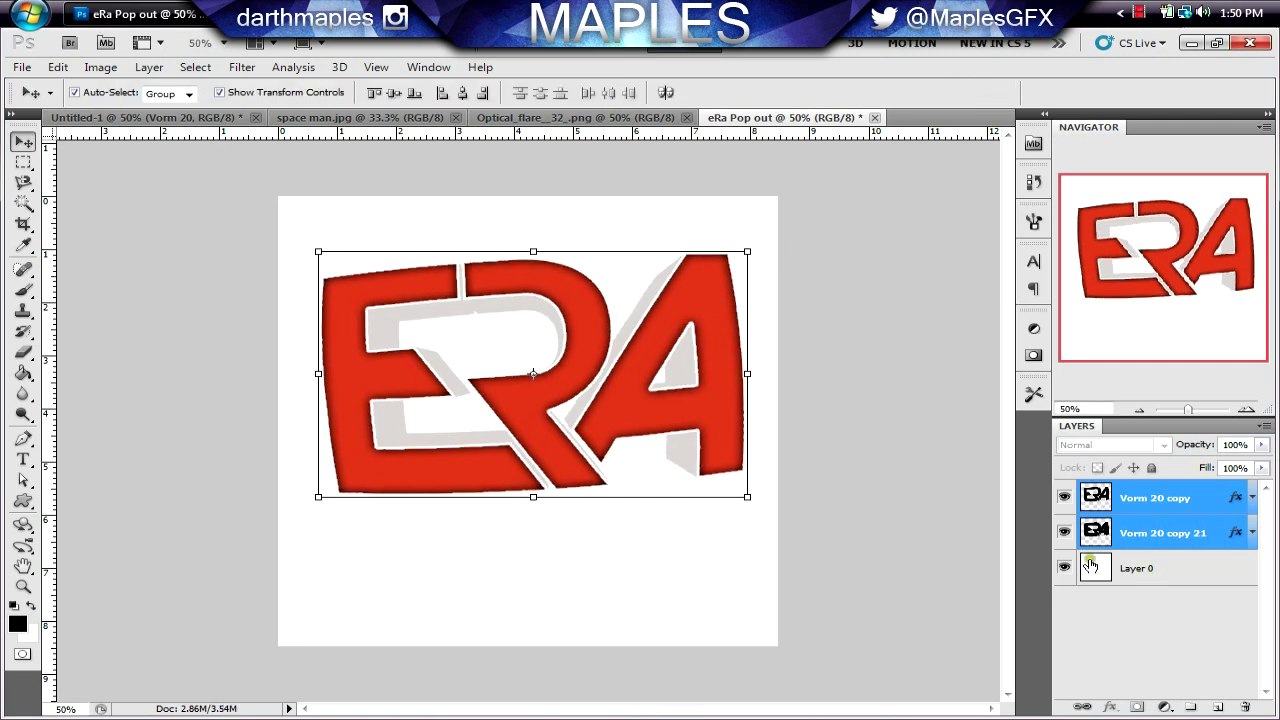
Step: Add a dark Drop Shadow to the extrusion layer Vorm 20 copy 21, increasing its spread and size so it surrounds the logo
left_click(1208, 530)
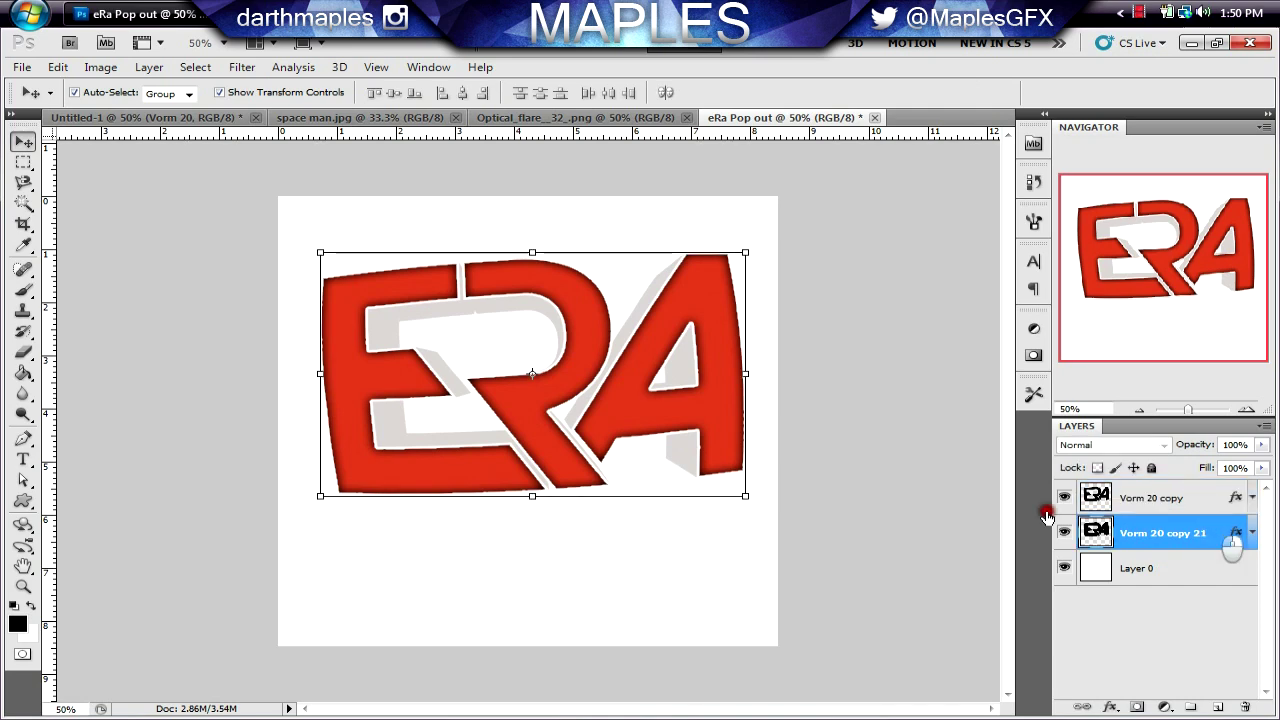
key("h")
double_click(1240, 538)
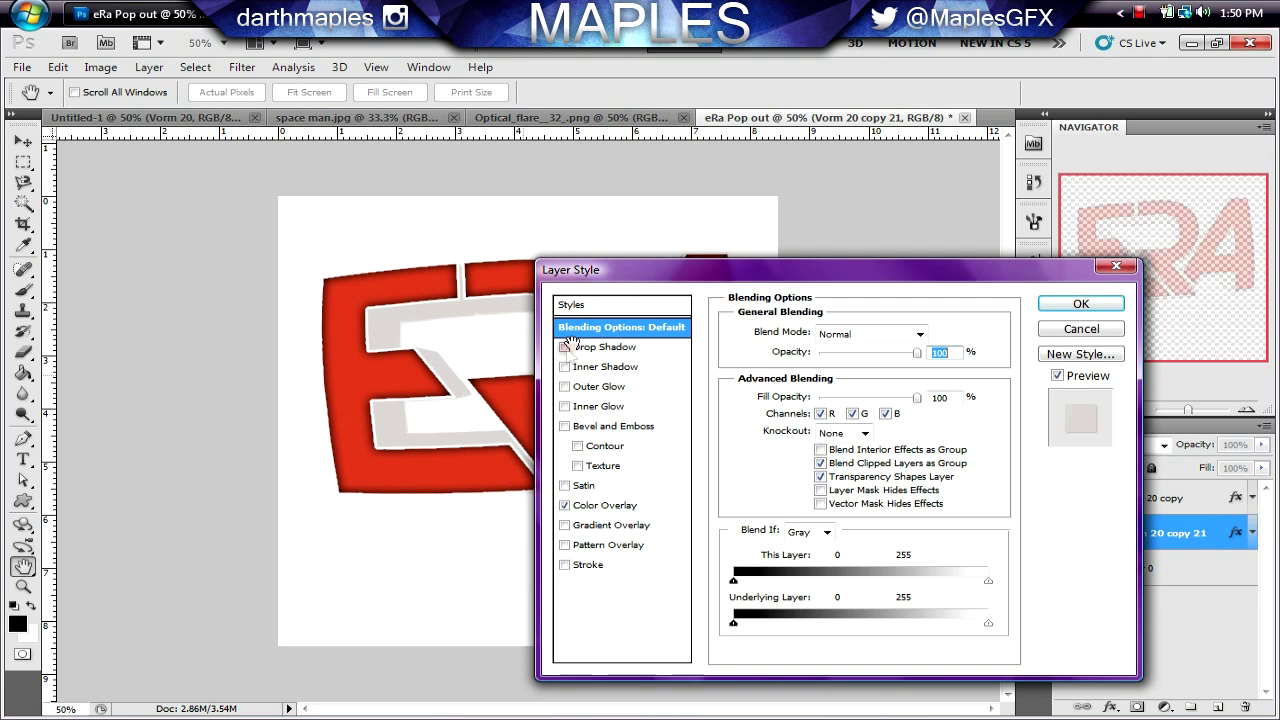
left_click(604, 350)
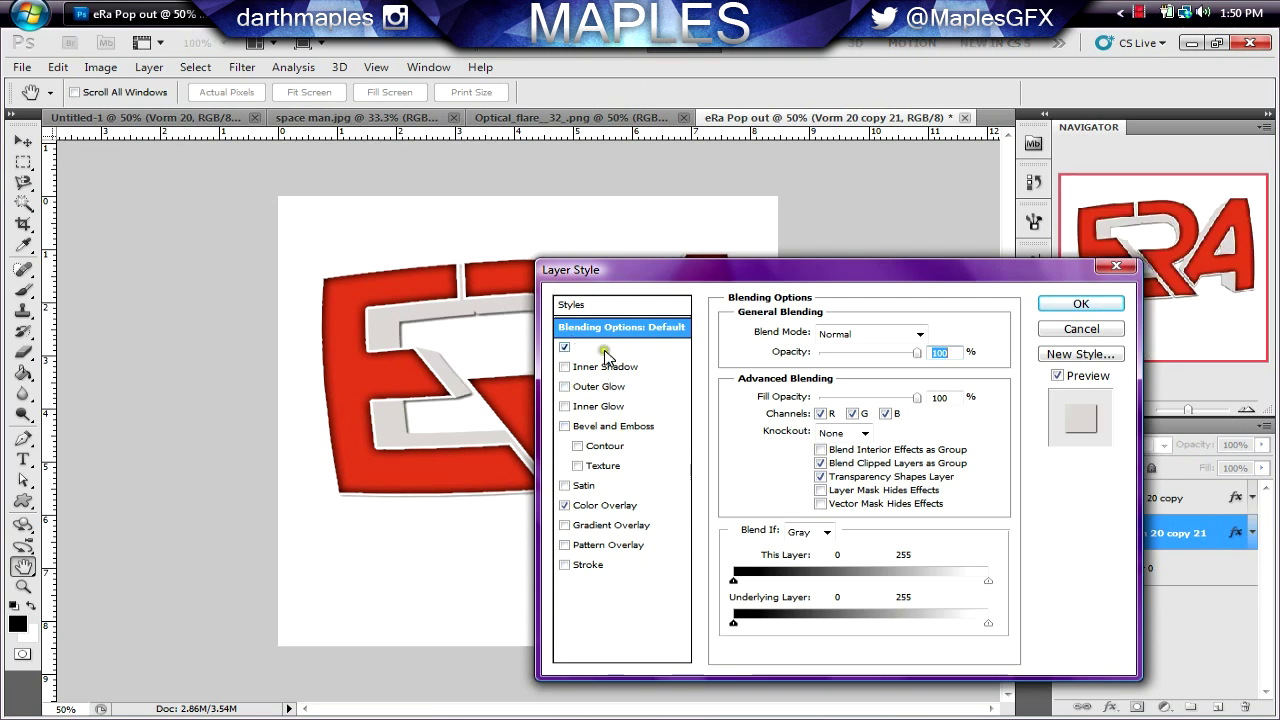
left_click(877, 395)
mouse_move(806, 409)
left_mouse_down()
mouse_move(779, 414)
mouse_move(817, 430)
mouse_move(808, 444)
mouse_move(842, 450)
mouse_move(824, 430)
left_mouse_up()
left_click(1075, 304)
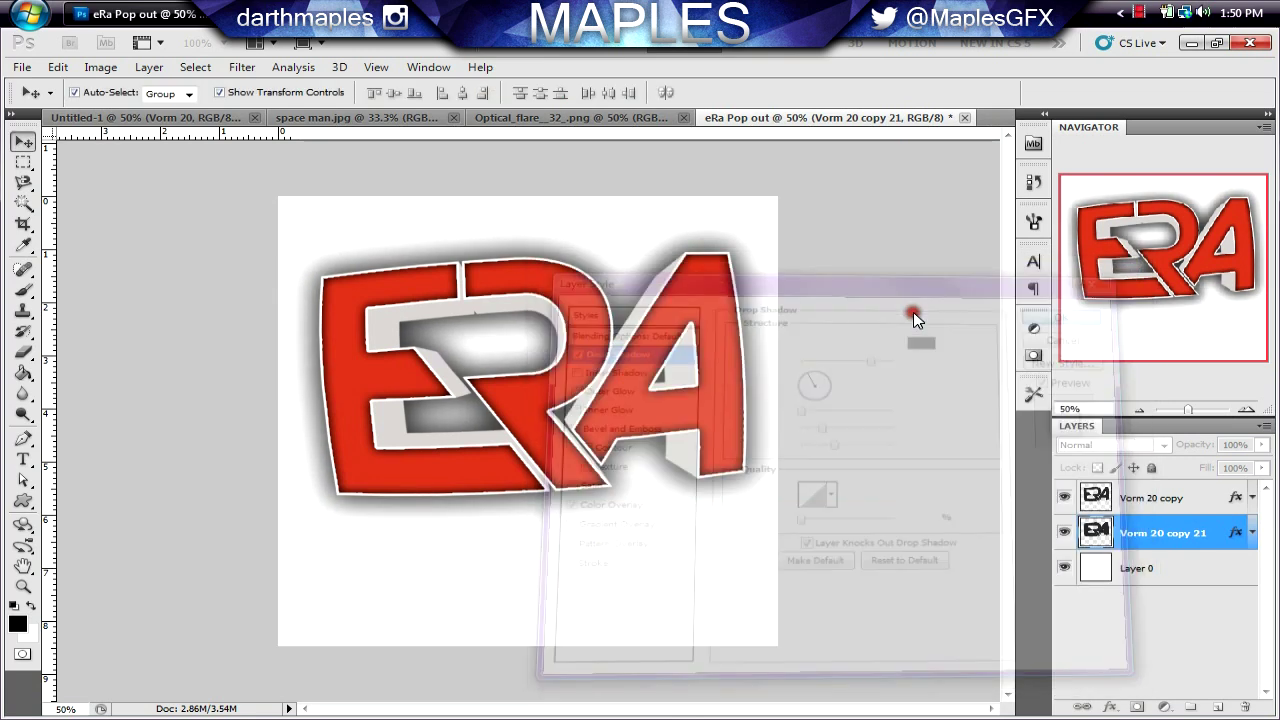
left_click(912, 312)
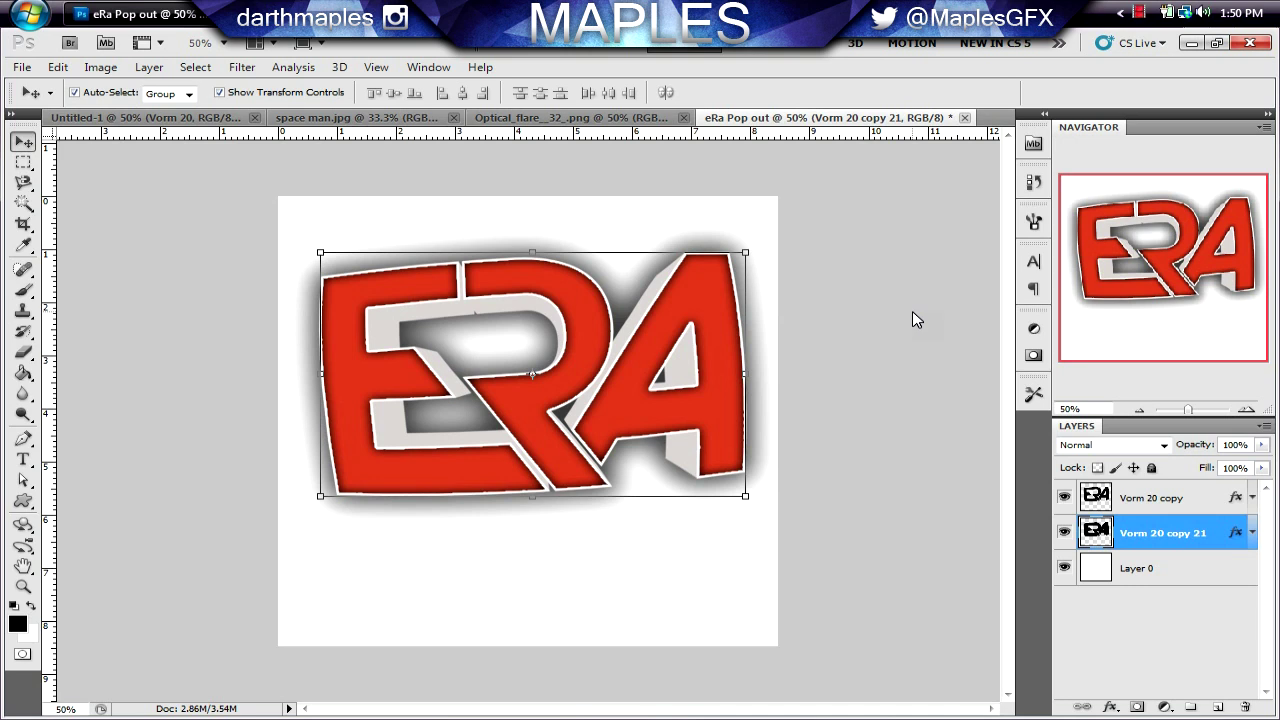
Step: Add a Gradient Overlay to background Layer 0 with Radial style, Reverse enabled and a scale of 150%
left_click(1155, 562)
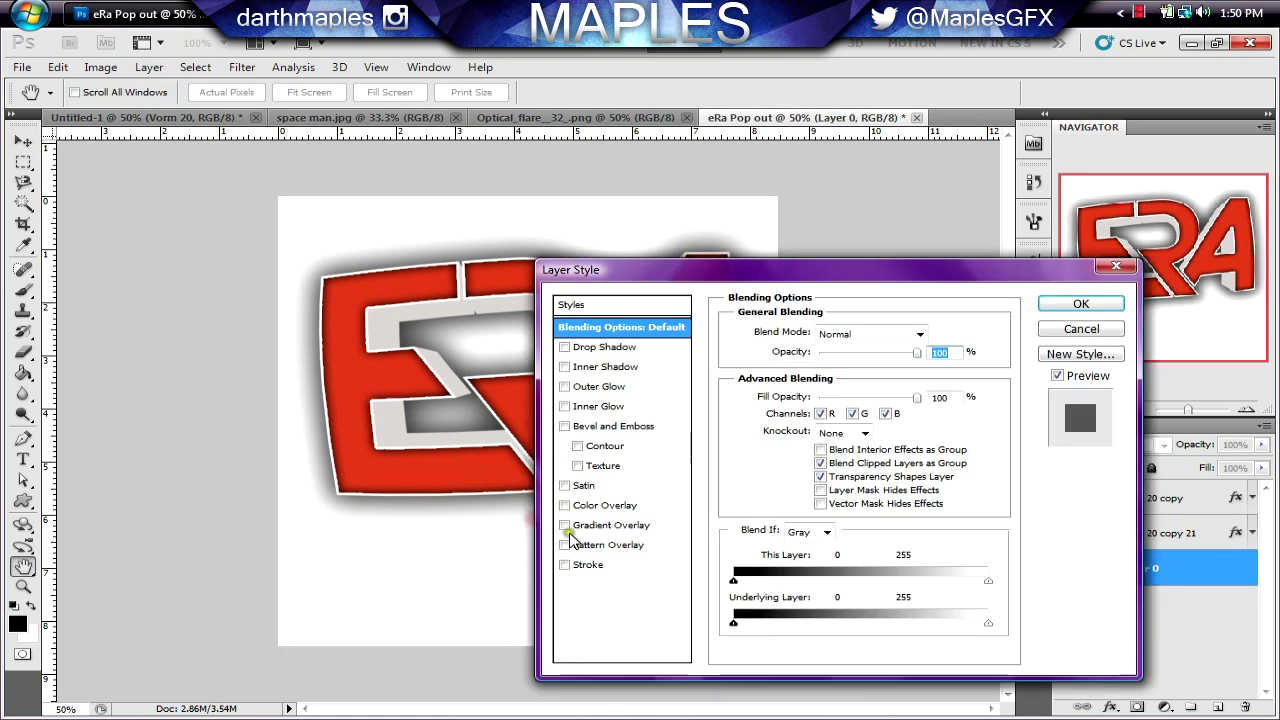
left_click(567, 526)
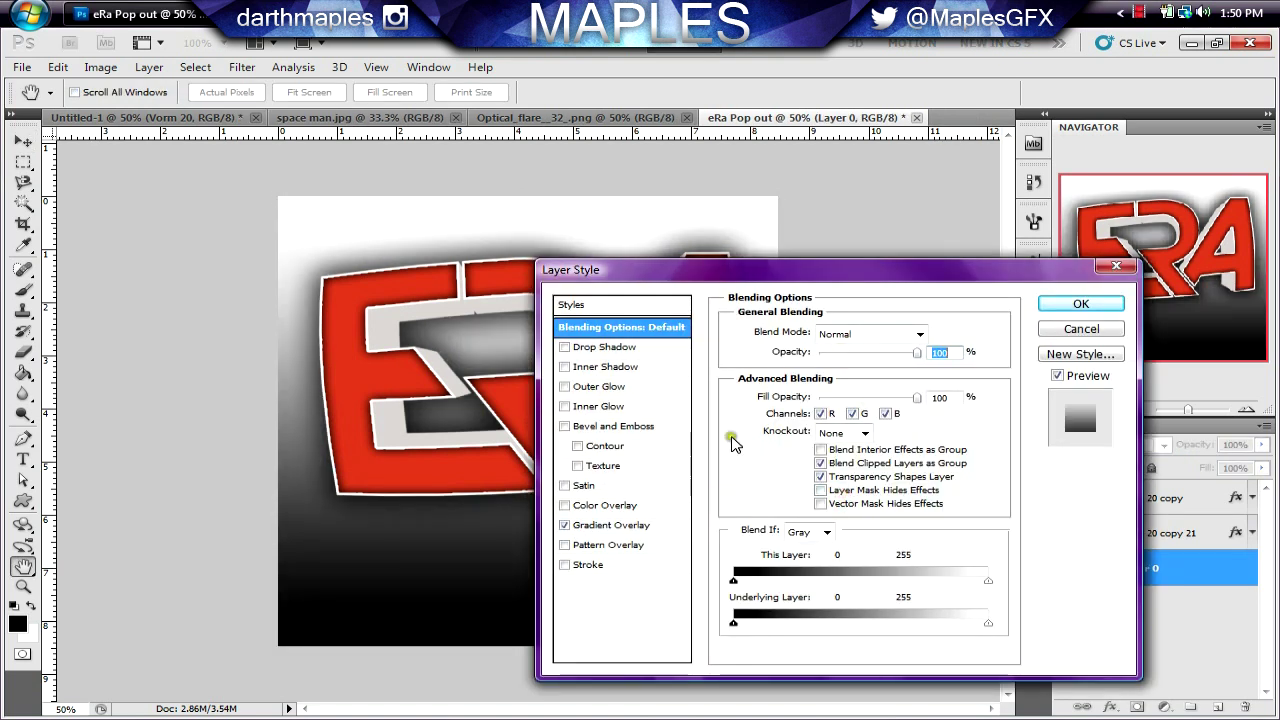
left_click(645, 522)
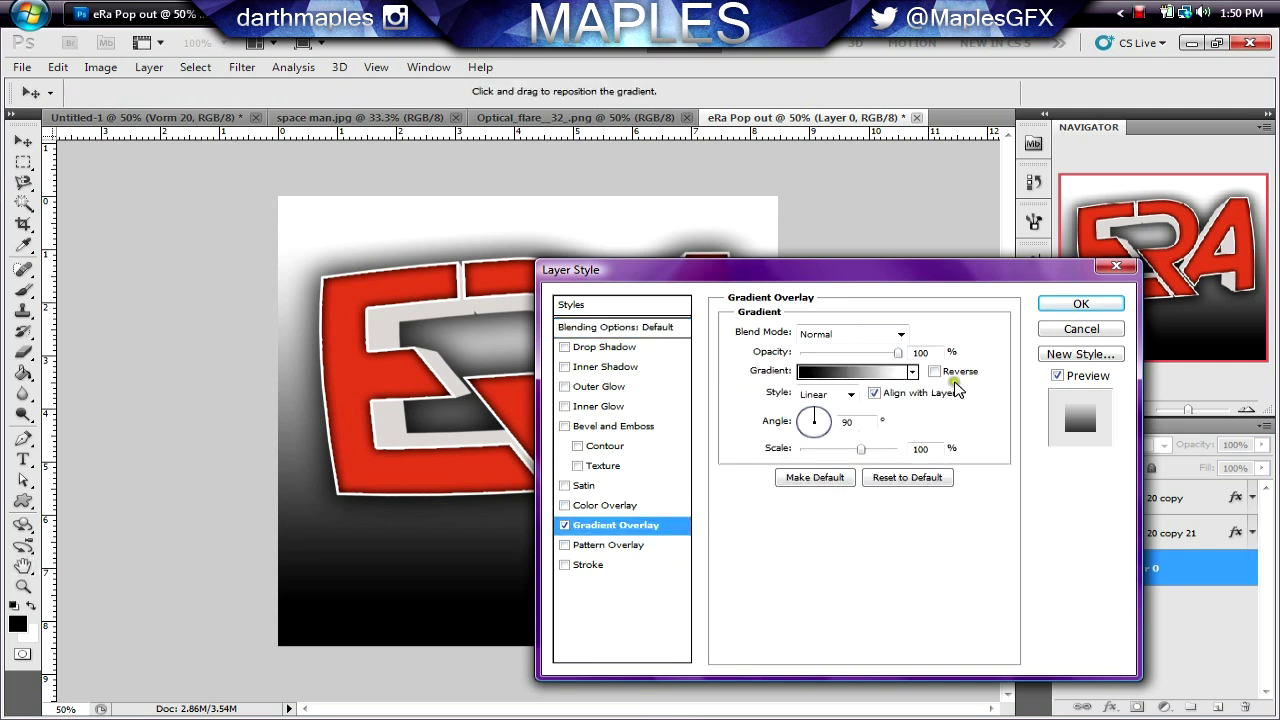
left_click(848, 395)
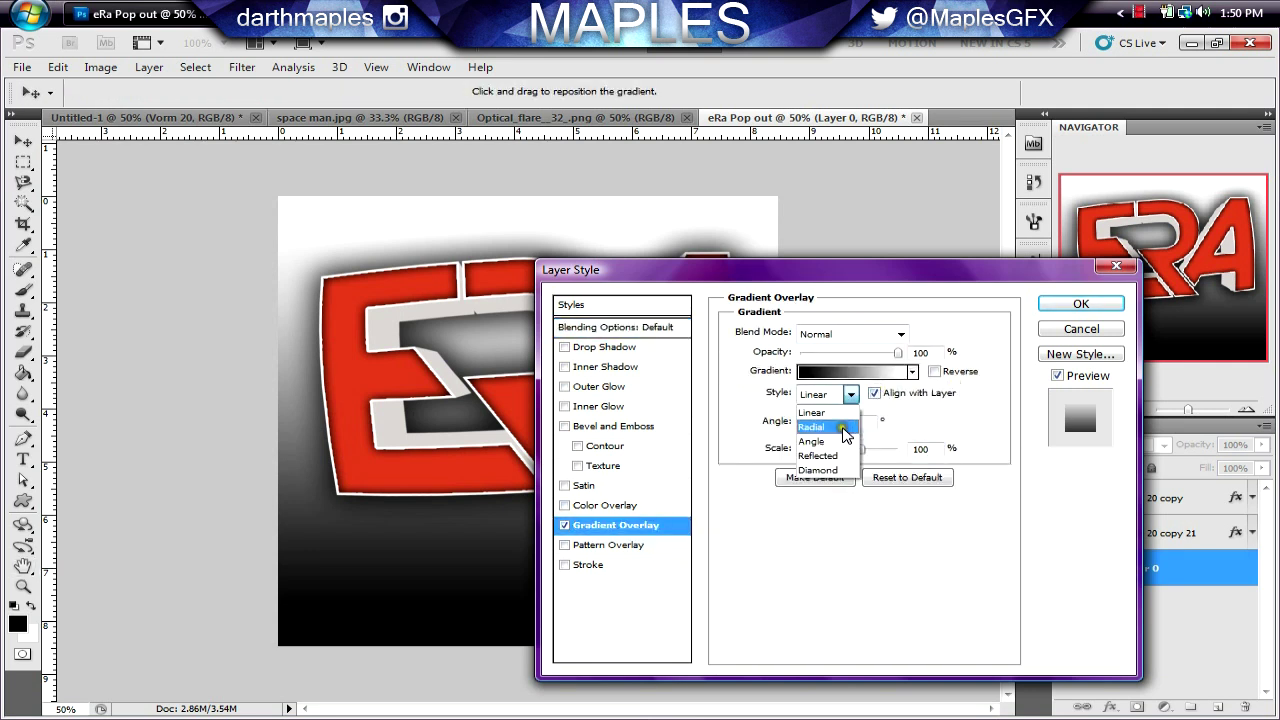
left_click(935, 373)
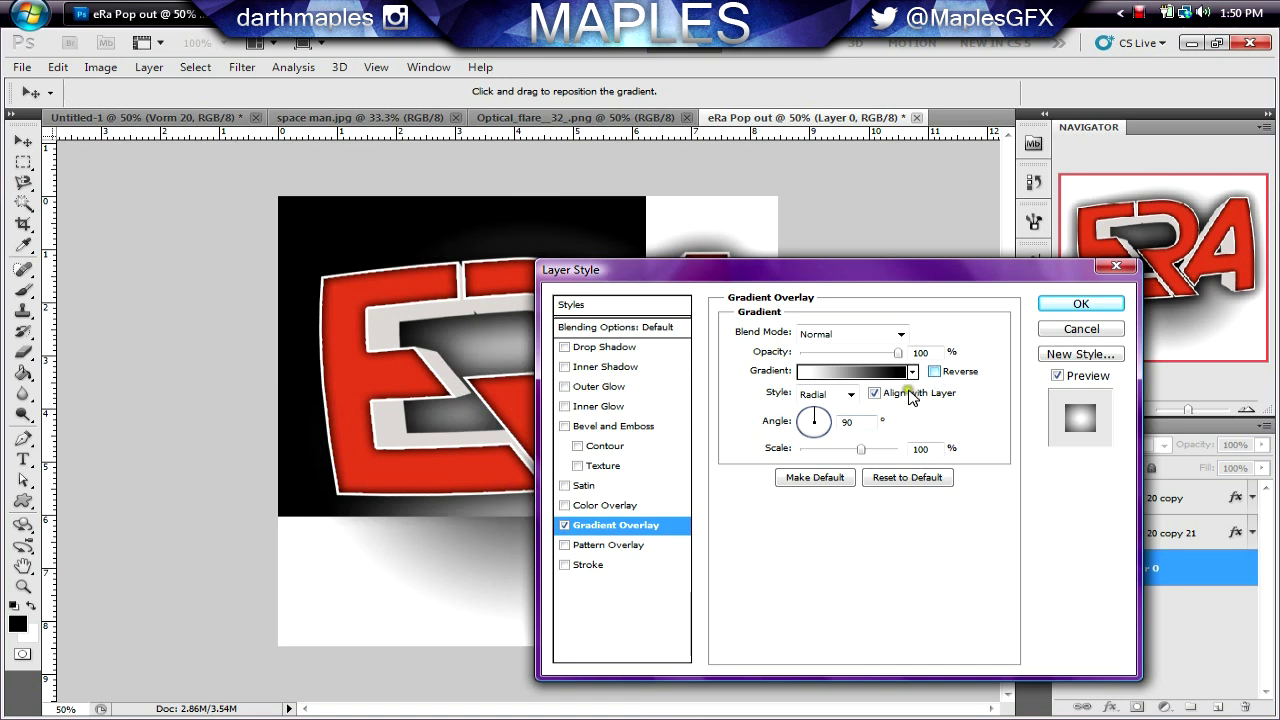
left_click_drag(861, 450, 951, 423)
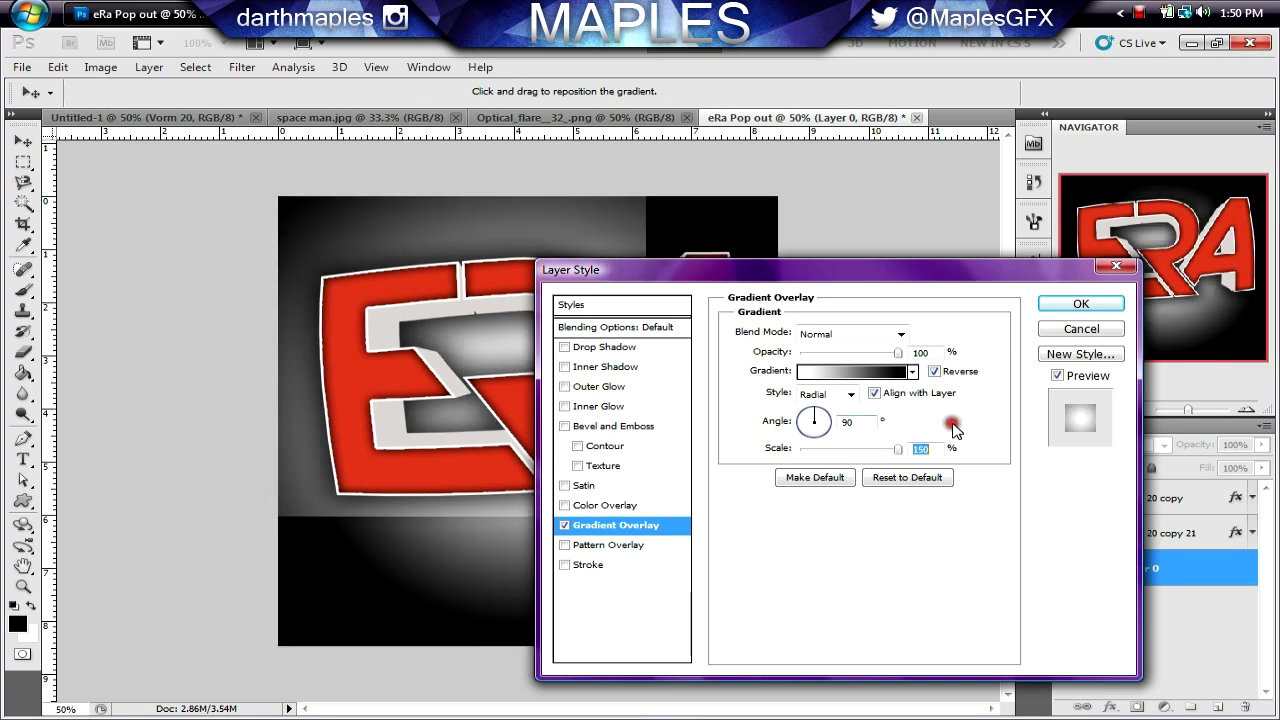
Step: Change the black stop of Layer 0's overlay gradient to mid grey #8a8888 and apply the layer style
left_click(864, 375)
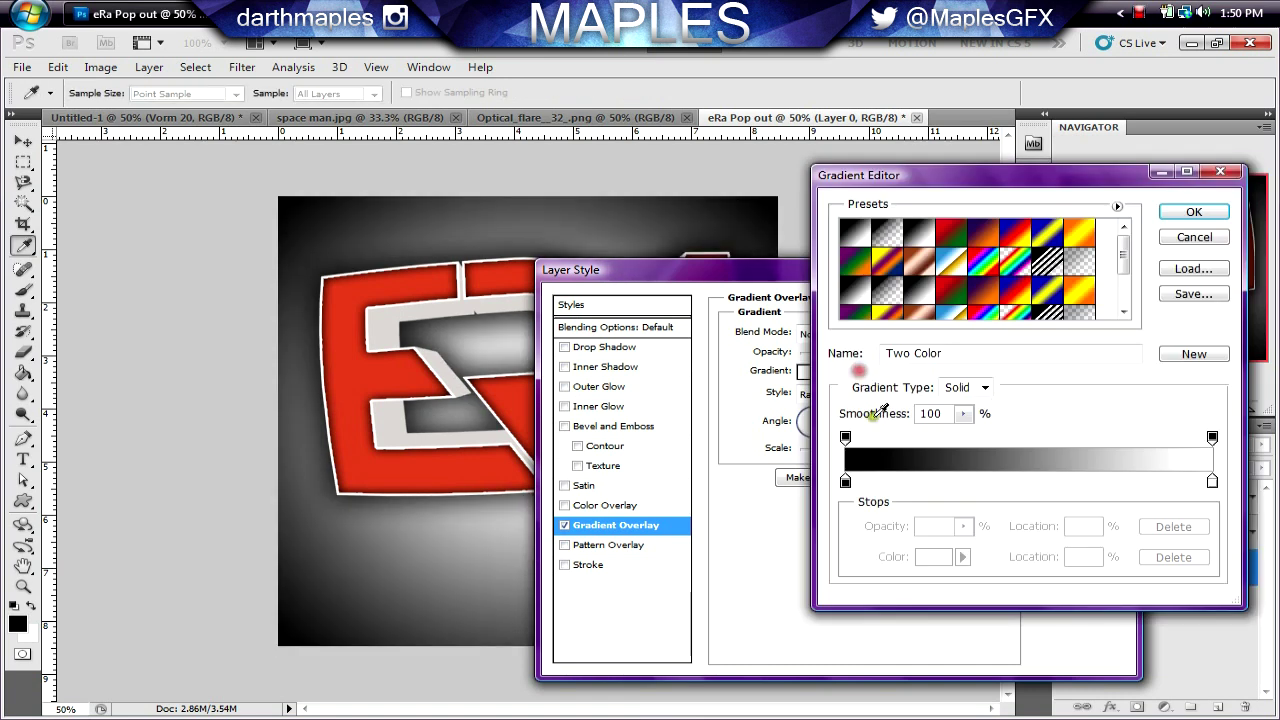
left_click(846, 482)
left_click(930, 559)
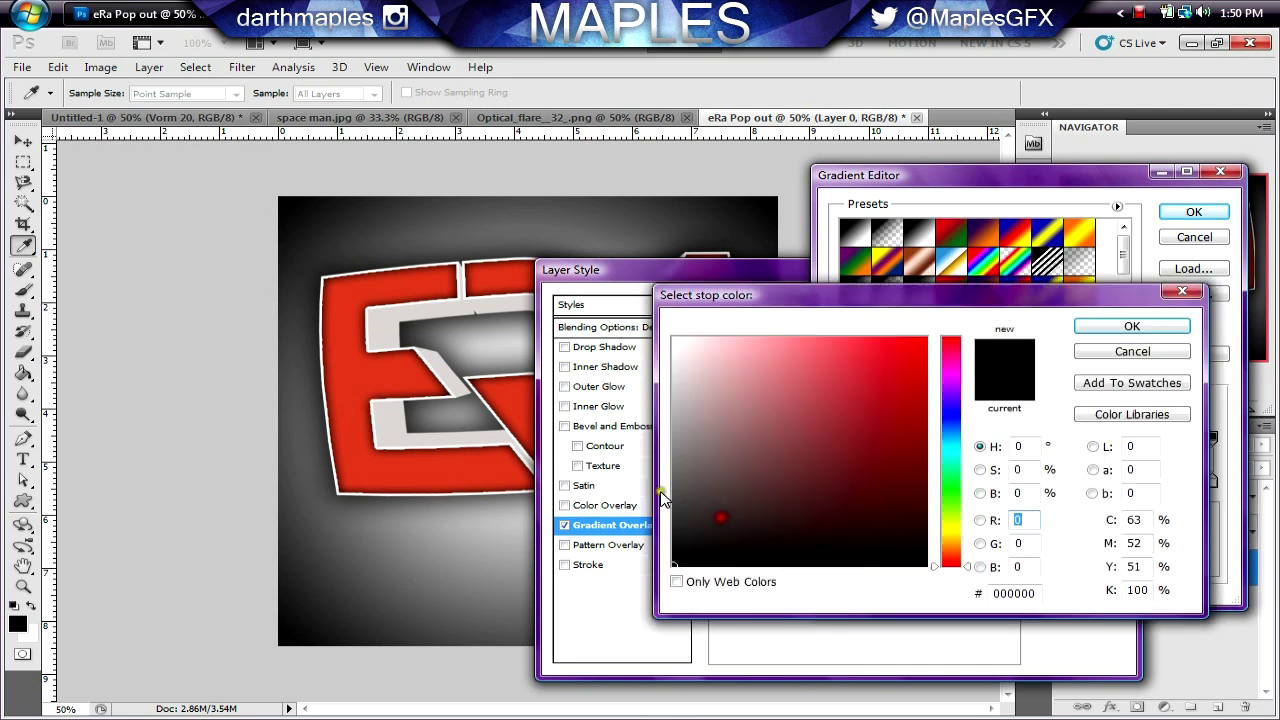
left_click(679, 483)
left_click_drag(679, 483, 675, 447)
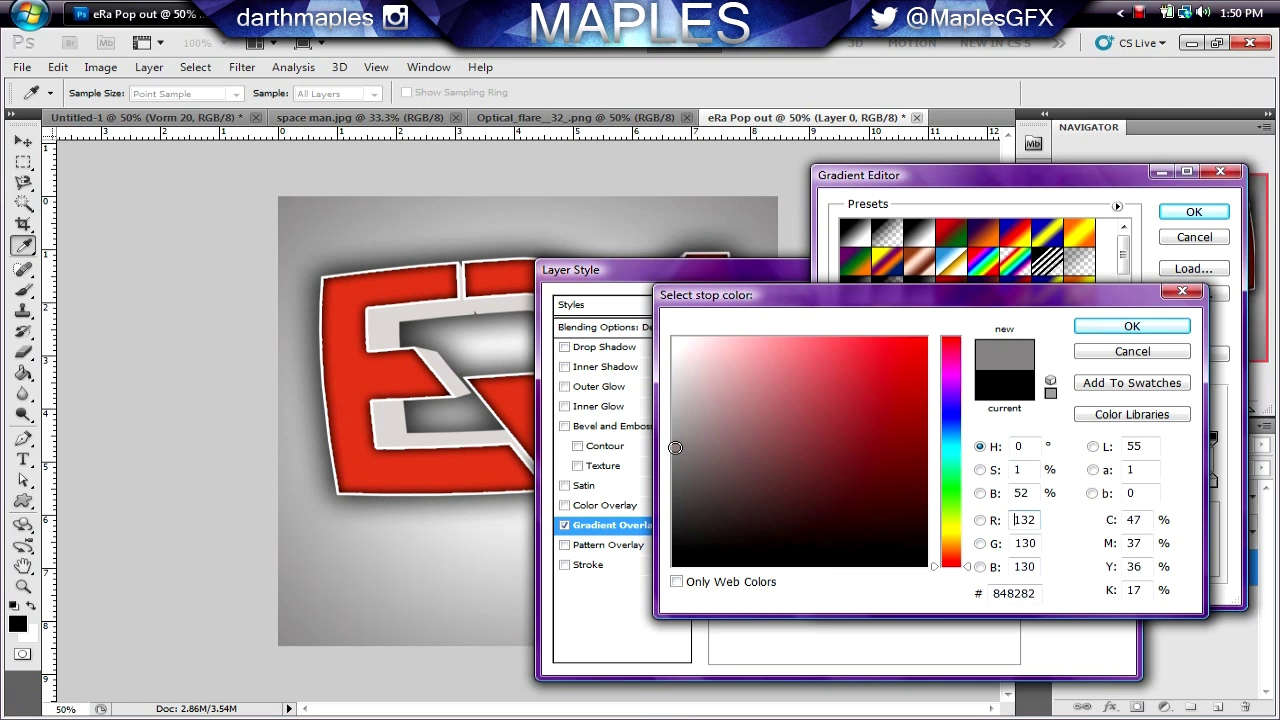
left_click_drag(675, 442, 675, 438)
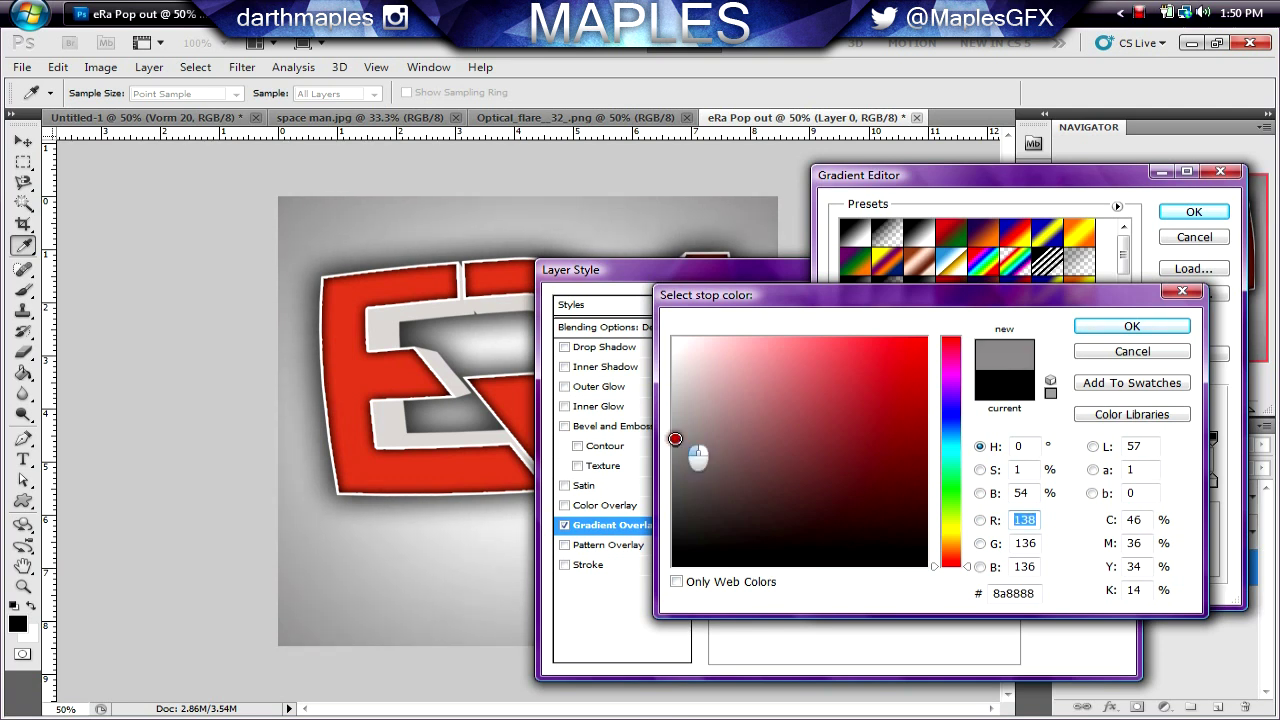
left_click(1131, 326)
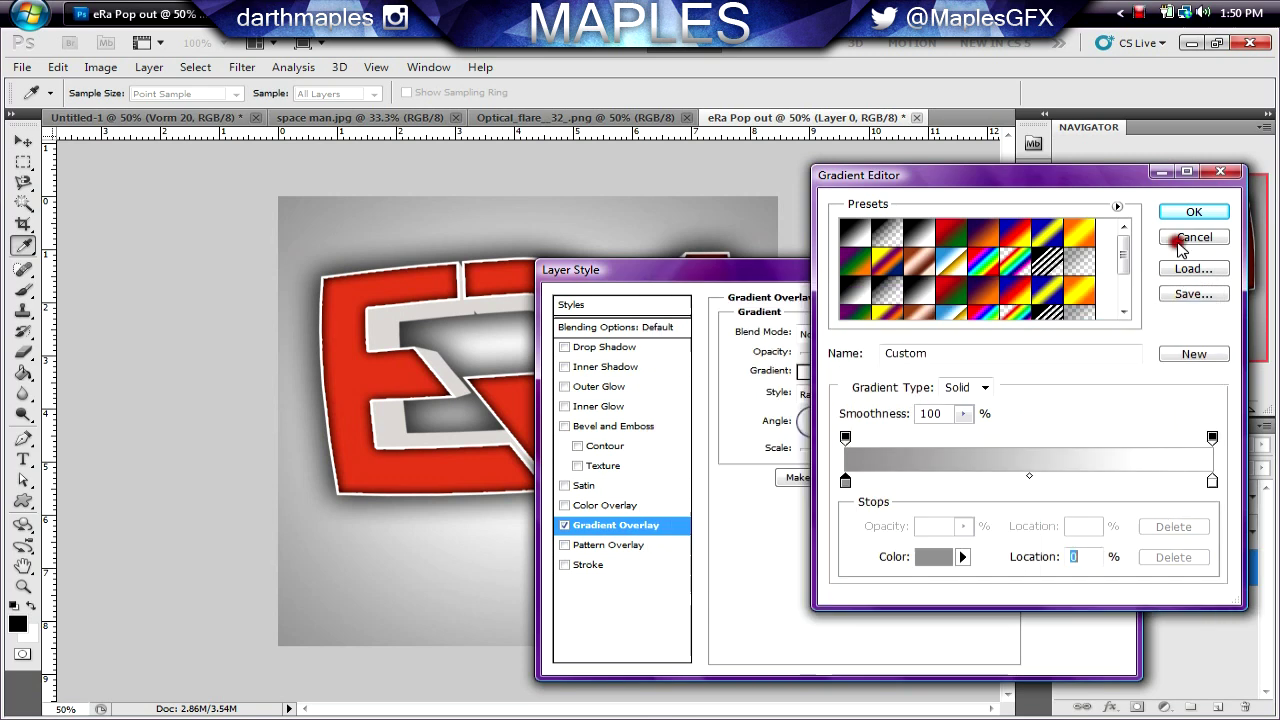
left_click(1187, 213)
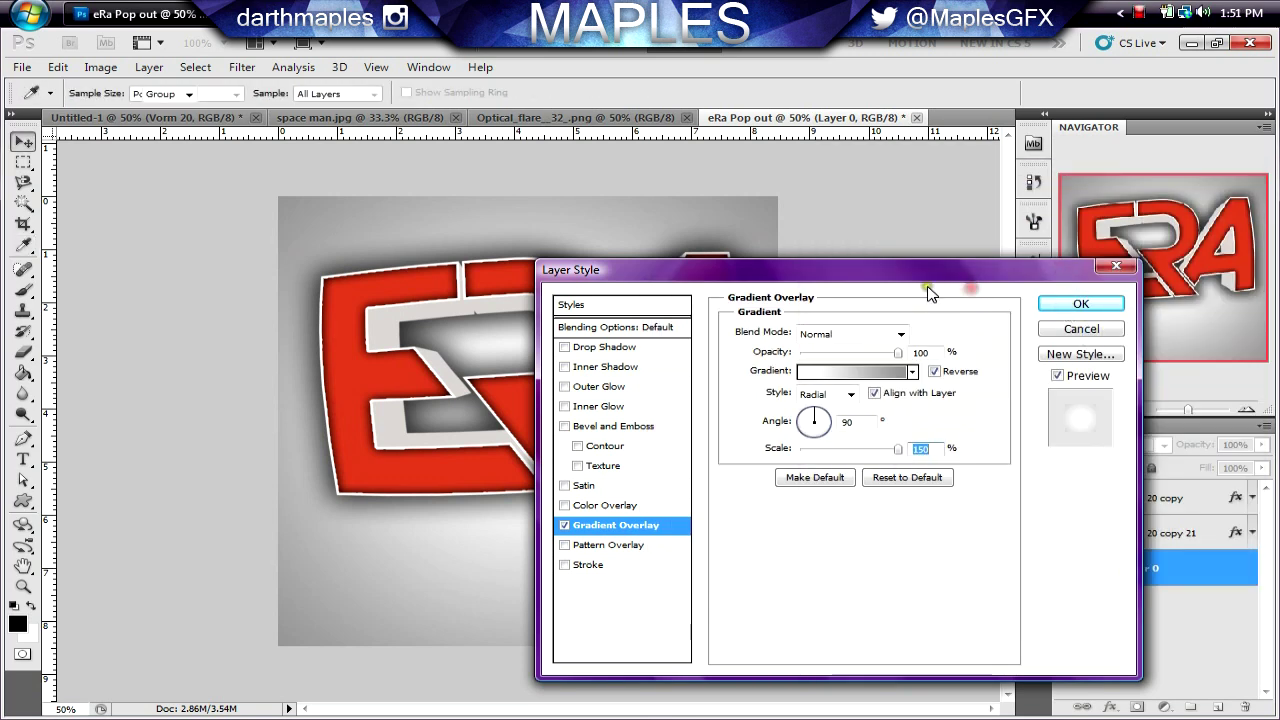
key("Return")
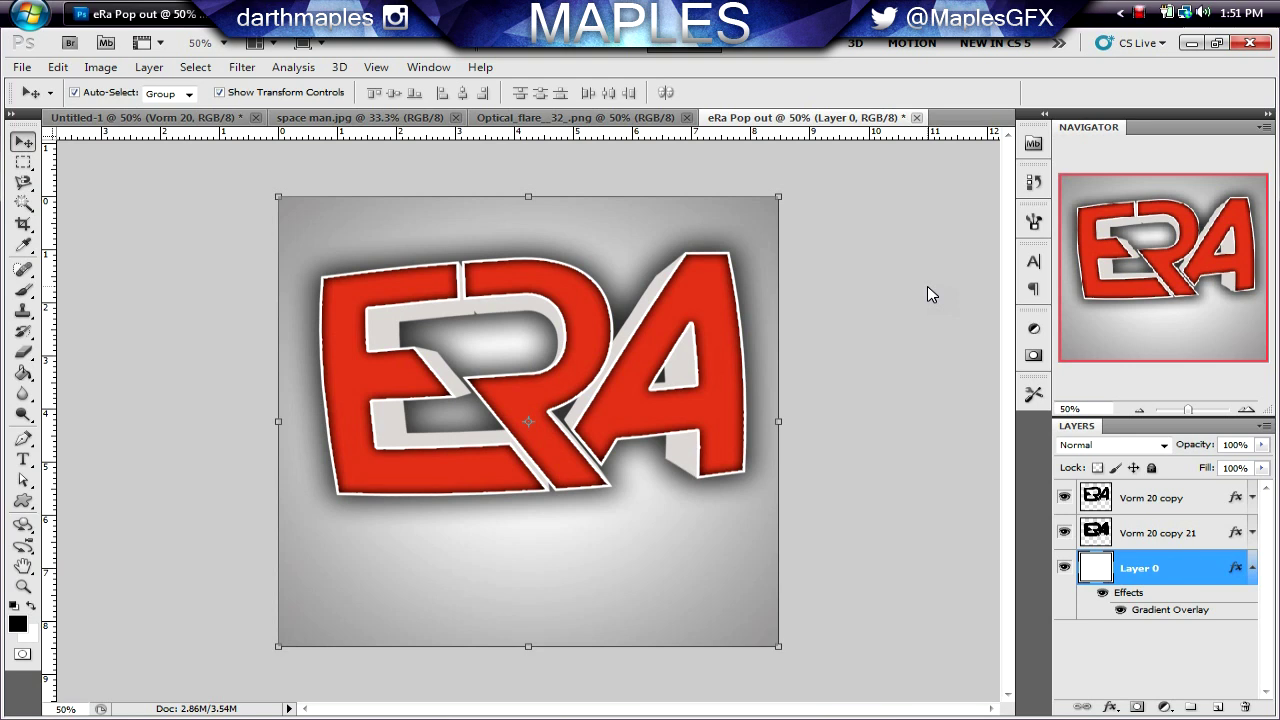
left_click(1252, 567)
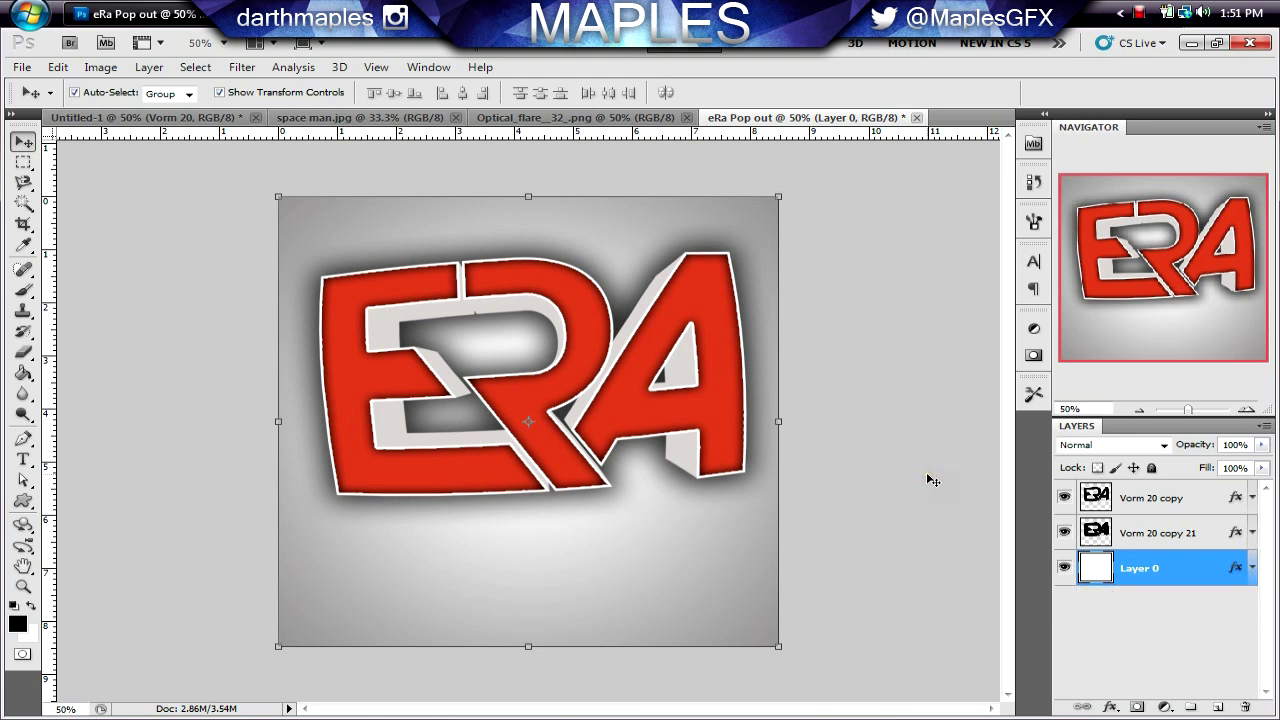
Step: Unlock the background layer of space man.jpg and copy the image into the eRa Pop out document
left_click(325, 117)
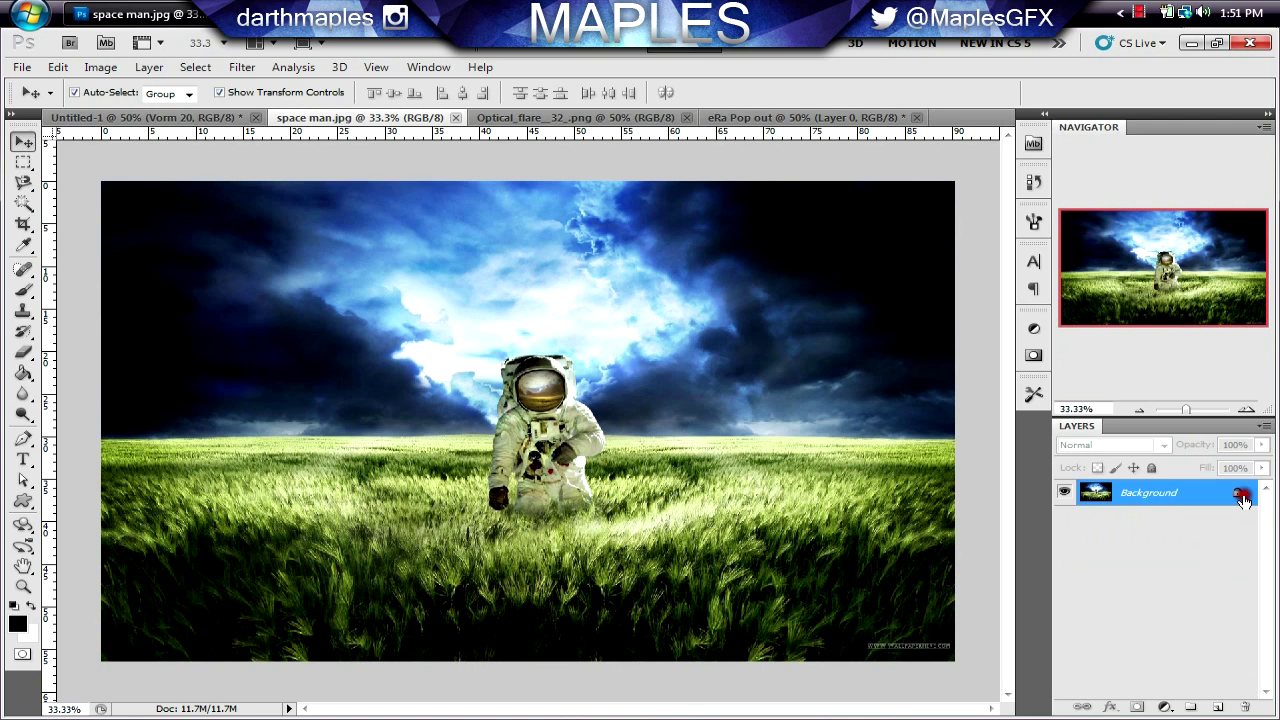
double_click(1242, 500)
left_click(818, 223)
left_click_drag(591, 443, 587, 536)
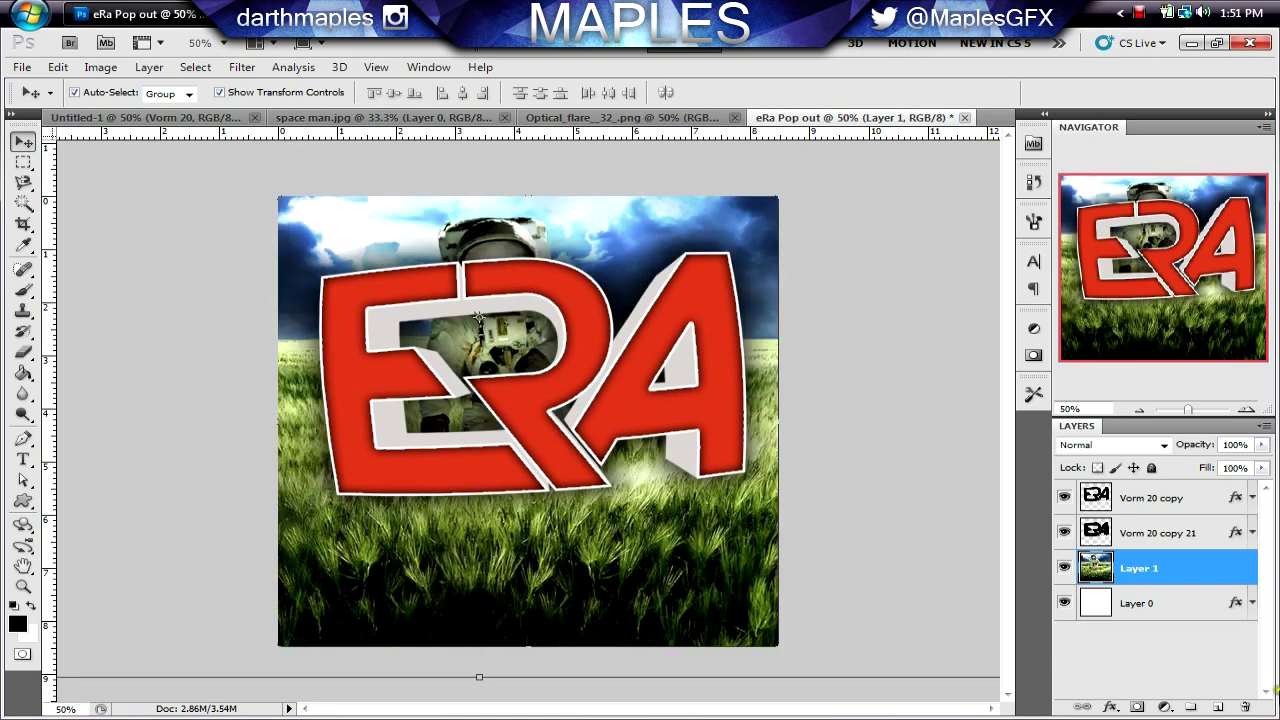
Step: Move the astronaut image Layer 1 to the top of the layer stack and clip it to Vorm 20 copy
left_click_drag(1235, 568, 1194, 492)
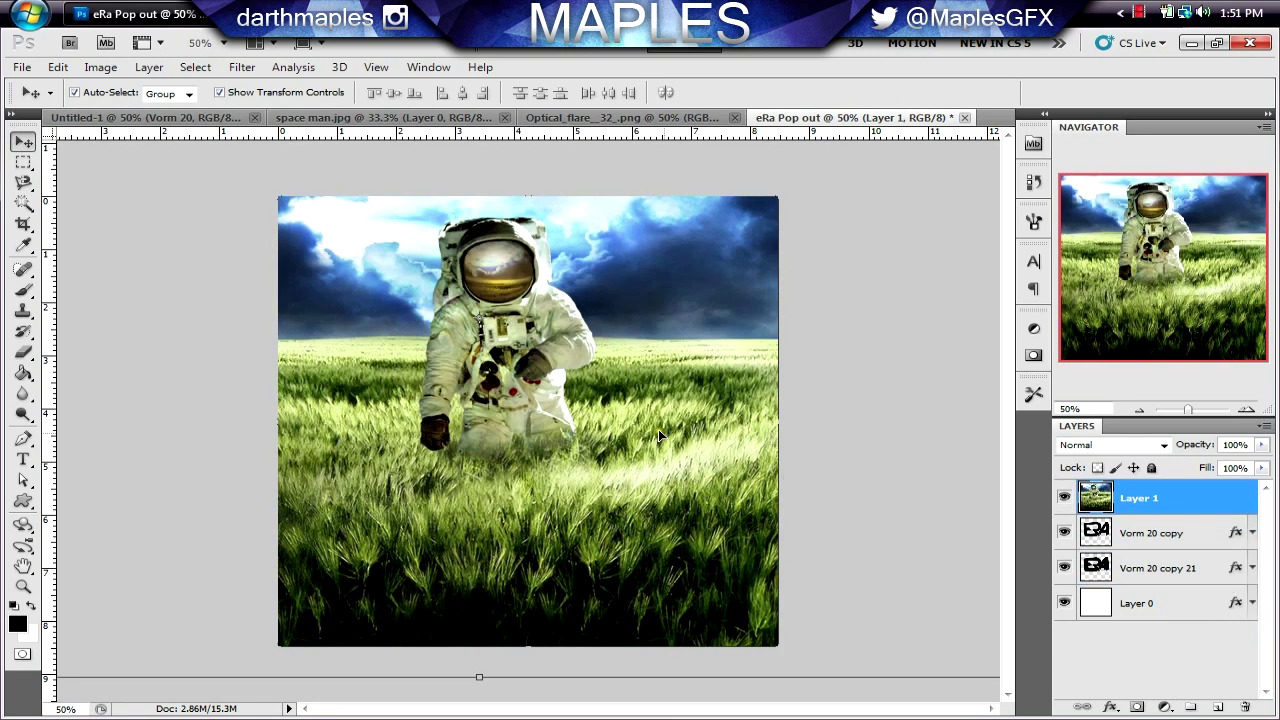
left_click(1184, 411)
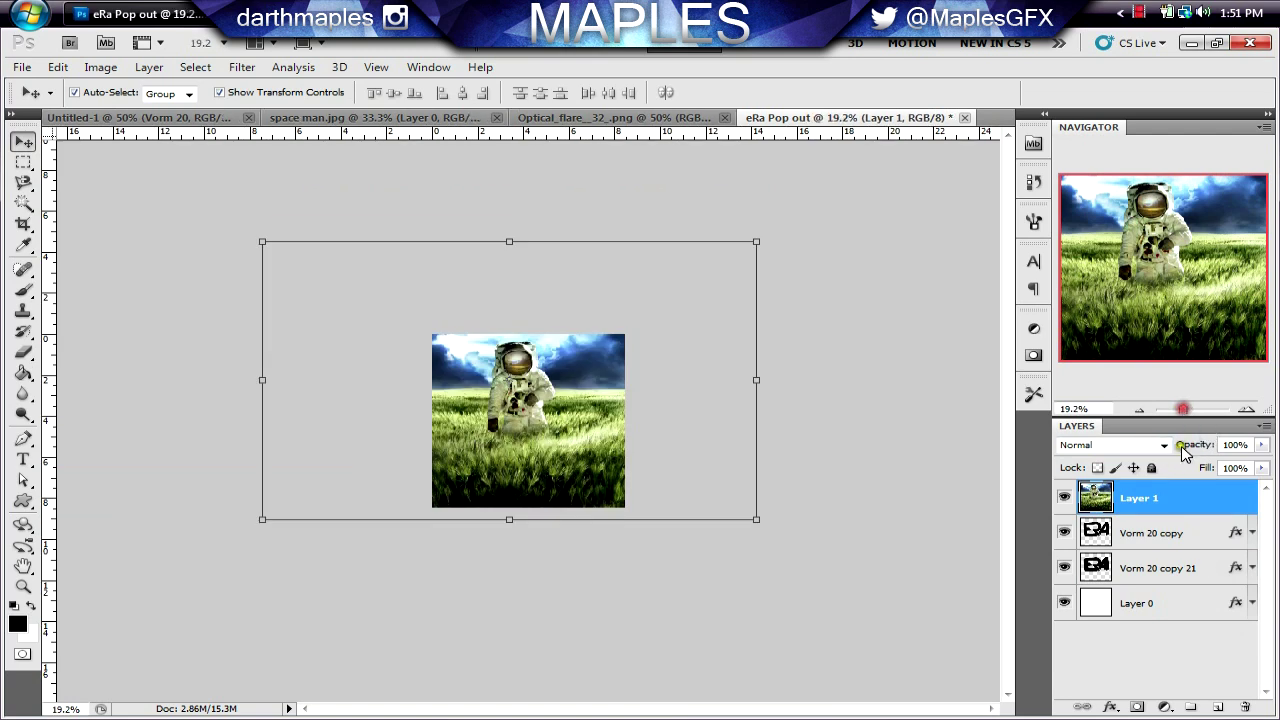
right_click(1182, 497)
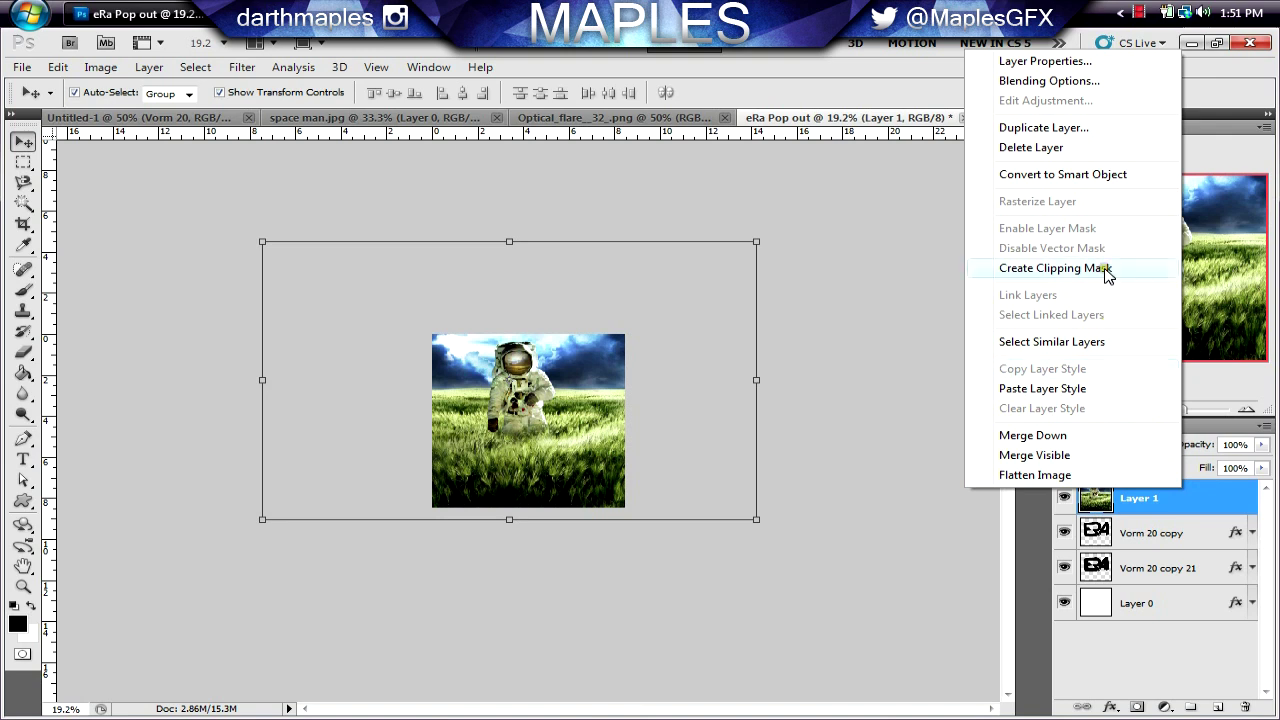
left_click(1055, 268)
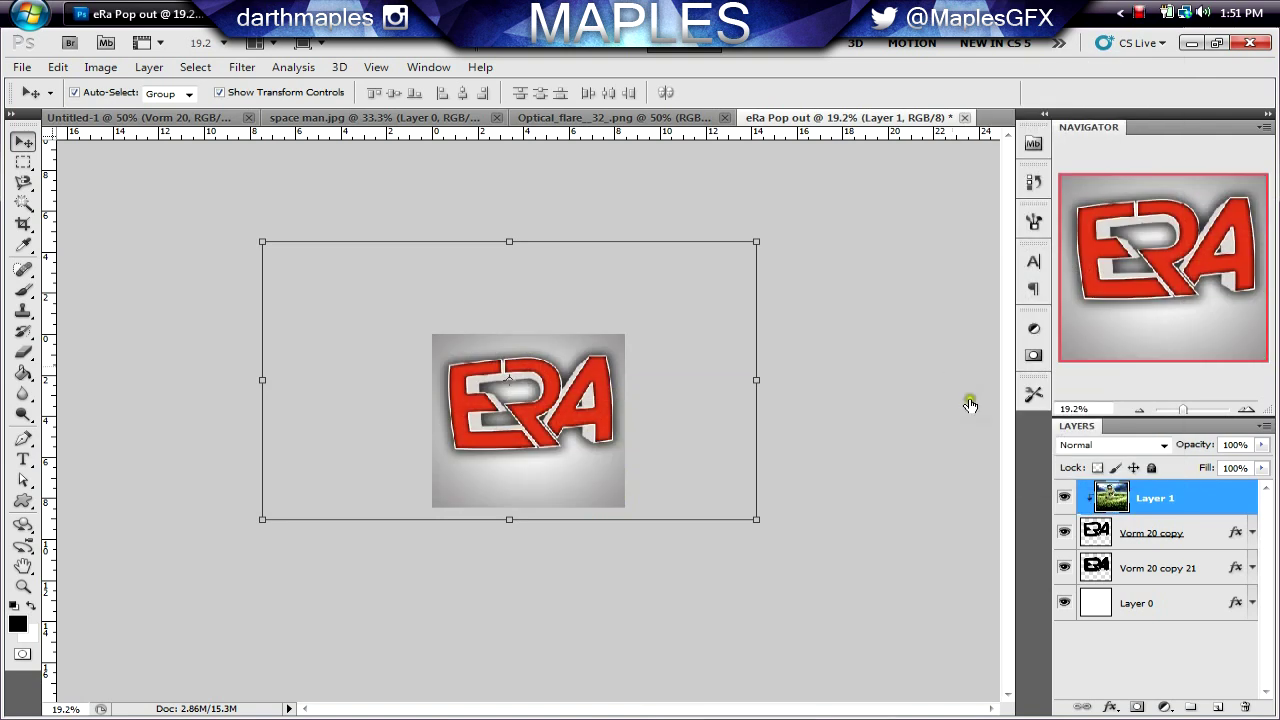
Step: Hide the Color Overlay effect on Vorm 20 copy so the clipped image fills the logo's front face
left_click(1252, 532)
left_click(1121, 591)
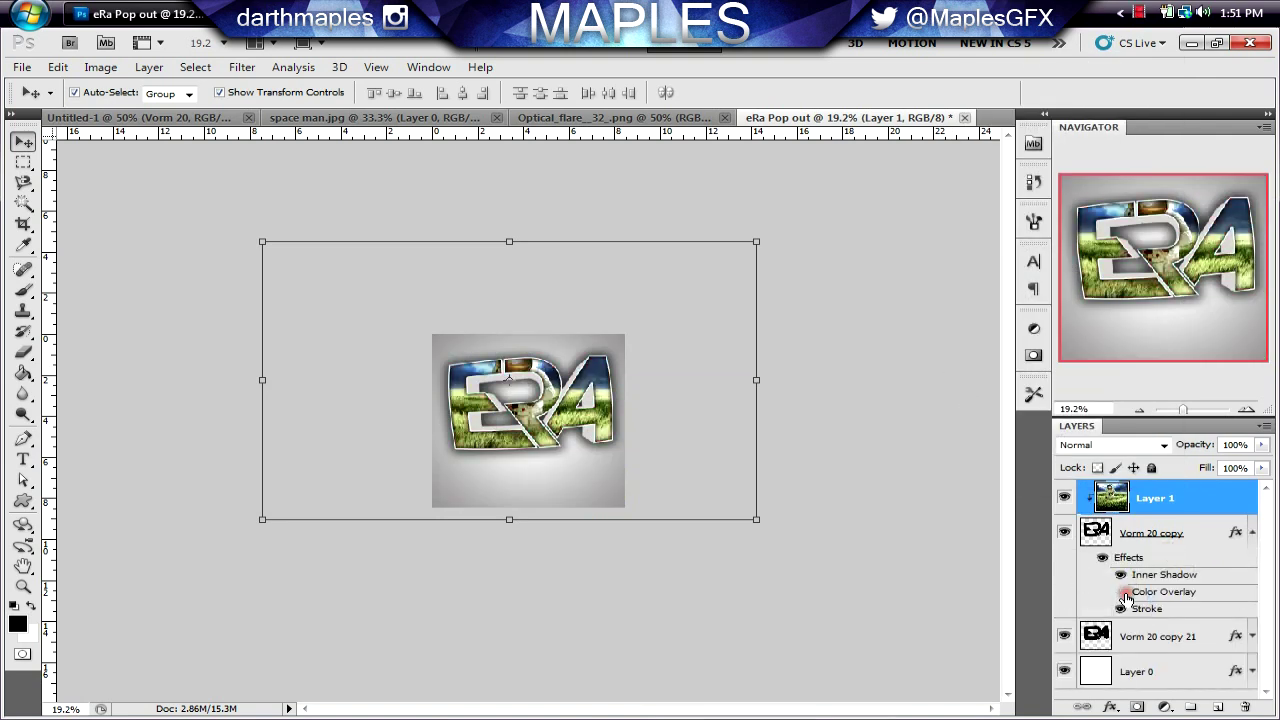
left_click(1253, 535)
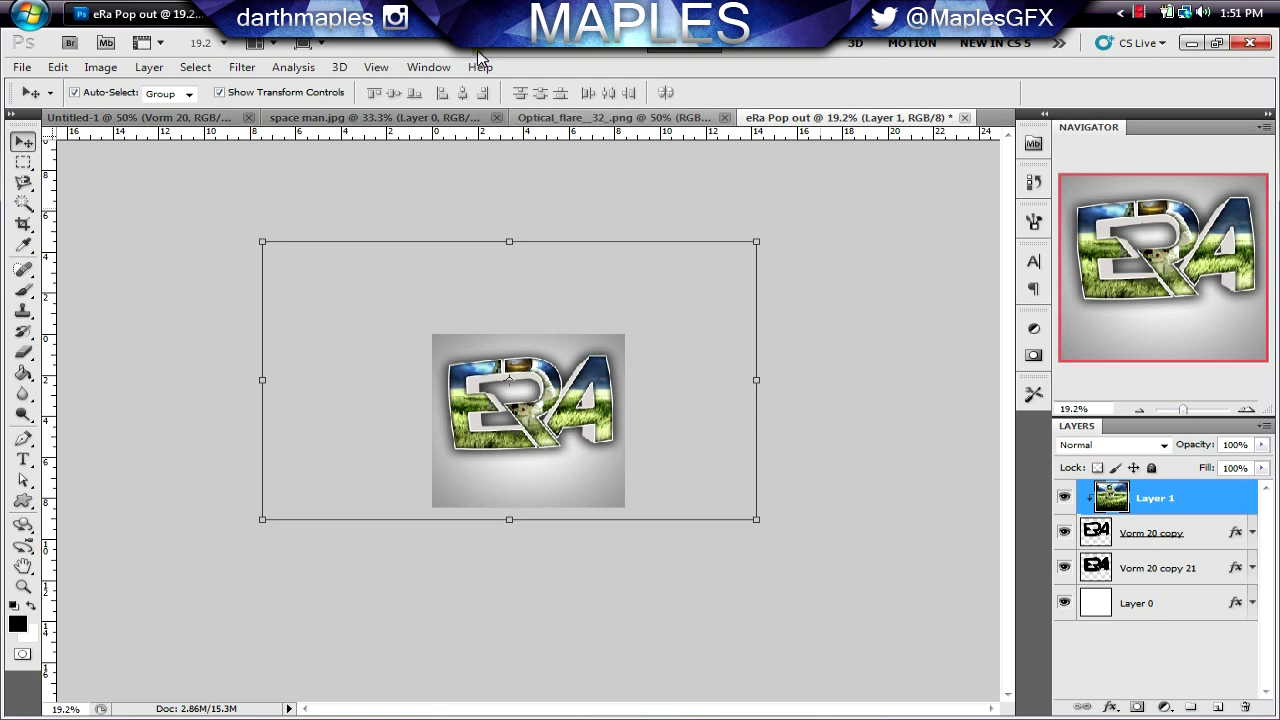
left_click(223, 45)
left_click(242, 84)
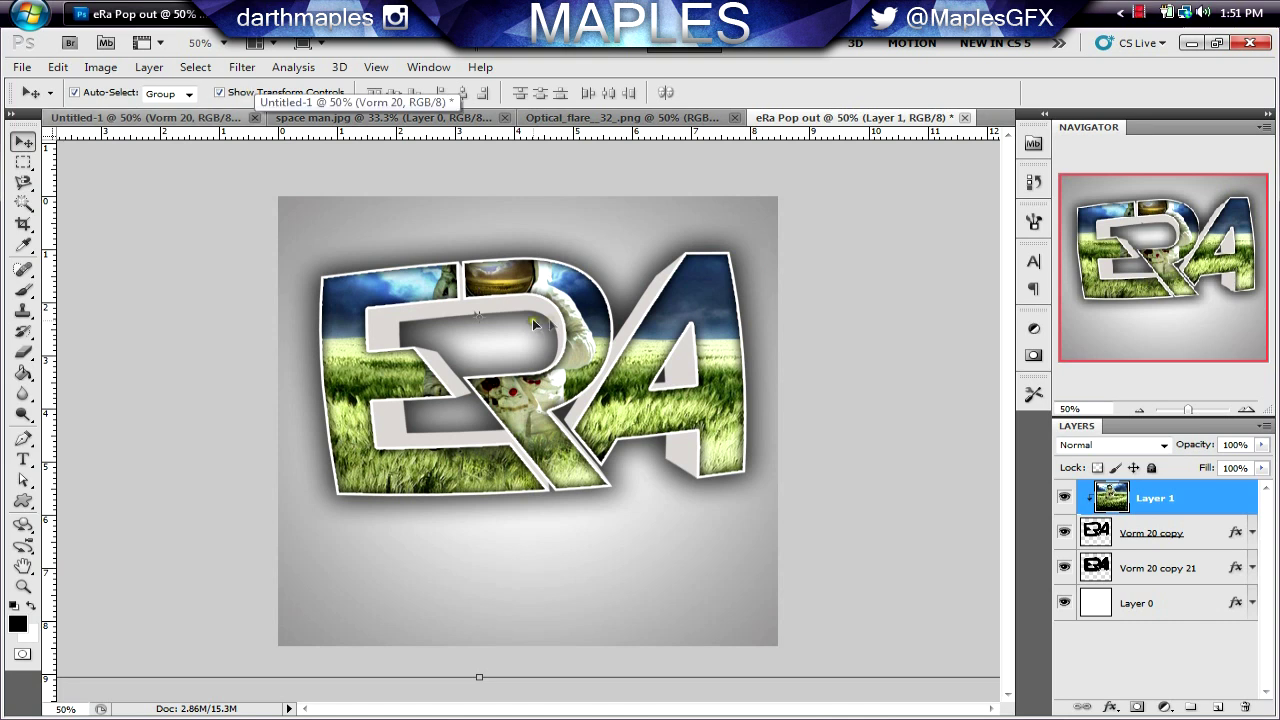
Step: Scale the clipped astronaut image proportionally to about 90.5% and reposition it so the astronaut stands within the letter E
left_click(1185, 412)
left_click(755, 240)
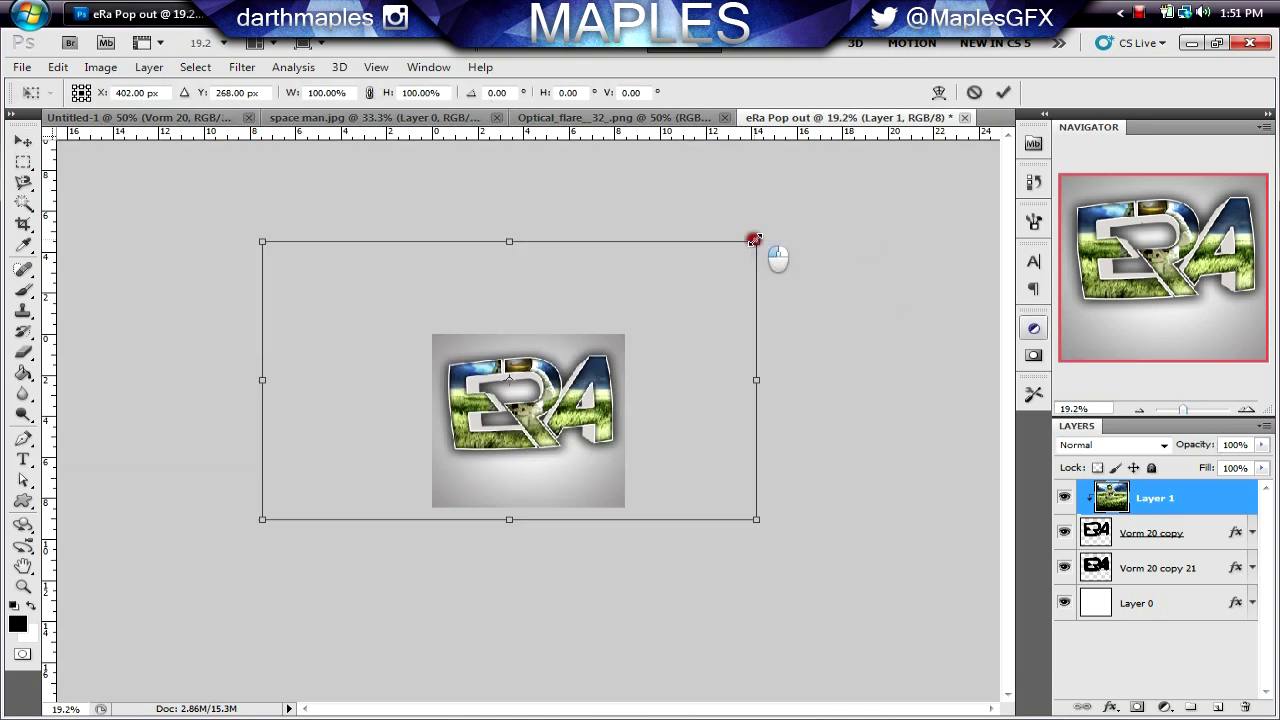
left_click_drag(754, 240, 677, 294)
left_click_drag(664, 350, 631, 369)
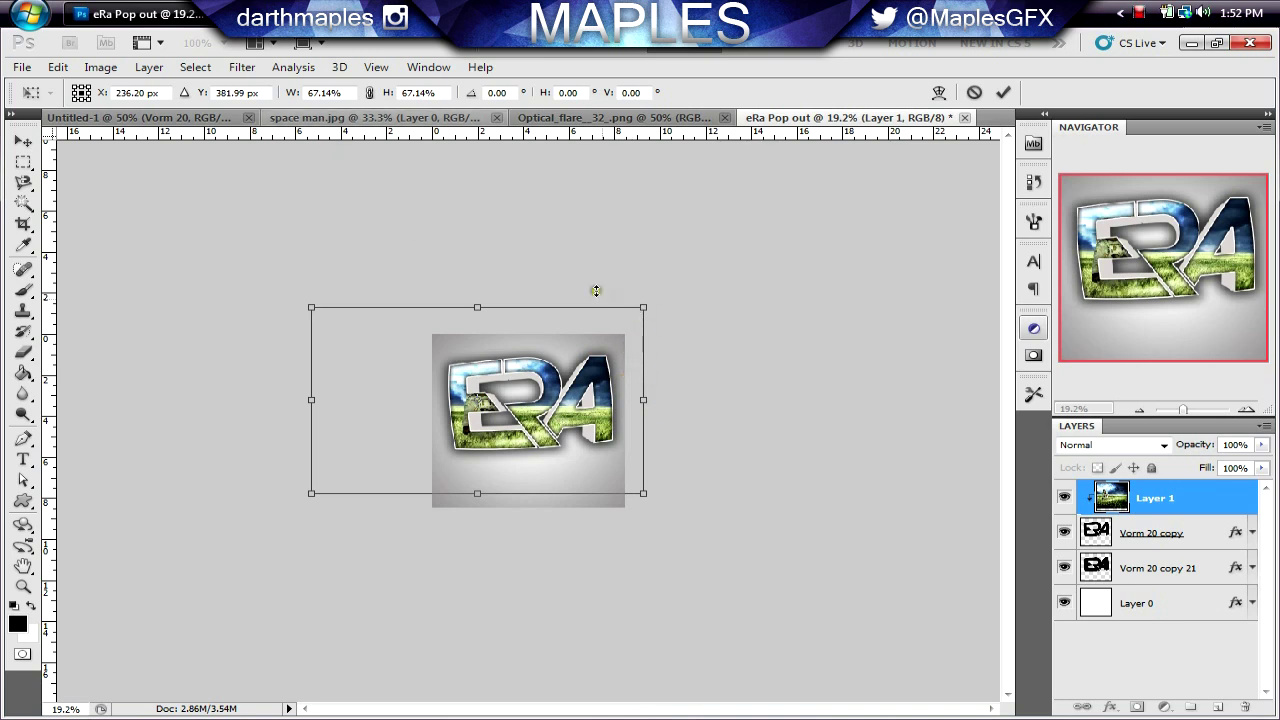
left_click_drag(647, 306, 604, 340)
left_click_drag(663, 291, 683, 278)
left_click_drag(657, 339, 656, 345)
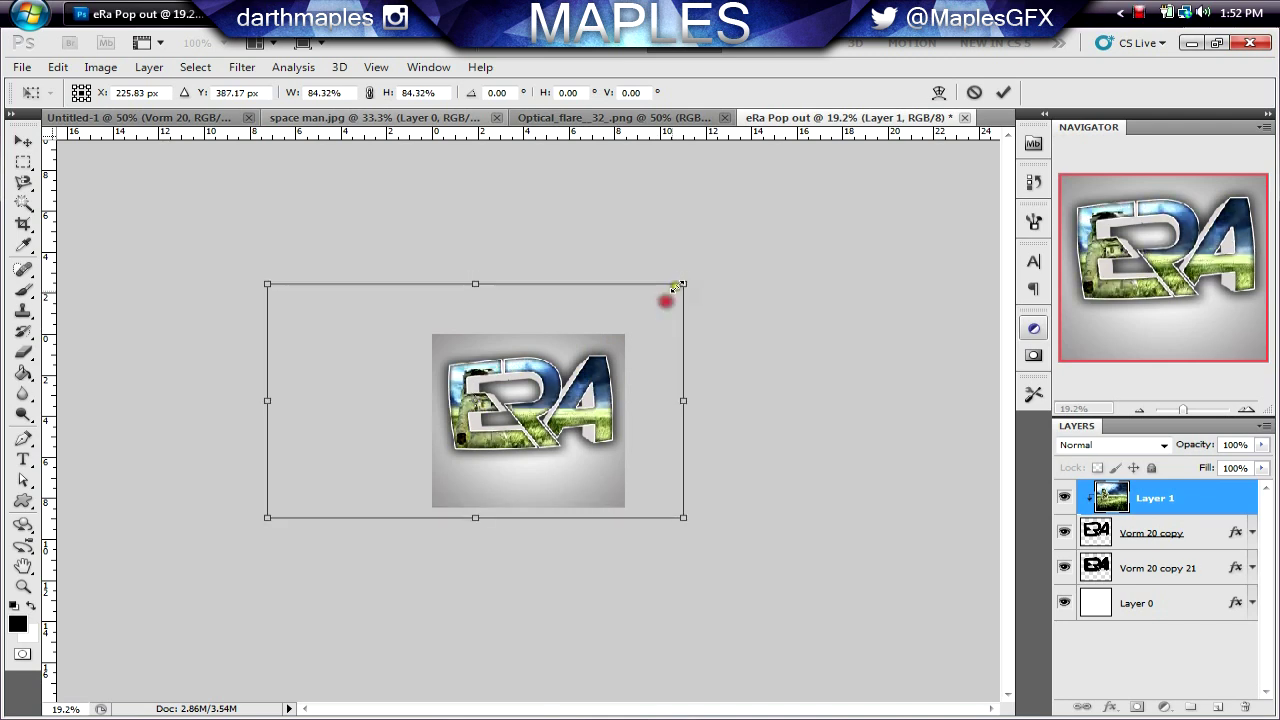
mouse_move(684, 279)
left_mouse_down()
mouse_move(711, 280)
mouse_move(700, 274)
left_mouse_up()
left_click_drag(664, 317, 649, 347)
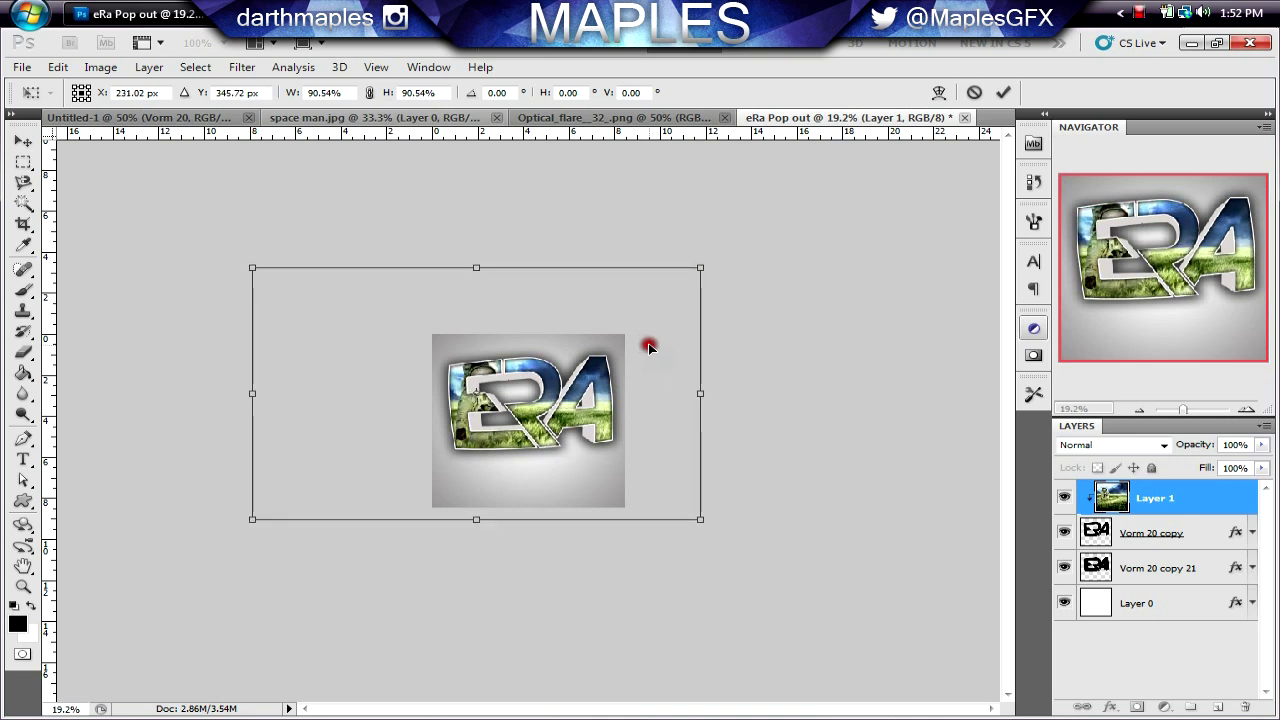
key("Return")
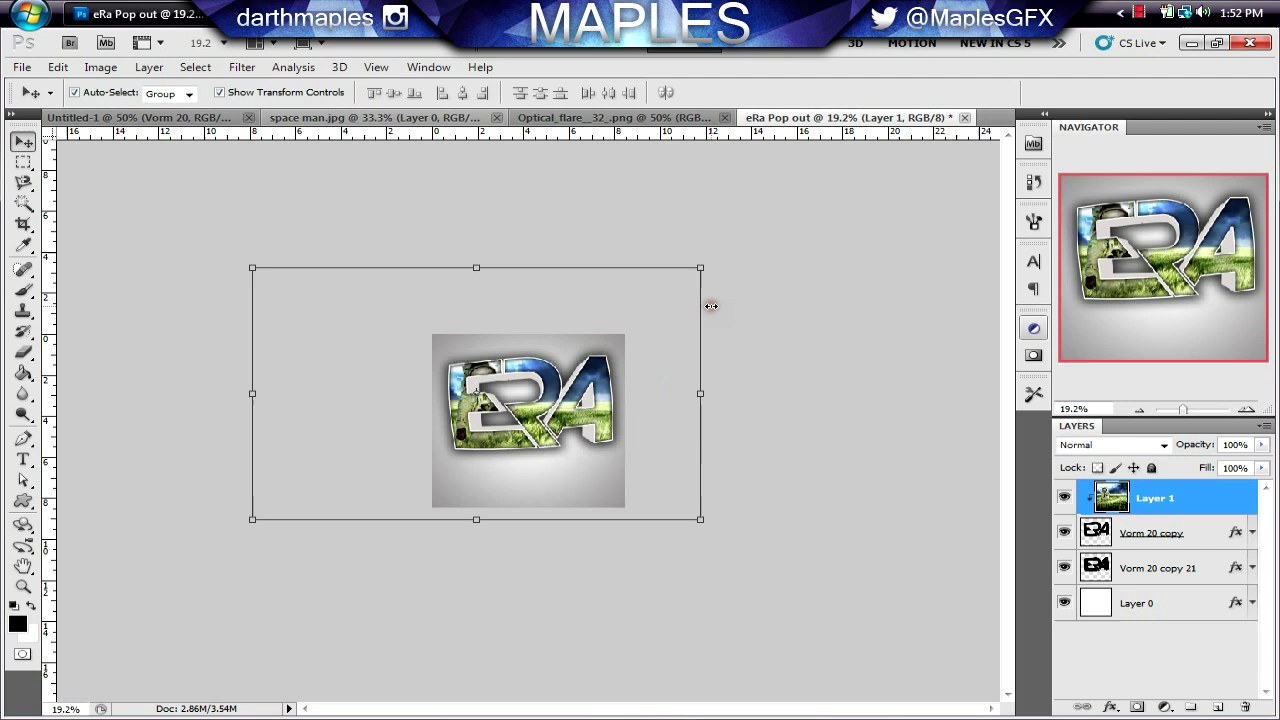
left_click(853, 326)
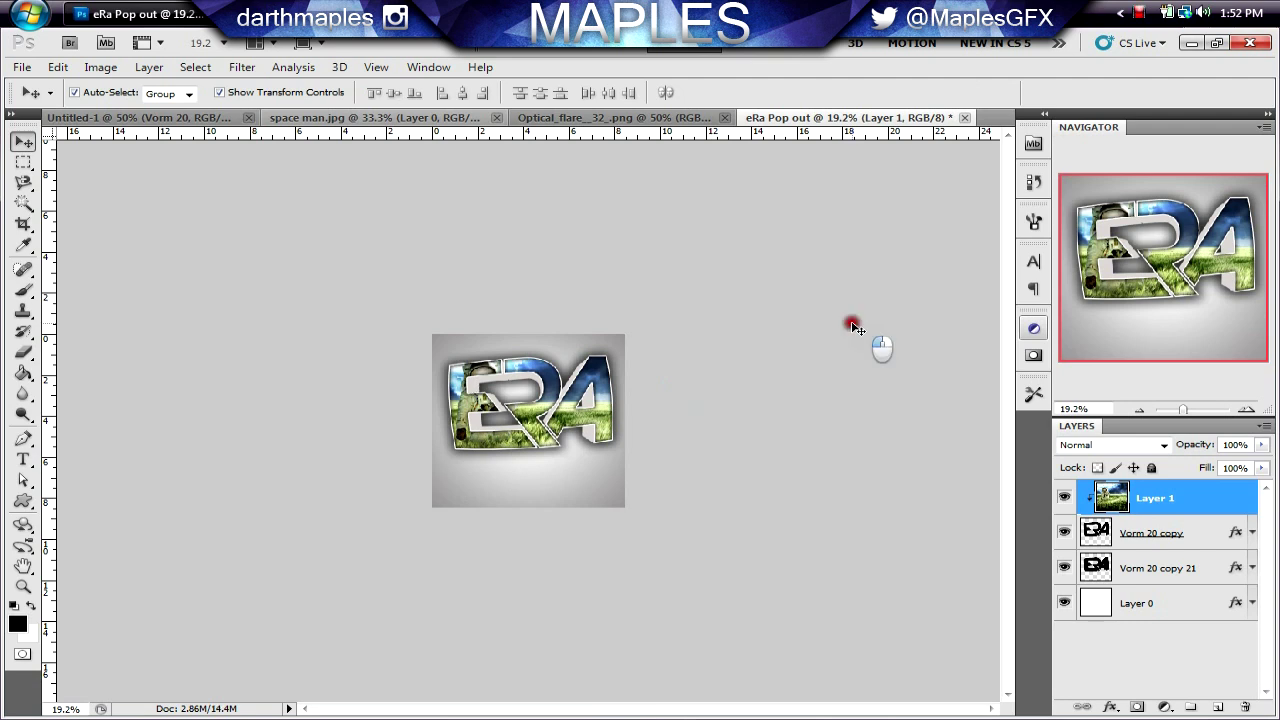
left_click(223, 43)
left_click(230, 86)
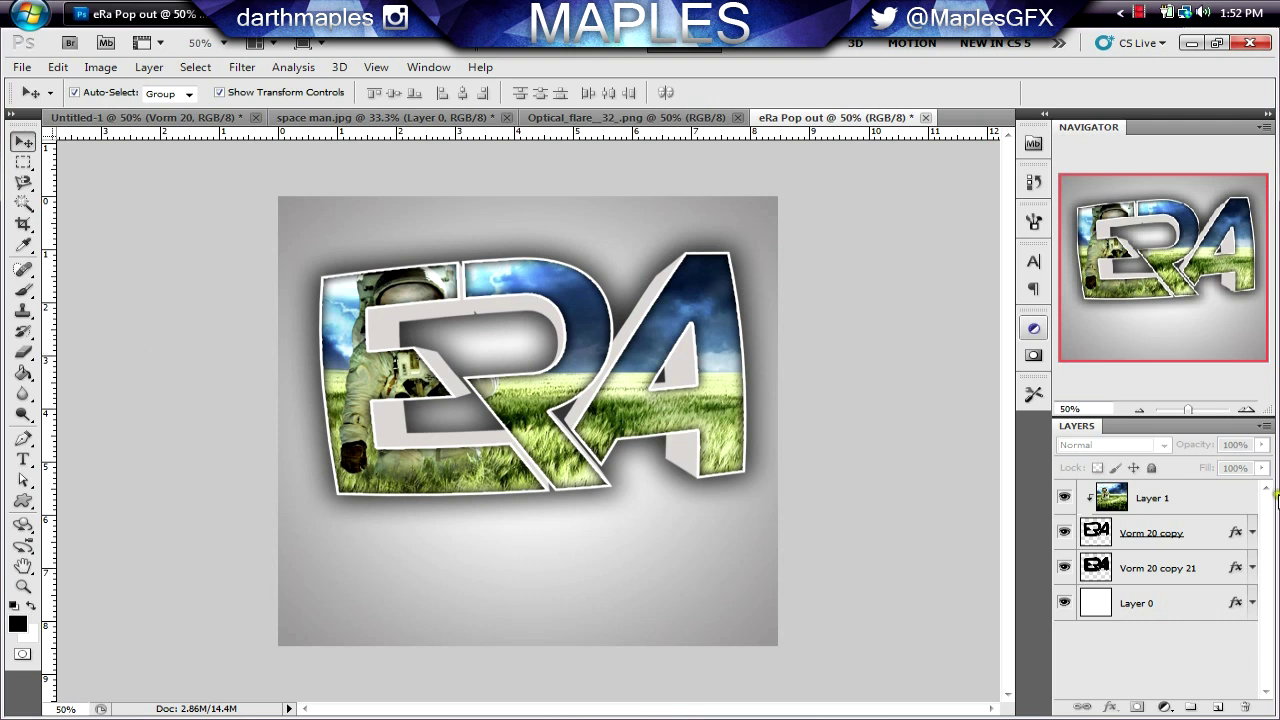
Step: Duplicate the clipped astronaut layer as Layer 1 copy and keep the copy unclipped at the top of the stack
left_click(1199, 507)
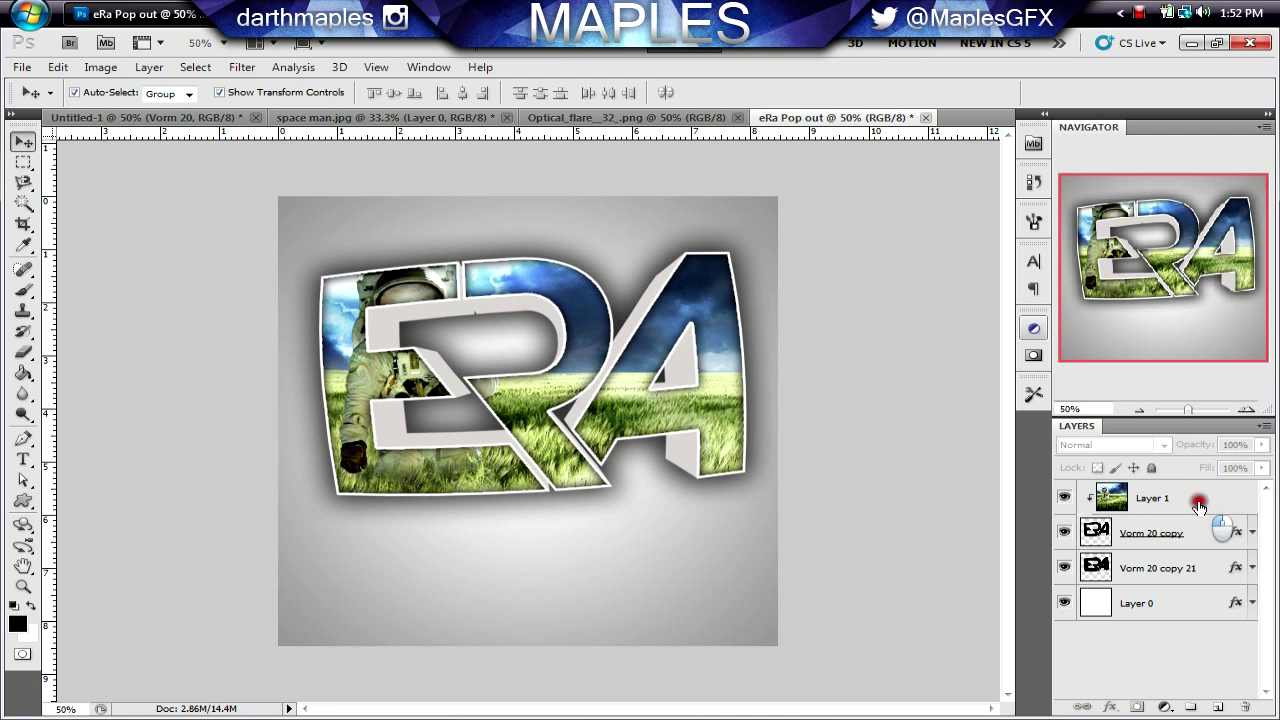
right_click(1199, 507)
left_click(1120, 141)
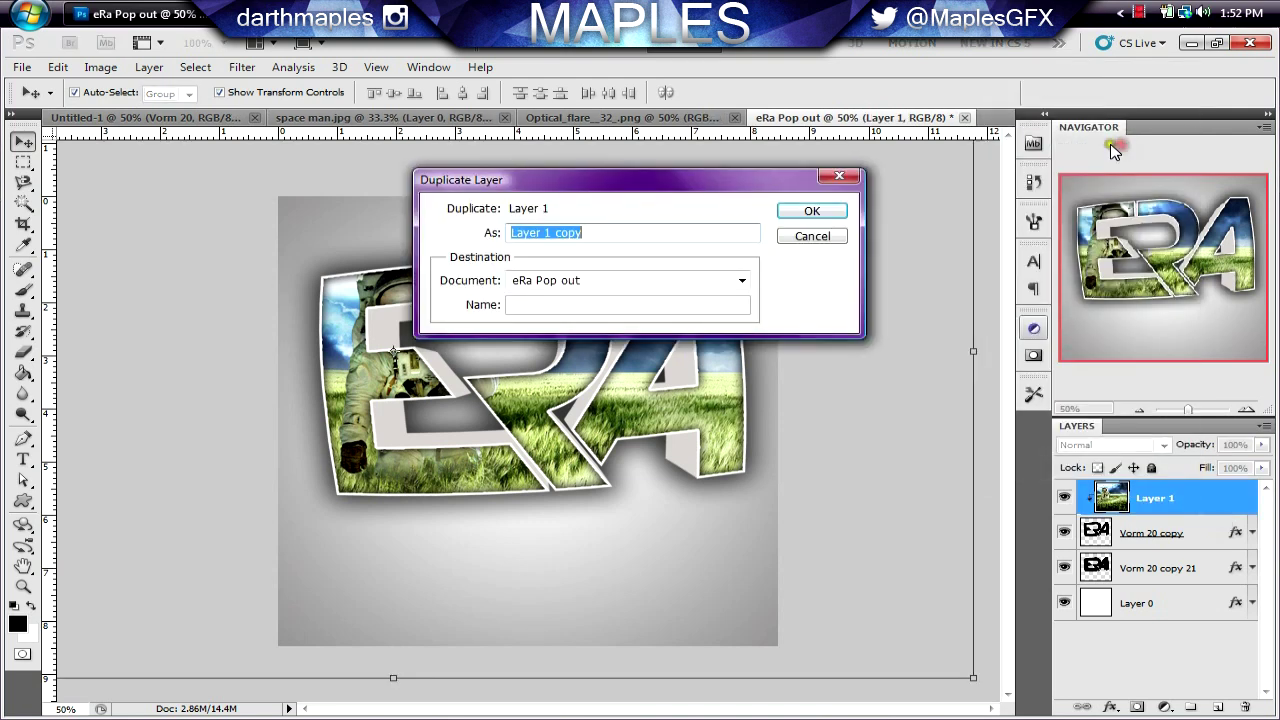
key("Return")
mouse_move(1218, 500)
left_mouse_down()
mouse_move(1240, 526)
mouse_move(1219, 592)
mouse_move(1203, 498)
left_mouse_up()
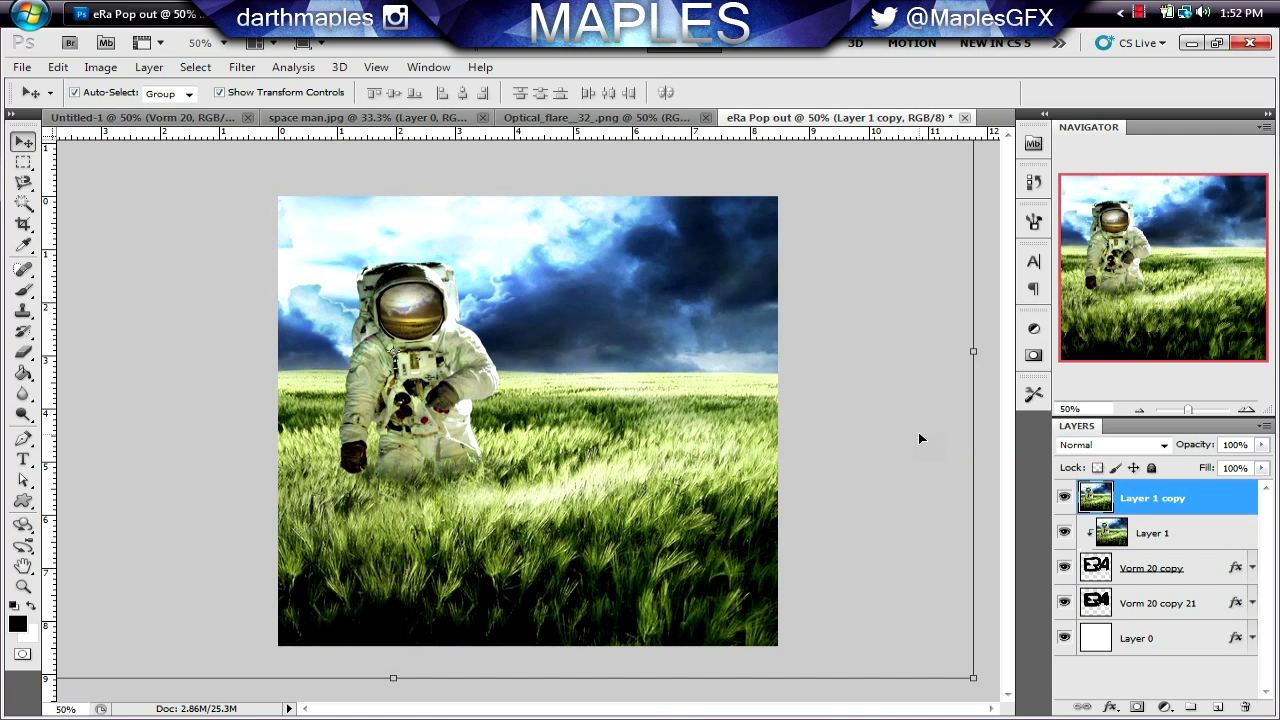
Step: Try outlining the astronaut's helmet on Layer 1 copy with the Magnetic Lasso, and clear the selection
left_click(242, 316)
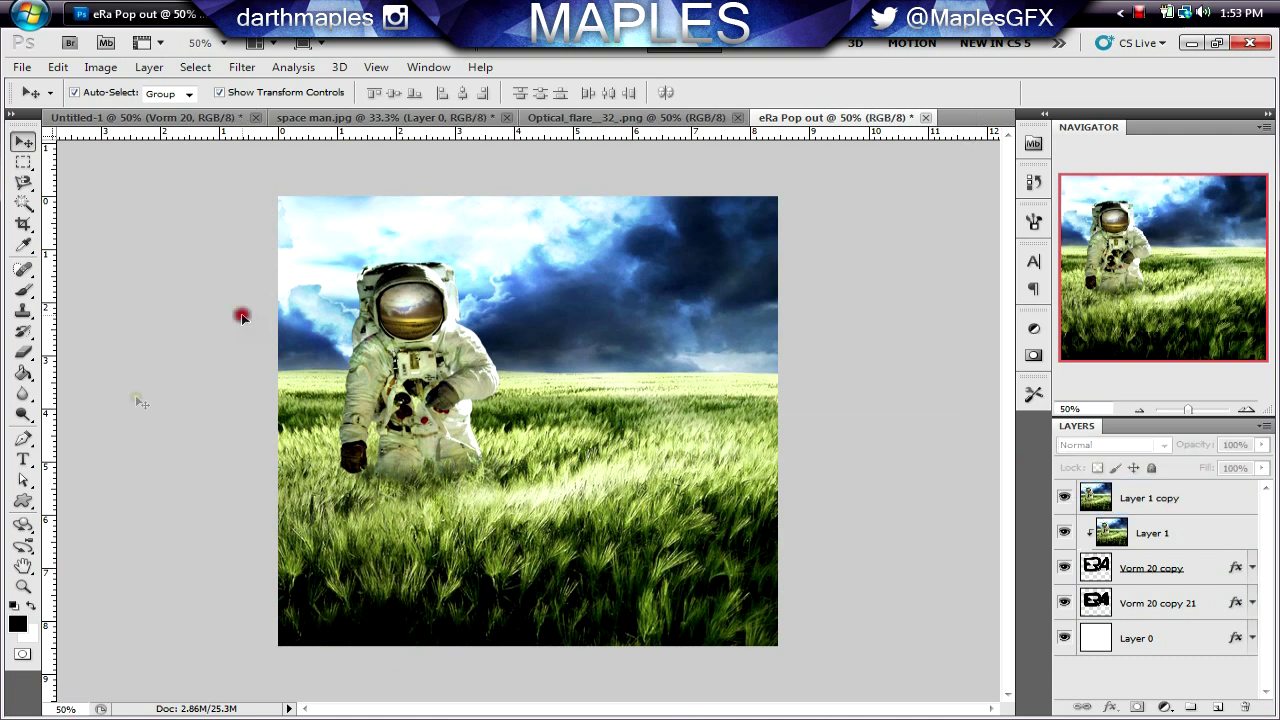
left_click(21, 358)
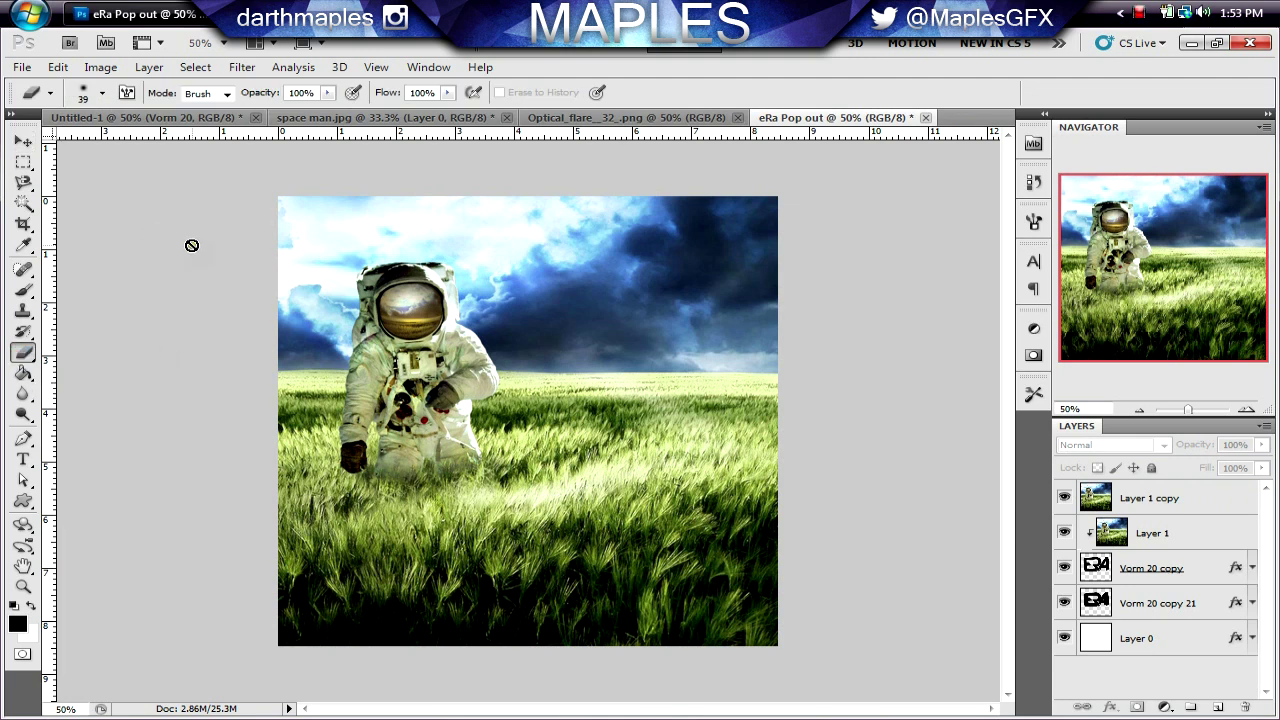
left_click(1232, 501)
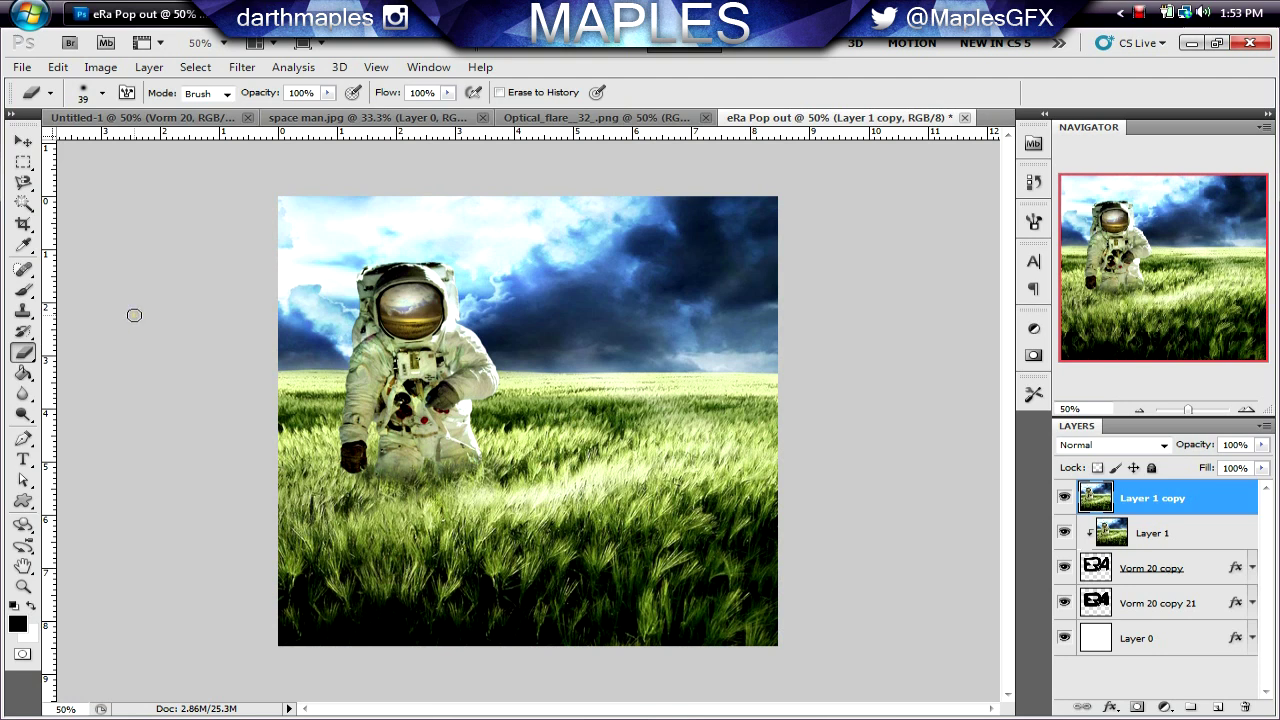
left_click(24, 183)
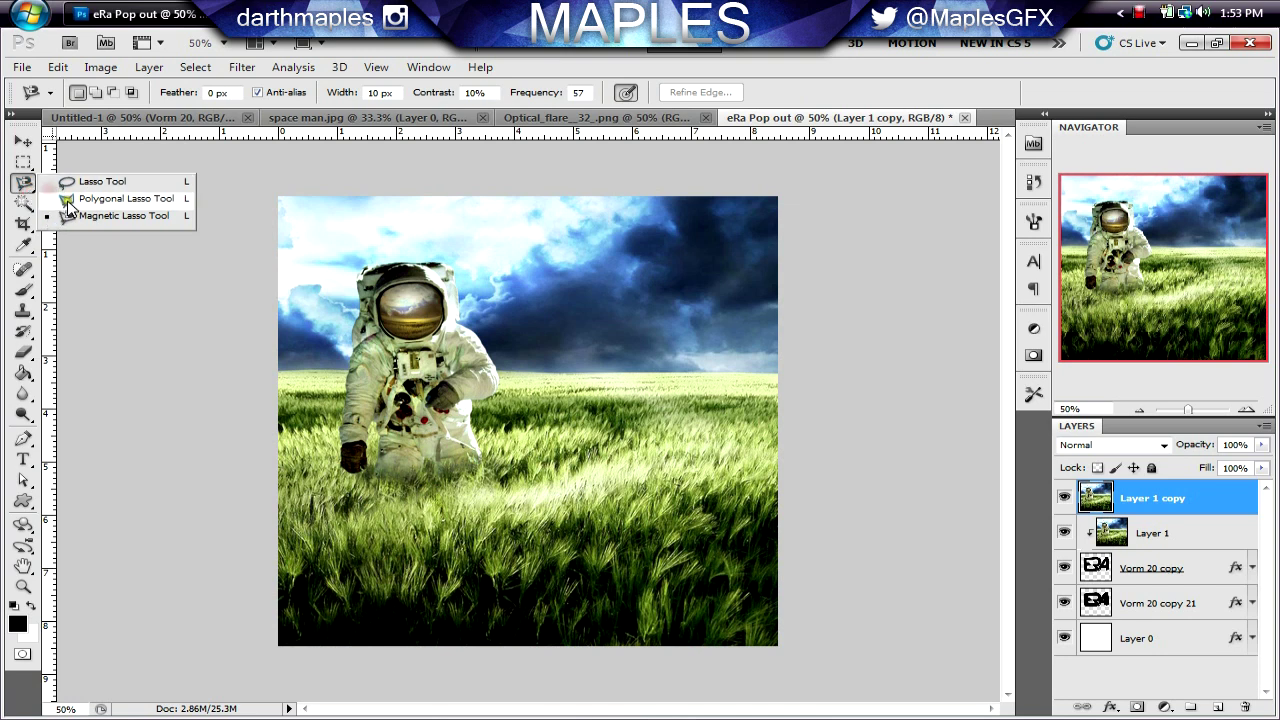
left_click(88, 214)
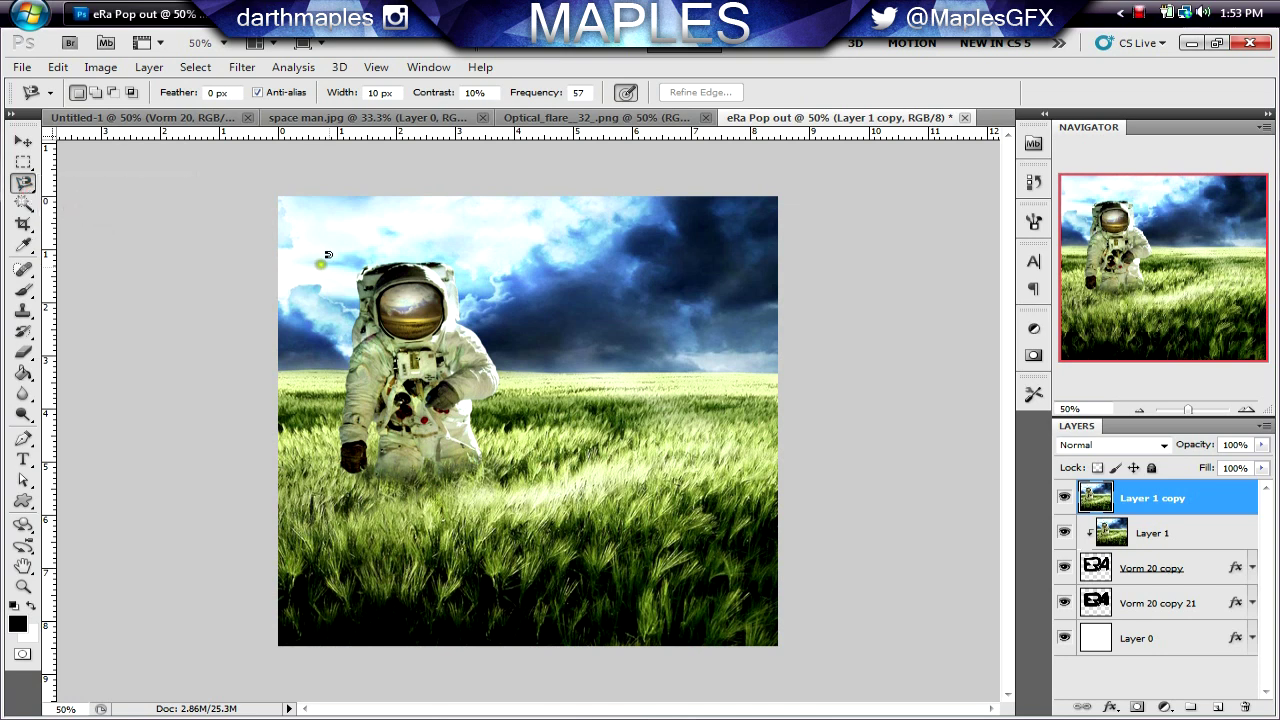
left_click(384, 260)
mouse_move(384, 260)
left_mouse_down()
mouse_move(447, 259)
mouse_move(461, 312)
left_mouse_up()
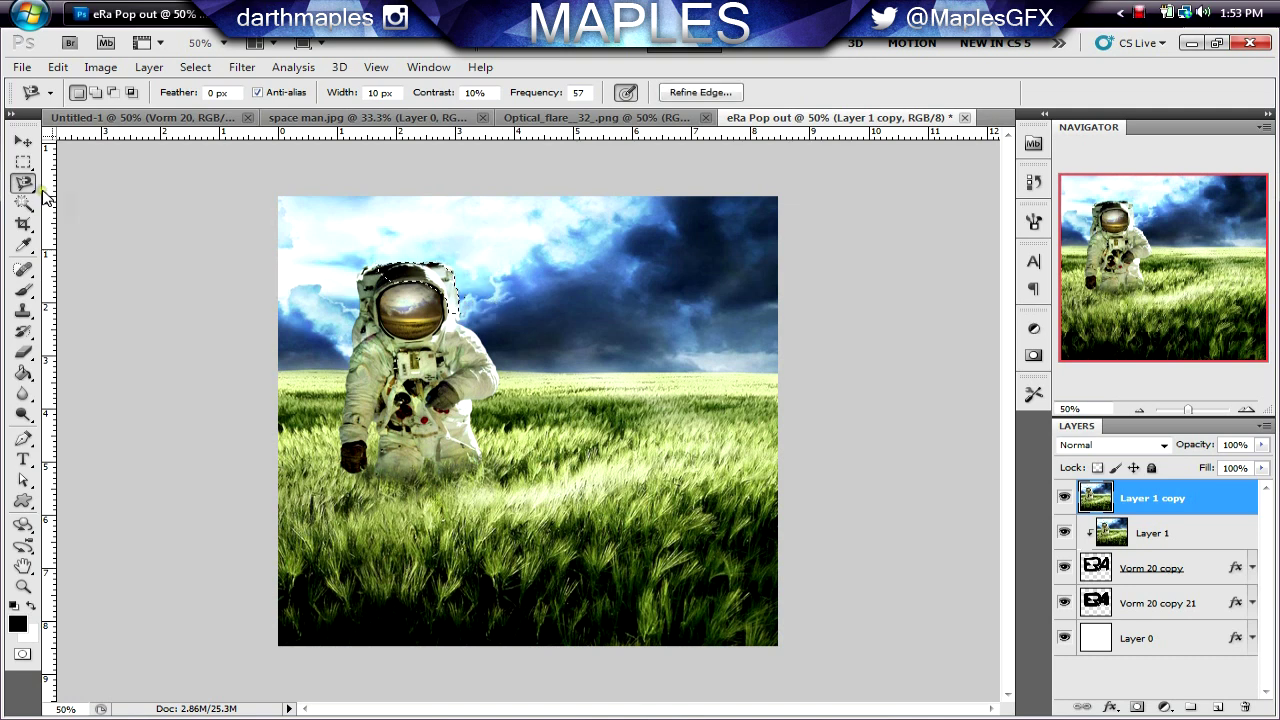
key("ctrl+d")
Step: Erase the scenery over the letter A and along the canvas's lower edge on Layer 1 copy with a soft 288 px eraser
left_click(22, 354)
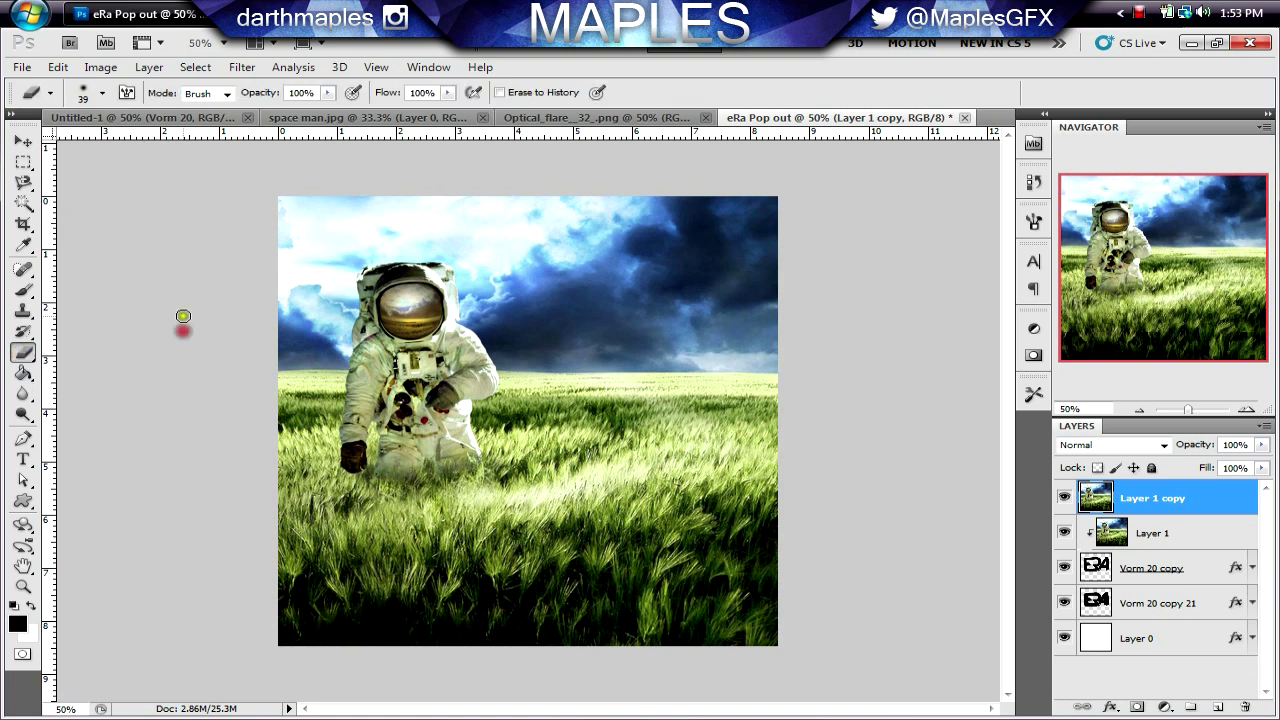
left_click(102, 92)
left_click_drag(72, 148, 145, 147)
left_click(173, 137)
left_click(153, 141)
left_click_drag(153, 141, 168, 142)
left_click(187, 148)
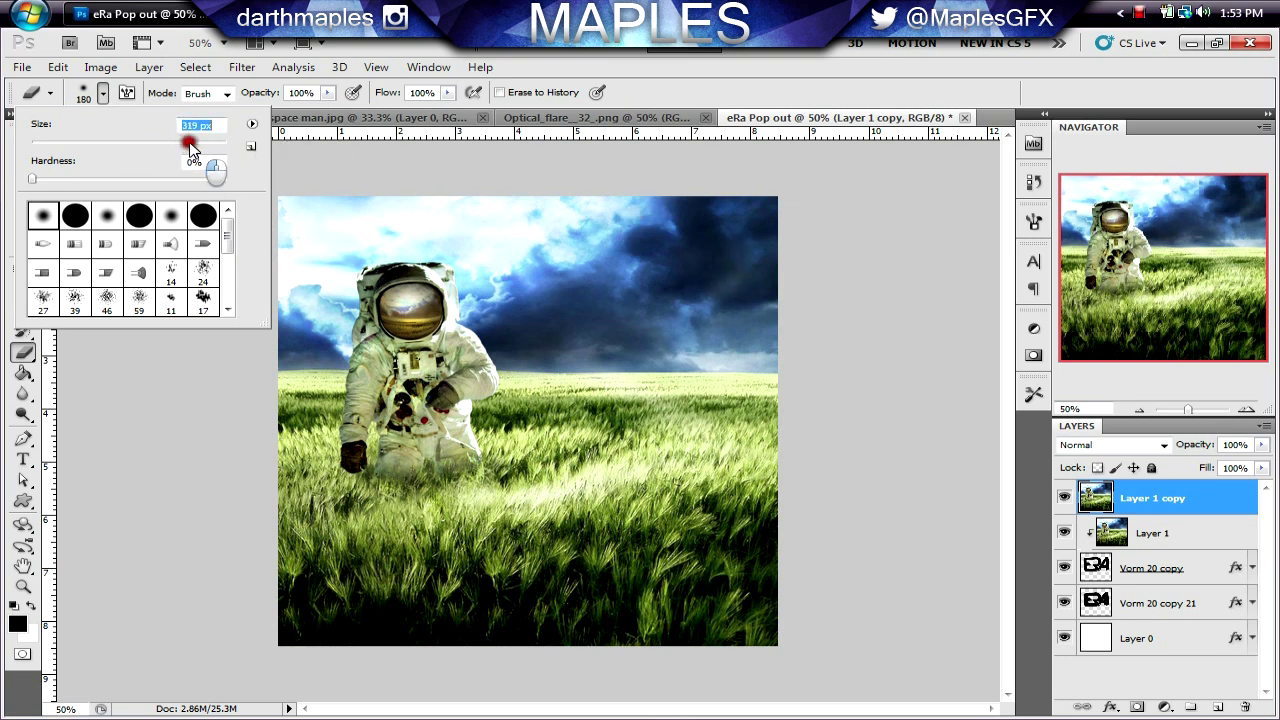
mouse_move(786, 204)
left_mouse_down()
mouse_move(749, 614)
mouse_move(648, 200)
mouse_move(620, 340)
mouse_move(623, 611)
mouse_move(289, 626)
mouse_move(691, 586)
mouse_move(694, 423)
mouse_move(737, 329)
mouse_move(614, 654)
mouse_move(620, 643)
left_mouse_up()
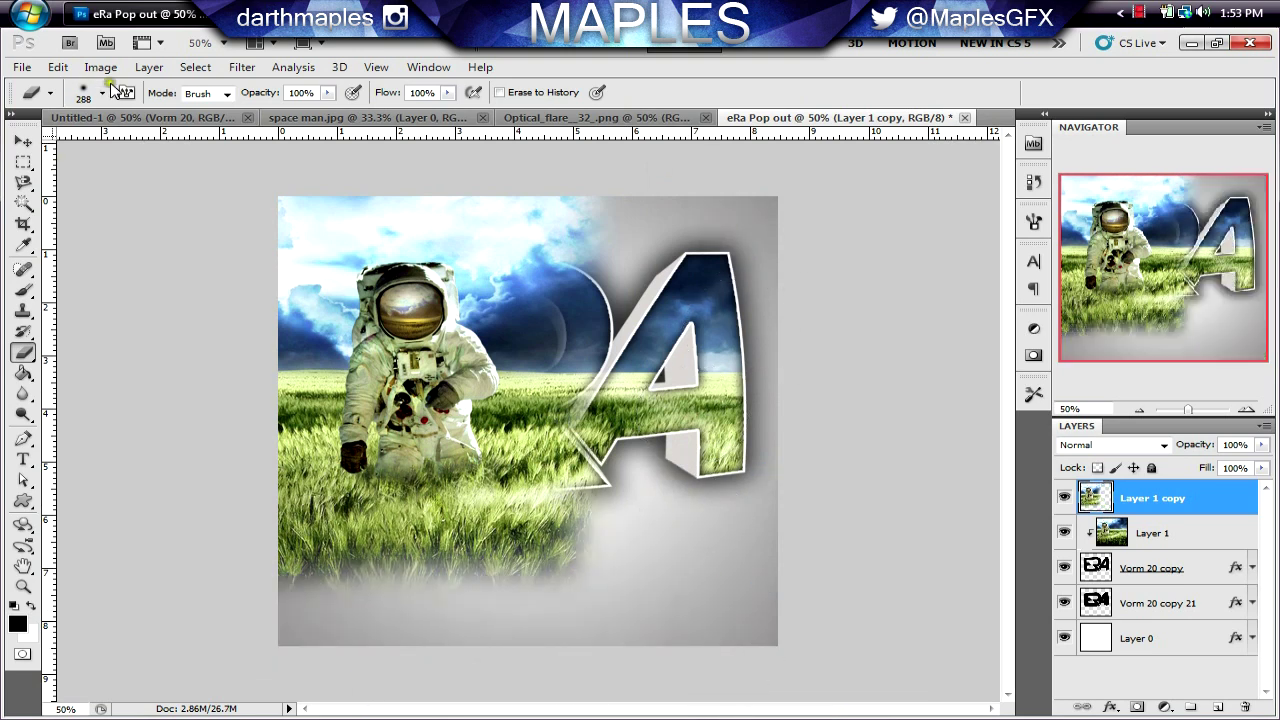
Step: Reduce the eraser to 91 px and erase the scenery covering the letter R and the area below the E on Layer 1 copy
left_click(103, 93)
left_click_drag(169, 145, 124, 145)
mouse_move(578, 198)
left_mouse_down()
mouse_move(226, 205)
mouse_move(580, 197)
mouse_move(574, 299)
mouse_move(587, 179)
mouse_move(595, 244)
mouse_move(610, 188)
mouse_move(530, 218)
mouse_move(515, 348)
mouse_move(524, 387)
mouse_move(538, 250)
mouse_move(534, 264)
mouse_move(516, 225)
mouse_move(573, 283)
mouse_move(546, 556)
mouse_move(592, 506)
left_mouse_up()
mouse_move(576, 423)
left_mouse_down()
mouse_move(614, 409)
mouse_move(598, 454)
left_mouse_up()
mouse_move(558, 547)
left_mouse_down()
mouse_move(463, 508)
mouse_move(404, 507)
mouse_move(286, 563)
mouse_move(477, 580)
mouse_move(586, 523)
mouse_move(471, 505)
mouse_move(566, 506)
mouse_move(555, 509)
mouse_move(577, 520)
mouse_move(520, 591)
mouse_move(297, 537)
mouse_move(320, 525)
mouse_move(551, 546)
mouse_move(360, 534)
mouse_move(378, 546)
mouse_move(378, 583)
left_mouse_up()
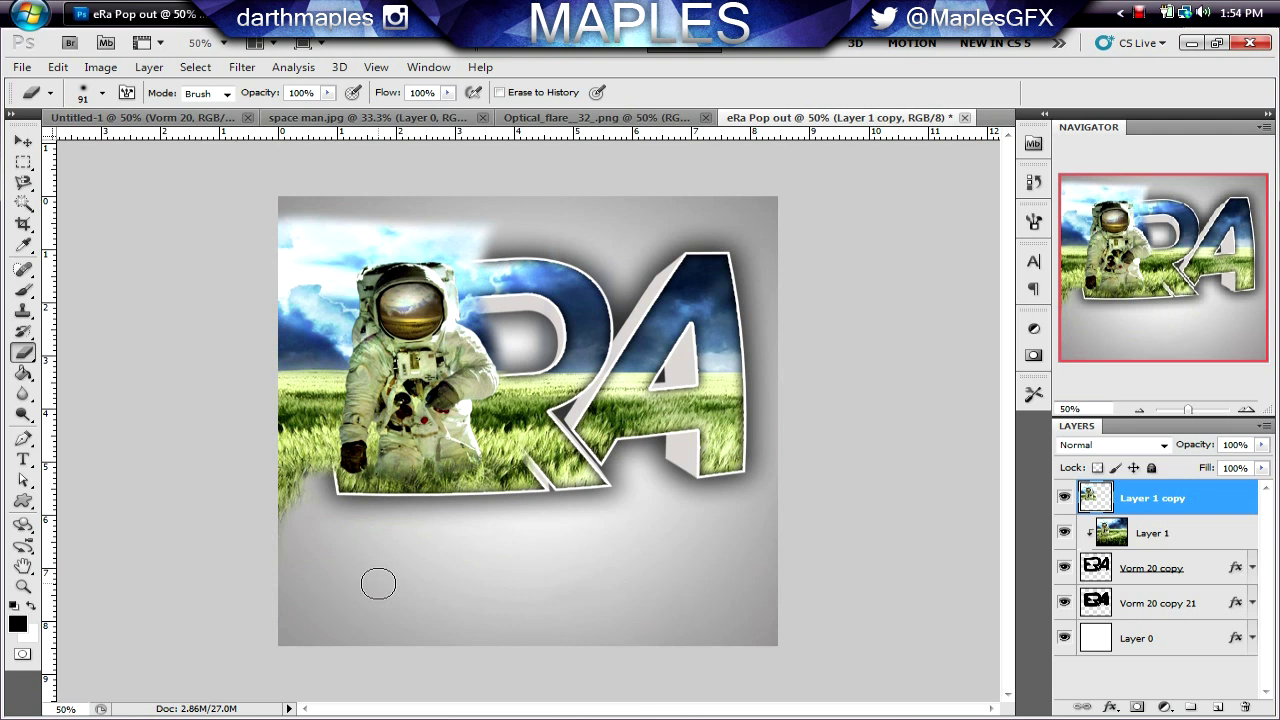
Step: Try erasing across the letter A on the Vorm 20 copy layer, and undo the stroke
left_click(1186, 566)
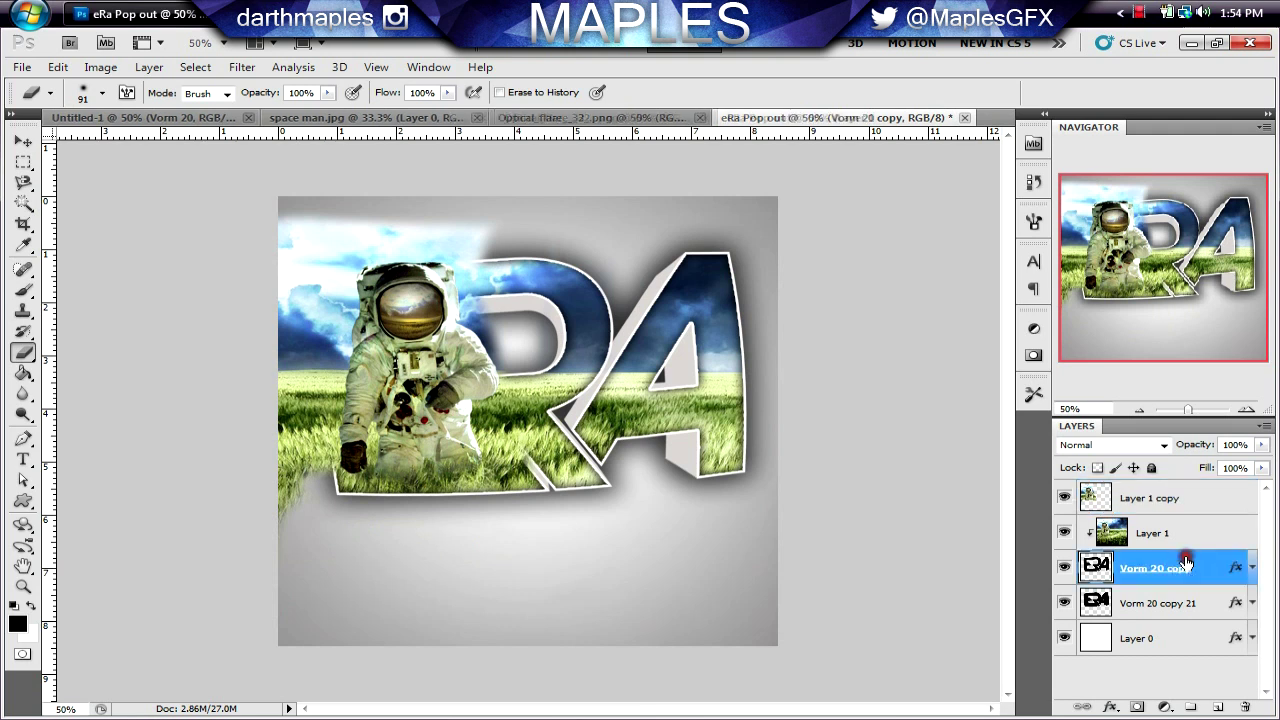
left_click_drag(716, 266, 665, 300)
key("ctrl+z")
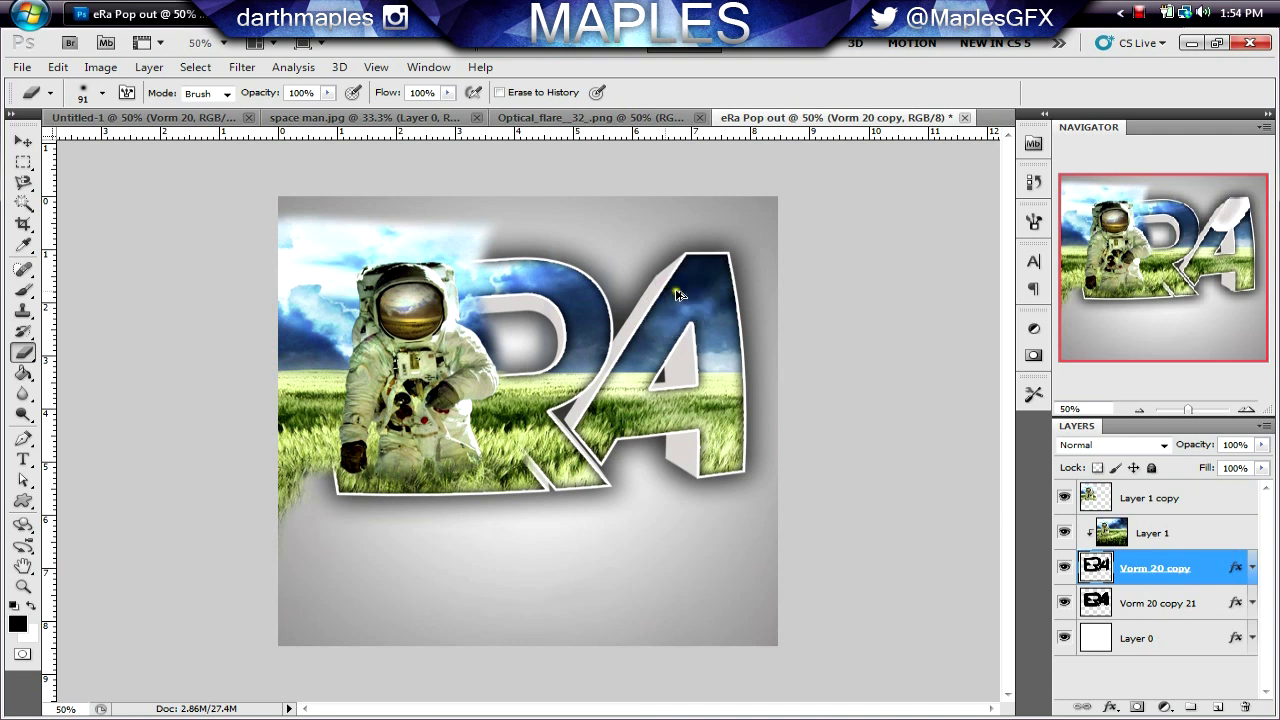
left_click(1191, 567)
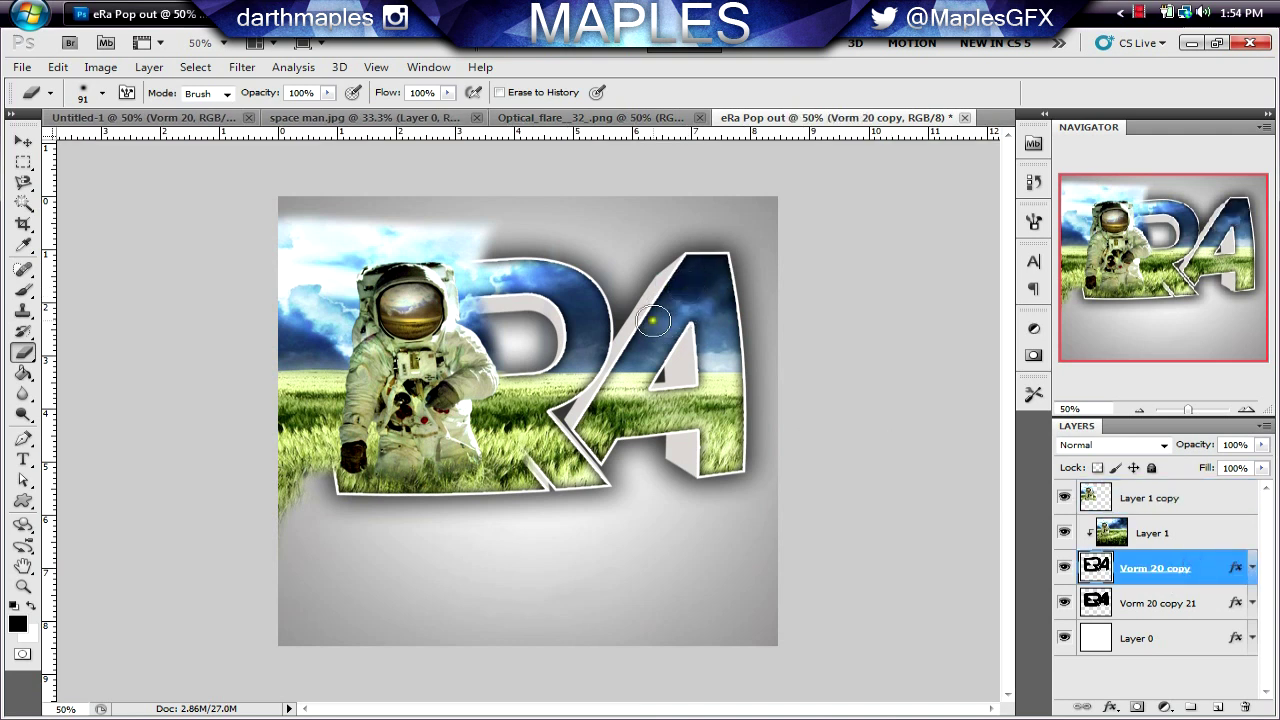
Step: Erase the remaining sky and grass around the outer edges of the letter E on Layer 1 copy
left_click(1222, 494)
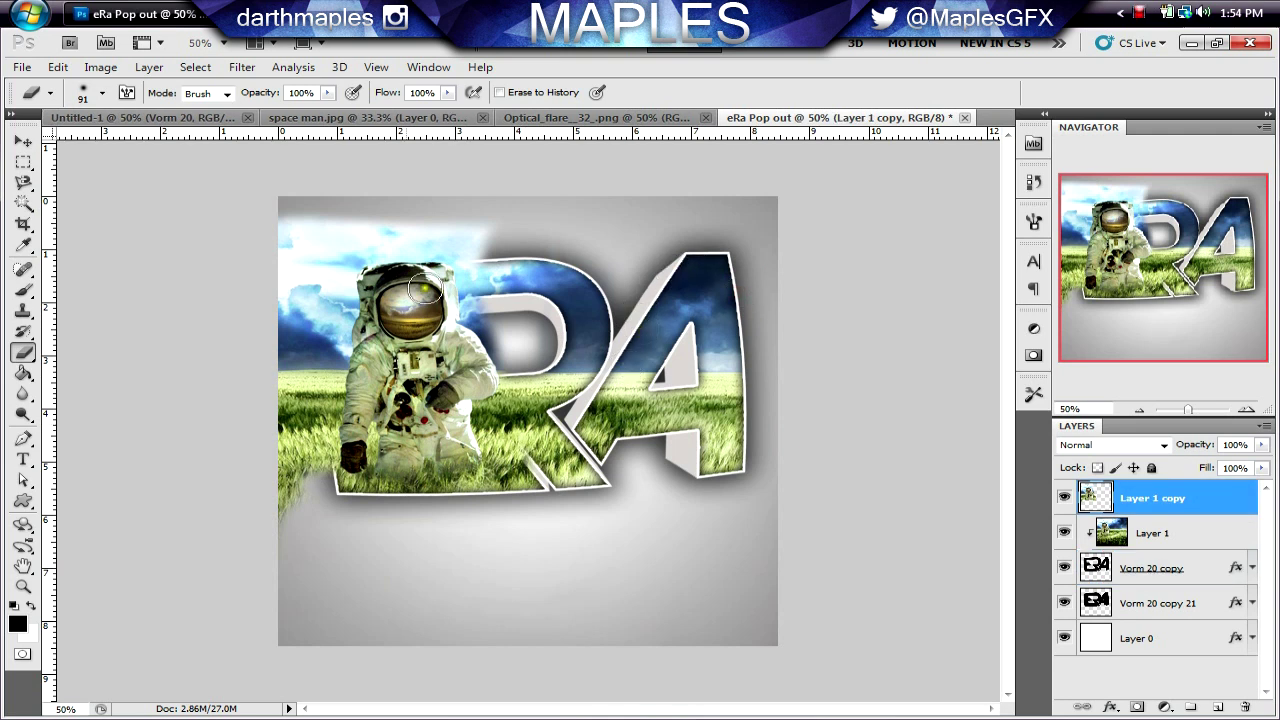
left_click(278, 211)
mouse_move(278, 211)
left_mouse_down()
mouse_move(269, 405)
mouse_move(285, 525)
mouse_move(297, 366)
mouse_move(303, 480)
mouse_move(310, 414)
mouse_move(294, 211)
mouse_move(291, 323)
mouse_move(326, 206)
mouse_move(334, 226)
mouse_move(488, 228)
mouse_move(320, 217)
mouse_move(357, 318)
mouse_move(332, 258)
mouse_move(300, 408)
mouse_move(337, 503)
mouse_move(329, 234)
mouse_move(316, 221)
left_mouse_up()
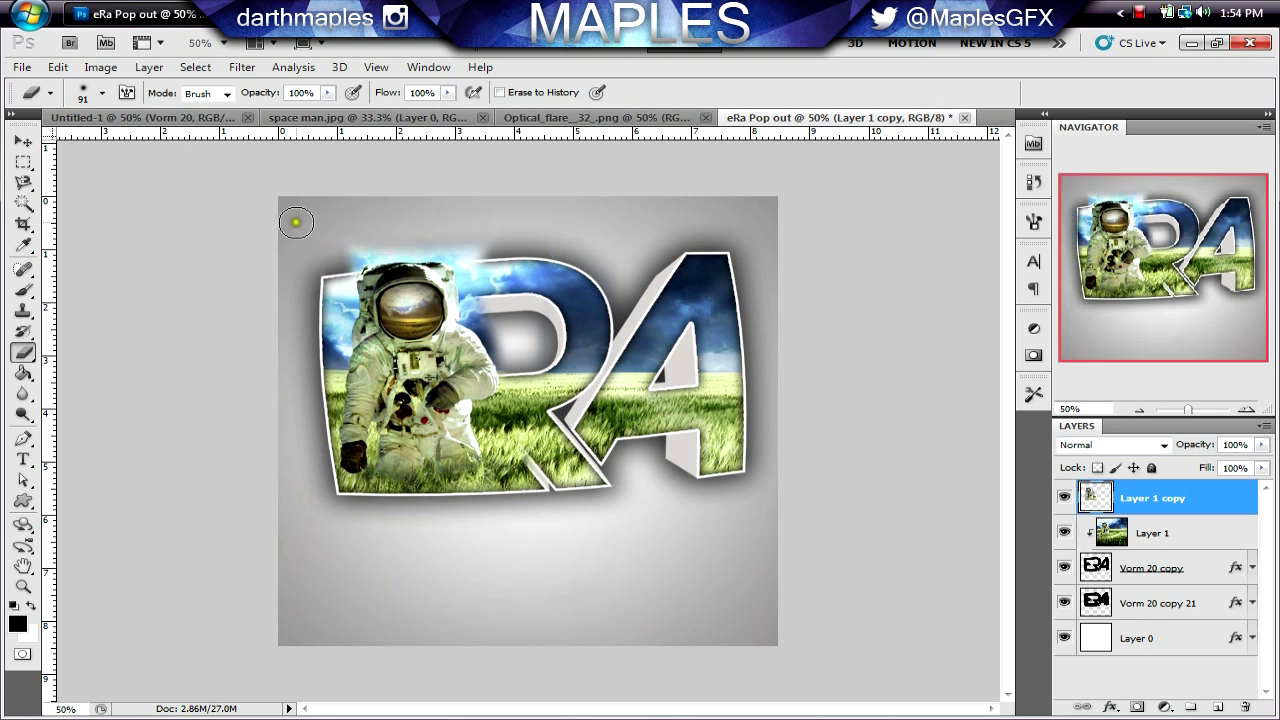
Step: Erase a fine edge along the astronaut's shoulder and arm beside the R's opening with a 10 px eraser
left_click(105, 93)
left_click_drag(119, 141, 56, 149)
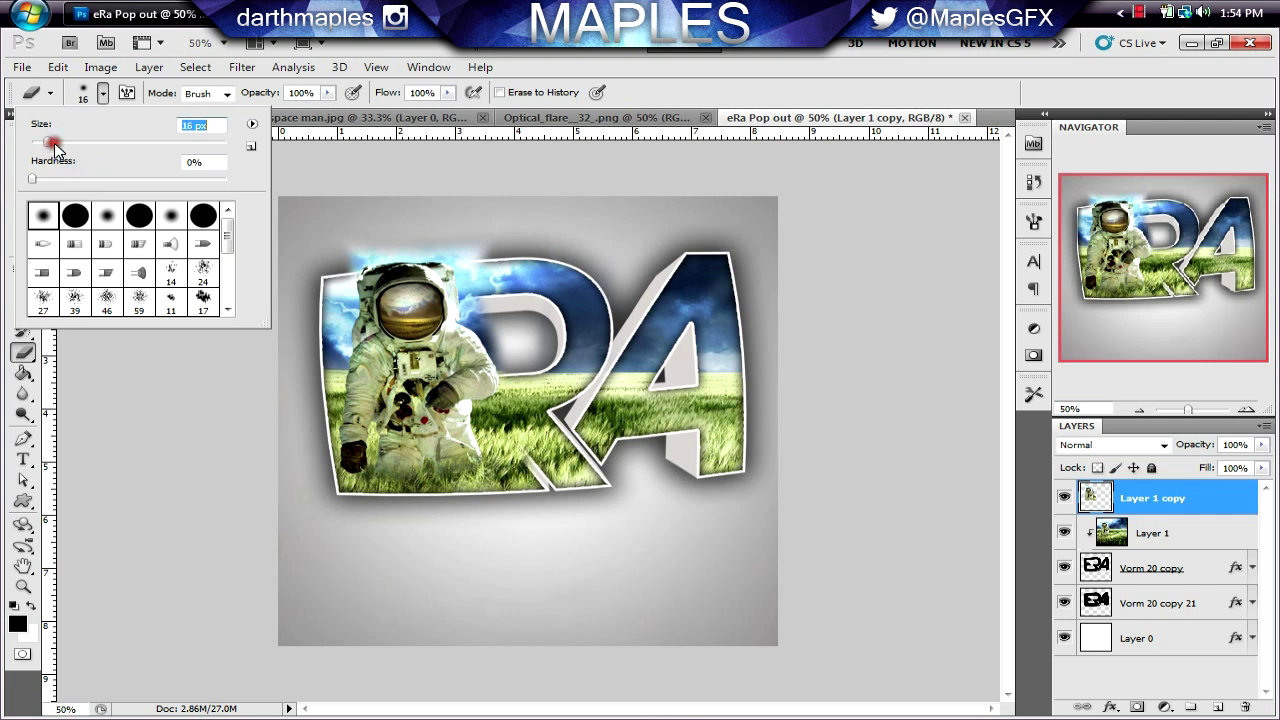
key("Down")
key("Down")
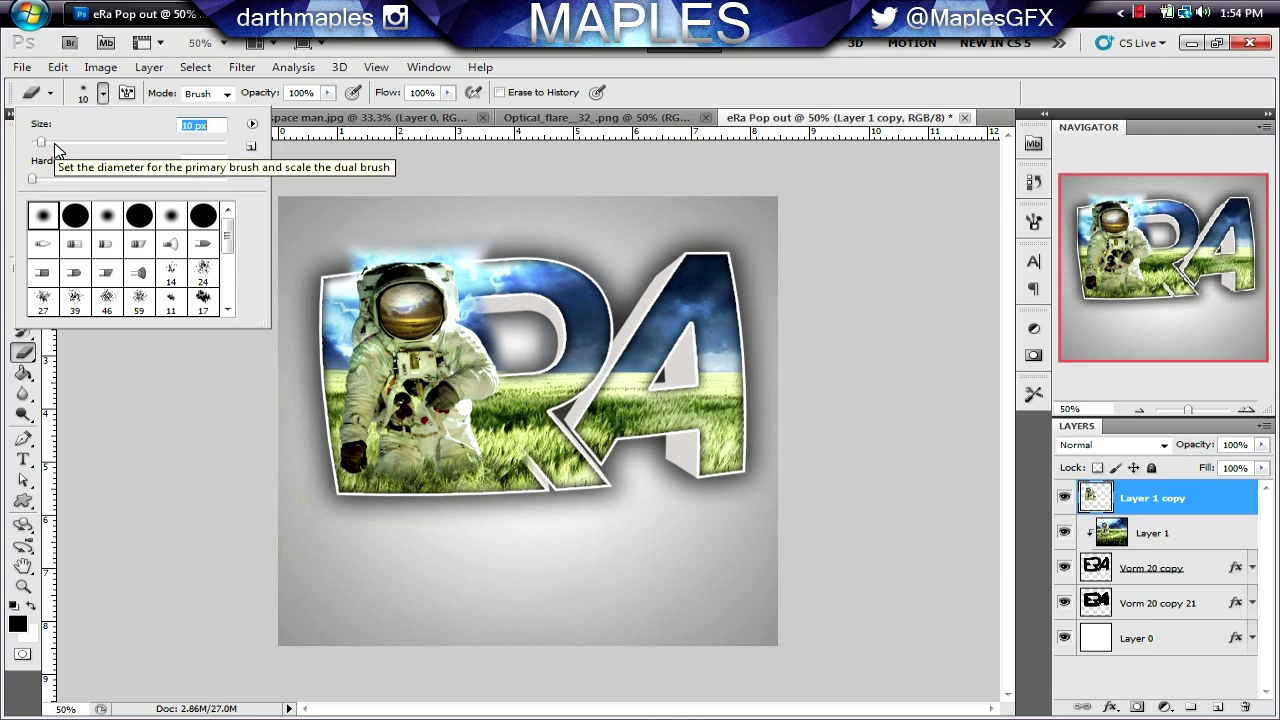
left_click_drag(1198, 410, 1201, 405)
left_click_drag(1153, 267, 1134, 247)
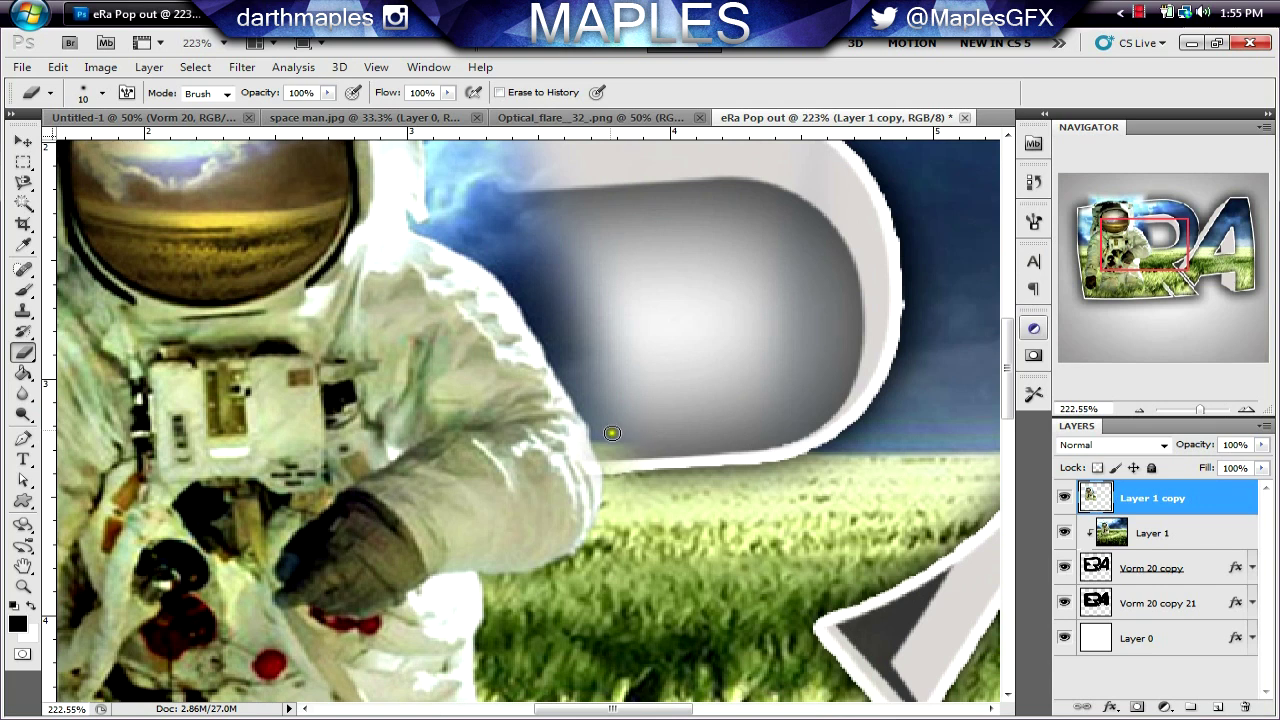
left_click(600, 442)
mouse_move(600, 442)
left_mouse_down()
mouse_move(617, 509)
mouse_move(620, 457)
mouse_move(672, 482)
mouse_move(622, 432)
left_mouse_up()
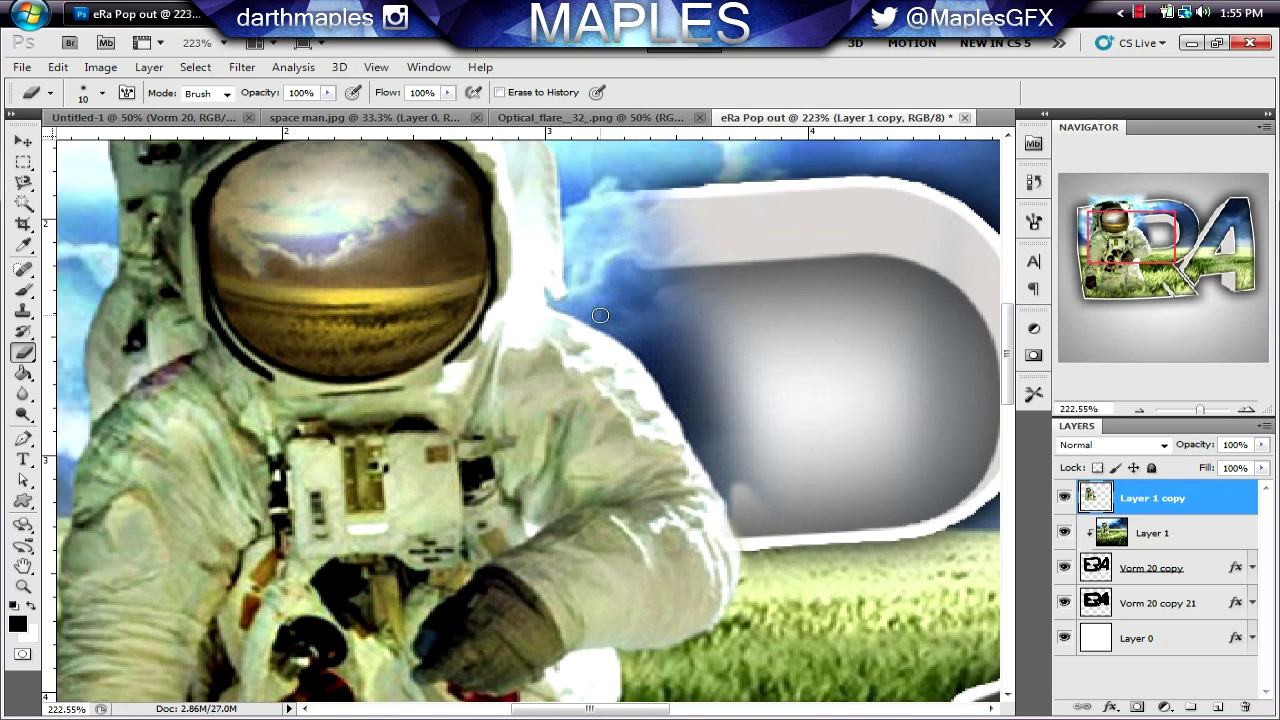
mouse_move(537, 304)
left_mouse_down()
mouse_move(634, 338)
mouse_move(694, 414)
left_mouse_up()
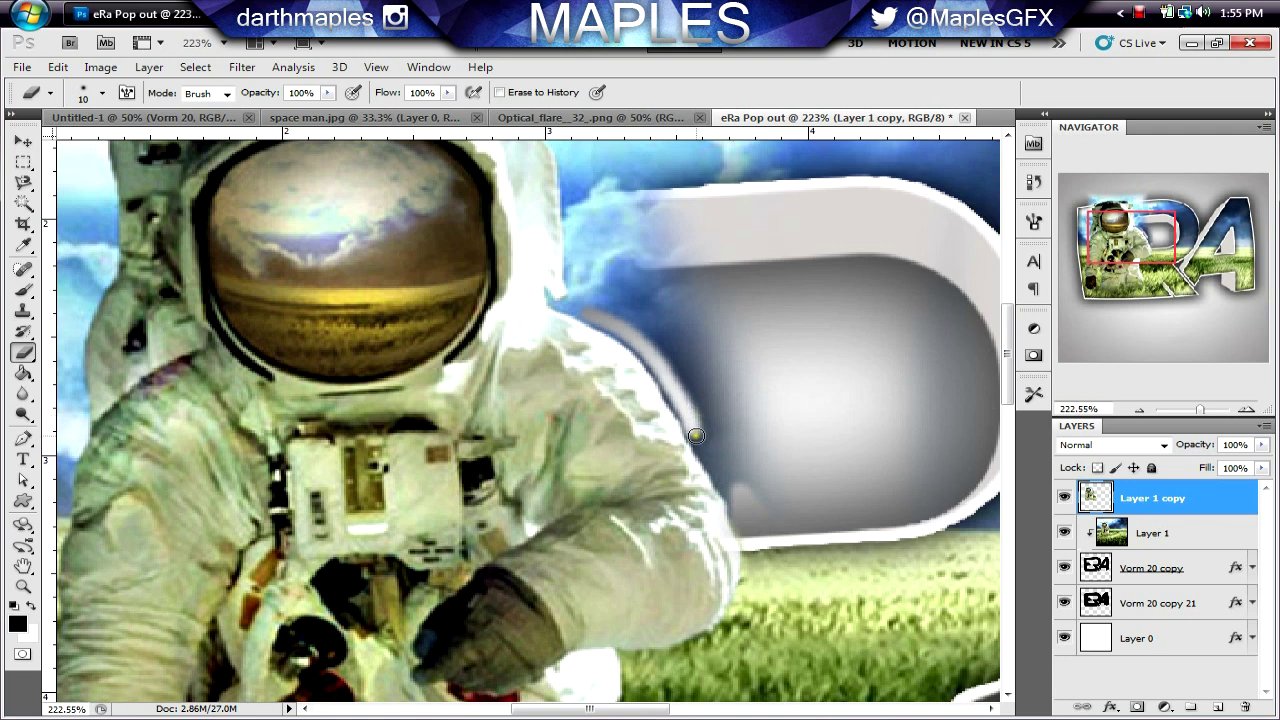
left_click_drag(696, 435, 746, 517)
Step: Erase the sky along the astronaut's neck and up the backpack edge facing the letter R
left_click_drag(1130, 244, 1118, 240)
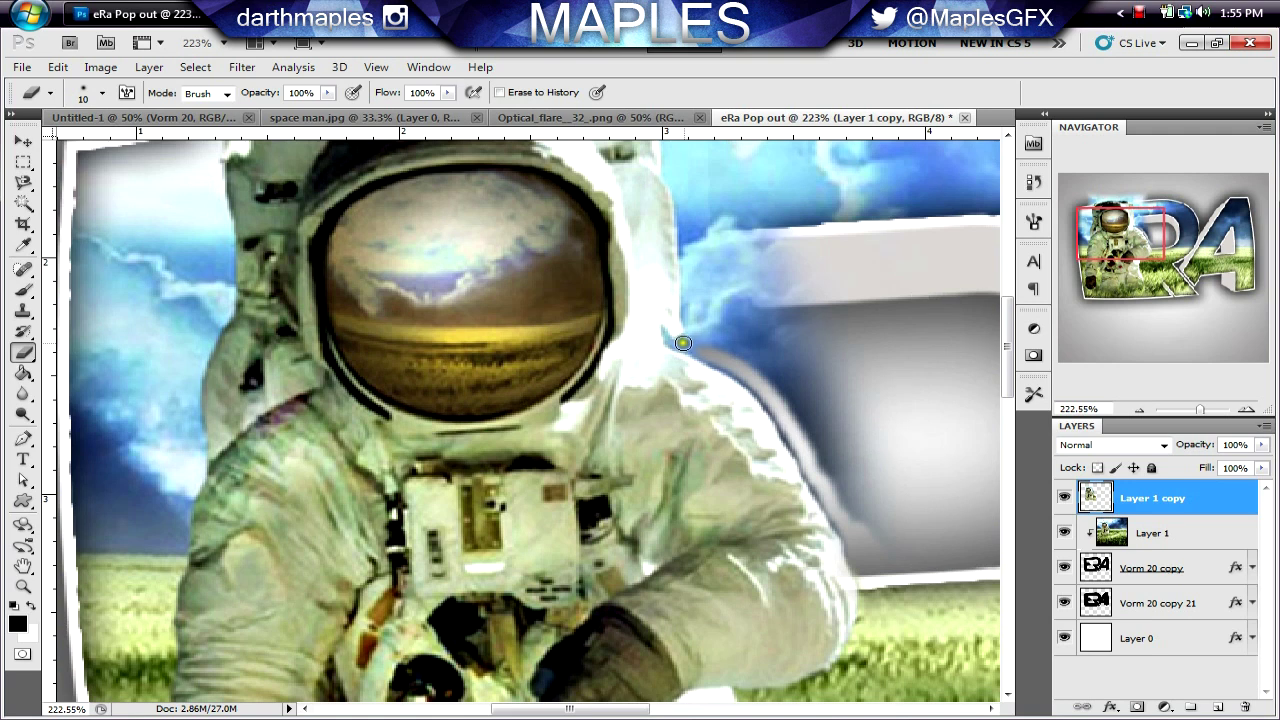
mouse_move(682, 343)
left_mouse_down()
mouse_move(705, 352)
mouse_move(681, 340)
left_mouse_up()
left_click_drag(1118, 242, 1129, 236)
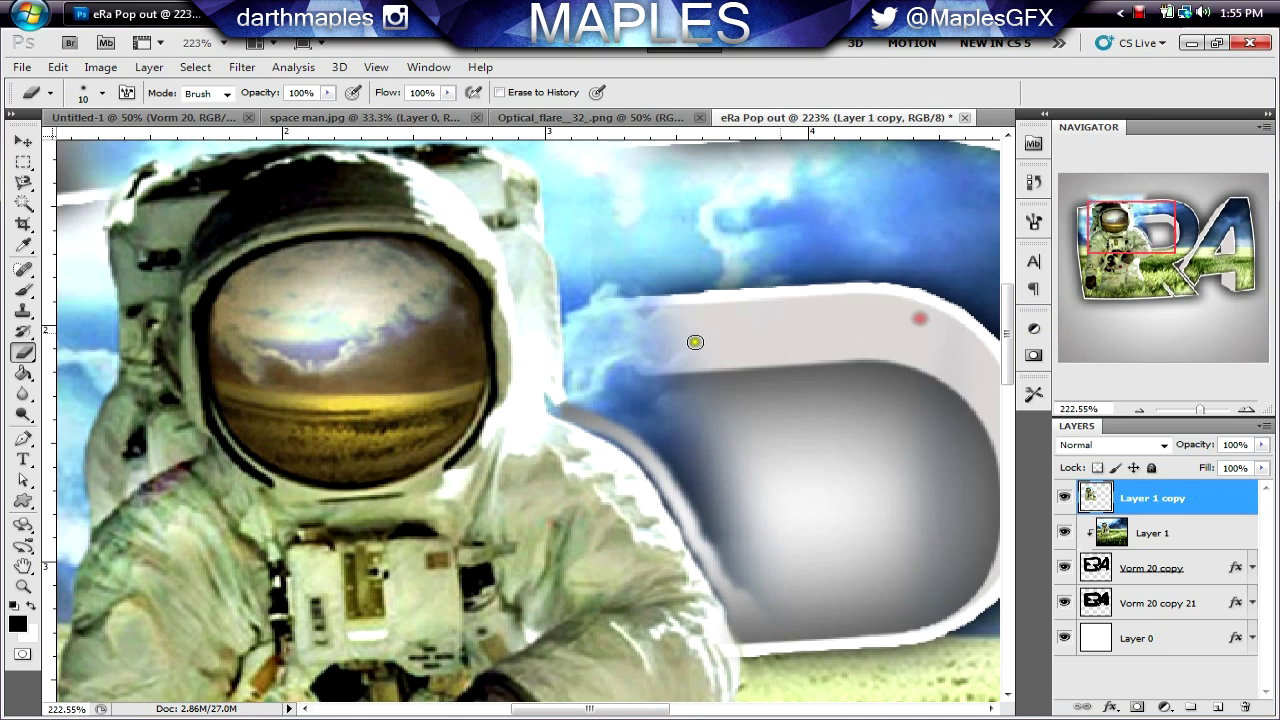
left_click_drag(578, 400, 570, 268)
left_click(1163, 245)
left_click_drag(1163, 245, 1153, 225)
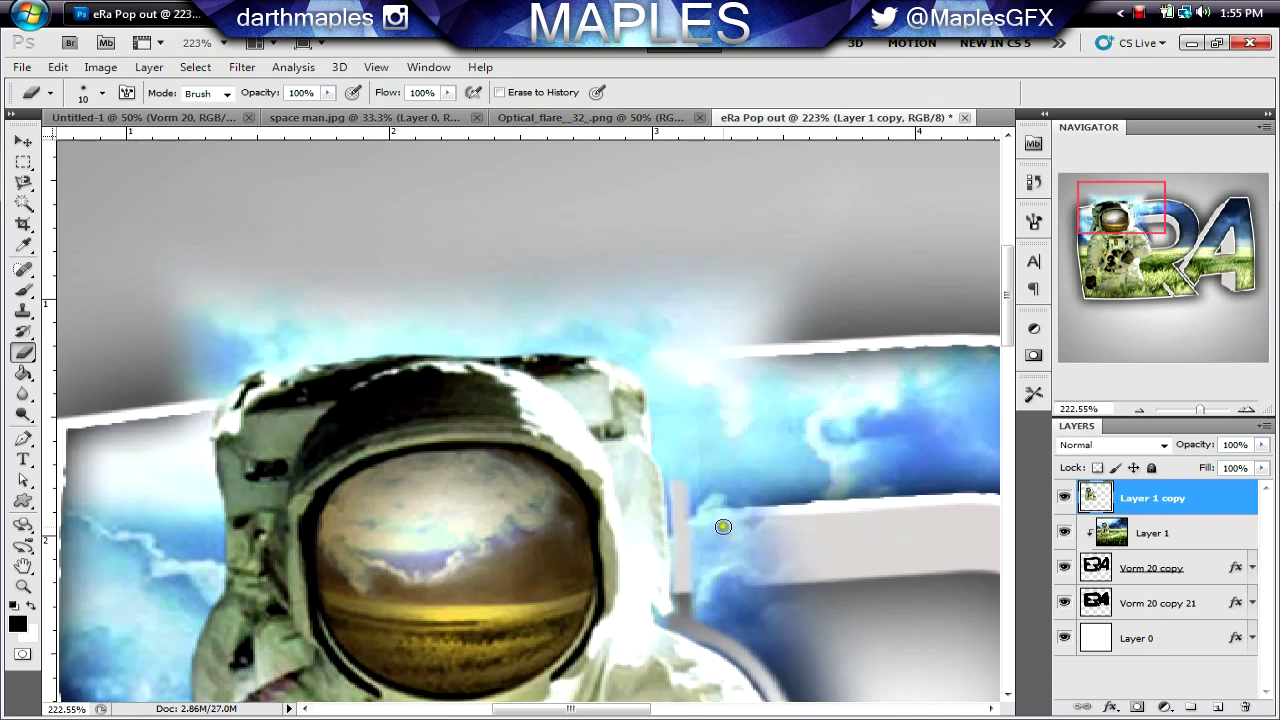
mouse_move(705, 514)
left_mouse_down()
mouse_move(669, 466)
mouse_move(673, 441)
left_mouse_up()
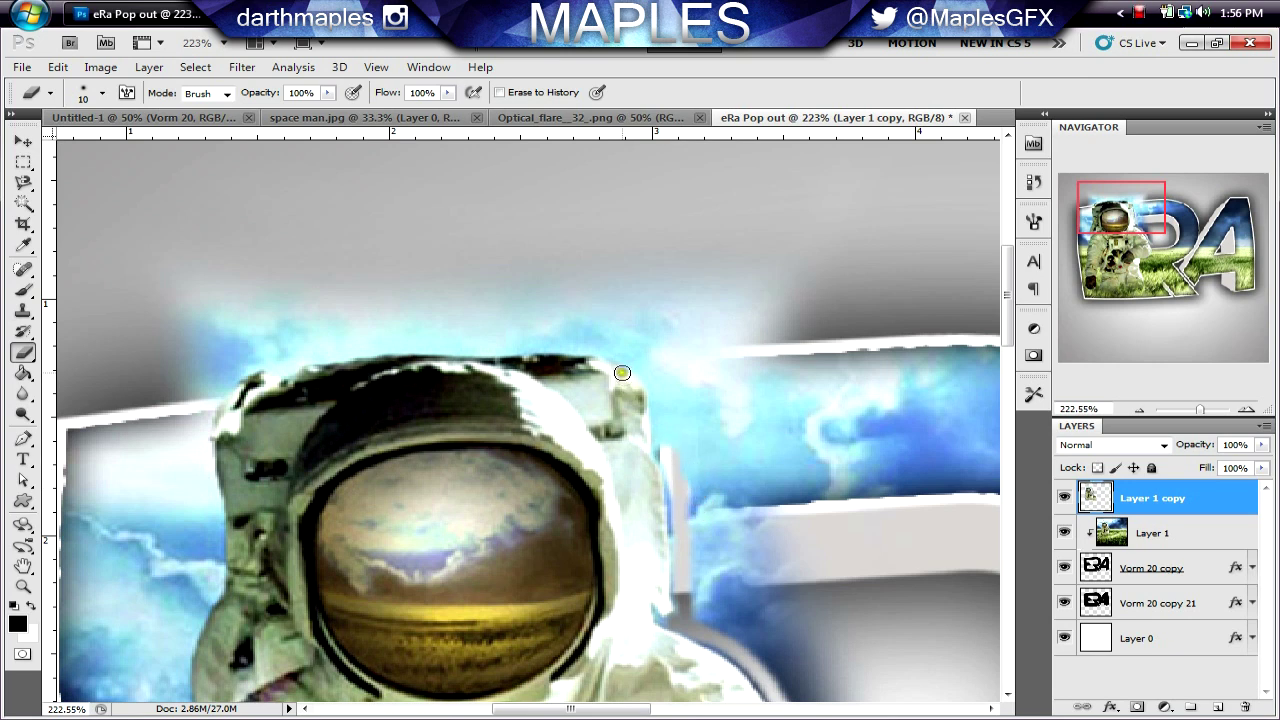
mouse_move(632, 358)
left_mouse_down()
mouse_move(660, 386)
mouse_move(669, 457)
left_mouse_up()
Step: Erase a narrow outline along the top of the astronaut's helmet and backpack, from the E's outer side to the R's side
left_click_drag(1129, 222, 1115, 220)
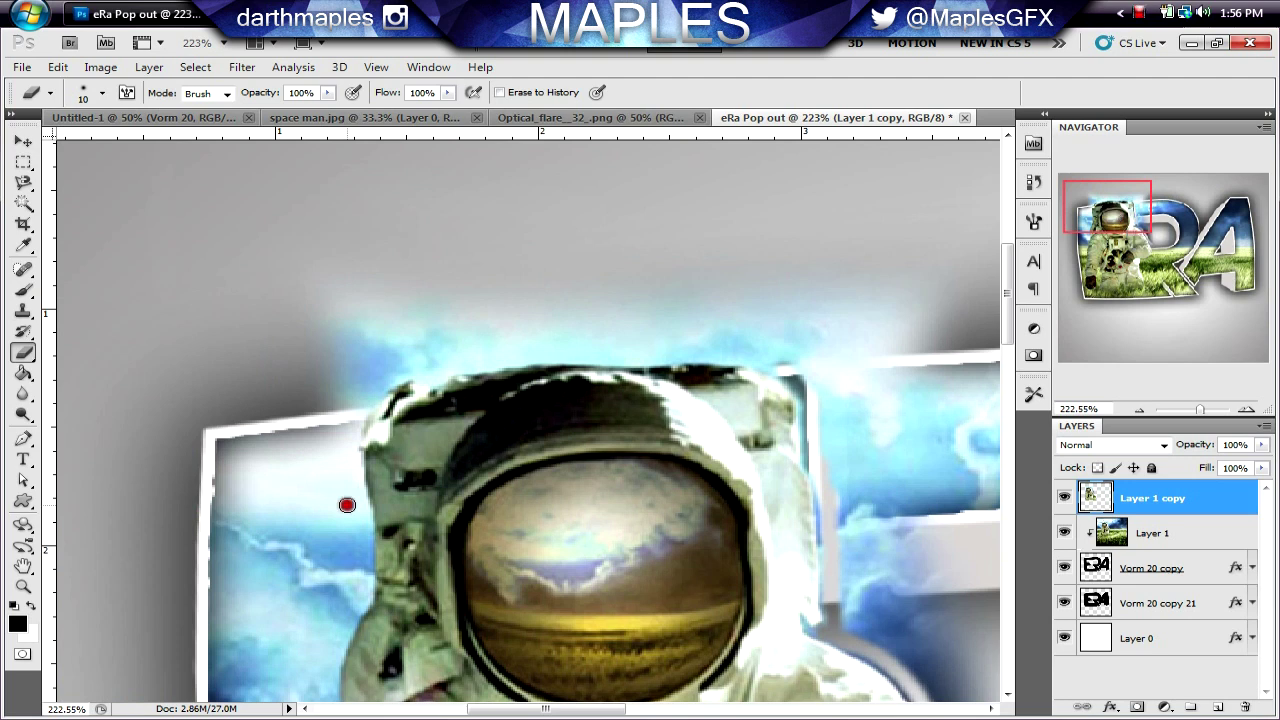
mouse_move(329, 441)
left_mouse_down()
mouse_move(362, 398)
mouse_move(338, 412)
mouse_move(331, 447)
mouse_move(346, 374)
mouse_move(350, 421)
left_mouse_up()
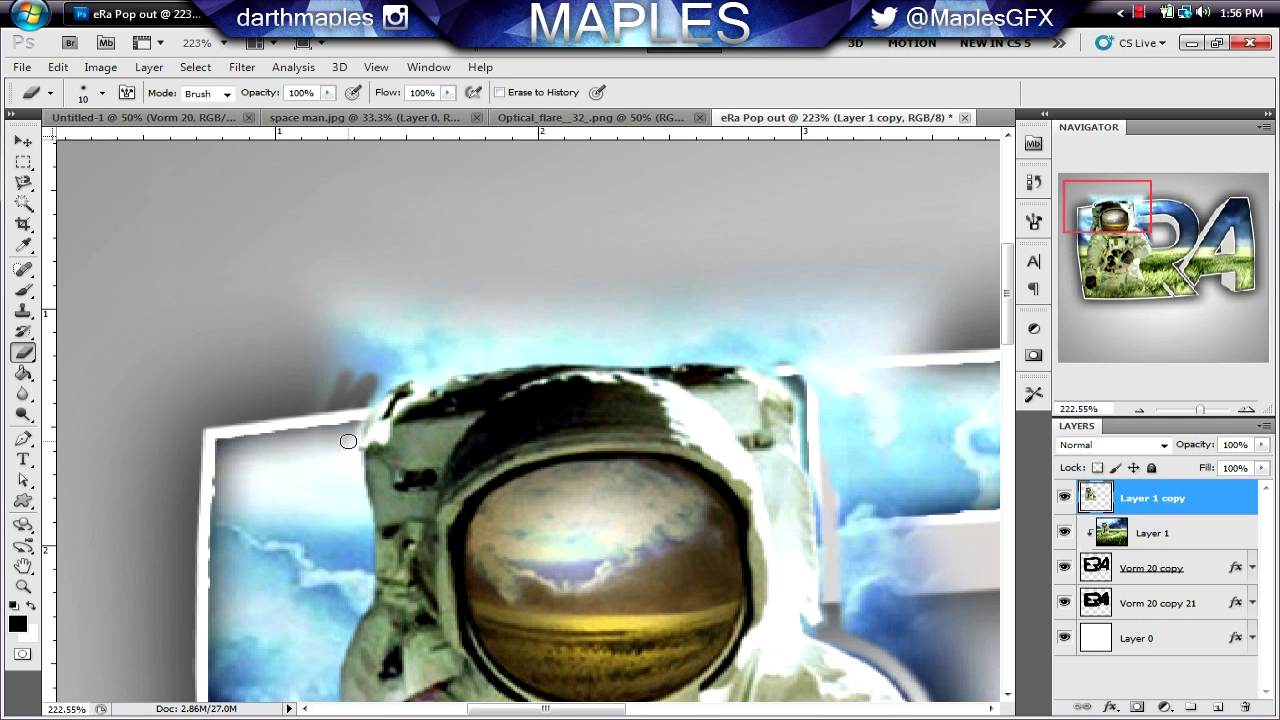
mouse_move(363, 409)
left_mouse_down()
mouse_move(383, 374)
mouse_move(515, 358)
left_mouse_up()
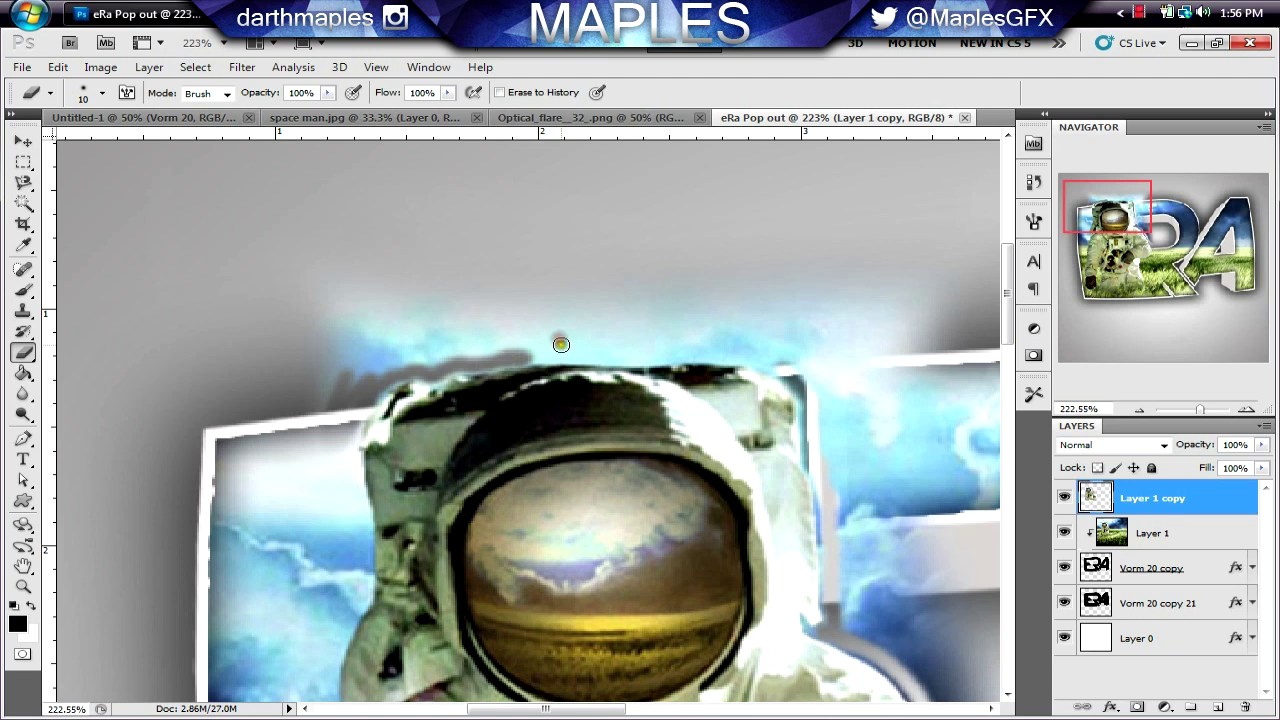
left_click_drag(529, 357, 677, 354)
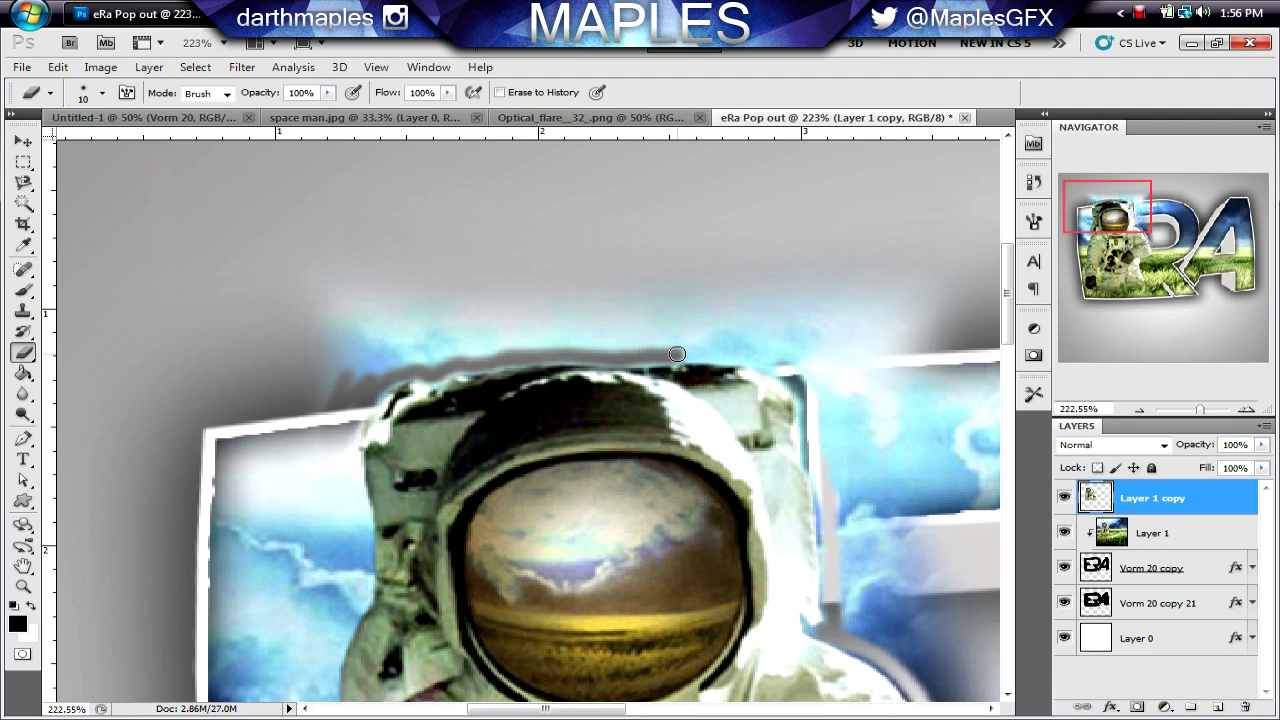
mouse_move(678, 353)
left_mouse_down()
mouse_move(770, 364)
mouse_move(824, 418)
left_mouse_up()
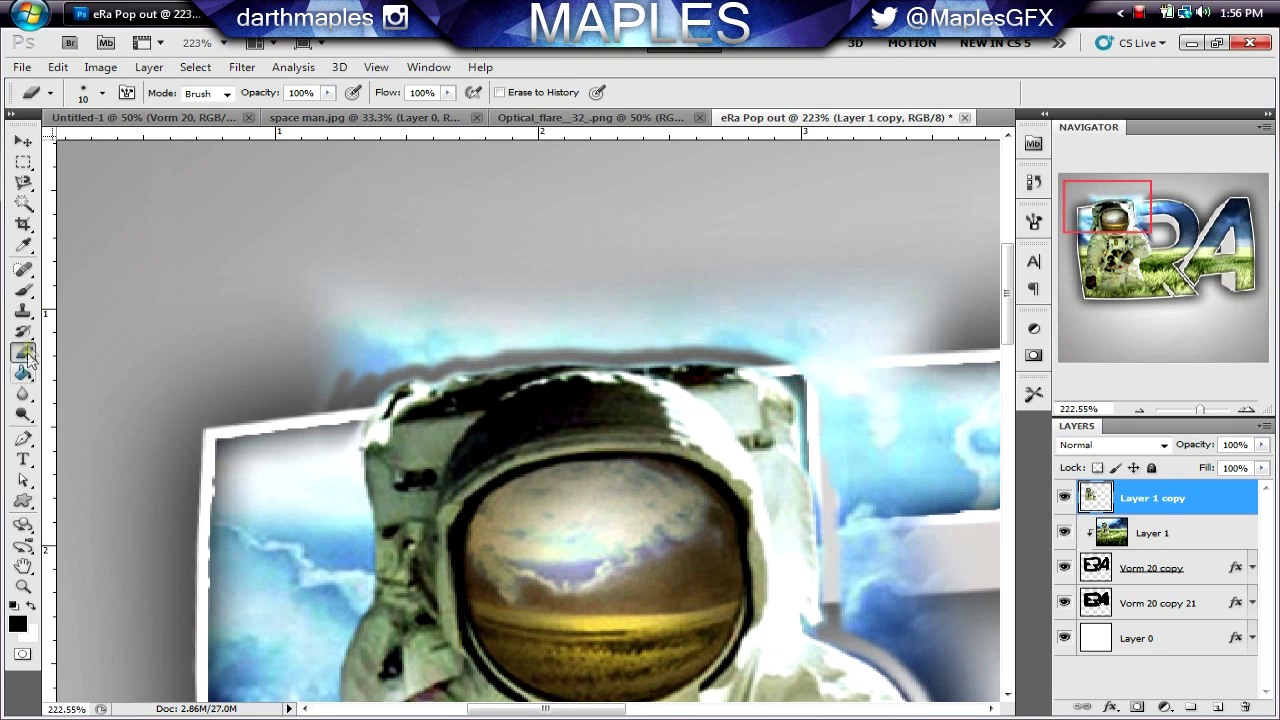
Step: Enlarge the eraser to 22 px and remove the leftover sky above the helmet and over the gap between E and R
left_click(102, 95)
left_click_drag(46, 146, 52, 146)
mouse_move(318, 378)
left_mouse_down()
mouse_move(328, 306)
mouse_move(317, 392)
mouse_move(343, 291)
mouse_move(286, 343)
mouse_move(322, 378)
mouse_move(374, 357)
mouse_move(445, 357)
mouse_move(357, 326)
mouse_move(351, 267)
left_mouse_up()
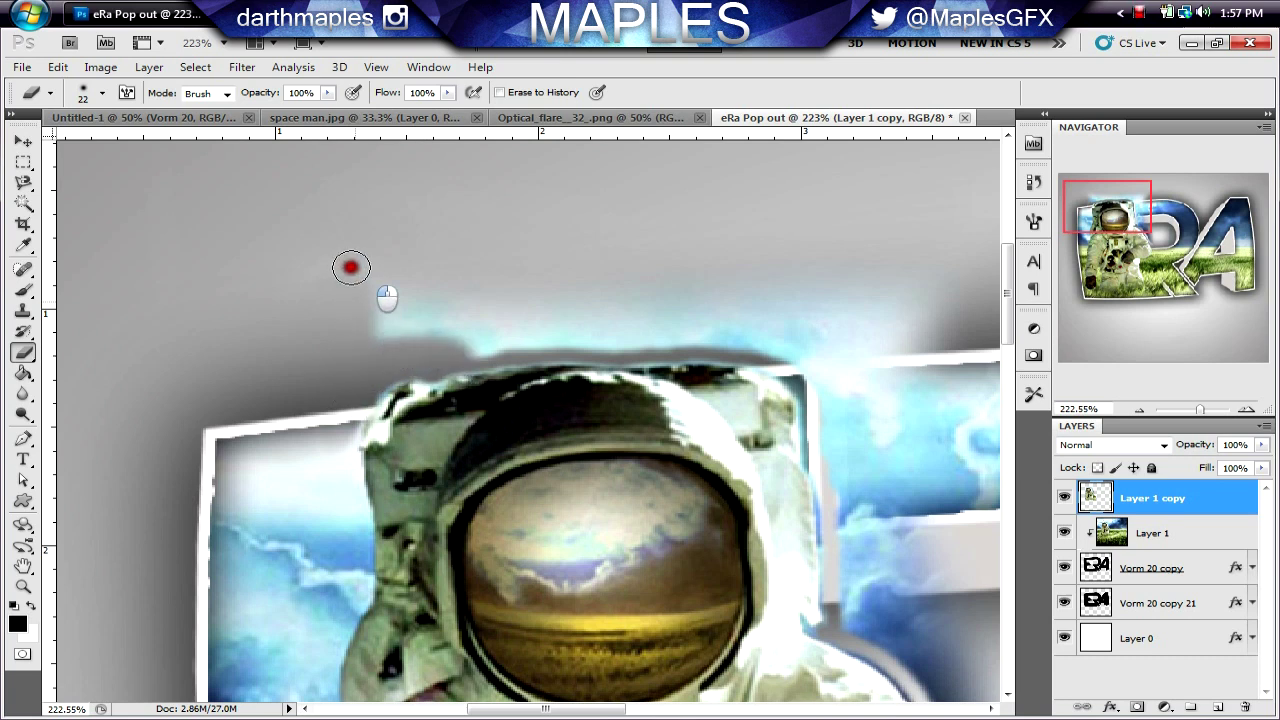
left_click(837, 475)
mouse_move(858, 630)
left_mouse_down()
mouse_move(811, 363)
mouse_move(732, 336)
mouse_move(438, 336)
mouse_move(386, 270)
mouse_move(377, 323)
mouse_move(408, 312)
left_mouse_up()
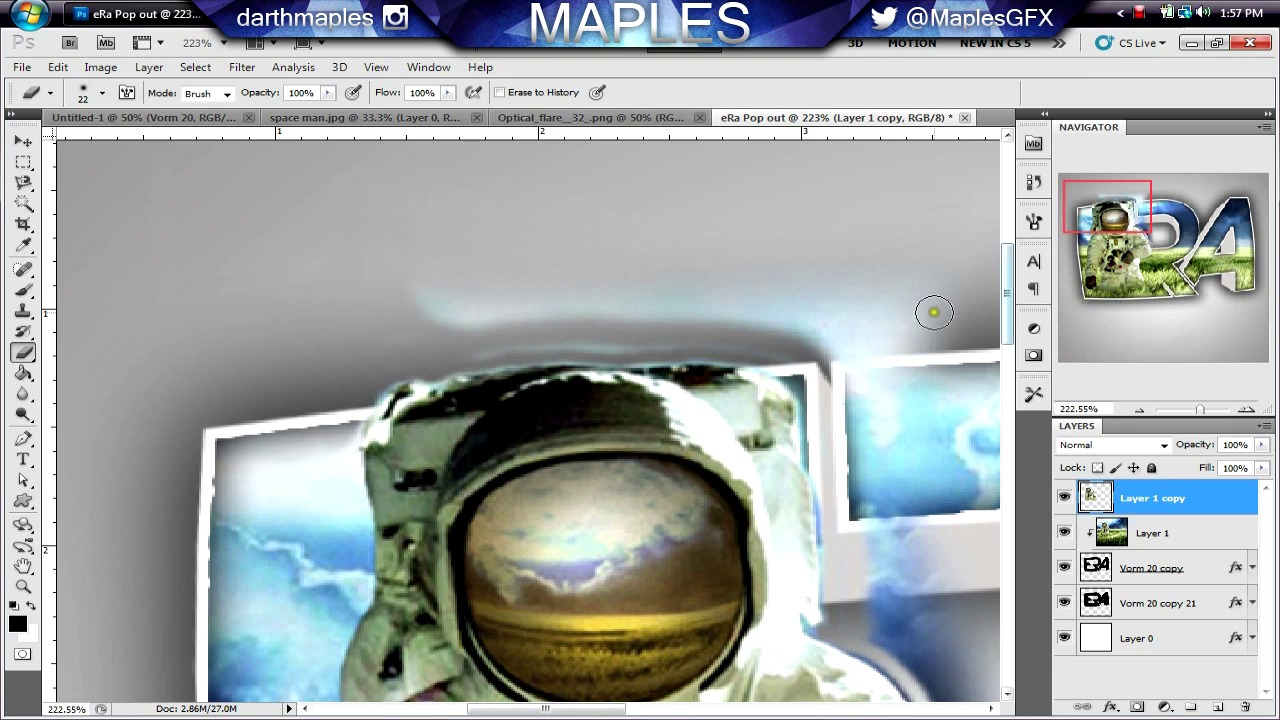
mouse_move(434, 298)
left_mouse_down()
mouse_move(431, 286)
mouse_move(466, 323)
mouse_move(348, 343)
mouse_move(501, 270)
mouse_move(486, 297)
mouse_move(509, 312)
left_mouse_up()
mouse_move(564, 315)
left_mouse_down()
mouse_move(776, 340)
mouse_move(838, 371)
mouse_move(868, 425)
mouse_move(789, 360)
mouse_move(709, 334)
mouse_move(463, 348)
mouse_move(514, 306)
mouse_move(618, 344)
mouse_move(707, 336)
mouse_move(594, 290)
mouse_move(832, 342)
mouse_move(879, 415)
mouse_move(886, 550)
mouse_move(922, 556)
mouse_move(958, 486)
mouse_move(957, 520)
left_mouse_up()
mouse_move(866, 381)
left_mouse_down()
mouse_move(916, 359)
mouse_move(947, 351)
mouse_move(907, 398)
mouse_move(890, 296)
mouse_move(864, 333)
mouse_move(949, 336)
left_mouse_up()
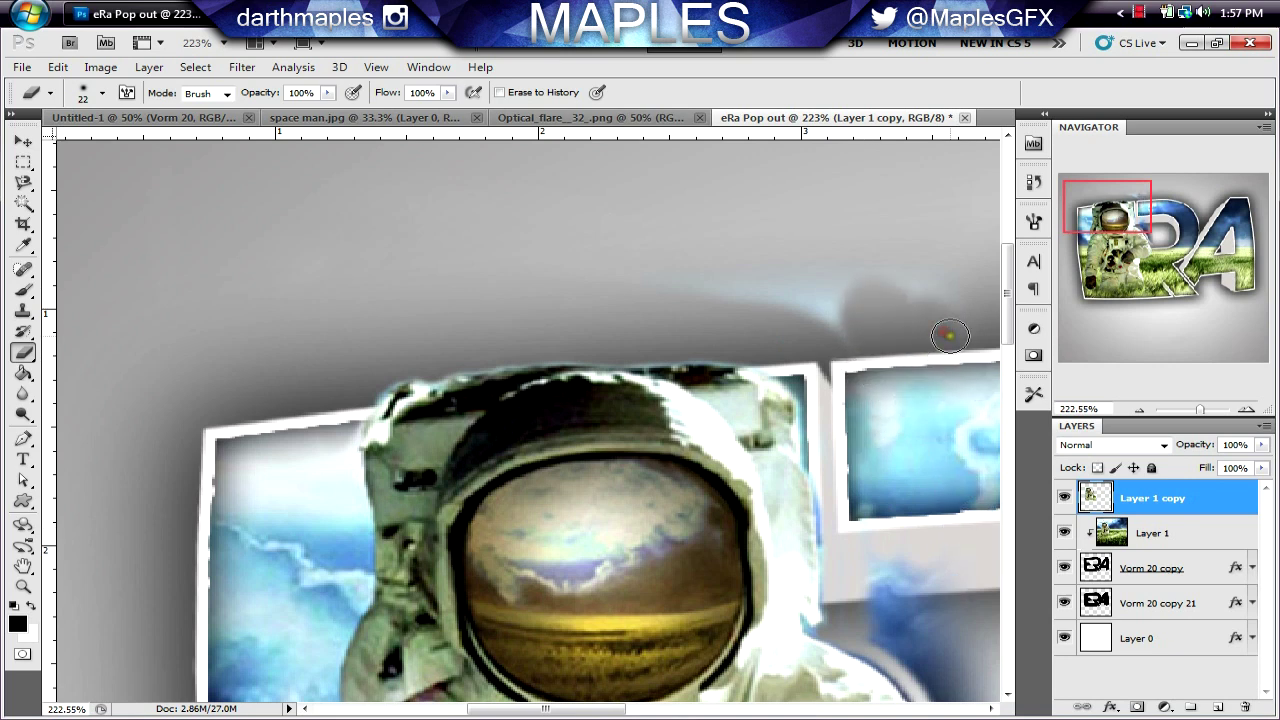
mouse_move(911, 260)
left_mouse_down()
mouse_move(859, 346)
mouse_move(841, 313)
mouse_move(929, 284)
mouse_move(946, 344)
mouse_move(944, 276)
mouse_move(856, 271)
mouse_move(801, 320)
mouse_move(801, 263)
mouse_move(772, 314)
mouse_move(766, 285)
mouse_move(741, 318)
mouse_move(608, 238)
mouse_move(583, 260)
left_mouse_up()
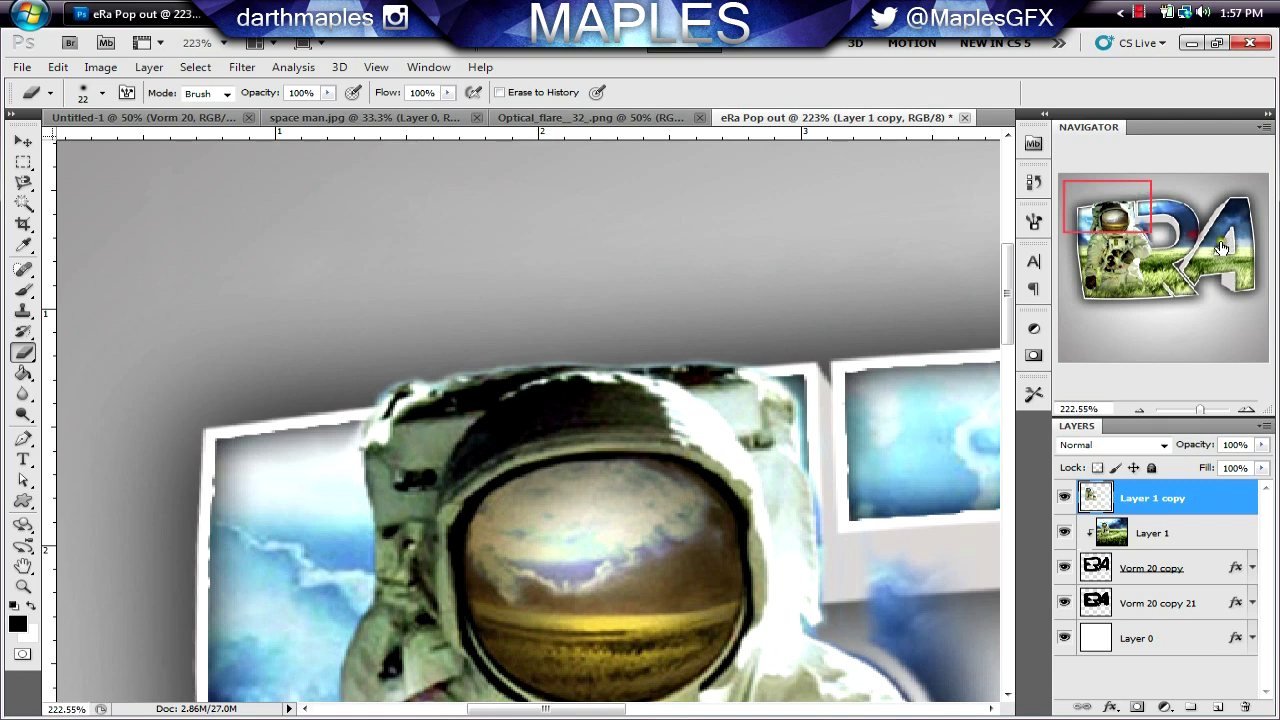
Step: Erase the leftover sky inside the R's opening and over its extruded edge beside the astronaut's shoulder
left_click_drag(1134, 207, 1162, 233)
mouse_move(776, 409)
left_mouse_down()
mouse_move(737, 489)
mouse_move(617, 289)
mouse_move(600, 209)
mouse_move(654, 209)
mouse_move(623, 229)
mouse_move(591, 289)
mouse_move(606, 326)
mouse_move(683, 421)
mouse_move(777, 463)
mouse_move(735, 395)
mouse_move(666, 346)
mouse_move(731, 430)
mouse_move(722, 412)
left_mouse_up()
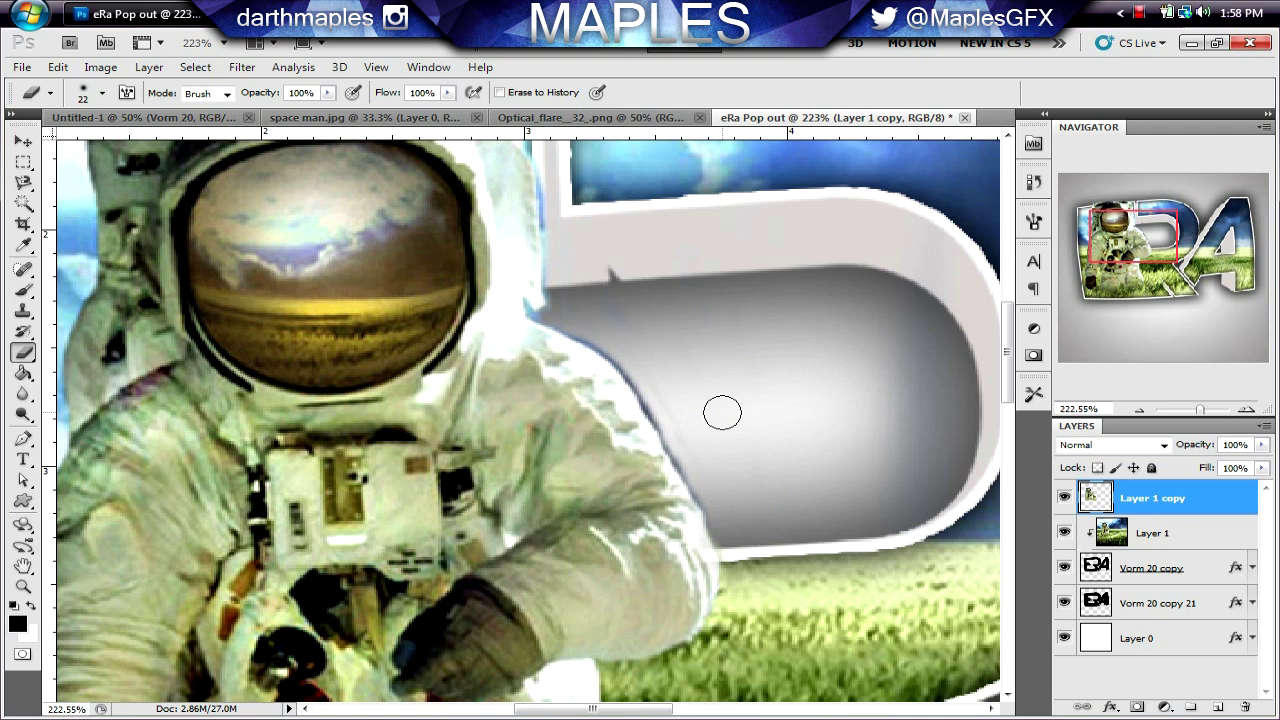
left_click(923, 269)
mouse_move(923, 269)
left_mouse_down()
mouse_move(771, 254)
mouse_move(706, 326)
mouse_move(680, 334)
mouse_move(637, 313)
left_mouse_up()
left_click_drag(1123, 248, 1141, 279)
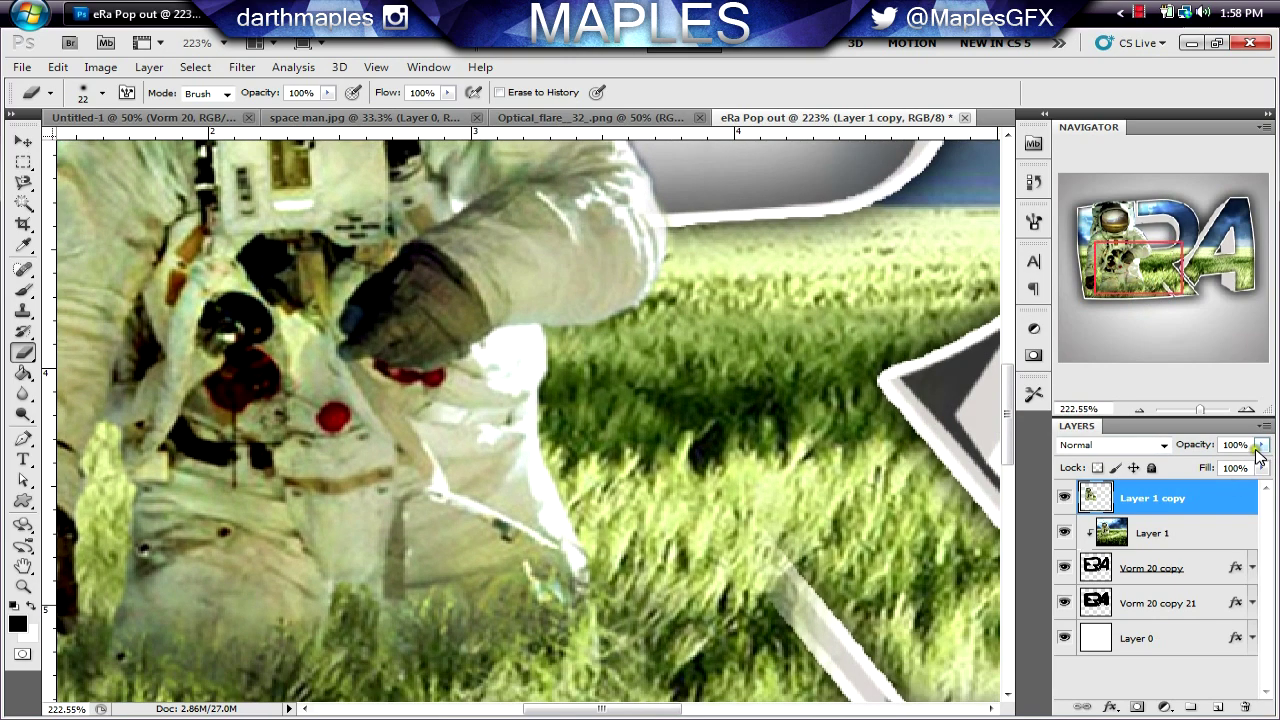
Step: Lower the Layer 1 copy opacity to 75% and erase the grass between the astronaut's hip and the R's diagonal leg
left_click_drag(1261, 446, 1238, 463)
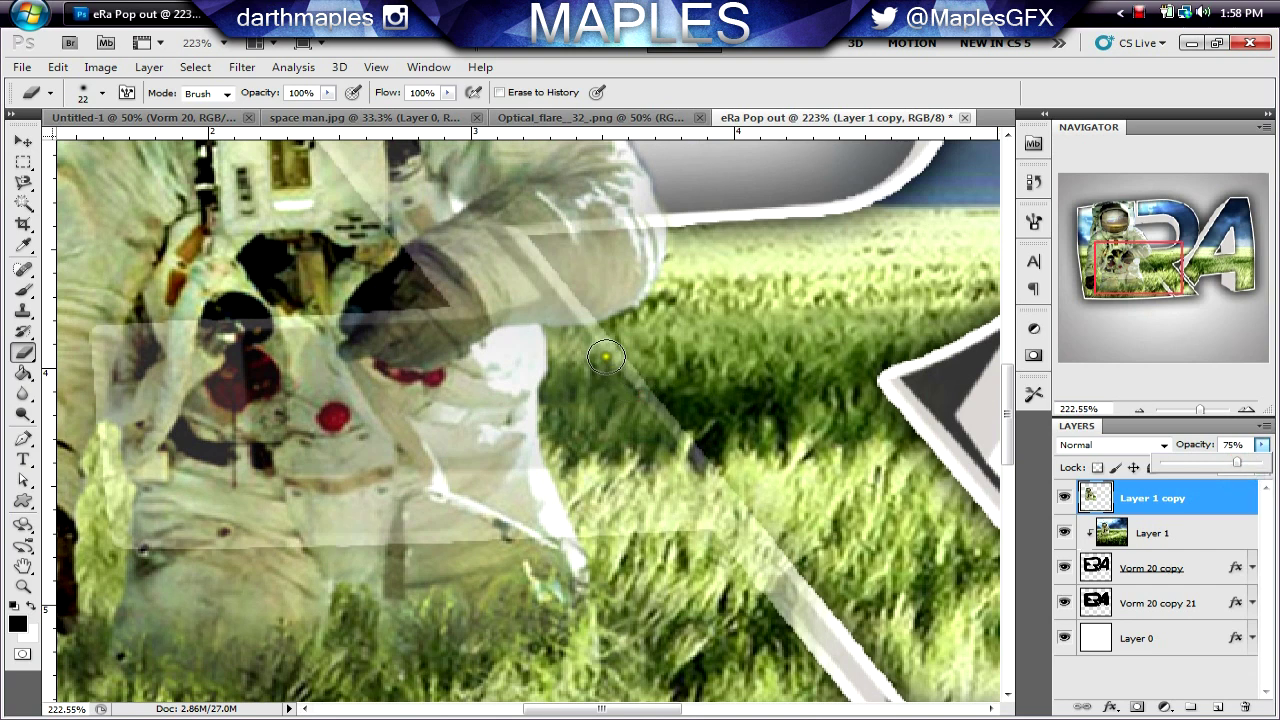
mouse_move(606, 356)
left_mouse_down()
mouse_move(776, 577)
mouse_move(679, 453)
mouse_move(606, 443)
mouse_move(632, 505)
mouse_move(692, 537)
mouse_move(738, 633)
mouse_move(775, 567)
mouse_move(818, 662)
left_mouse_up()
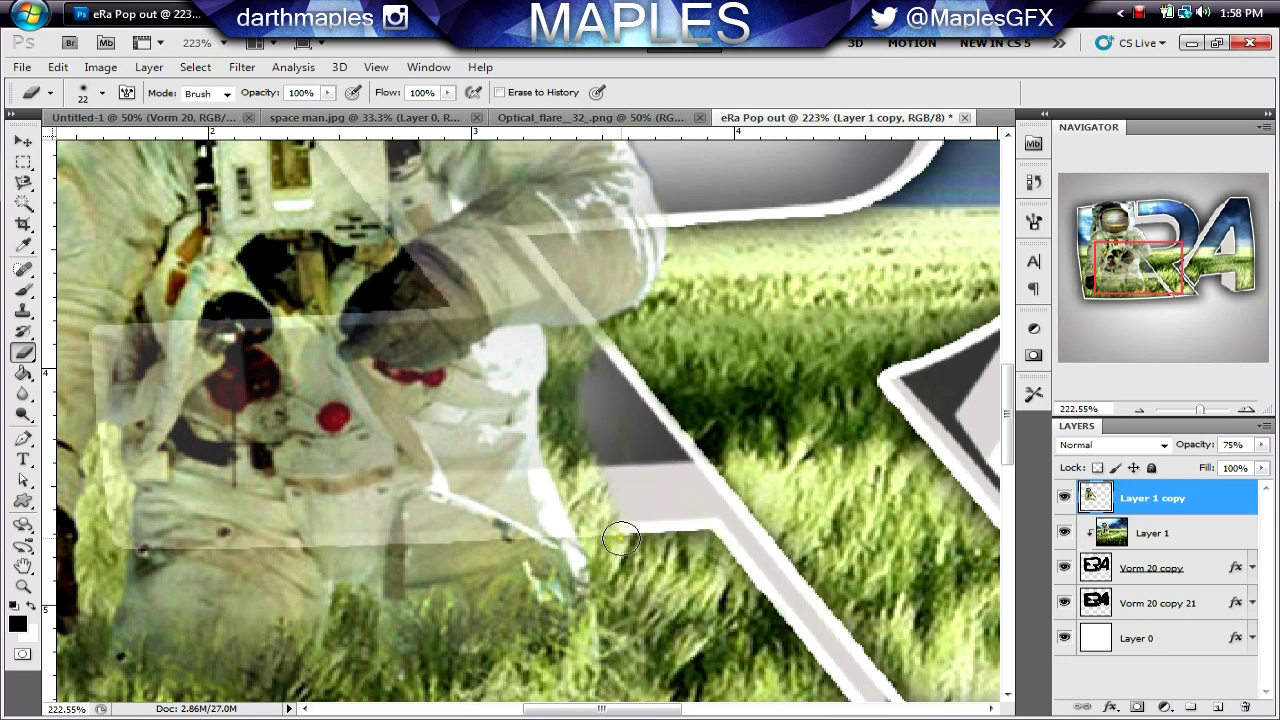
mouse_move(583, 393)
left_mouse_down()
mouse_move(603, 346)
mouse_move(581, 379)
mouse_move(585, 460)
mouse_move(597, 503)
mouse_move(598, 442)
mouse_move(617, 450)
mouse_move(615, 491)
left_mouse_up()
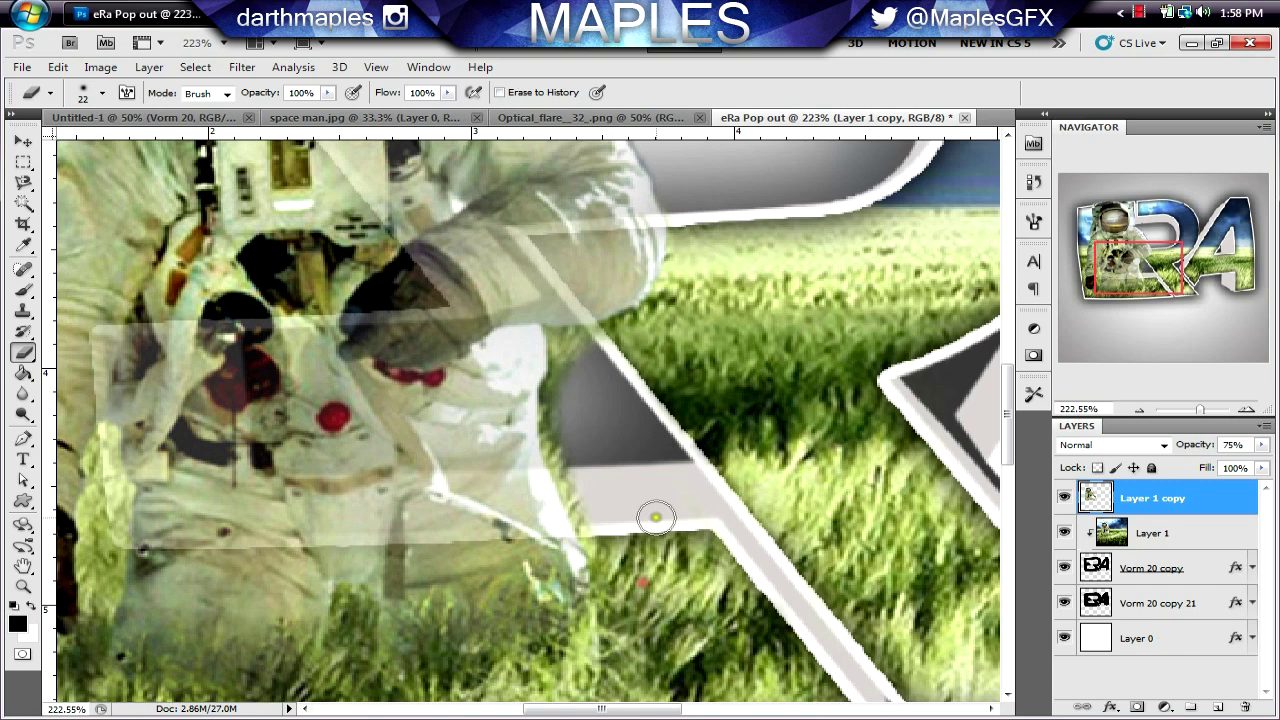
mouse_move(1183, 265)
left_mouse_down()
mouse_move(1163, 245)
mouse_move(1177, 266)
left_mouse_up()
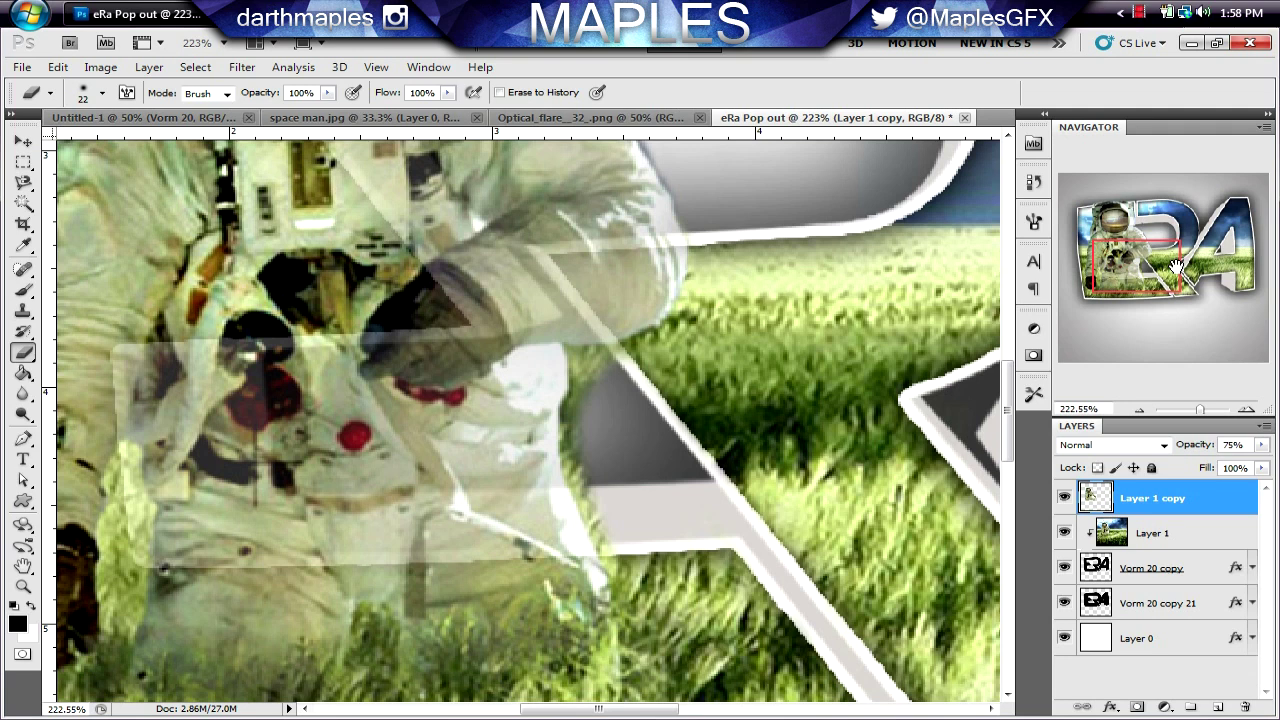
mouse_move(603, 366)
left_mouse_down()
mouse_move(588, 466)
mouse_move(655, 612)
left_mouse_up()
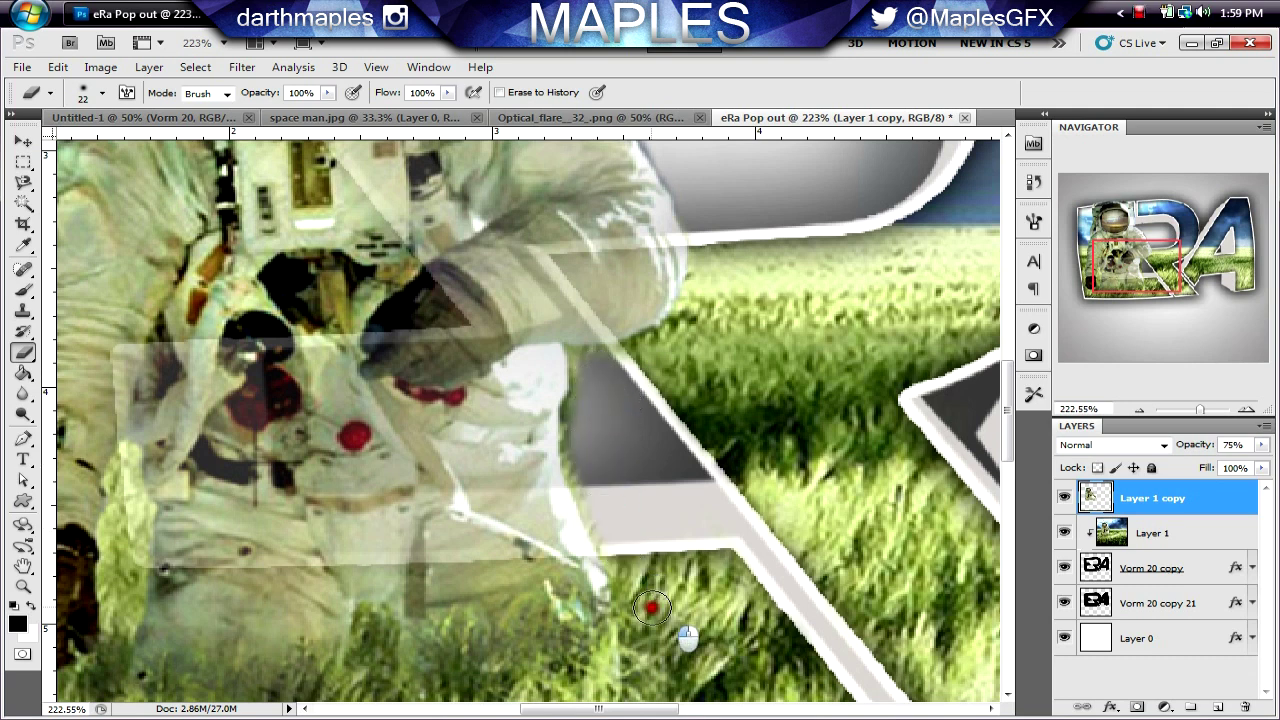
mouse_move(715, 535)
left_mouse_down()
mouse_move(734, 563)
mouse_move(746, 625)
mouse_move(806, 694)
mouse_move(850, 717)
left_mouse_up()
mouse_move(737, 451)
left_mouse_down()
mouse_move(829, 611)
mouse_move(908, 689)
mouse_move(733, 465)
mouse_move(787, 509)
mouse_move(865, 611)
left_mouse_up()
mouse_move(755, 464)
left_mouse_down()
mouse_move(691, 383)
mouse_move(753, 488)
mouse_move(856, 222)
mouse_move(785, 305)
mouse_move(871, 258)
mouse_move(921, 184)
left_mouse_up()
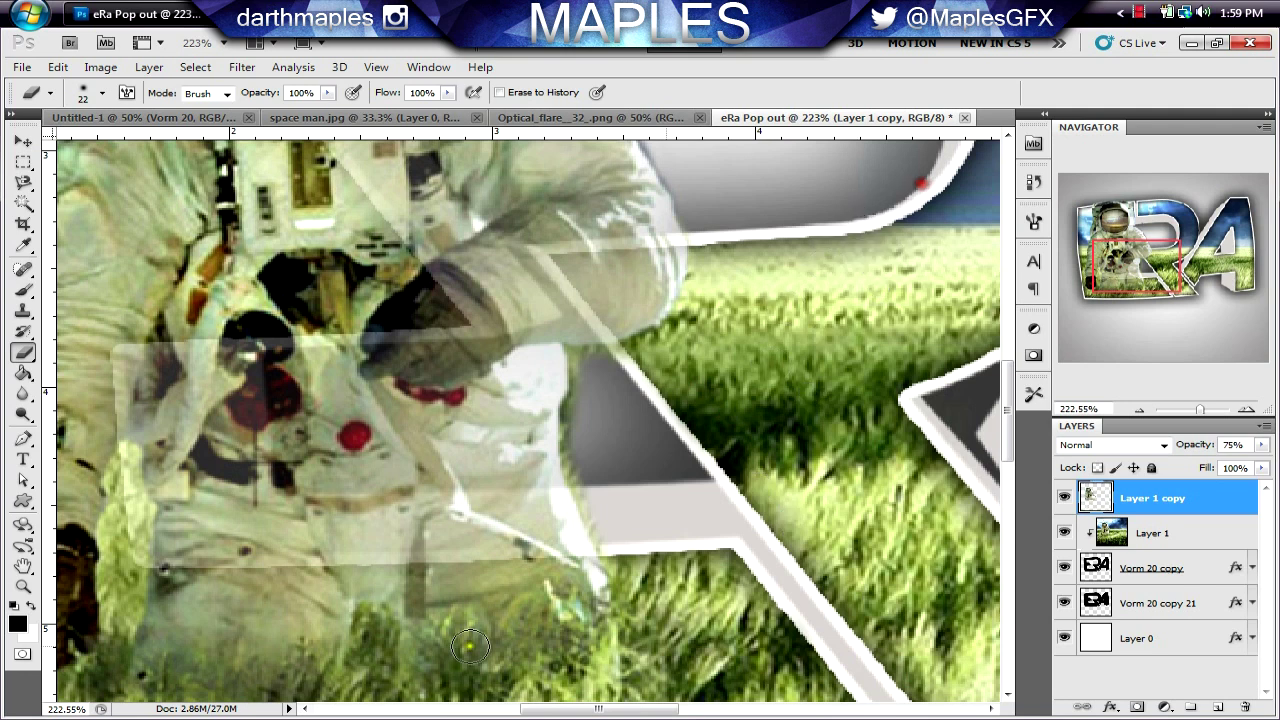
Step: Reduce the eraser to 10 px and erase the thin grass fringe along the astronaut's hip below the forearm
left_click(102, 93)
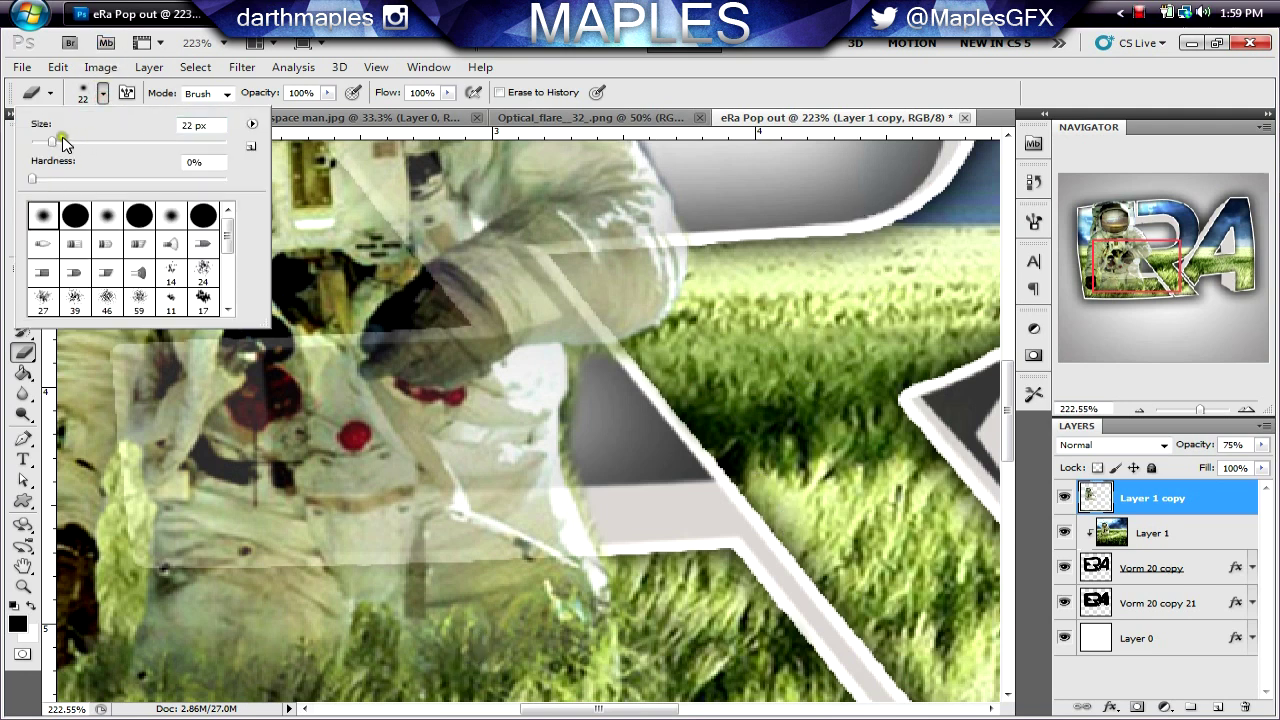
left_click_drag(60, 138, 49, 141)
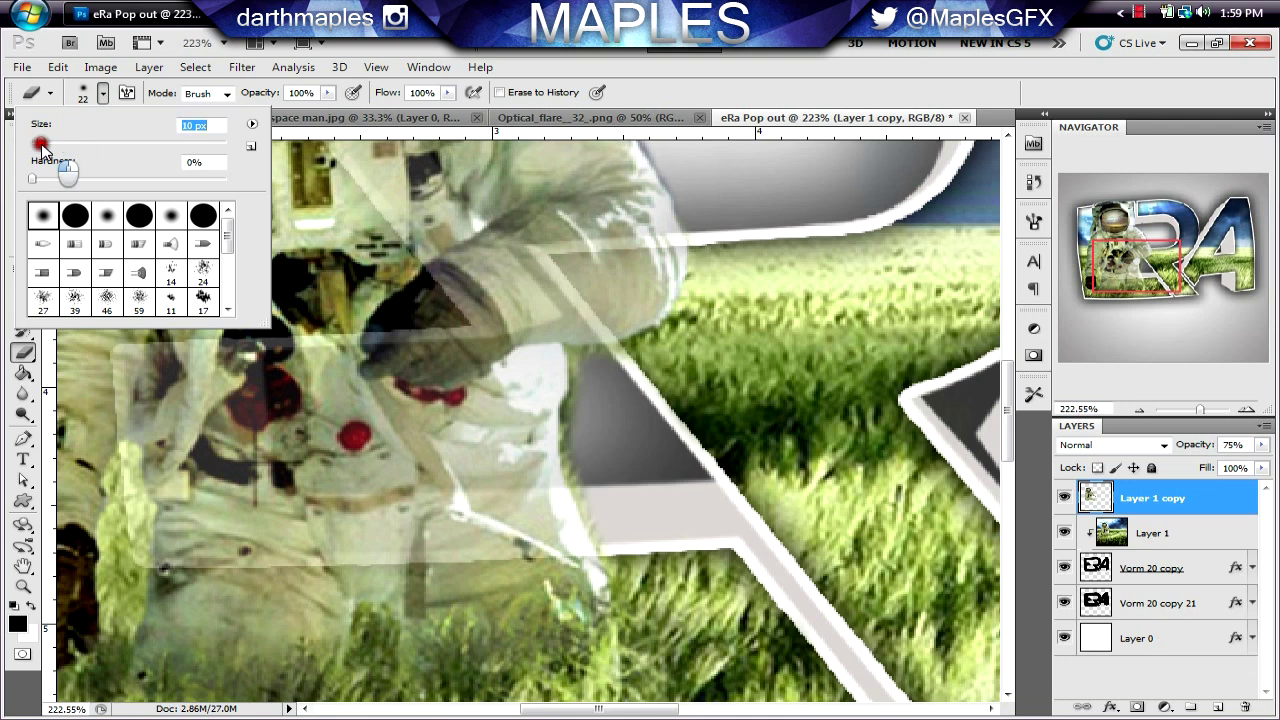
left_click(604, 355)
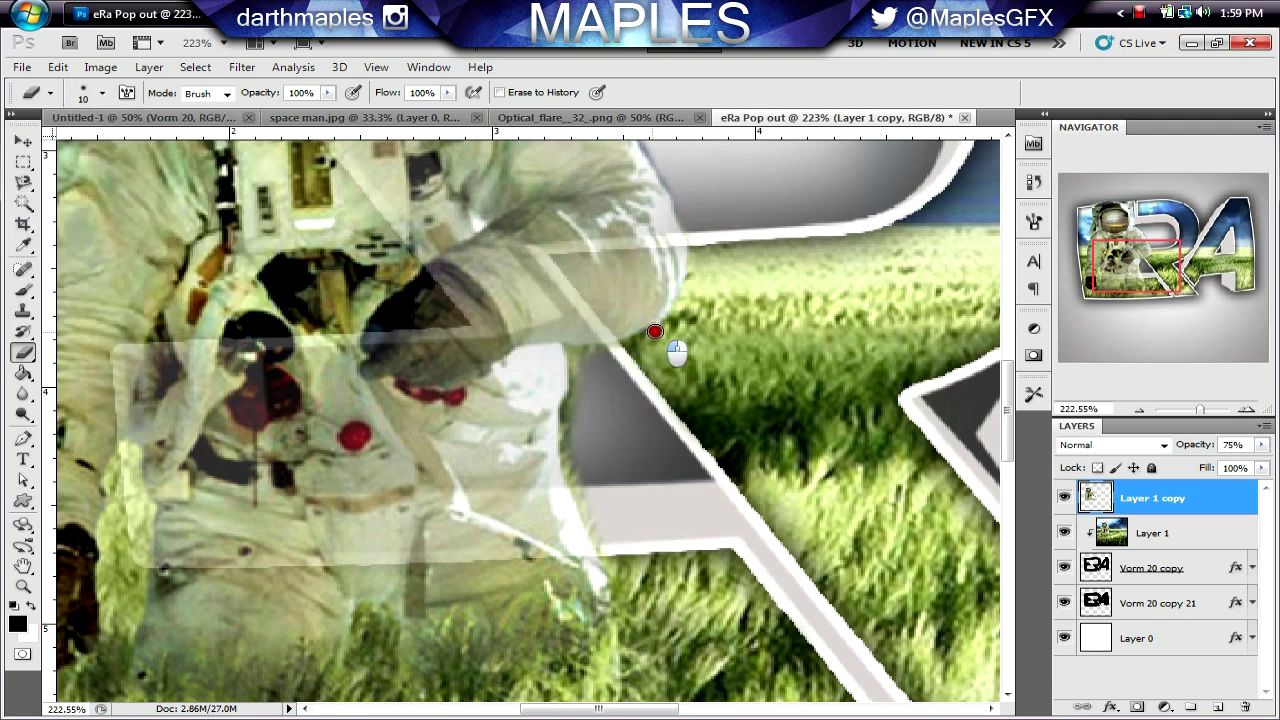
mouse_move(596, 357)
left_mouse_down()
mouse_move(582, 356)
mouse_move(568, 415)
mouse_move(572, 473)
mouse_move(607, 555)
mouse_move(595, 534)
left_mouse_up()
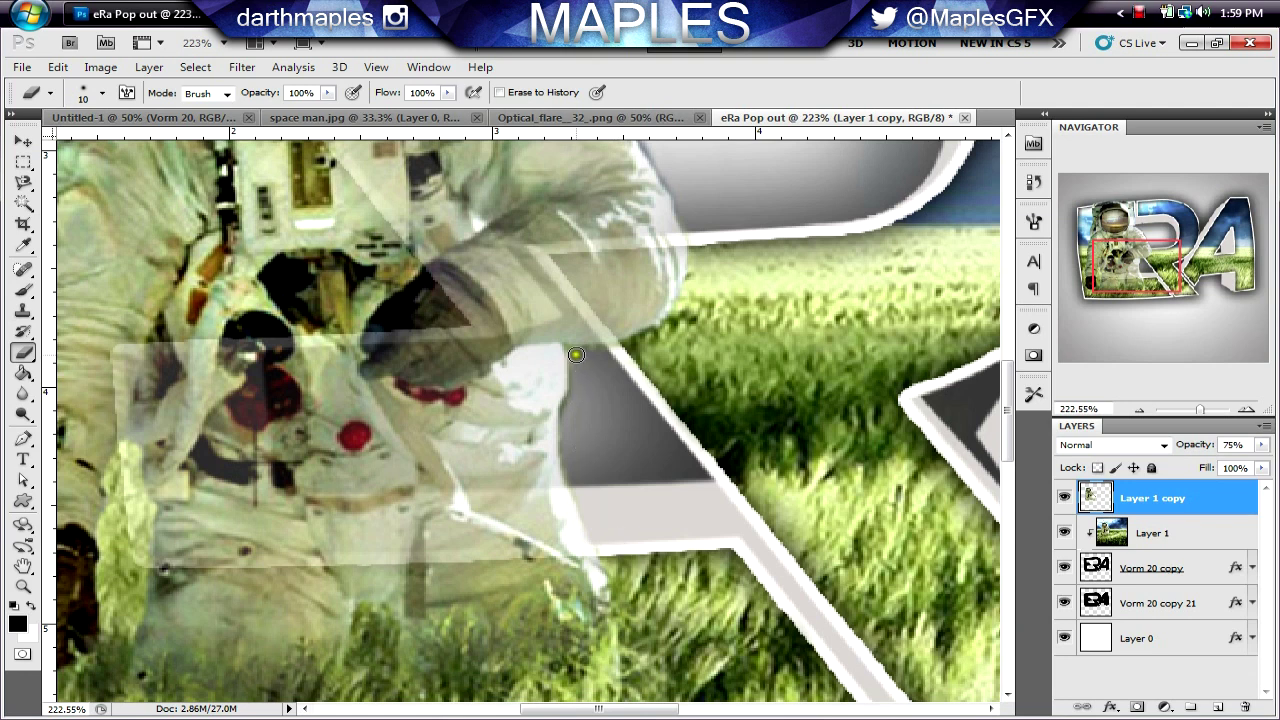
left_click(576, 355)
left_click(584, 353)
Step: Restore Layer 1 copy to 100% opacity and clean up the edge under the astronaut's forearm and down the hip
left_click(1265, 447)
left_click_drag(1236, 462, 1262, 462)
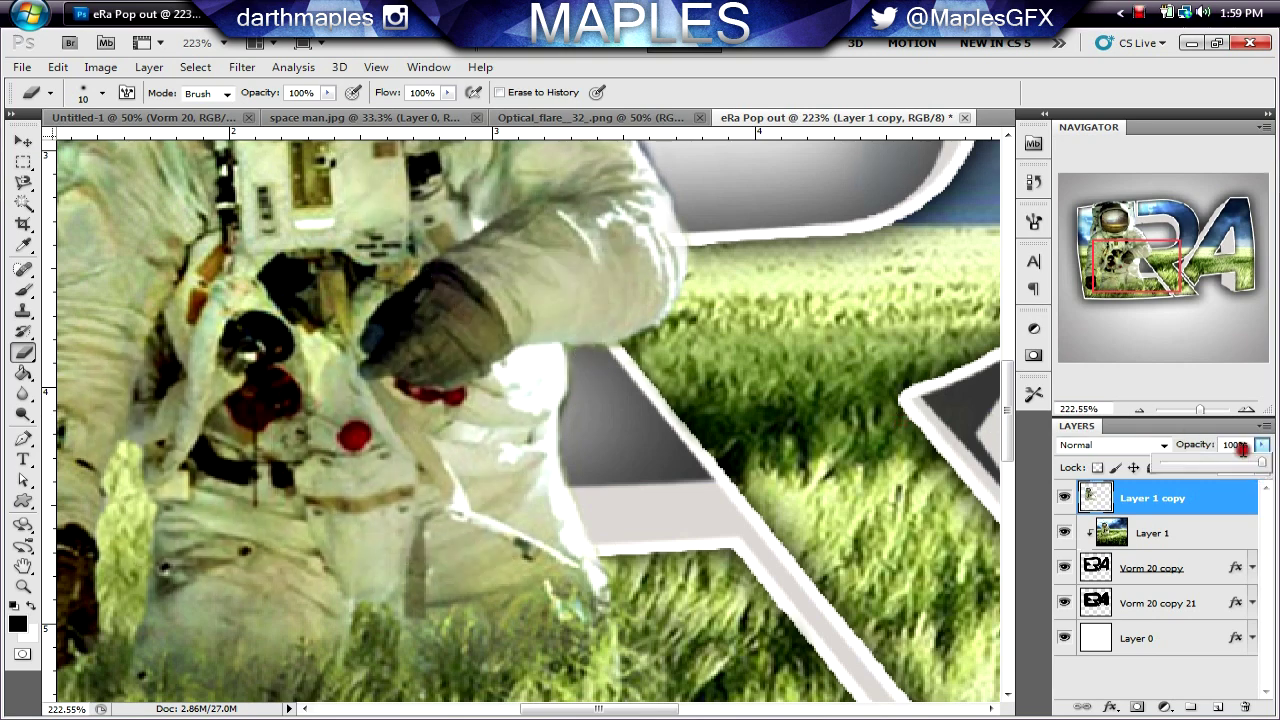
left_click(600, 353)
left_click_drag(601, 352, 665, 331)
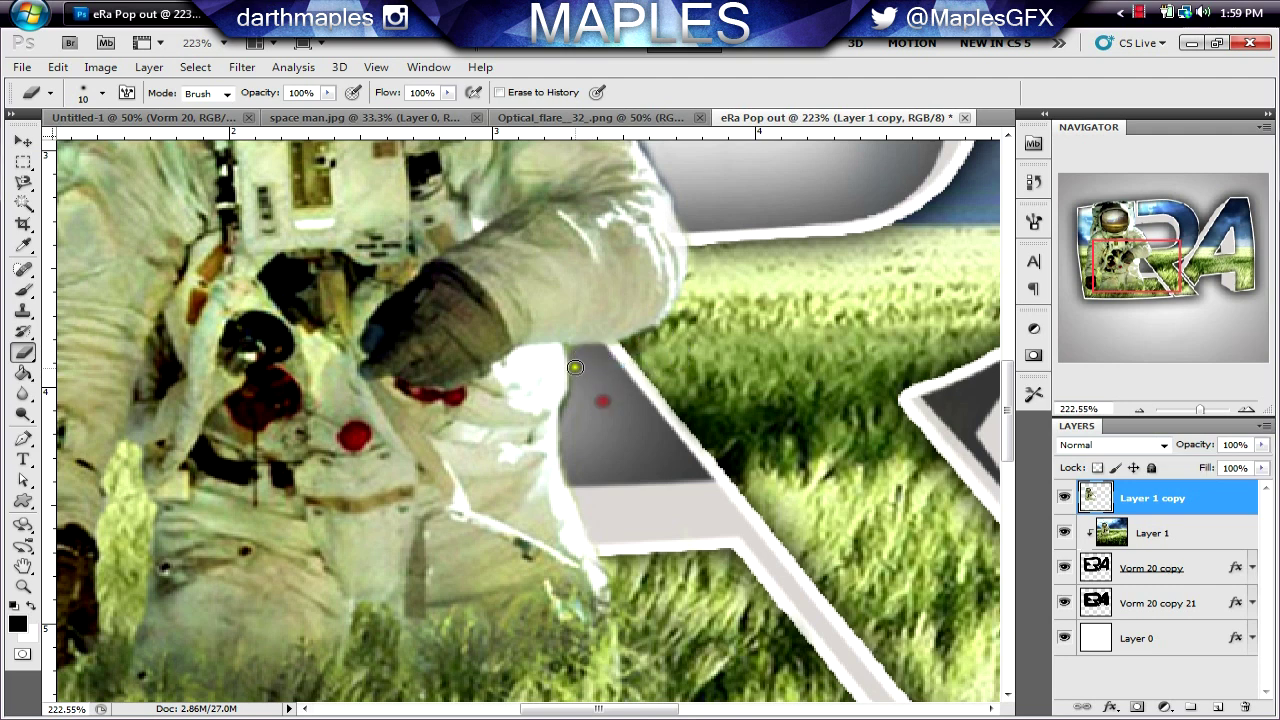
left_click_drag(573, 353, 573, 425)
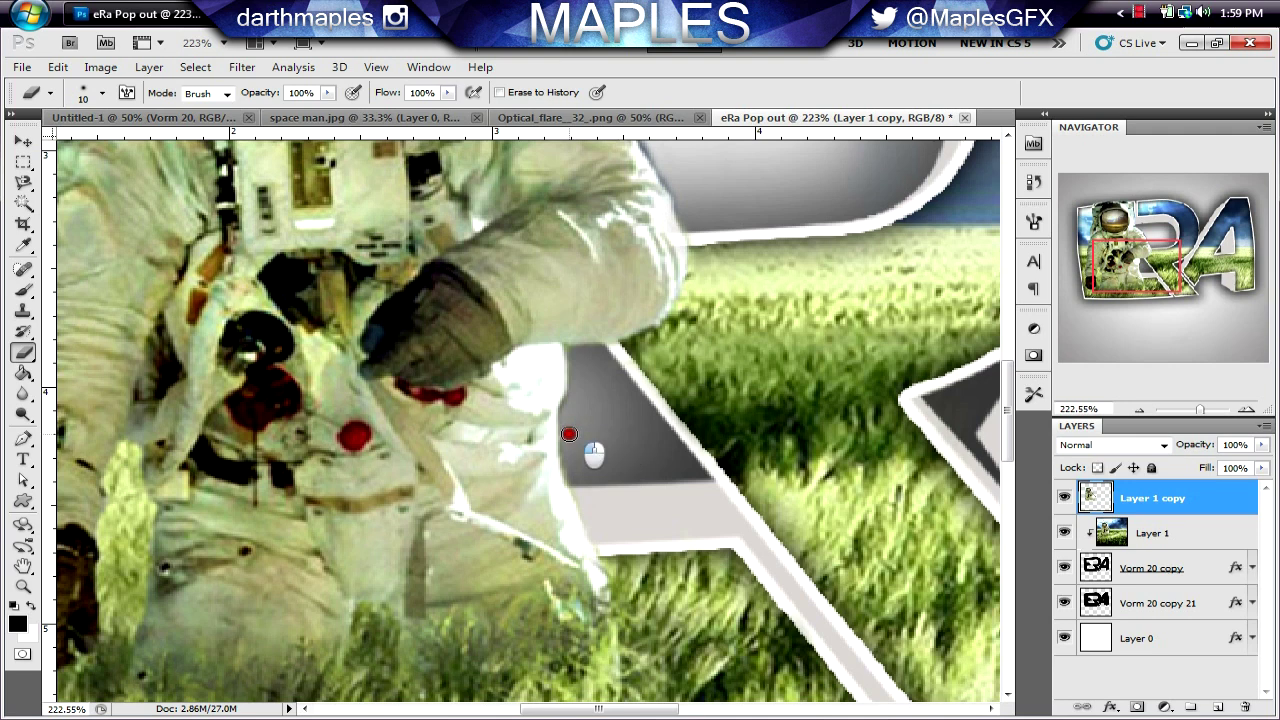
left_click_drag(570, 462, 589, 490)
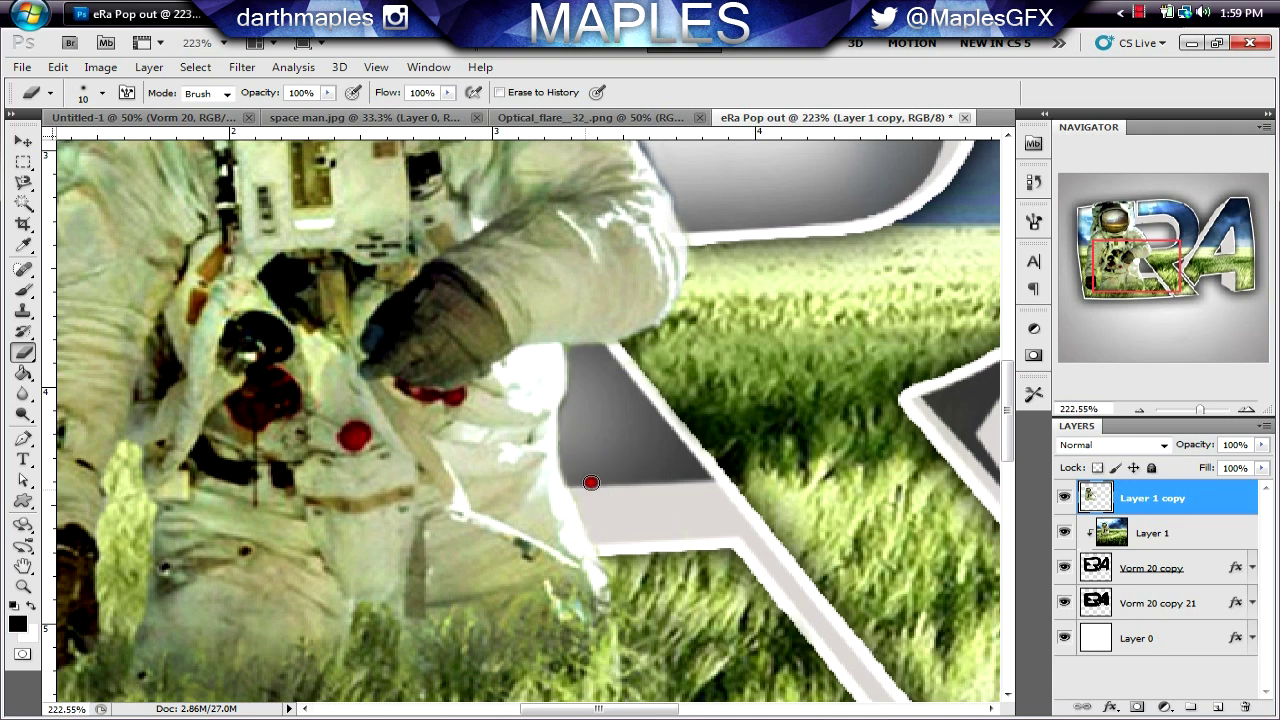
Step: Erase the blue fringe along the astronaut's shoulder and upper arm facing the R's opening
left_click_drag(1157, 283, 1150, 255)
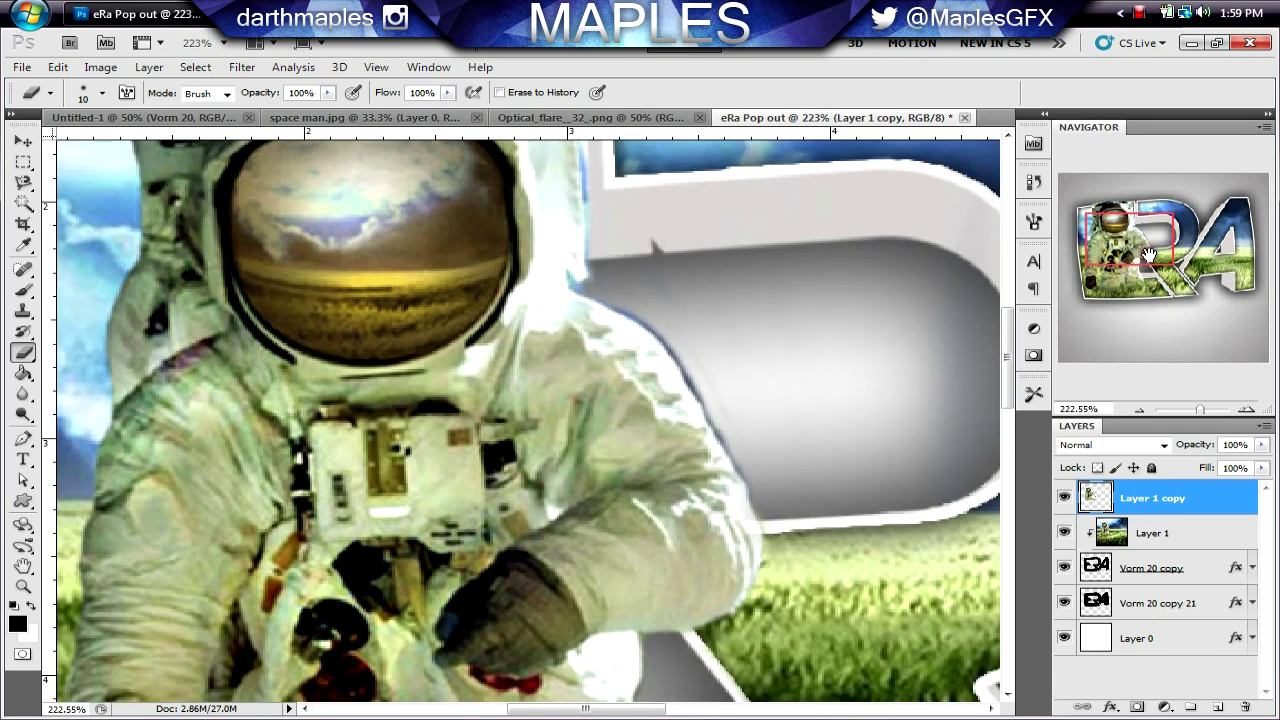
left_click_drag(588, 289, 662, 320)
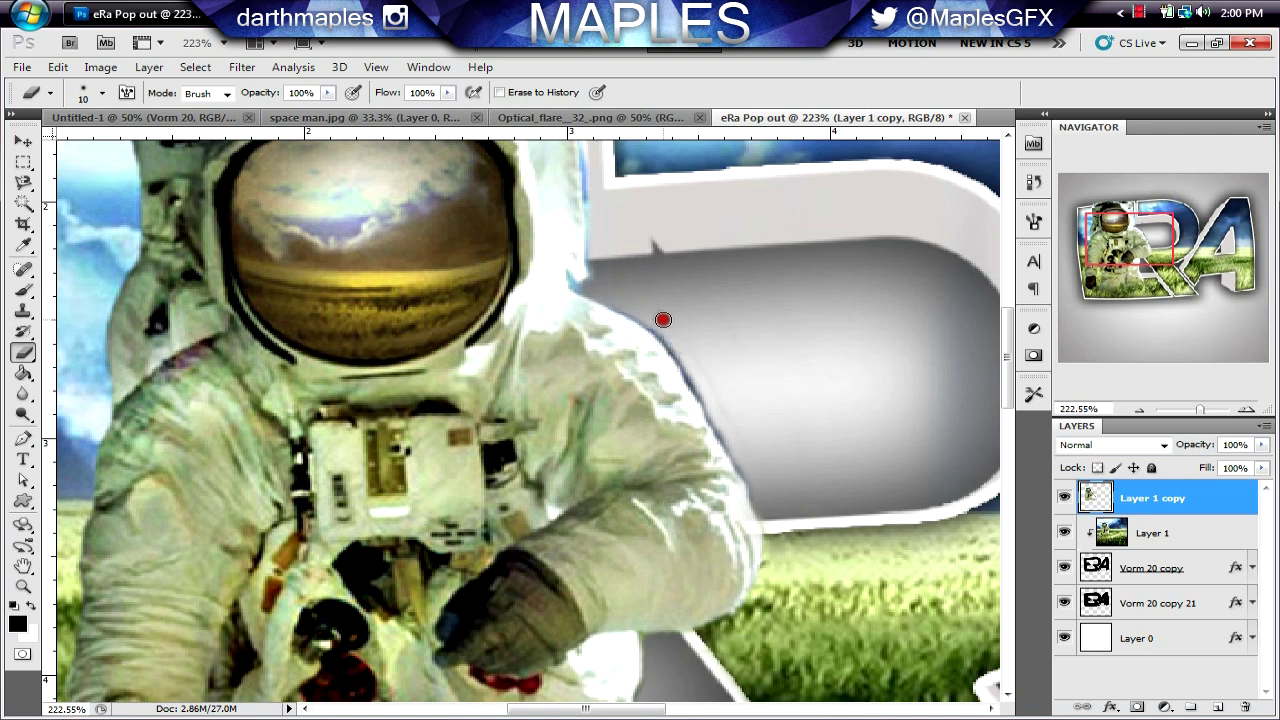
mouse_move(598, 292)
left_mouse_down()
mouse_move(671, 341)
mouse_move(709, 398)
left_mouse_up()
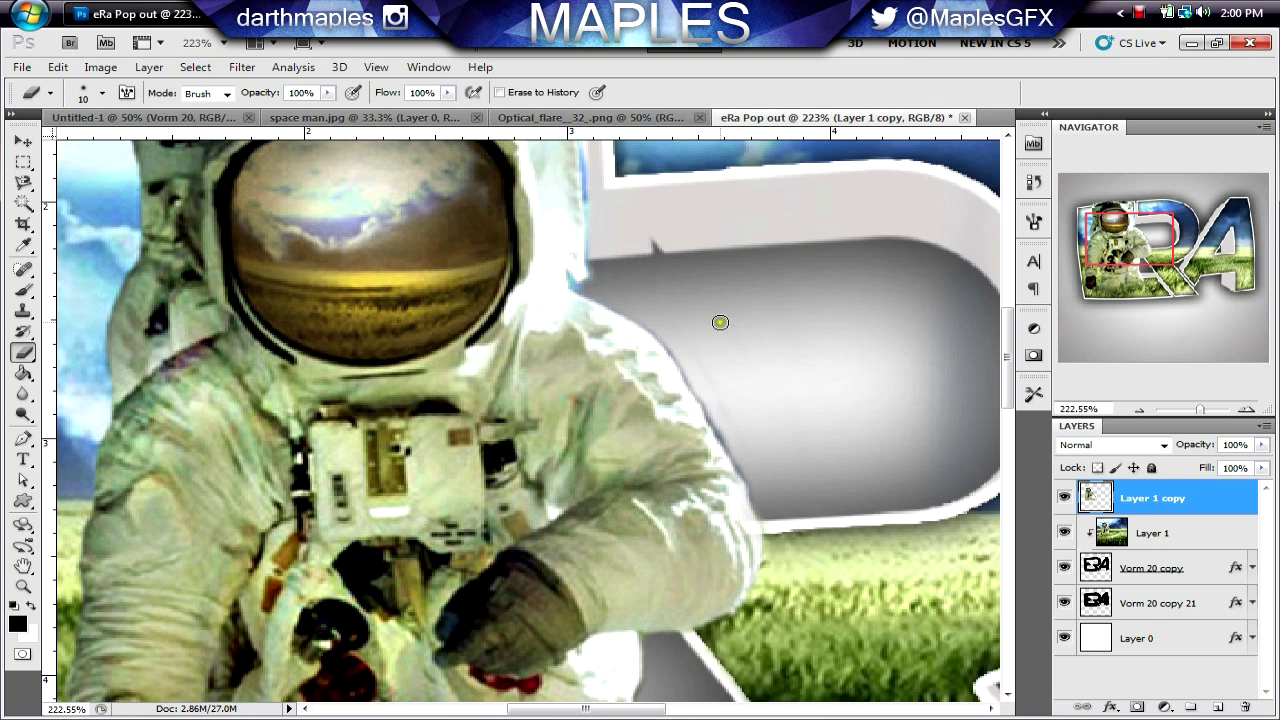
left_click(753, 477)
left_click_drag(753, 477, 718, 407)
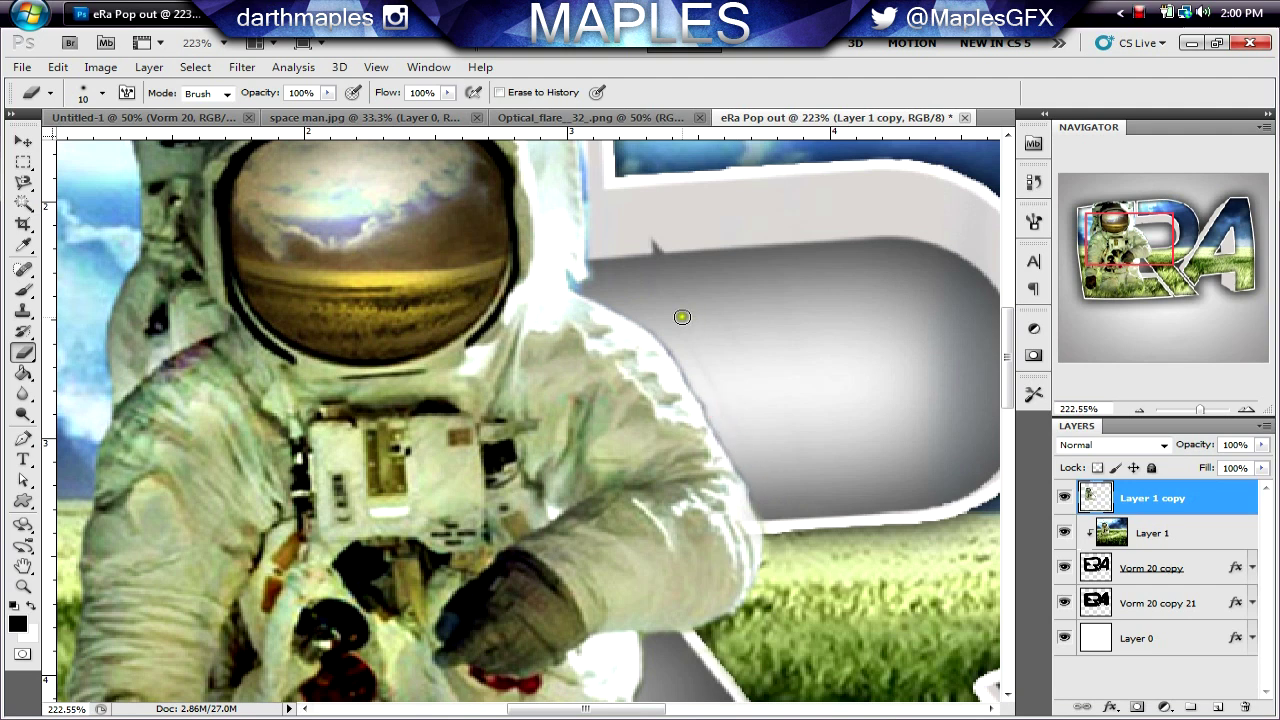
left_click_drag(655, 323, 732, 444)
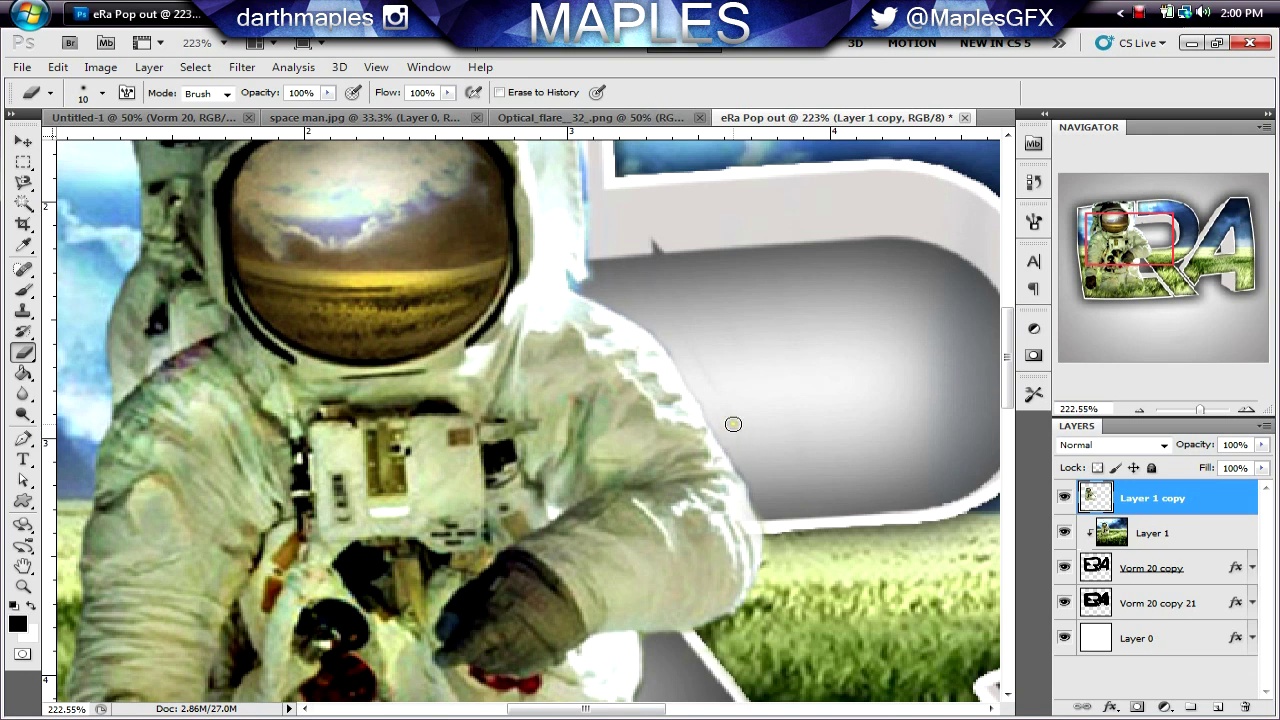
left_click(594, 289)
mouse_move(594, 289)
left_mouse_down()
mouse_move(678, 352)
mouse_move(700, 350)
left_mouse_up()
left_click_drag(734, 395, 659, 311)
Step: Erase the leftover fringe along the top of the helmet and backpack and down the backpack edge beside the R
left_click_drag(1118, 262, 1130, 215)
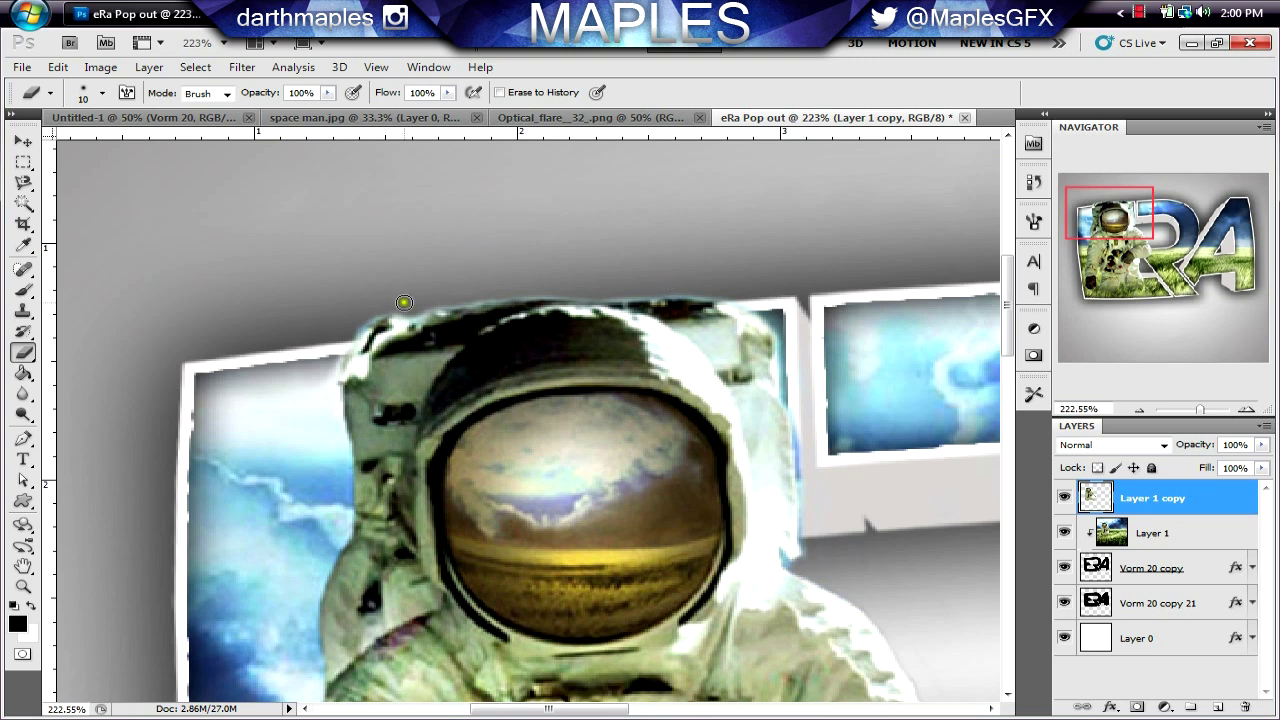
mouse_move(411, 312)
left_mouse_down()
mouse_move(372, 307)
mouse_move(340, 345)
mouse_move(352, 368)
left_mouse_up()
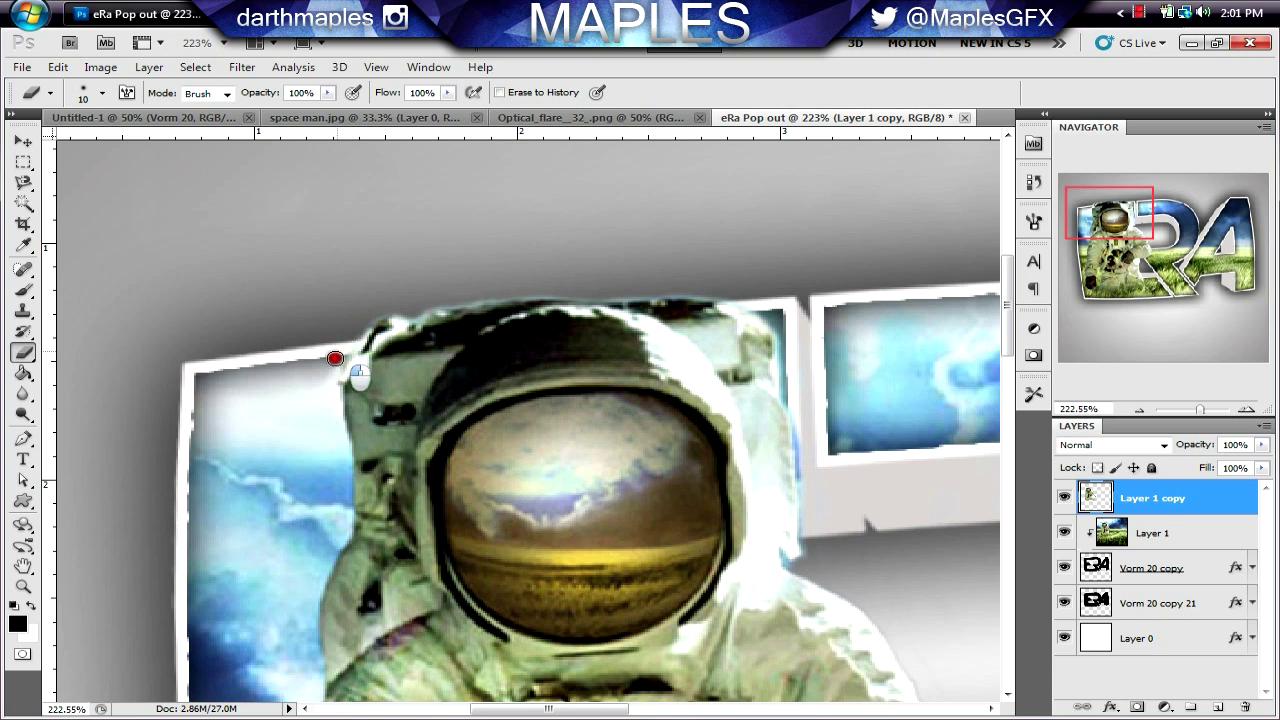
left_click_drag(325, 350, 332, 361)
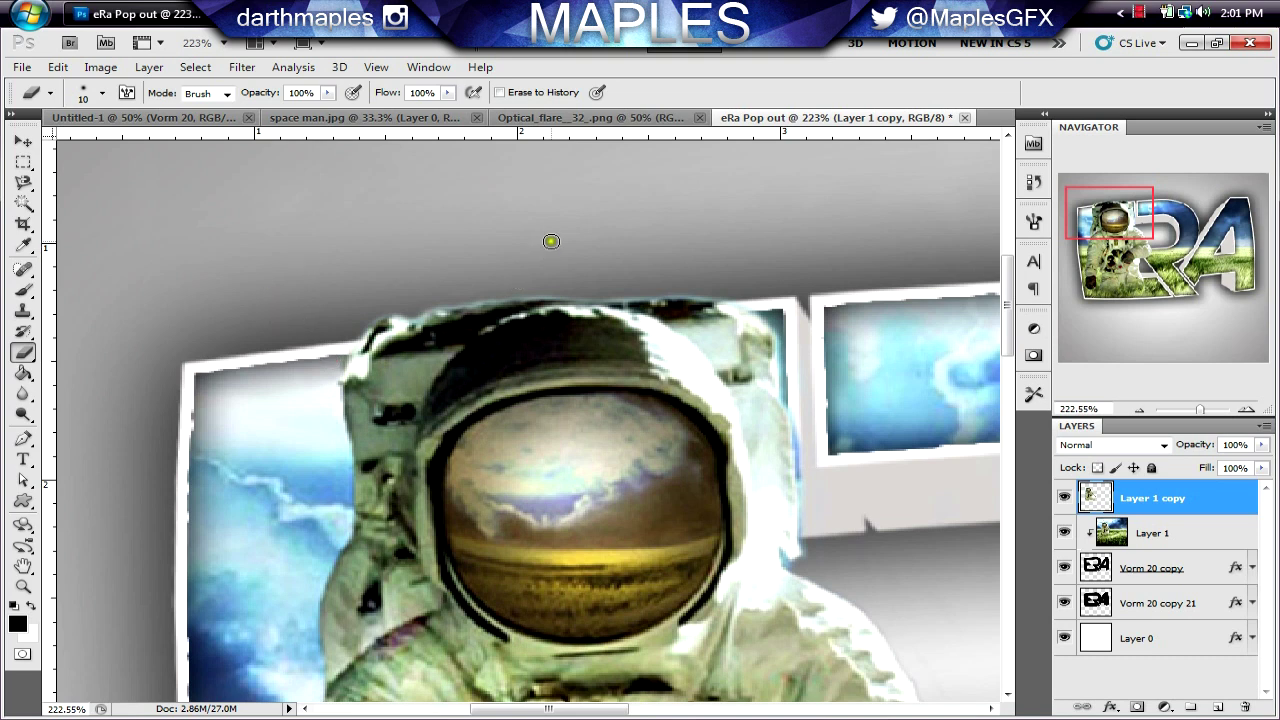
mouse_move(415, 312)
left_mouse_down()
mouse_move(429, 298)
mouse_move(498, 294)
left_mouse_up()
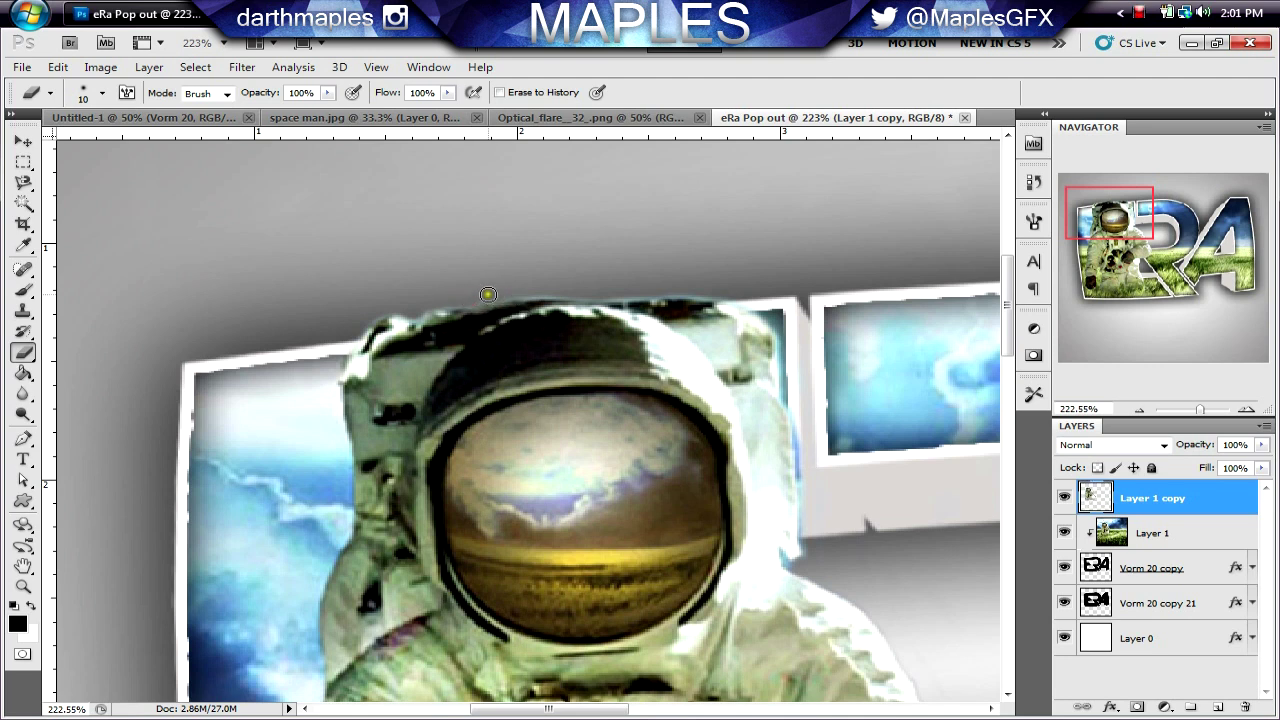
left_click_drag(521, 290, 720, 293)
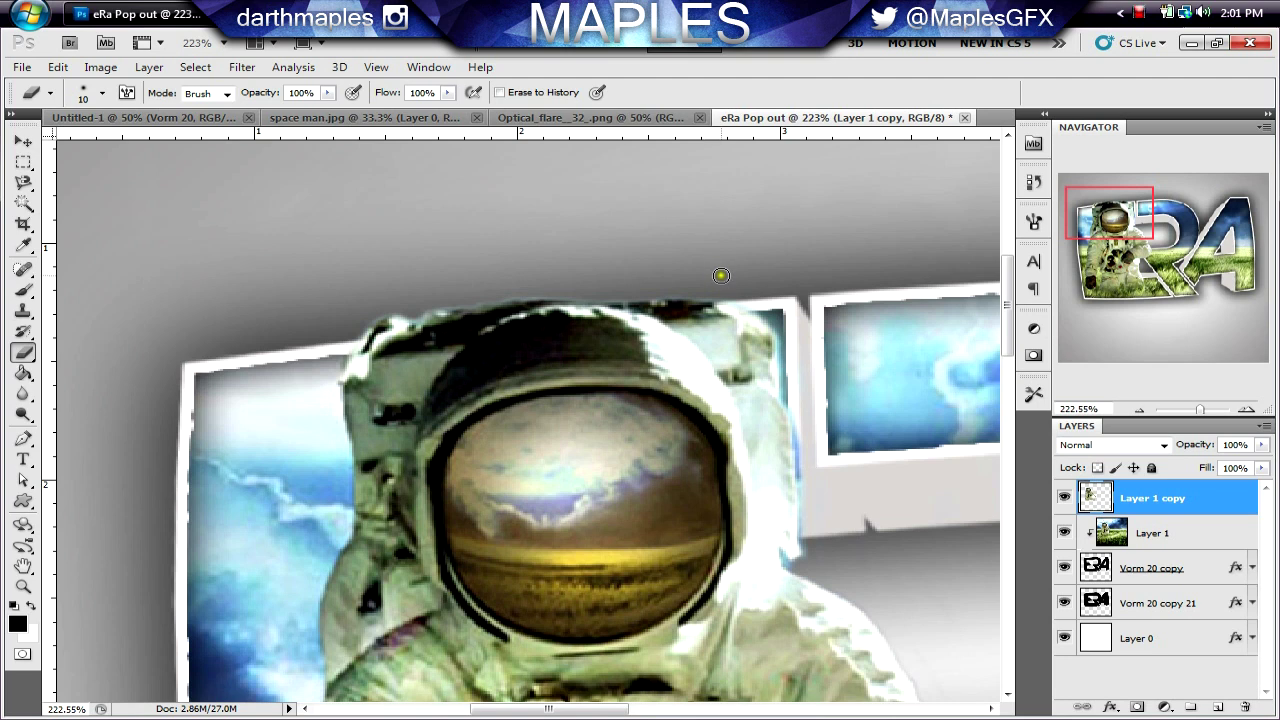
mouse_move(715, 296)
left_mouse_down()
mouse_move(745, 300)
mouse_move(779, 334)
mouse_move(786, 390)
mouse_move(806, 408)
mouse_move(780, 397)
mouse_move(796, 411)
mouse_move(800, 512)
mouse_move(818, 551)
mouse_move(794, 492)
mouse_move(806, 466)
mouse_move(809, 502)
mouse_move(799, 475)
left_mouse_up()
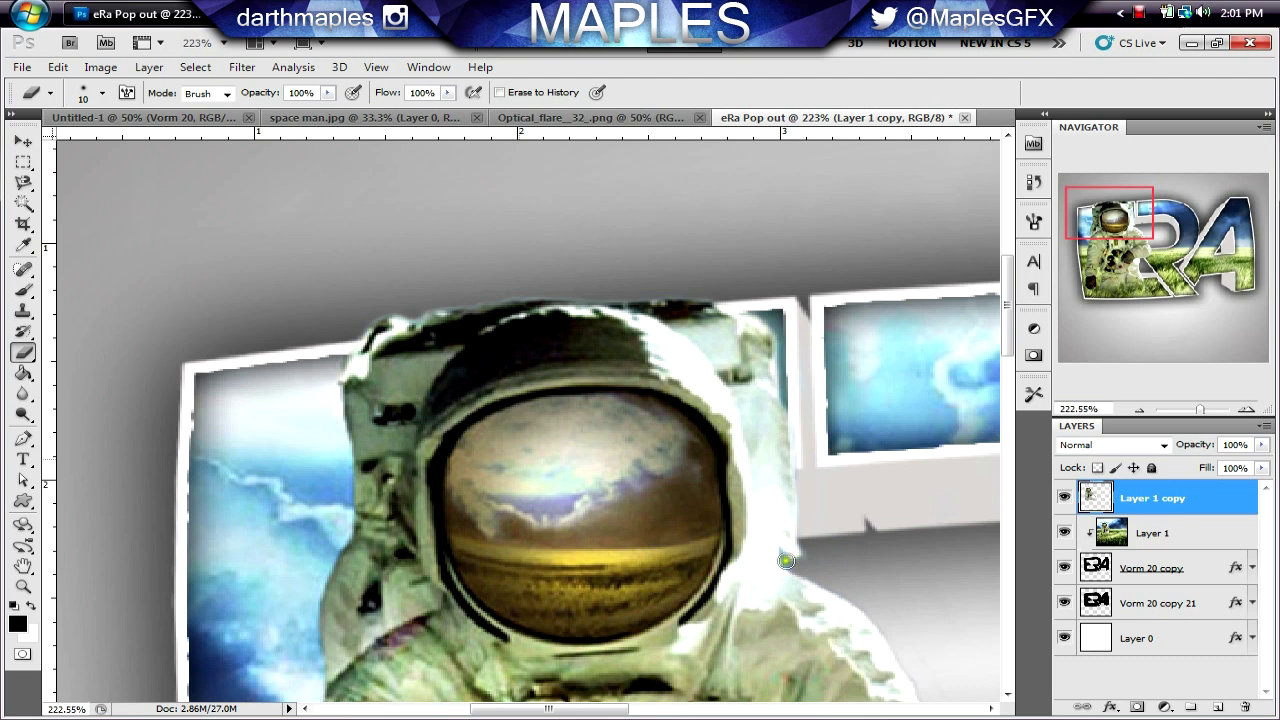
Step: Reduce the eraser to 6 px and erase the blue remnant where the backpack meets the shoulder beside the R
left_click(103, 93)
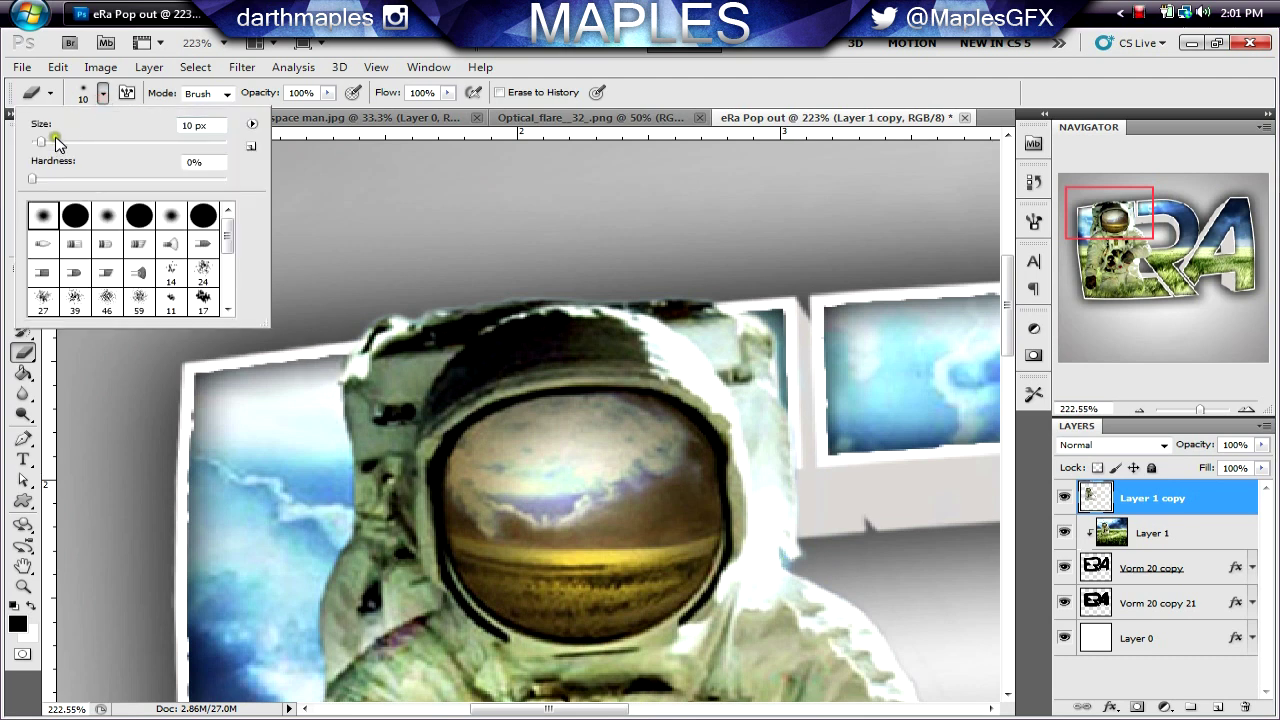
left_click_drag(46, 139, 37, 141)
left_click(788, 567)
left_click_drag(789, 567, 809, 553)
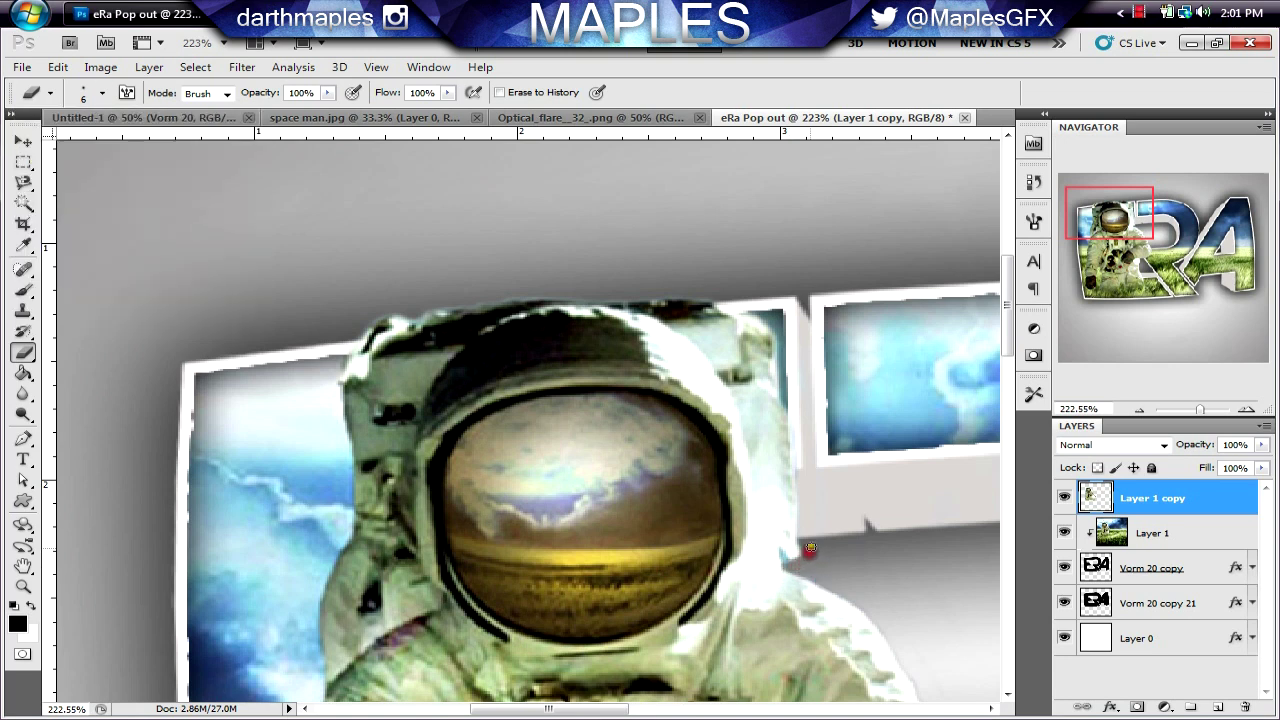
Step: Set the eraser size to 3 px and touch up the small corner between the backpack and the shoulder
left_click(102, 93)
left_click(188, 130)
type("4")
key("Return")
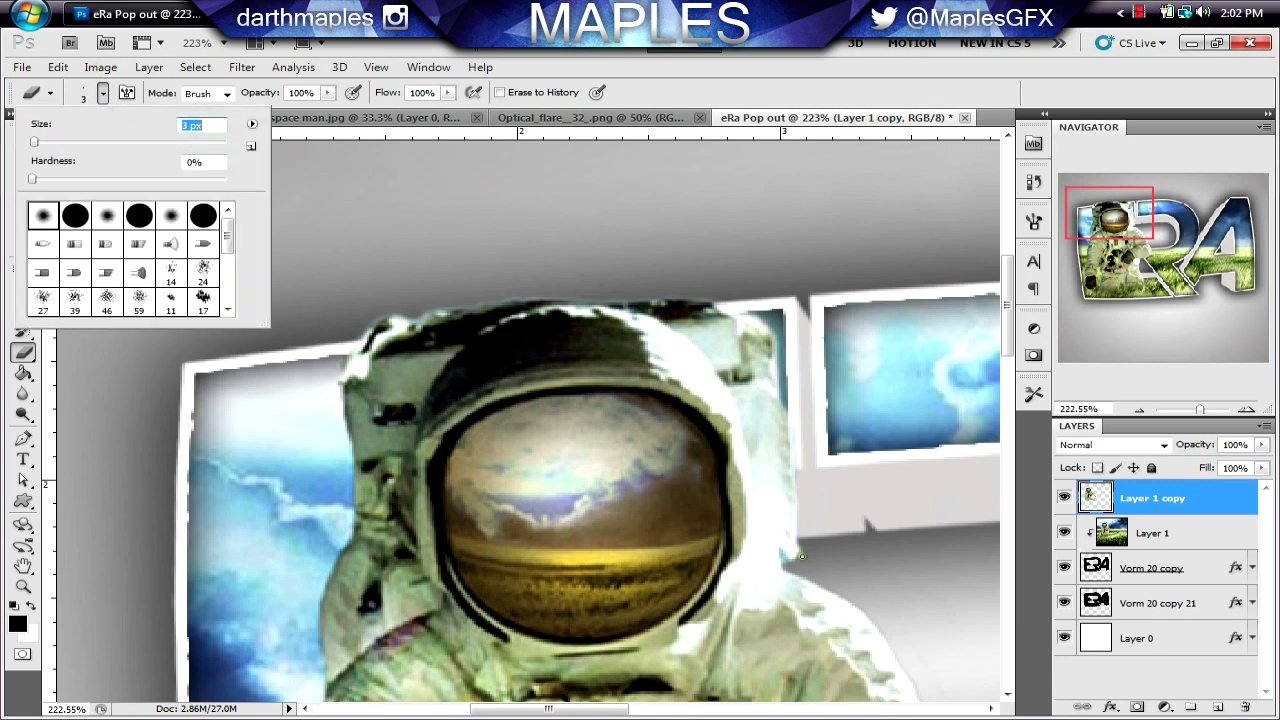
left_click(785, 563)
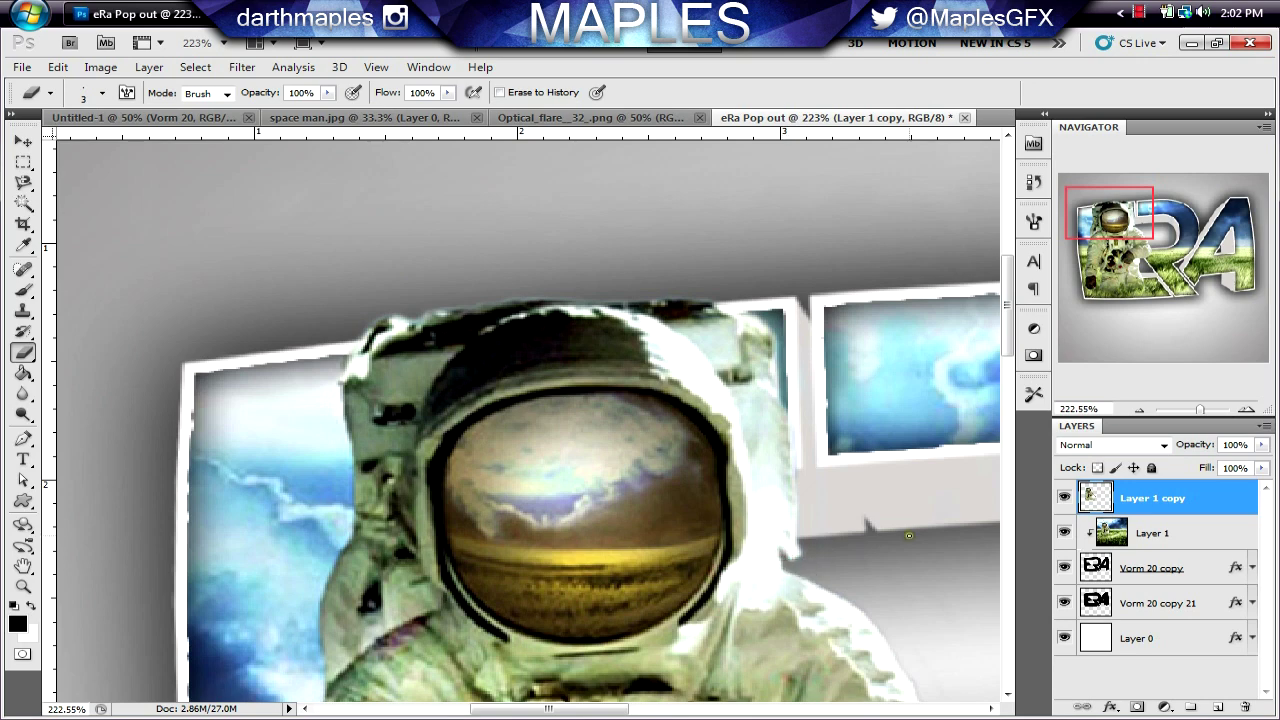
Step: Lower Layer 1 copy to 65% opacity and, with a 13 px eraser, remove the grass between the astronaut's gloved forearm and leg
left_click_drag(1110, 226, 1105, 255)
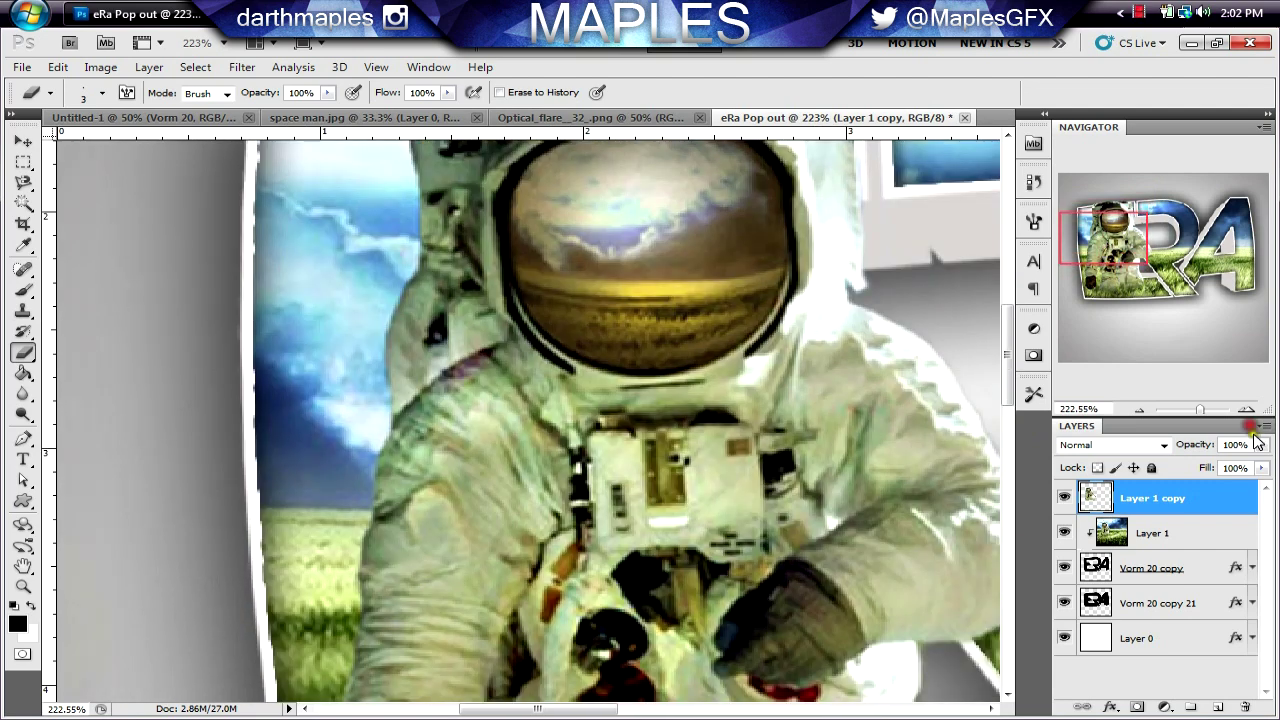
left_click(1261, 444)
left_click_drag(1260, 447, 1228, 468)
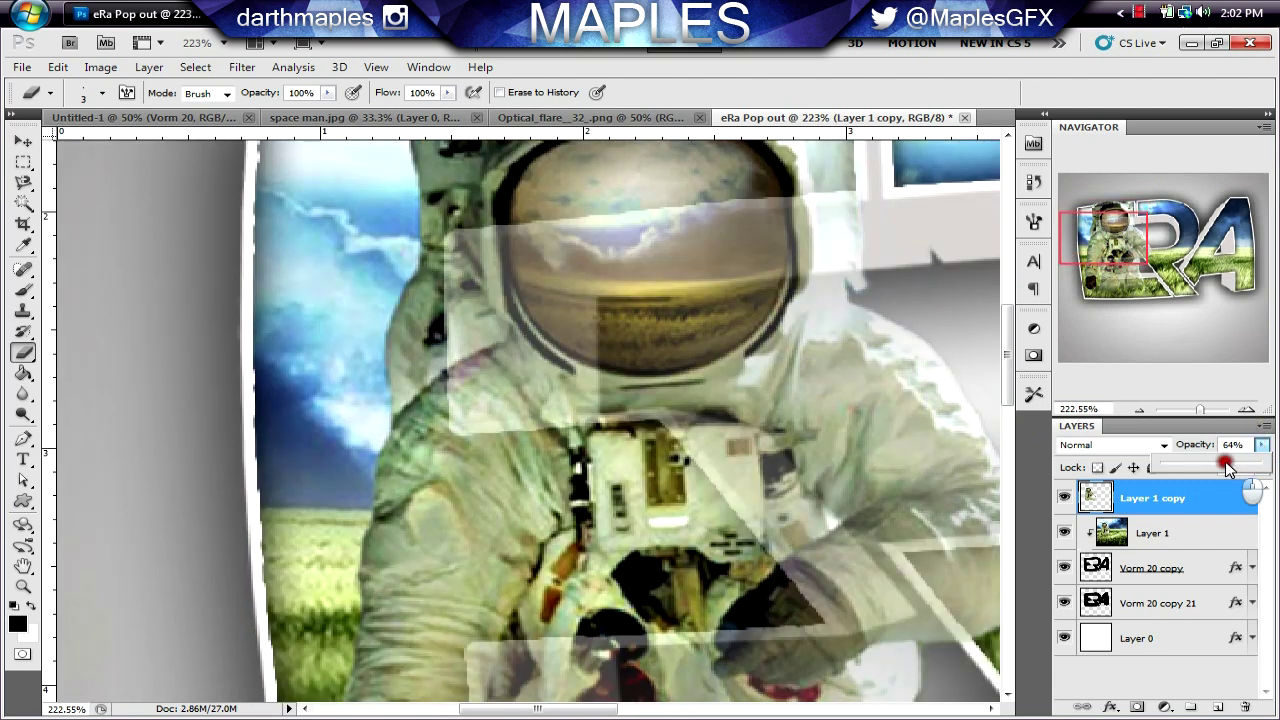
left_click_drag(1157, 268, 1139, 281)
left_click(105, 92)
left_click_drag(76, 146, 45, 148)
left_click(453, 541)
mouse_move(453, 541)
left_mouse_down()
mouse_move(456, 558)
mouse_move(444, 466)
mouse_move(453, 577)
mouse_move(444, 485)
mouse_move(441, 627)
left_mouse_up()
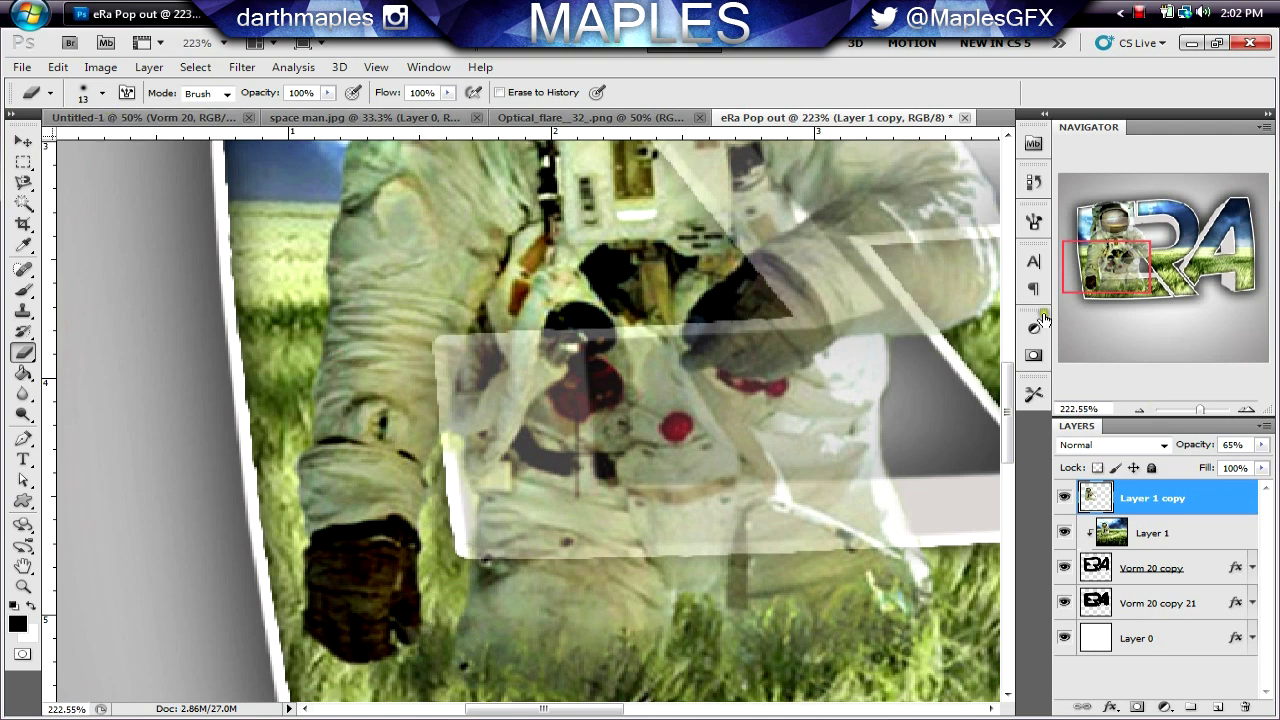
Step: Switch to the Move tool and return the Layer 1 copy opacity to 100% with the whole logo in view
left_click(214, 43)
left_click(244, 88)
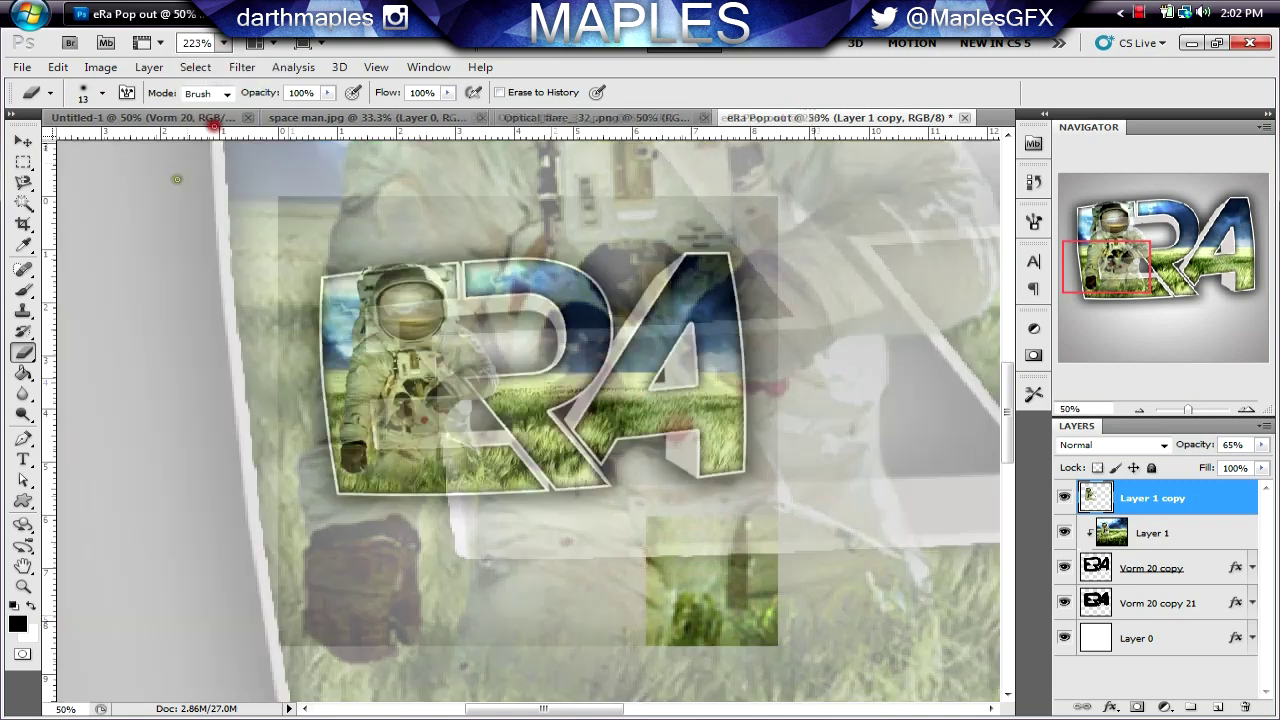
key("v")
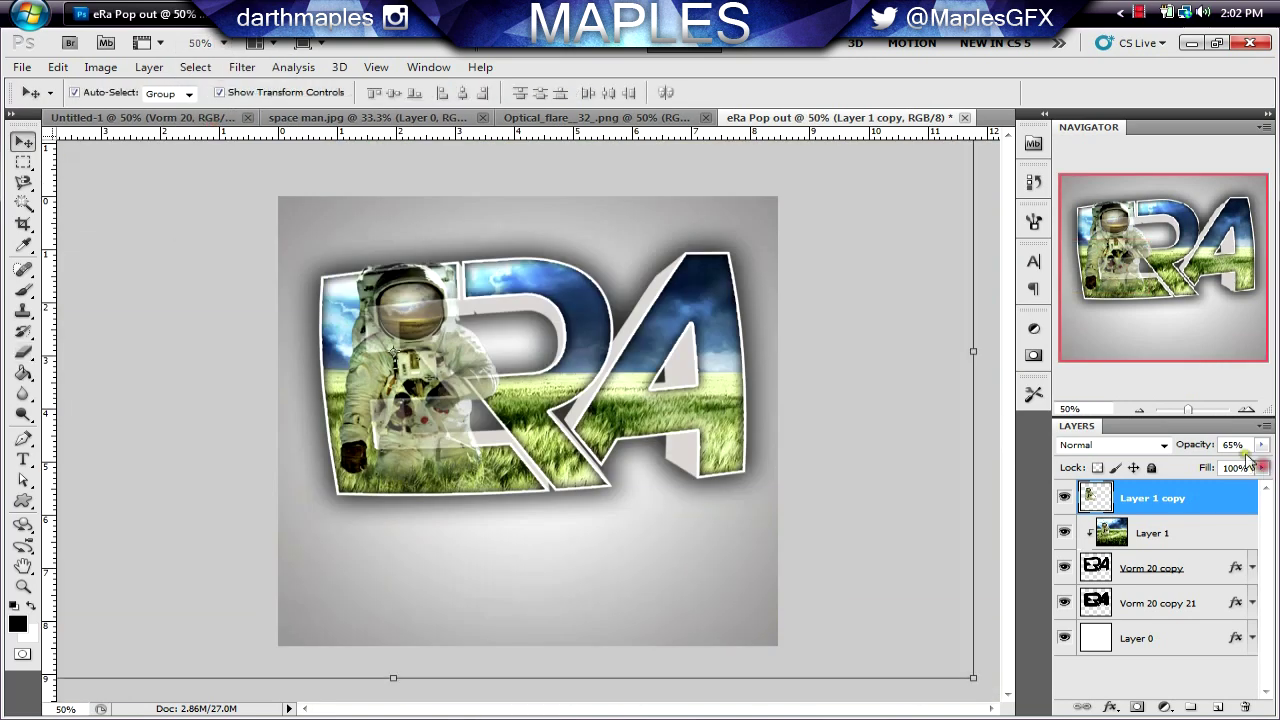
mouse_move(1262, 444)
left_mouse_down()
mouse_move(1250, 466)
mouse_move(1276, 469)
left_mouse_up()
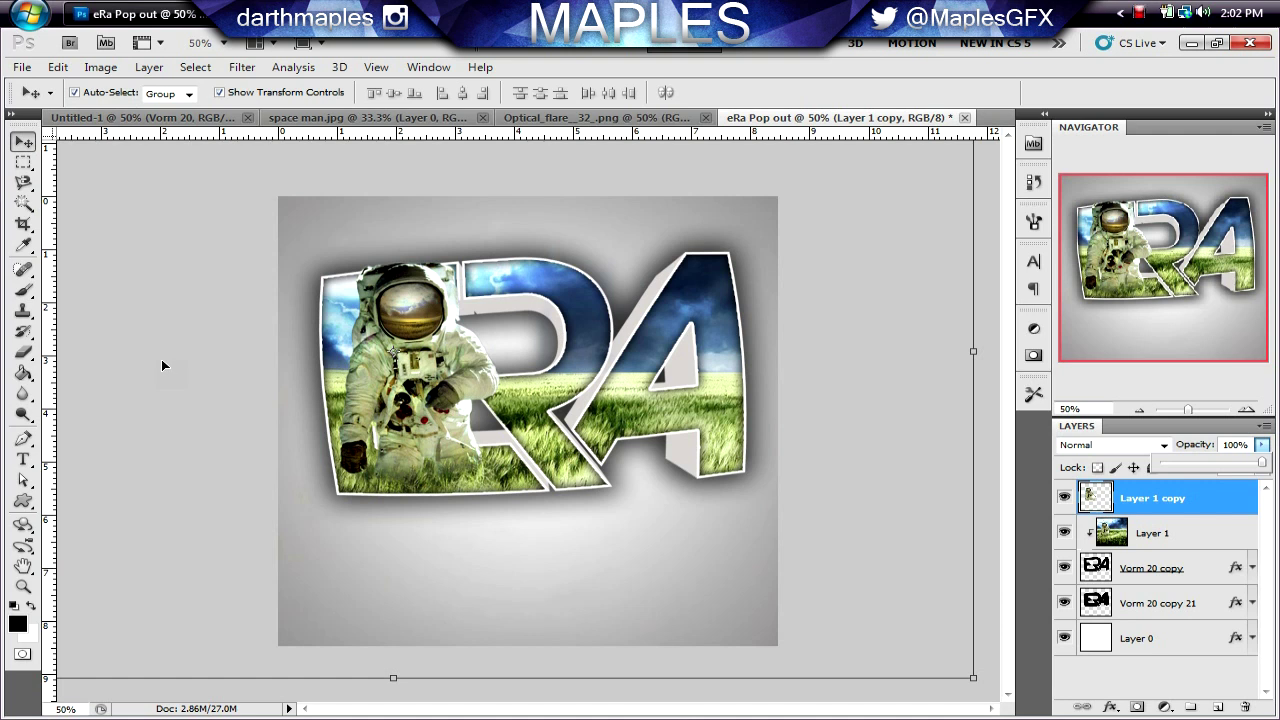
Step: Add a Multiply drop shadow to Layer 1 copy at 75% opacity, with 0 px distance, 16% spread and 5 px size
left_click(163, 364)
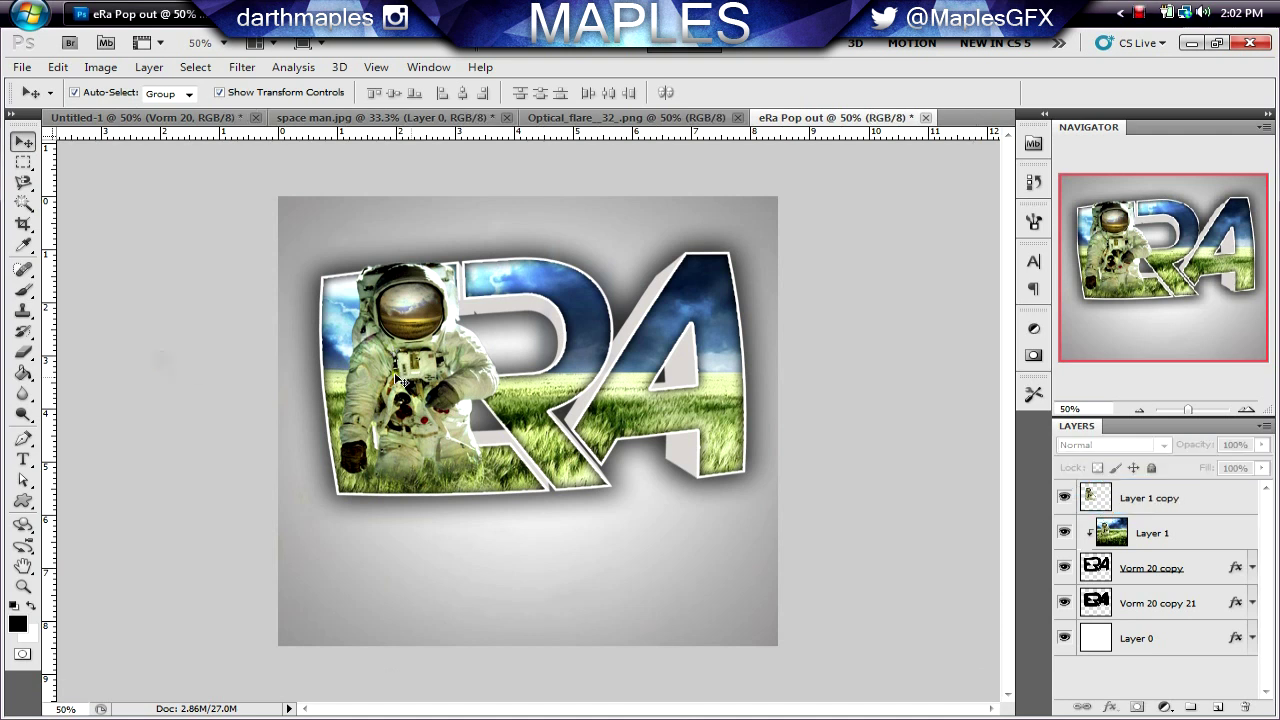
left_click(1186, 500)
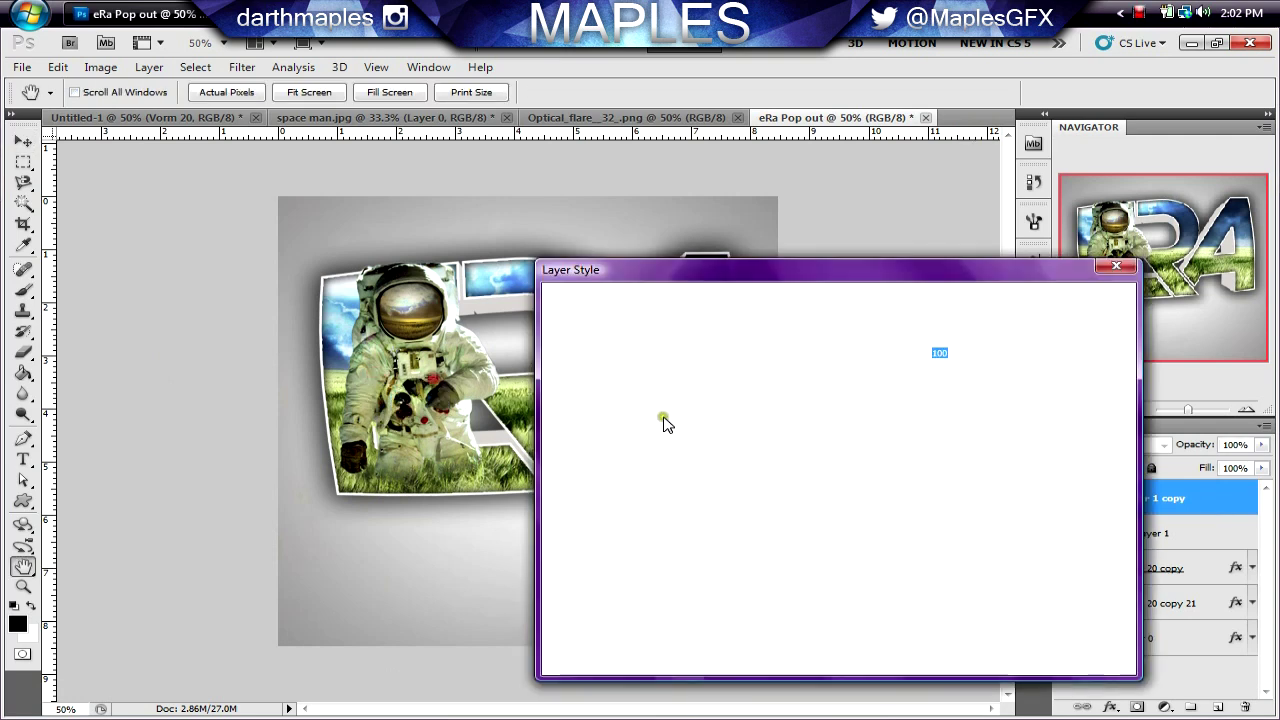
left_click(608, 348)
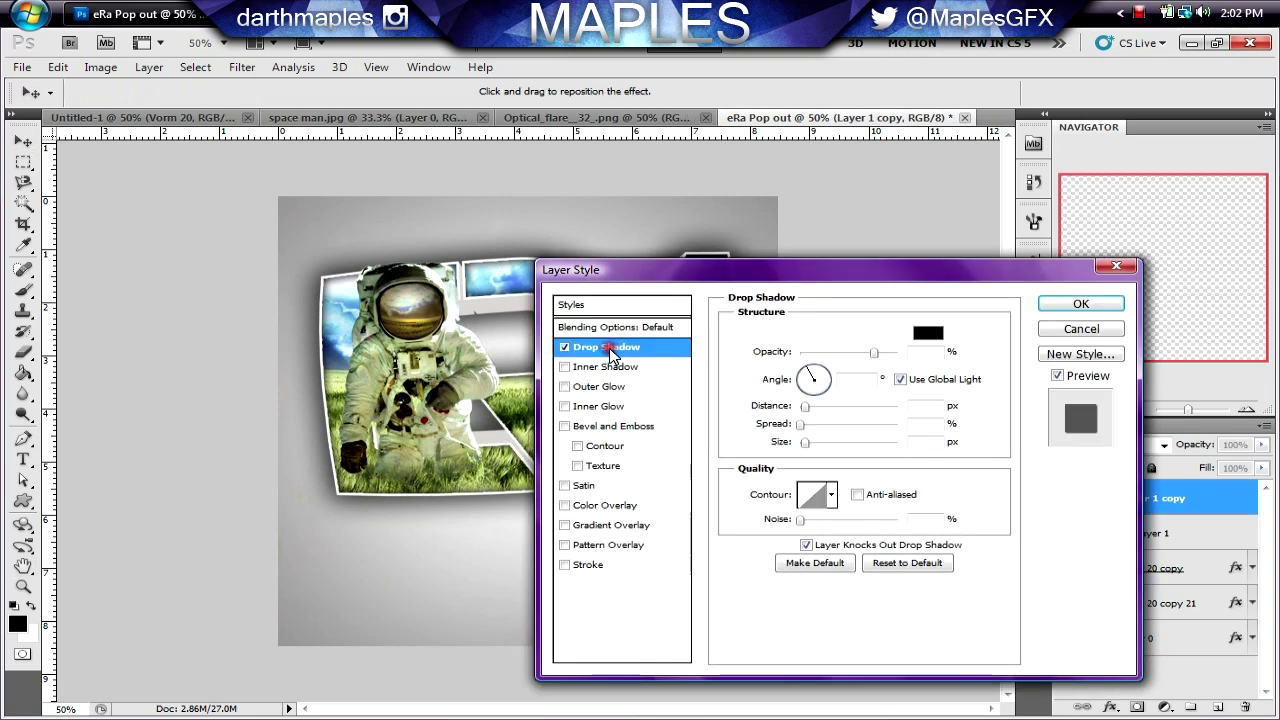
mouse_move(807, 407)
left_mouse_down()
mouse_move(783, 406)
mouse_move(820, 426)
left_mouse_up()
left_click_drag(857, 280, 884, 352)
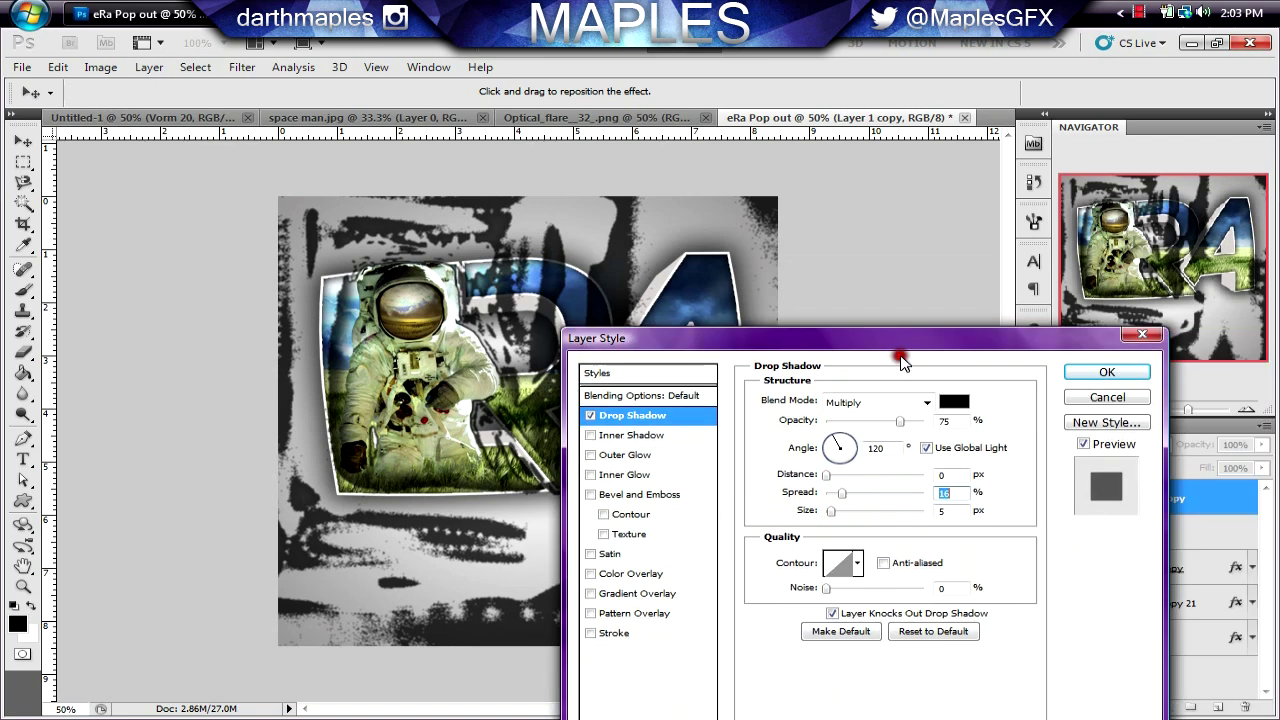
left_click(1100, 373)
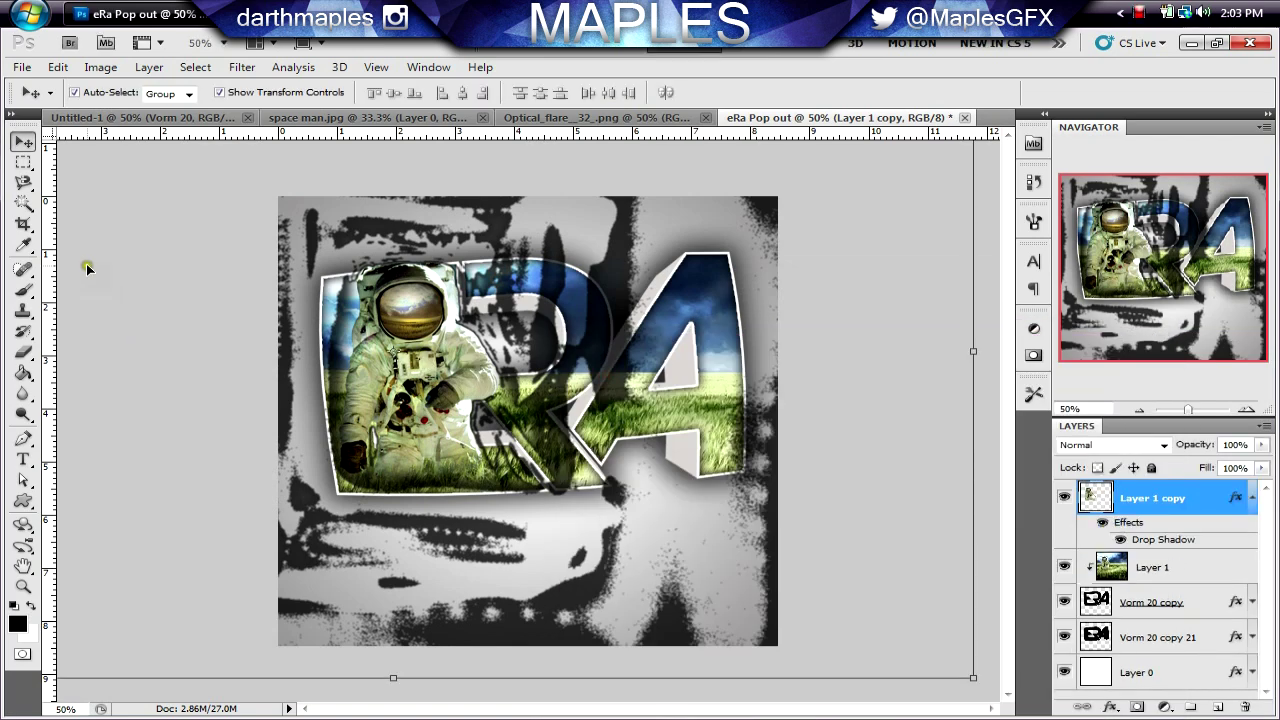
Step: With a 71 px eraser, remove the stray shadowed remnants on Layer 1 copy around the A and the canvas's right side
left_click(20, 350)
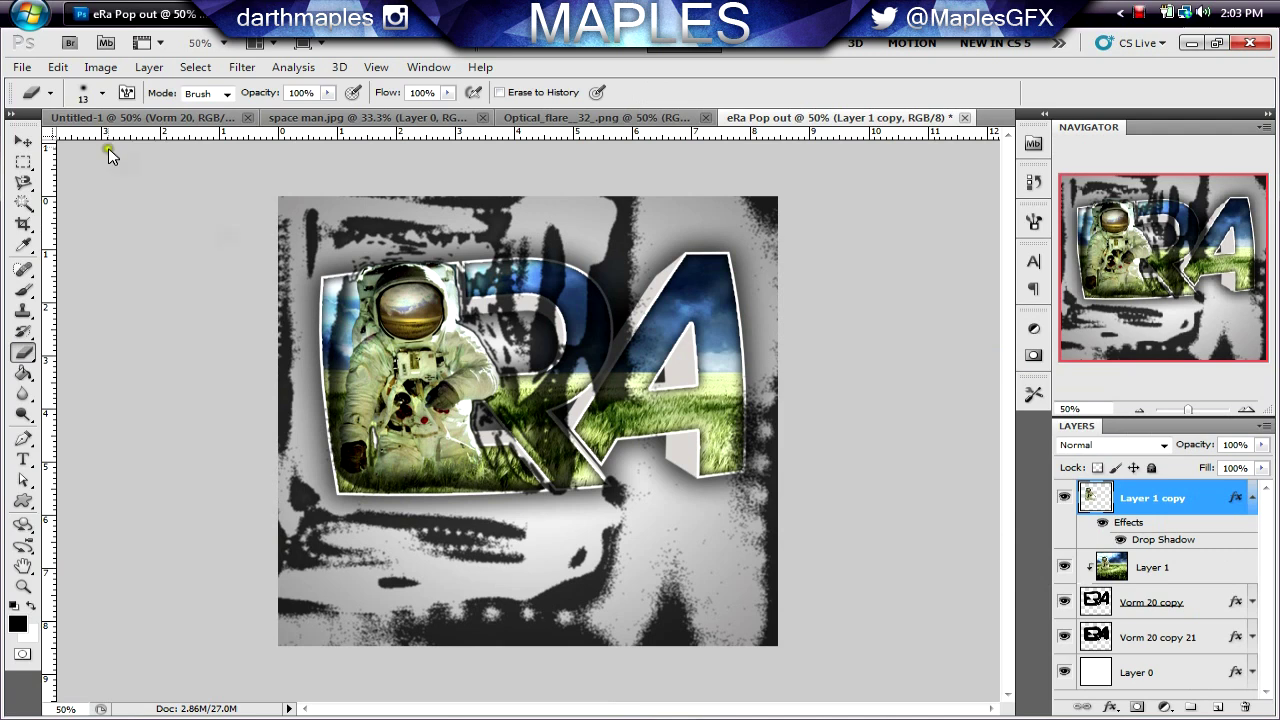
left_click(102, 92)
left_click_drag(65, 148, 100, 142)
mouse_move(744, 207)
left_mouse_down()
mouse_move(766, 203)
mouse_move(766, 609)
mouse_move(771, 423)
mouse_move(775, 540)
mouse_move(737, 406)
mouse_move(760, 434)
mouse_move(719, 521)
mouse_move(743, 591)
mouse_move(731, 640)
mouse_move(691, 626)
mouse_move(661, 544)
mouse_move(657, 647)
mouse_move(702, 636)
mouse_move(645, 487)
mouse_move(608, 533)
mouse_move(603, 686)
mouse_move(583, 661)
mouse_move(534, 651)
left_mouse_up()
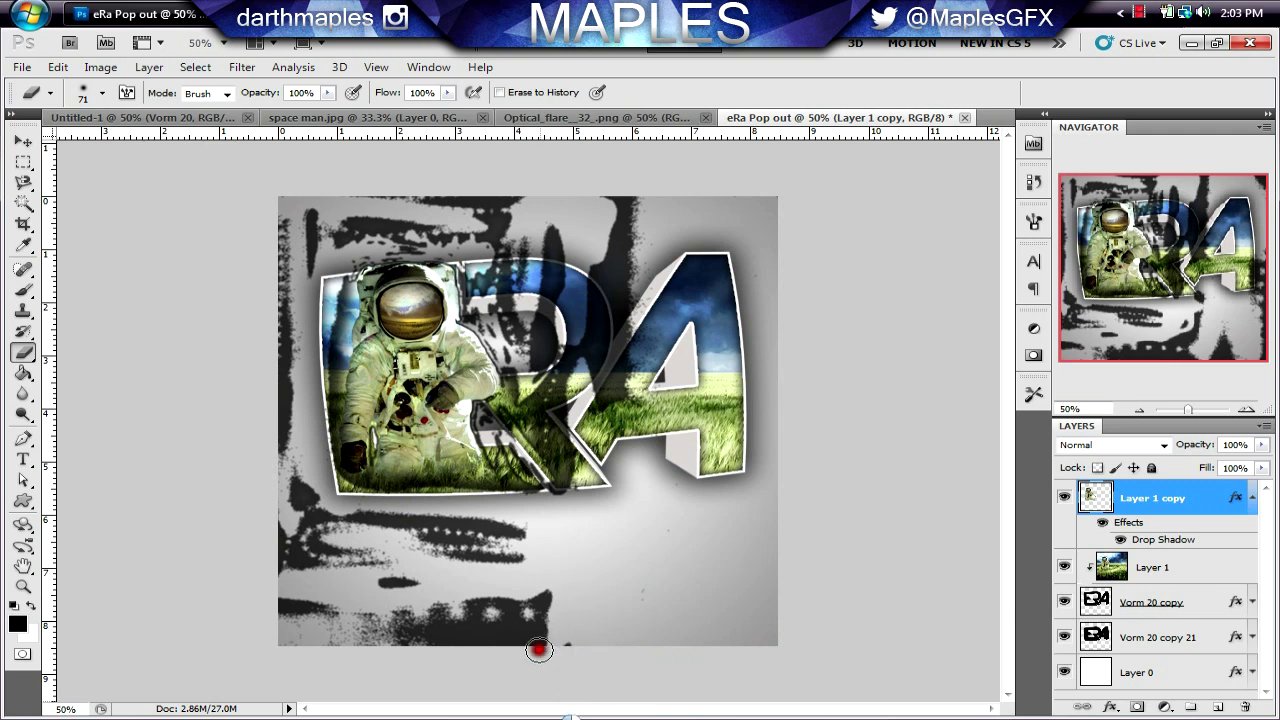
Step: Enlarge the eraser to 141 px and clear the remaining stray shadowed remnants around the astronaut and across the canvas's left side
left_click(86, 96)
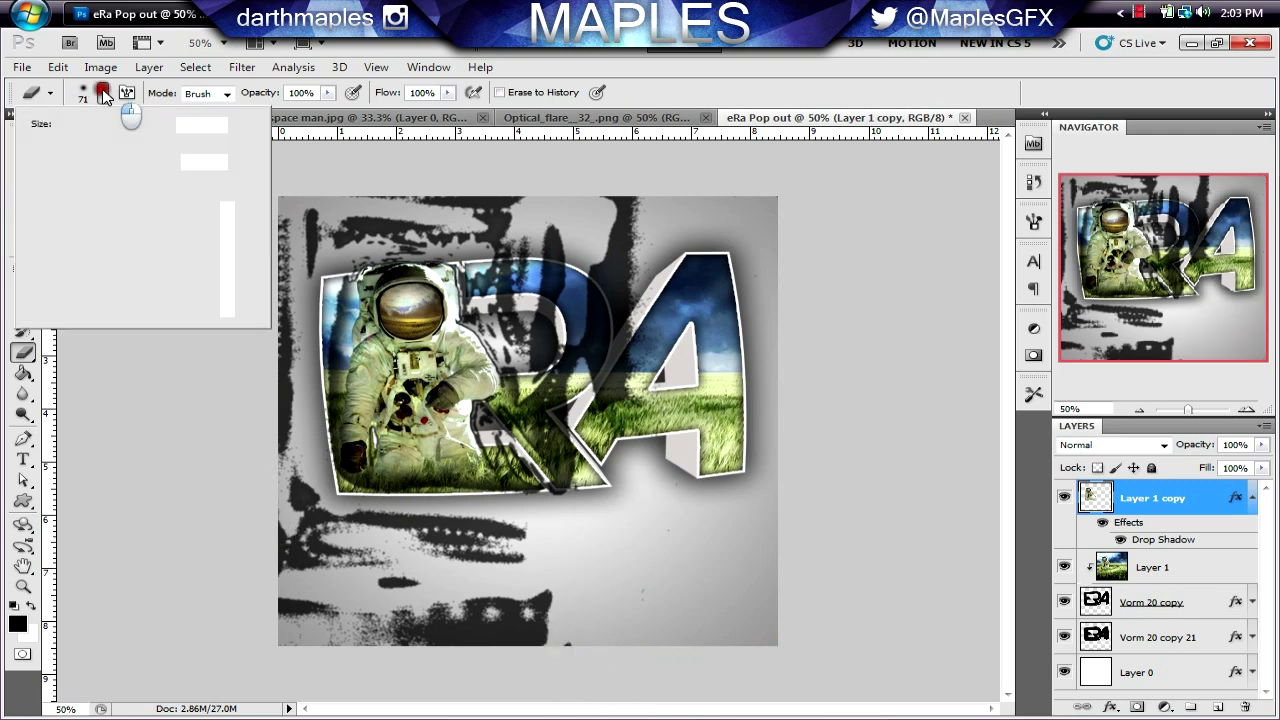
left_click(469, 633)
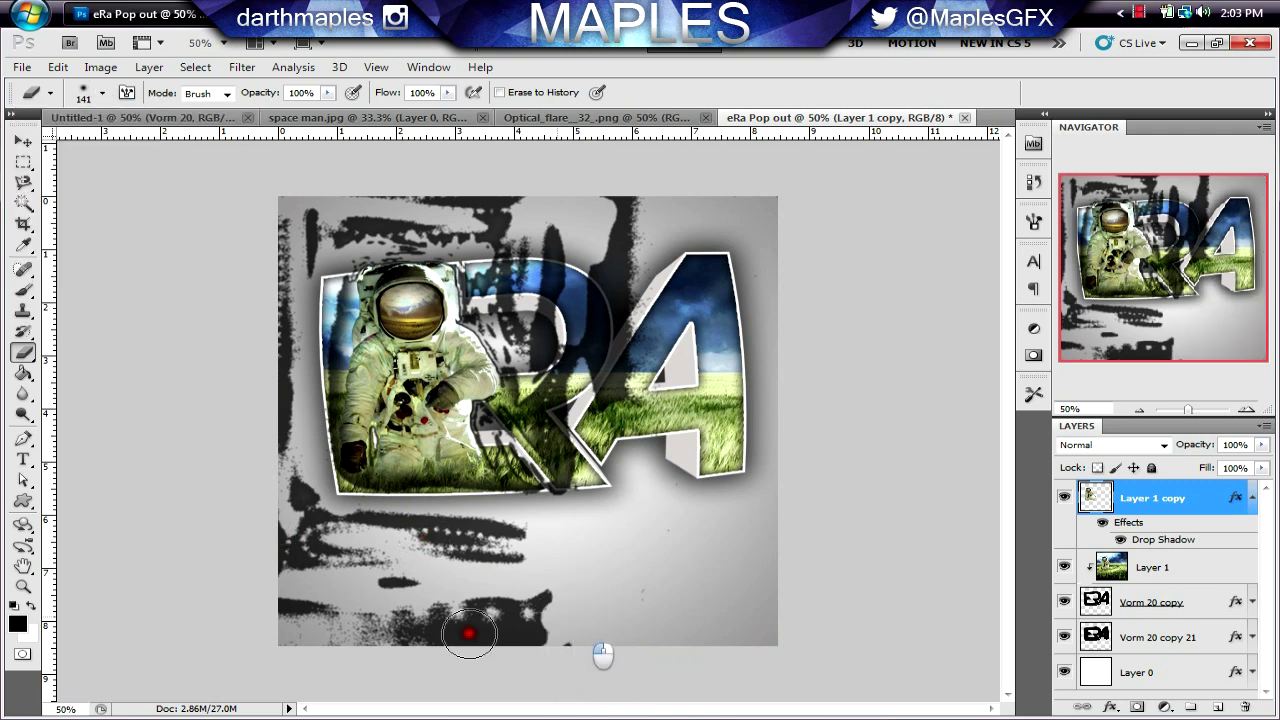
mouse_move(469, 633)
left_mouse_down()
mouse_move(339, 614)
mouse_move(590, 603)
mouse_move(305, 591)
mouse_move(480, 649)
mouse_move(387, 628)
mouse_move(443, 614)
mouse_move(270, 569)
mouse_move(296, 528)
mouse_move(531, 536)
mouse_move(281, 519)
mouse_move(281, 568)
mouse_move(267, 187)
mouse_move(292, 499)
mouse_move(291, 222)
mouse_move(303, 219)
mouse_move(308, 242)
mouse_move(292, 270)
mouse_move(315, 236)
mouse_move(343, 228)
mouse_move(508, 211)
mouse_move(343, 191)
mouse_move(635, 196)
mouse_move(596, 389)
mouse_move(612, 313)
mouse_move(578, 317)
mouse_move(566, 385)
mouse_move(546, 350)
mouse_move(555, 262)
mouse_move(530, 436)
mouse_move(550, 495)
mouse_move(560, 320)
mouse_move(506, 266)
mouse_move(512, 311)
mouse_move(482, 237)
mouse_move(414, 214)
mouse_move(294, 234)
mouse_move(199, 231)
left_mouse_up()
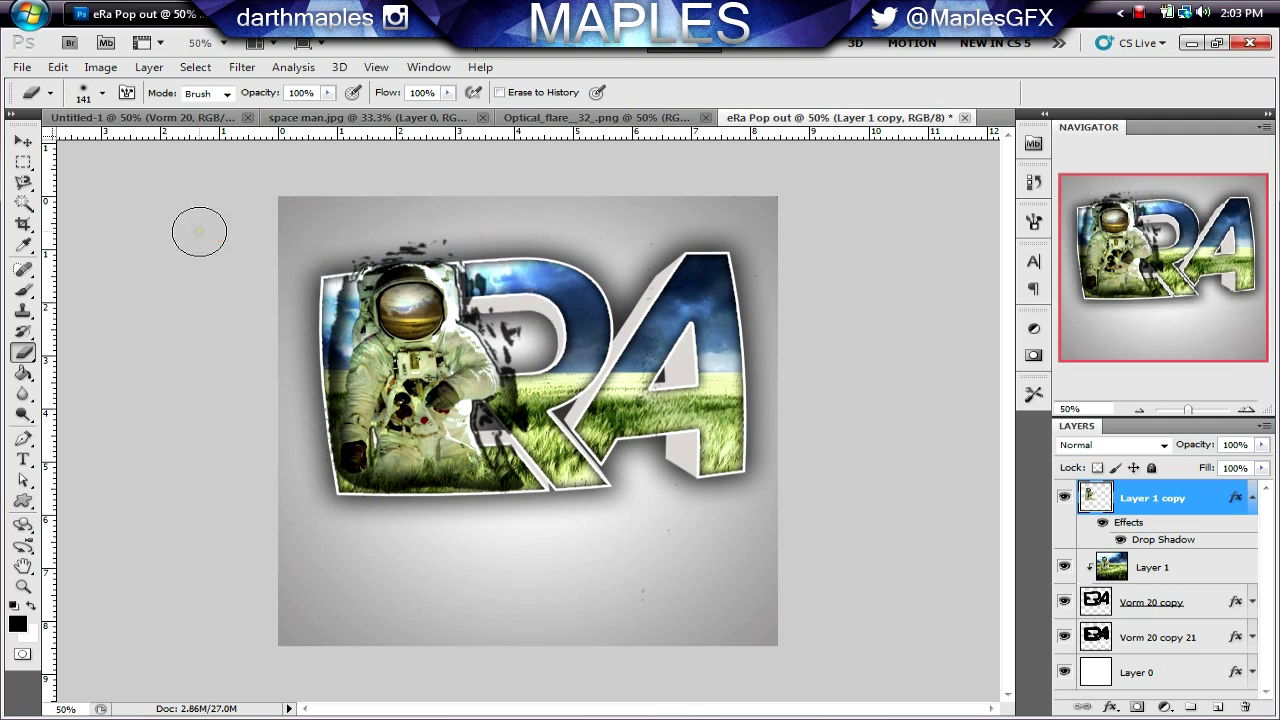
Step: Compare Layer 1 copy with and without its drop shadow, and reduce the shadow's spread to 6%
left_click_drag(1212, 503, 734, 399)
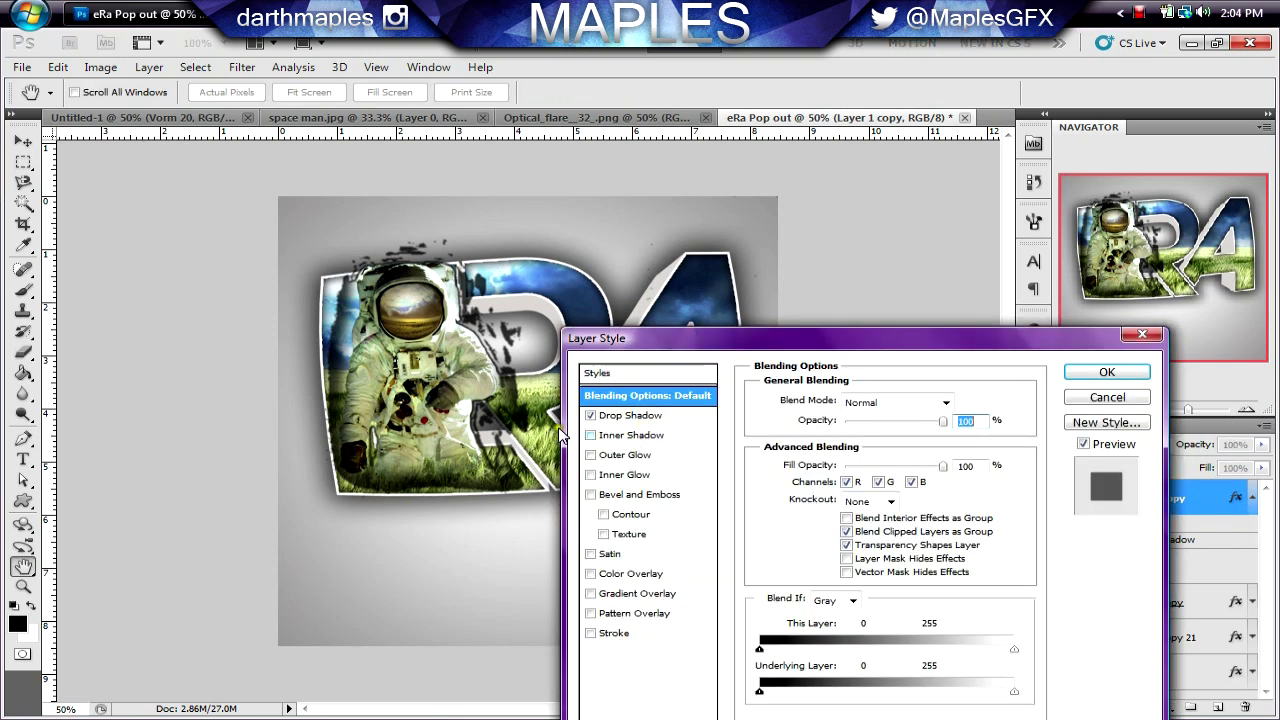
left_click(591, 416)
left_click(591, 416)
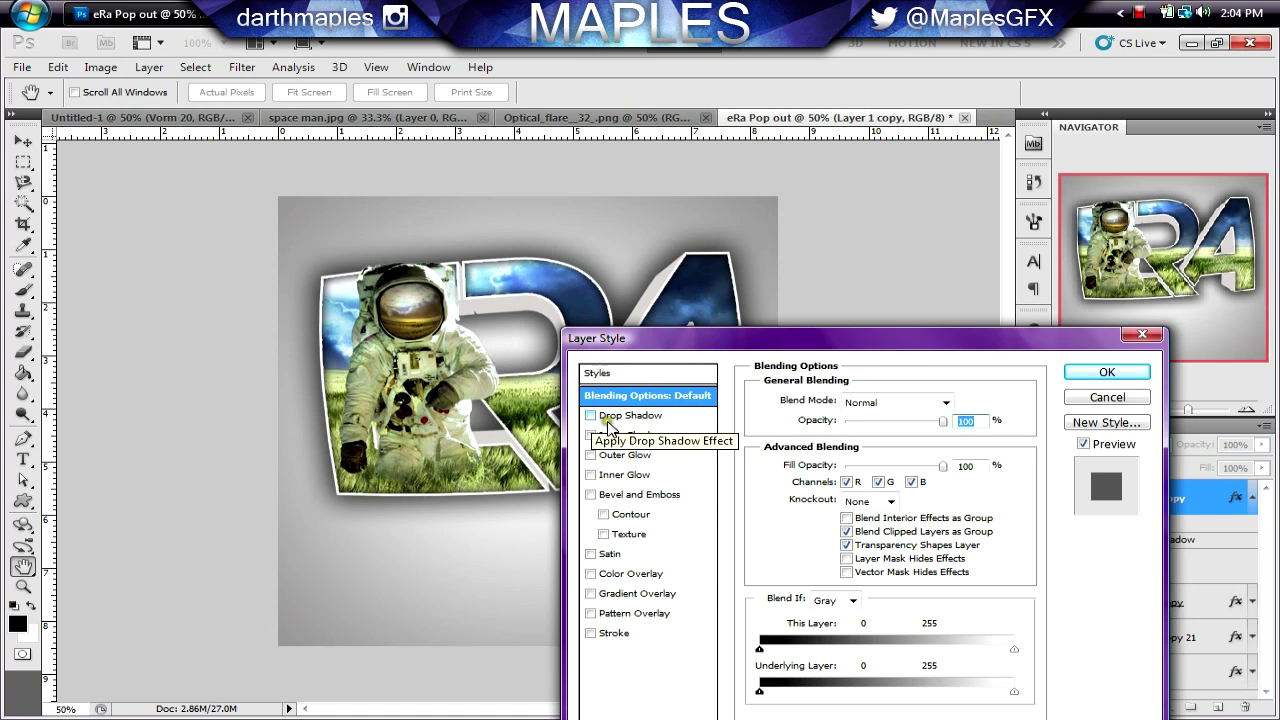
left_click(591, 416)
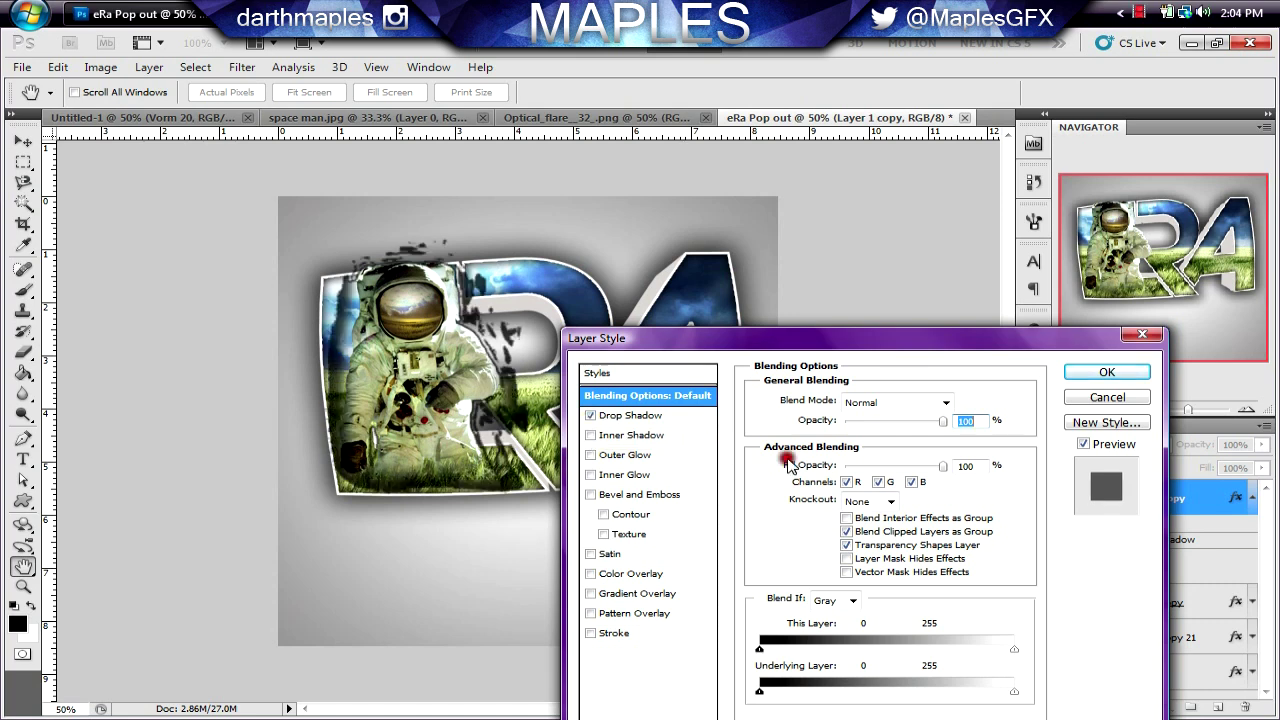
left_click(680, 416)
left_click_drag(842, 493, 835, 500)
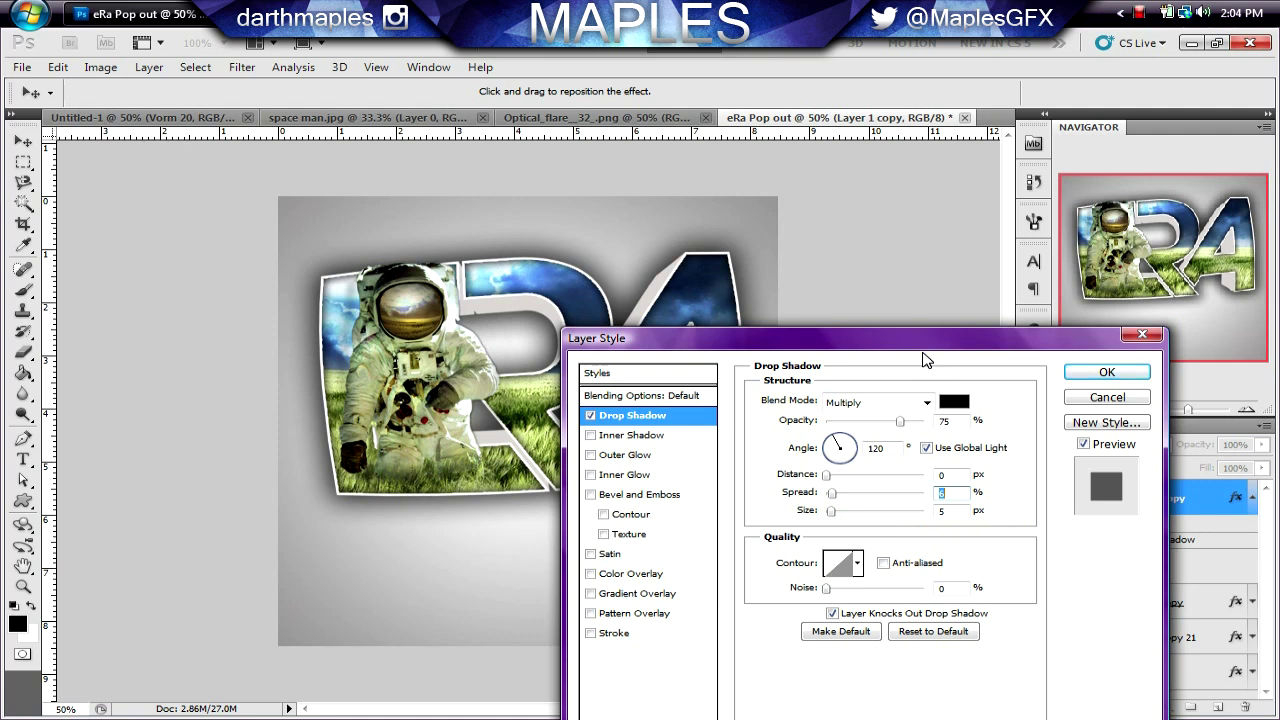
left_click_drag(929, 329, 953, 421)
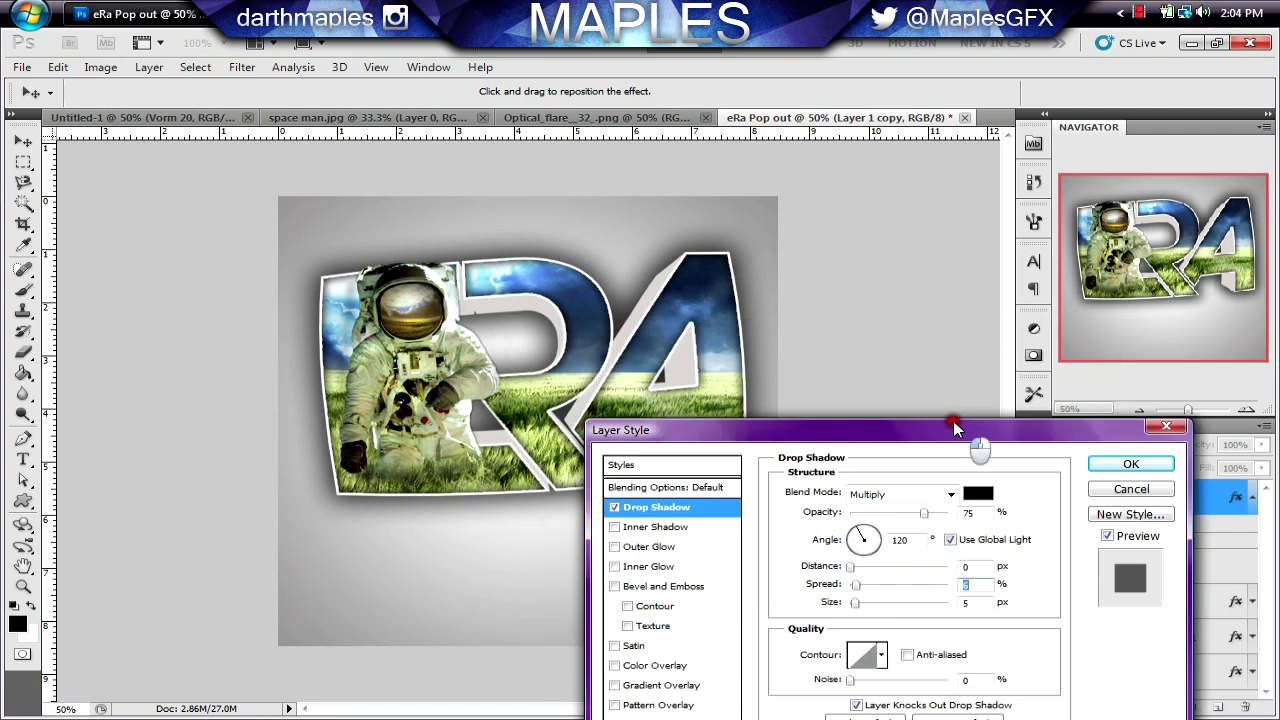
left_click(1160, 469)
Step: Copy the blue flare from Optical_flare__32_.png into the eRa Pop out document with the Move tool and place it over the R
left_click(22, 143)
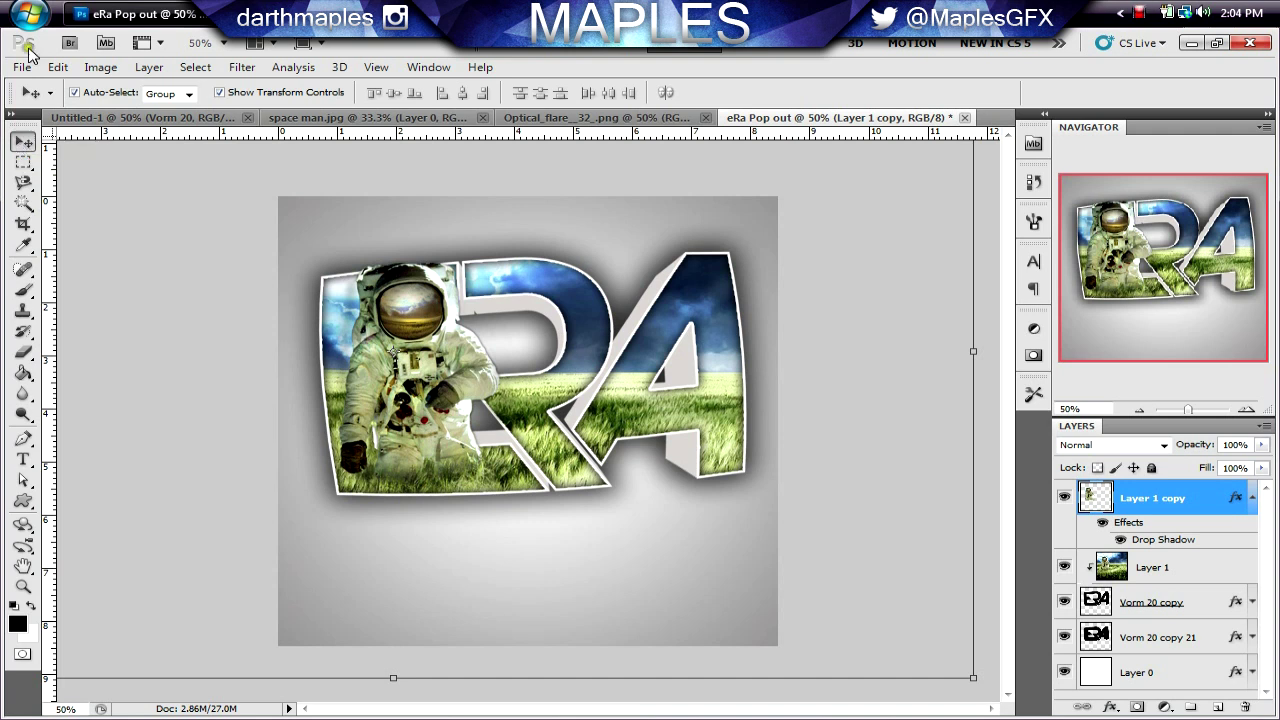
left_click(405, 218)
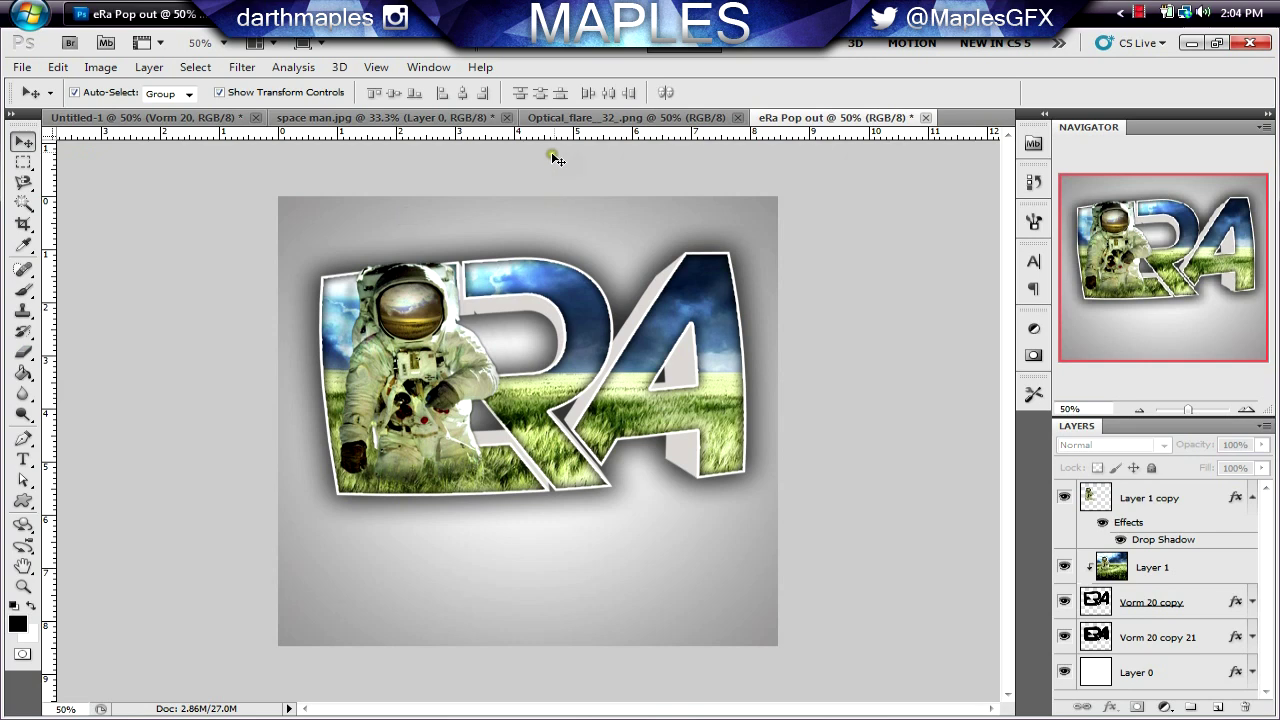
left_click(580, 120)
left_click(528, 242)
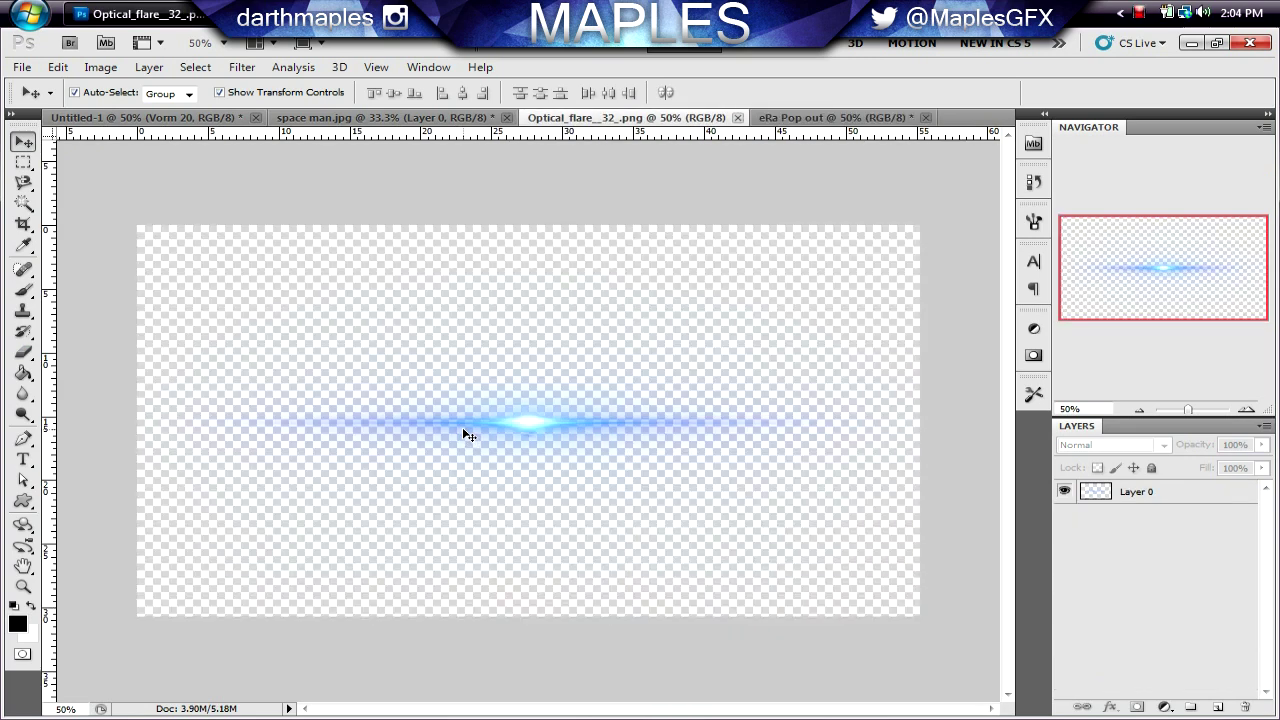
left_click_drag(528, 425, 600, 336)
left_click_drag(530, 367, 517, 376)
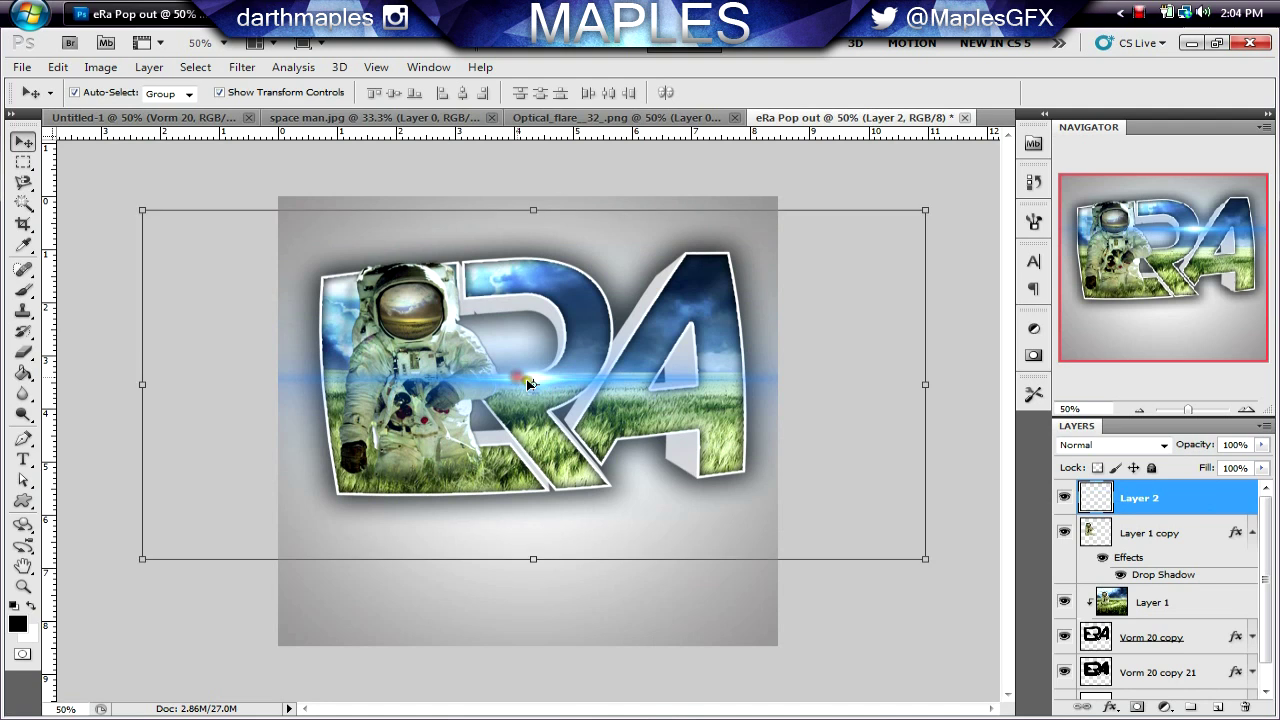
Step: Move the flare's Layer 2 below Layer 1 copy and collapse that layer's effects list
left_click(927, 211)
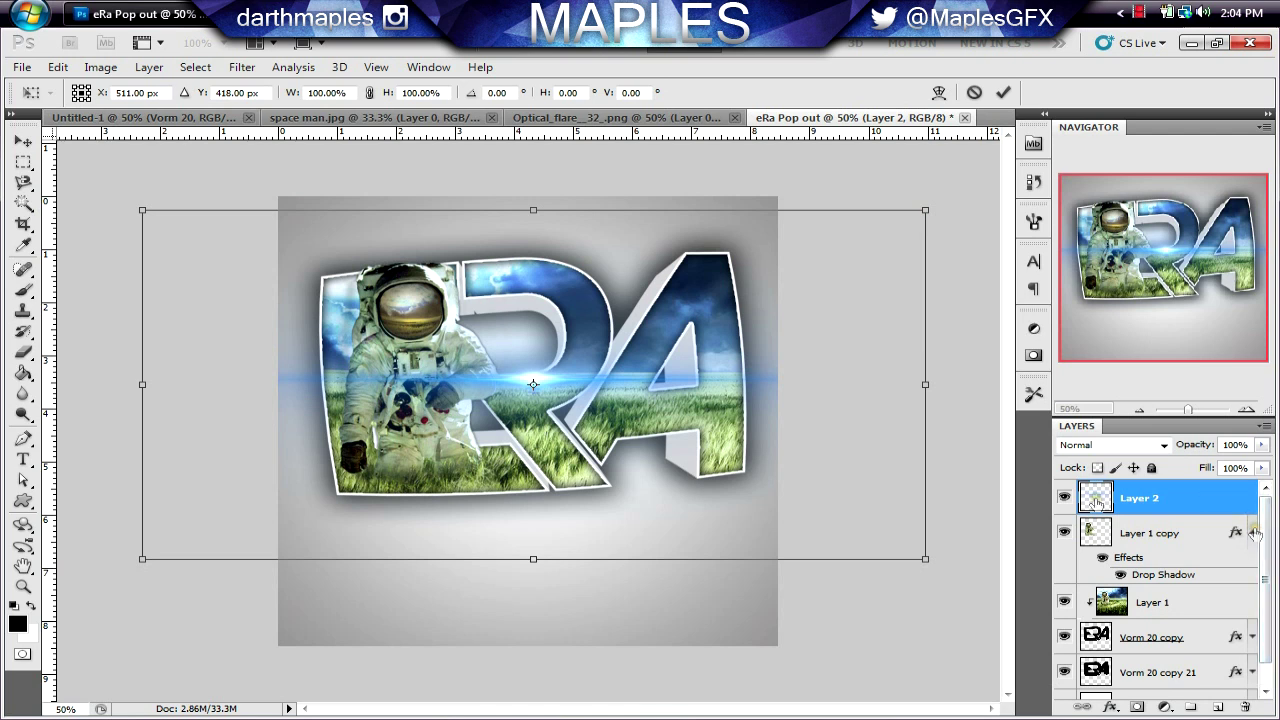
key("Return")
left_click_drag(1220, 495, 1232, 578)
left_click(1252, 497)
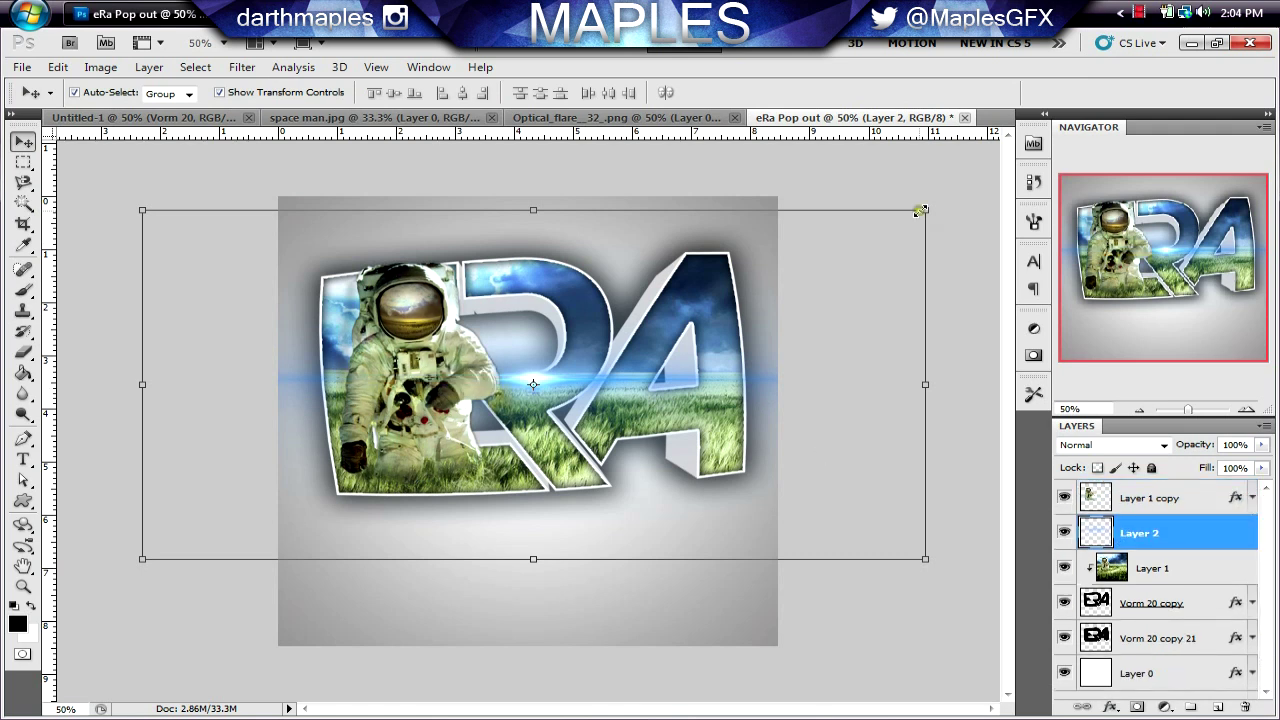
Step: Rotate the flare 90°, scale it to about 37%, and place it vertically along the A's right edge
left_click_drag(920, 210, 791, 346)
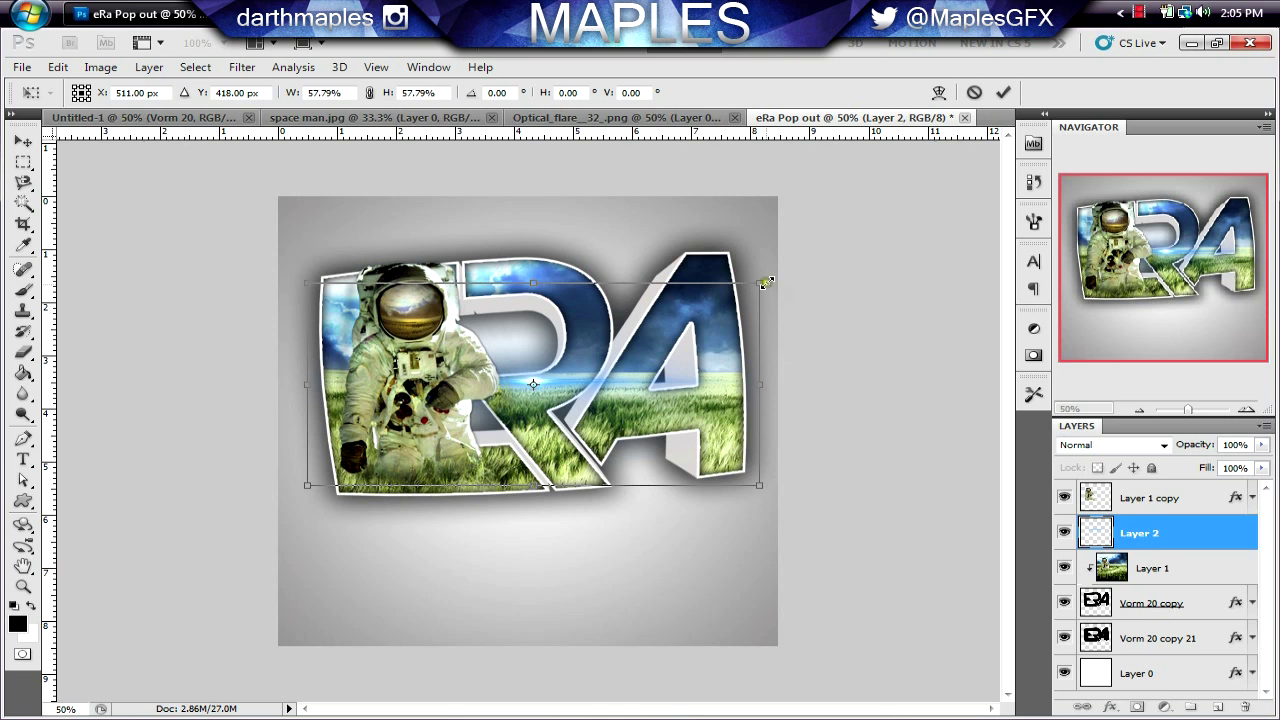
left_click_drag(757, 283, 749, 289)
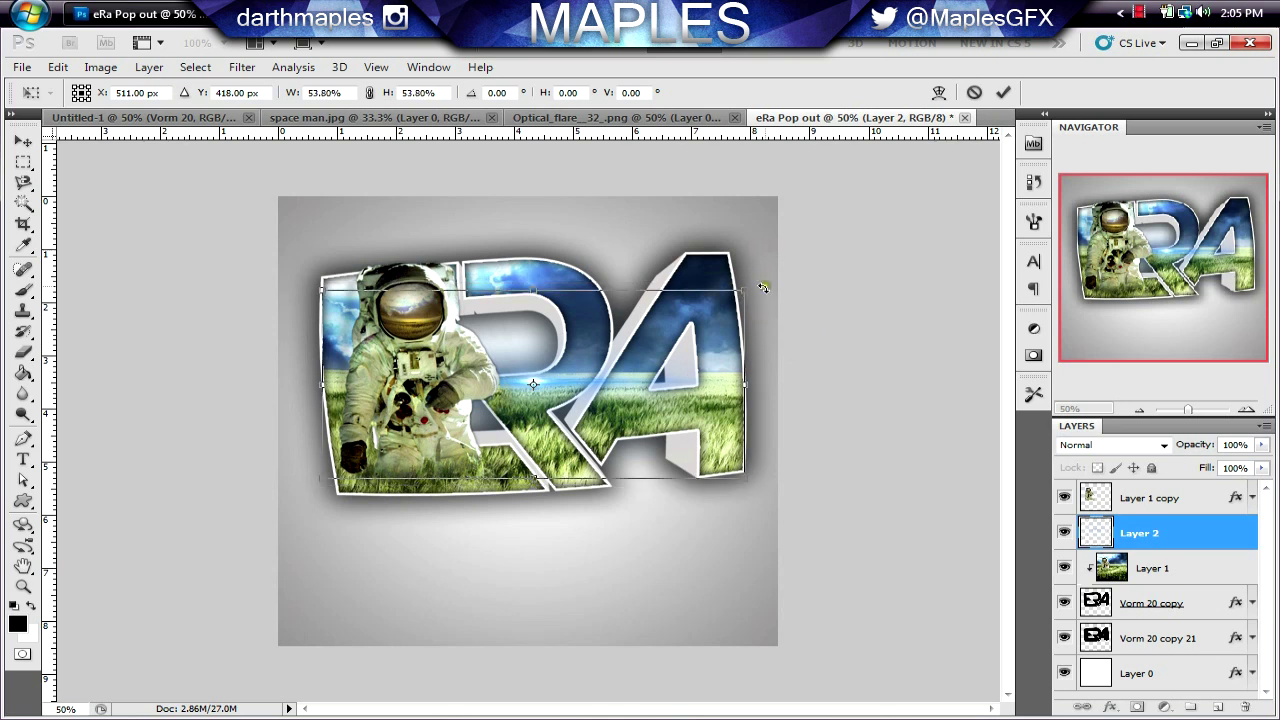
left_click_drag(763, 284, 676, 598)
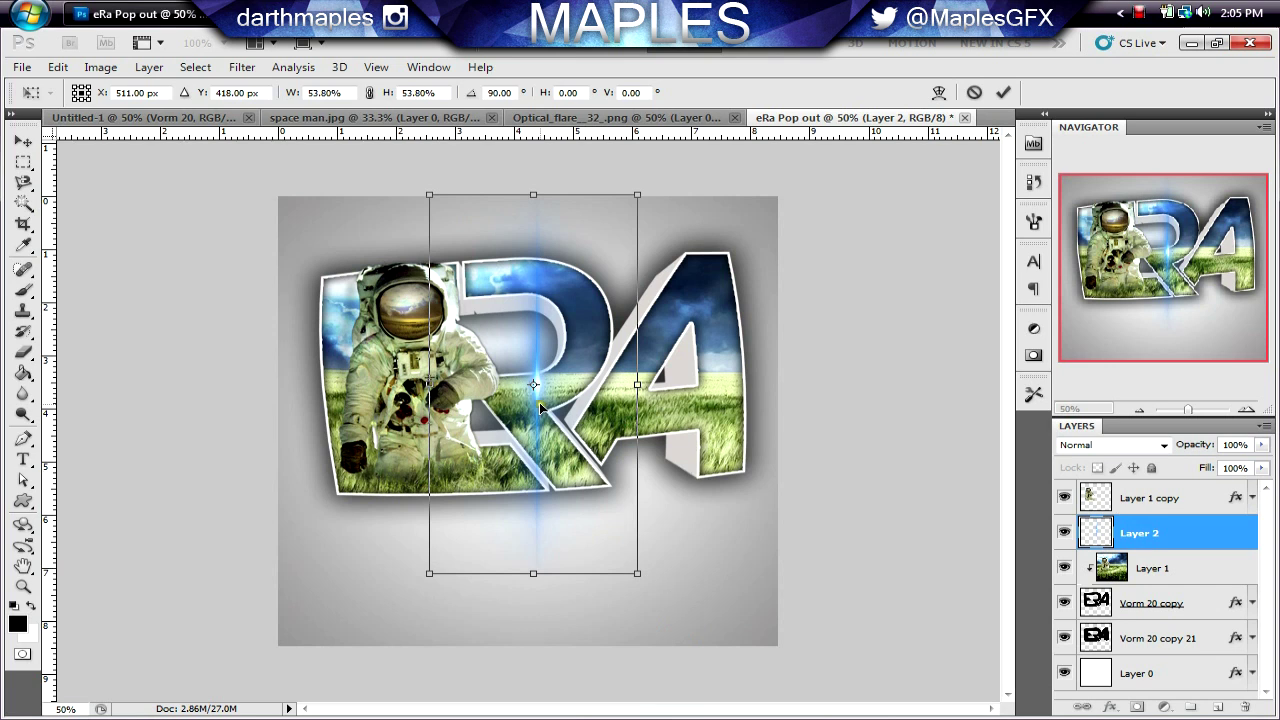
left_click_drag(559, 407, 742, 383)
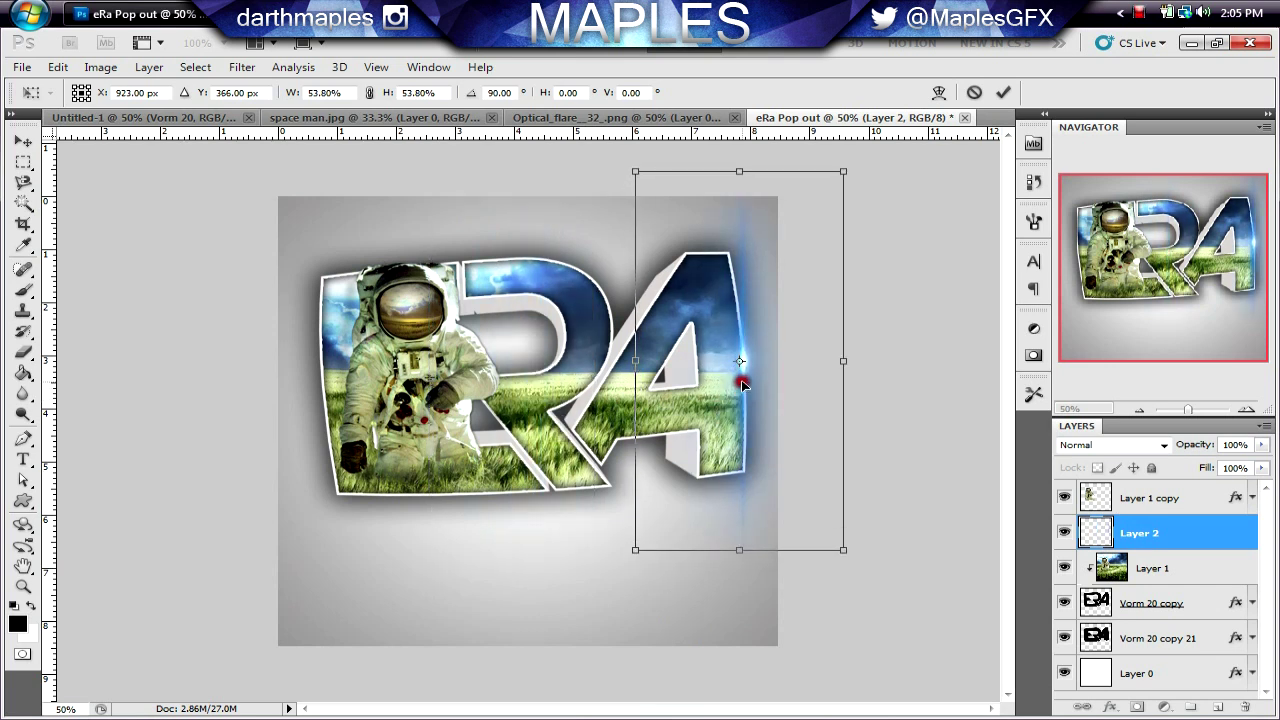
left_click_drag(843, 173, 799, 248)
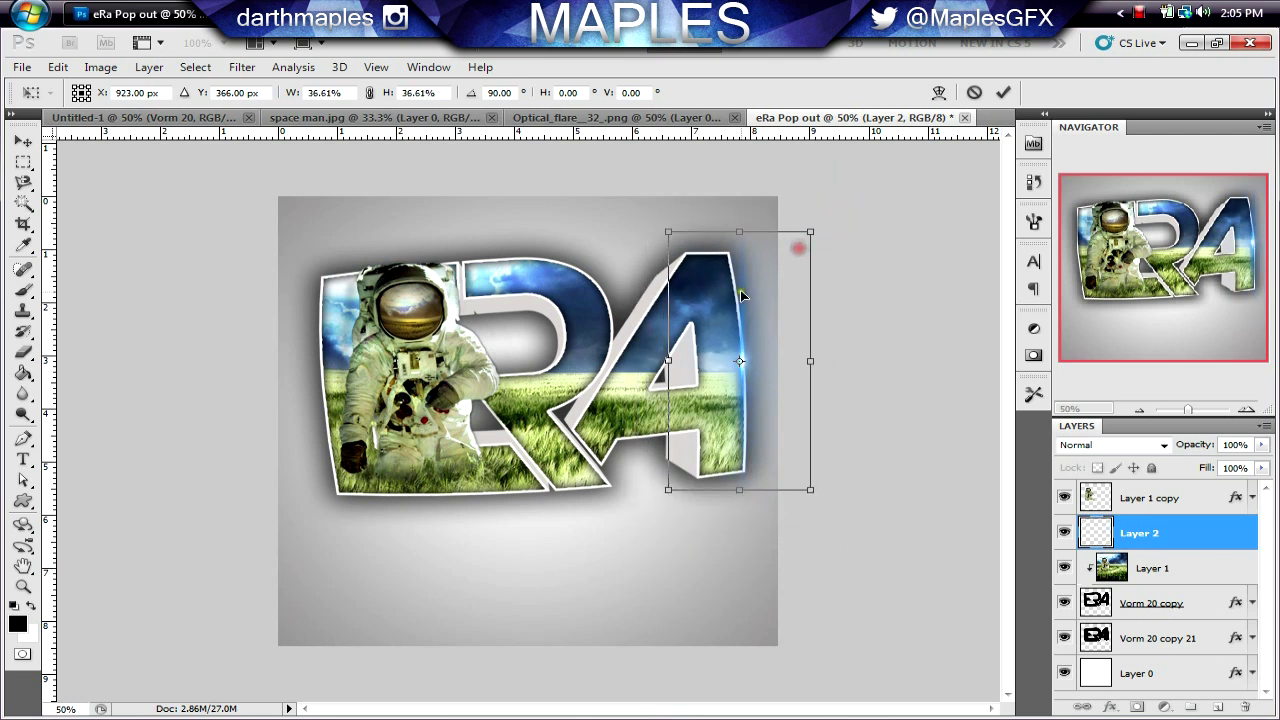
key("Return")
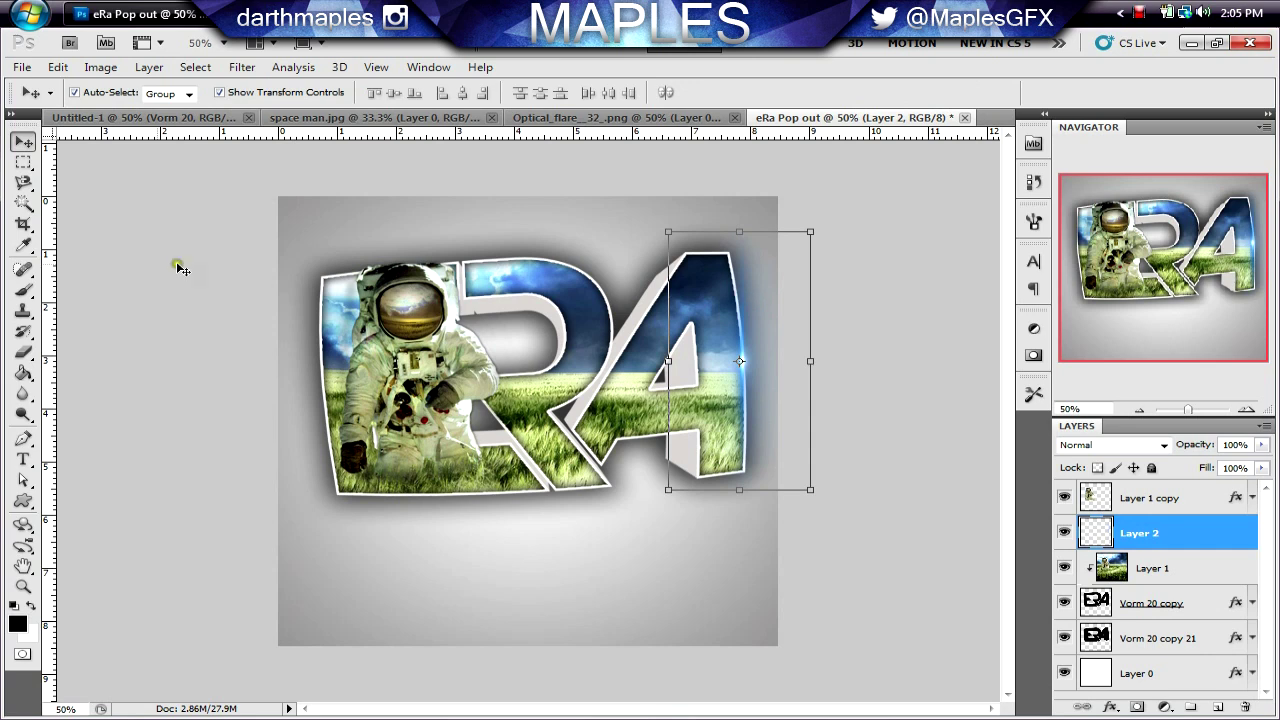
Step: Warp the flare by pulling its two left corners outward and its middle to the right, so it curves along the A's edge
left_click(58, 67)
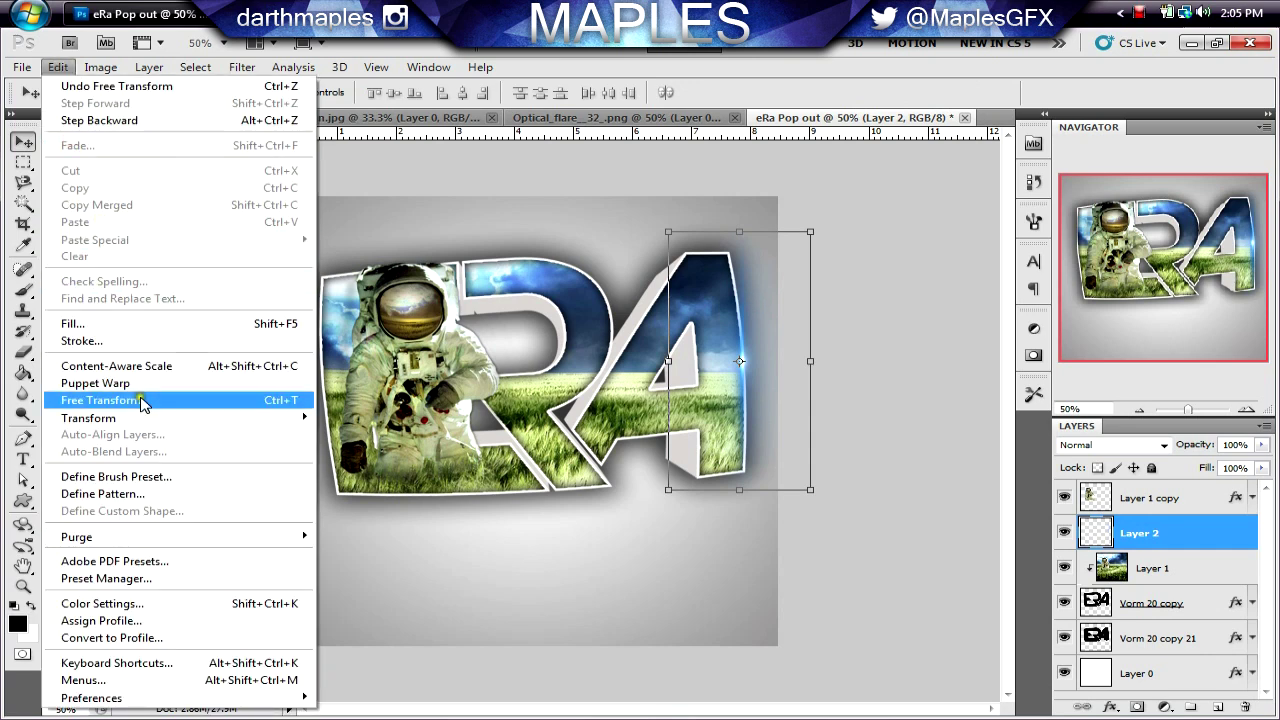
mouse_move(150, 420)
left_click(344, 527)
left_click_drag(668, 232, 609, 238)
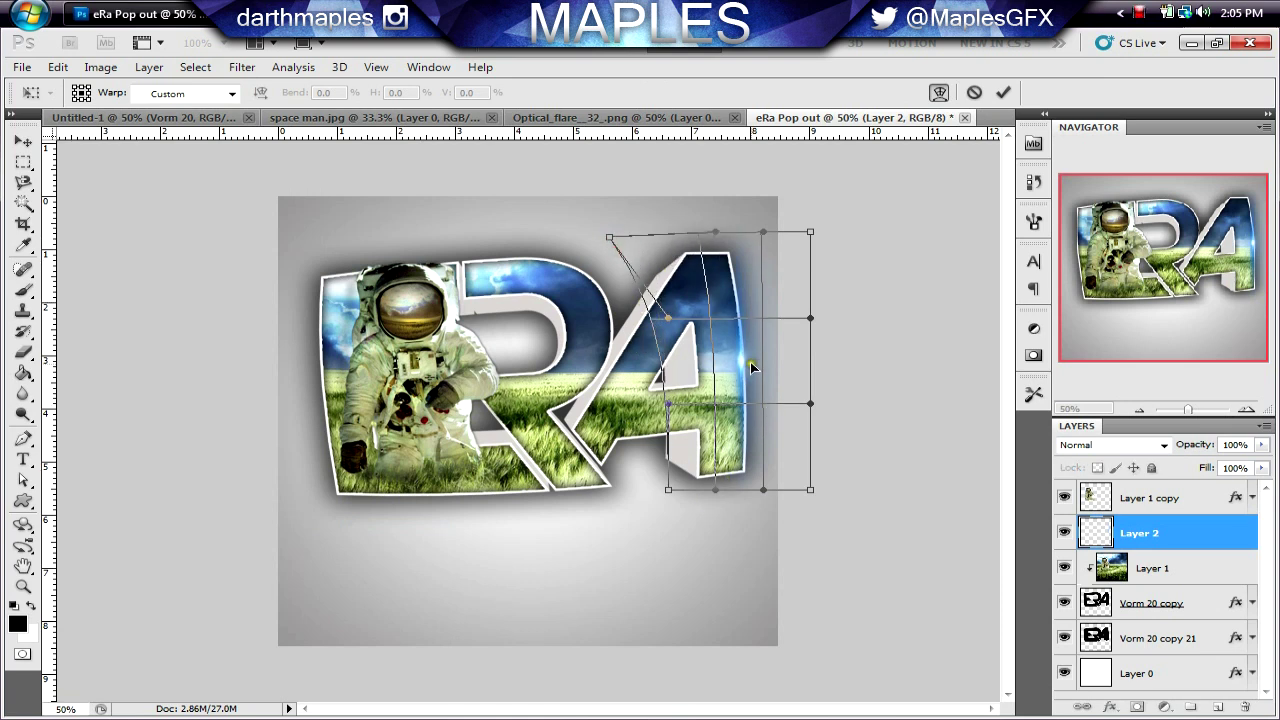
left_click_drag(752, 367, 766, 364)
left_click_drag(668, 489, 619, 516)
left_click_drag(609, 238, 571, 229)
left_click_drag(789, 349, 795, 343)
Step: Nudge the warped flare left onto the A's right outline and slightly down
key("Left")
key("Left")
key("Left")
key("Left")
key("Left")
key("Left")
key("Left")
key("Left")
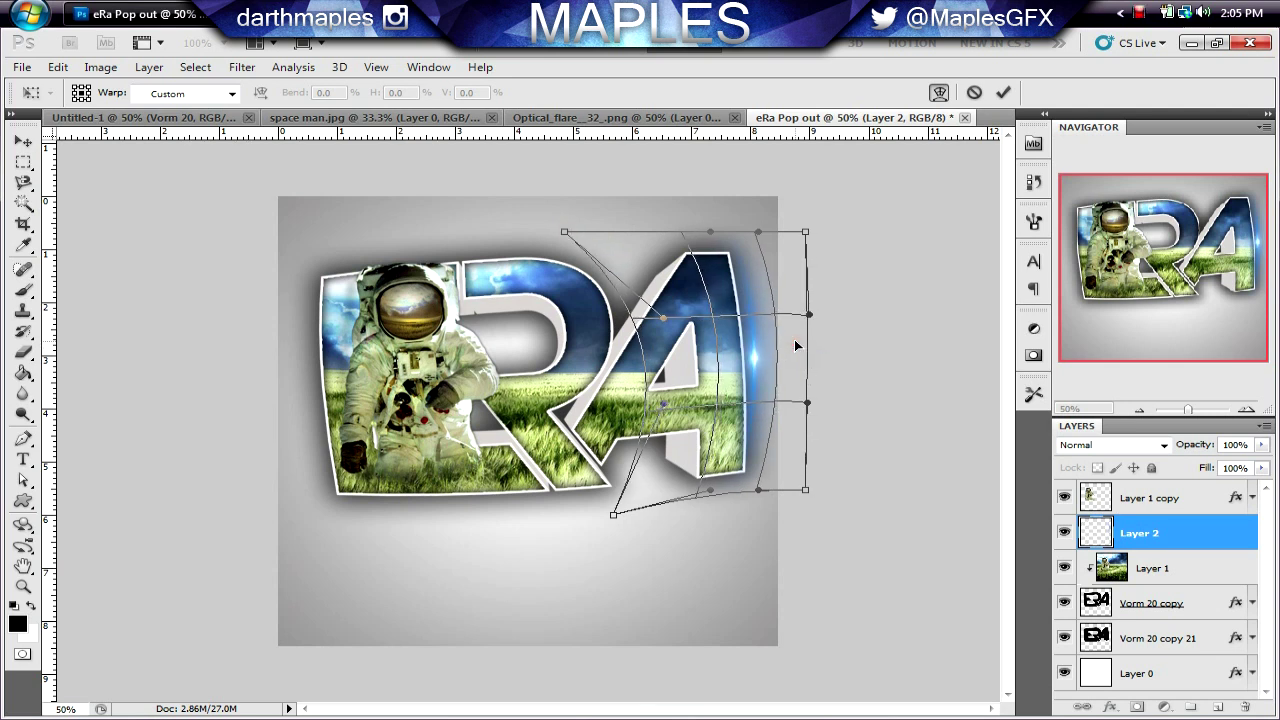
key("Left")
key("Left")
key("Left")
key("Left")
key("Left")
key("Left")
key("Left")
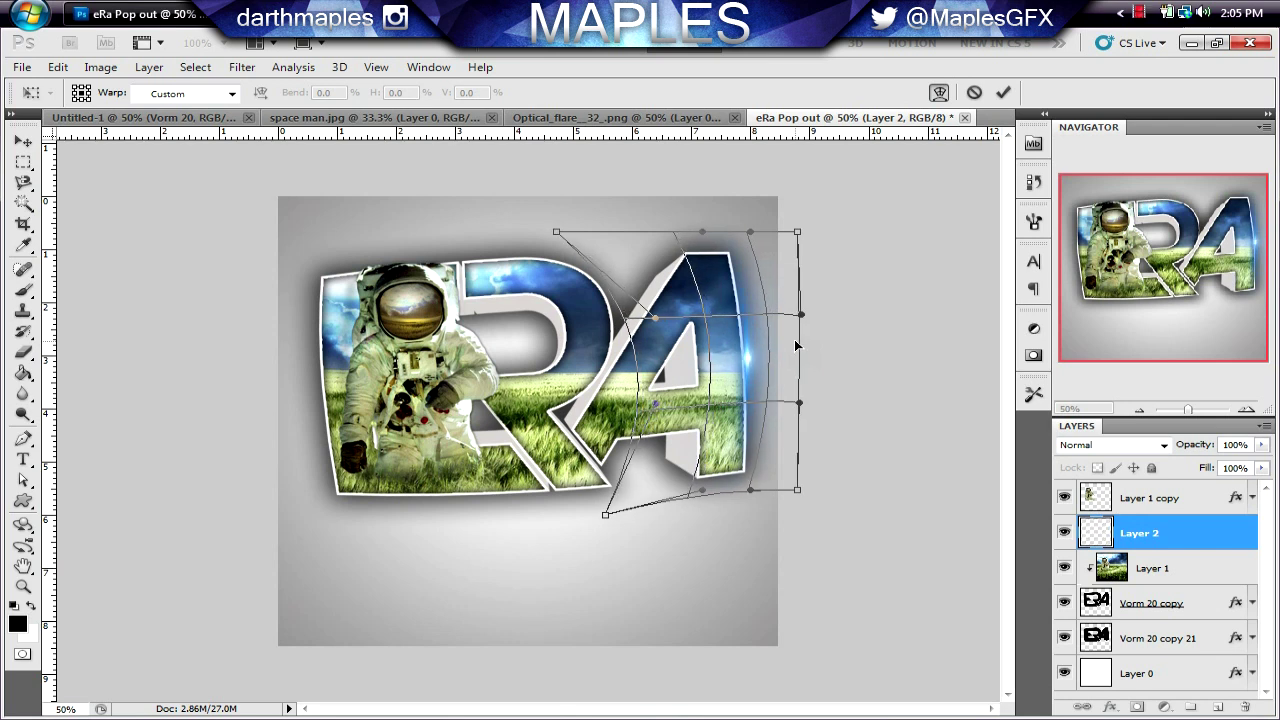
key("Down")
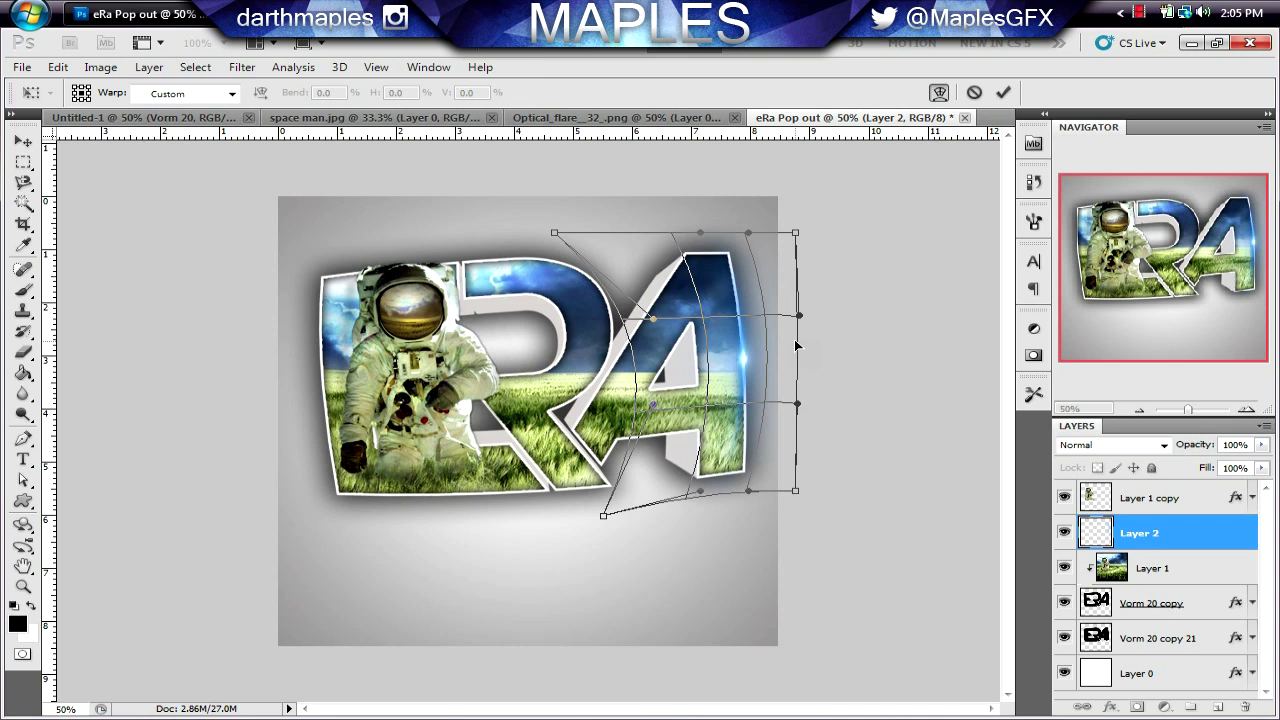
Step: Pull the flare warp's lower-left corner inward and slightly up, fine-tune the curve along the A's right edge, and apply the warp
left_click(727, 284)
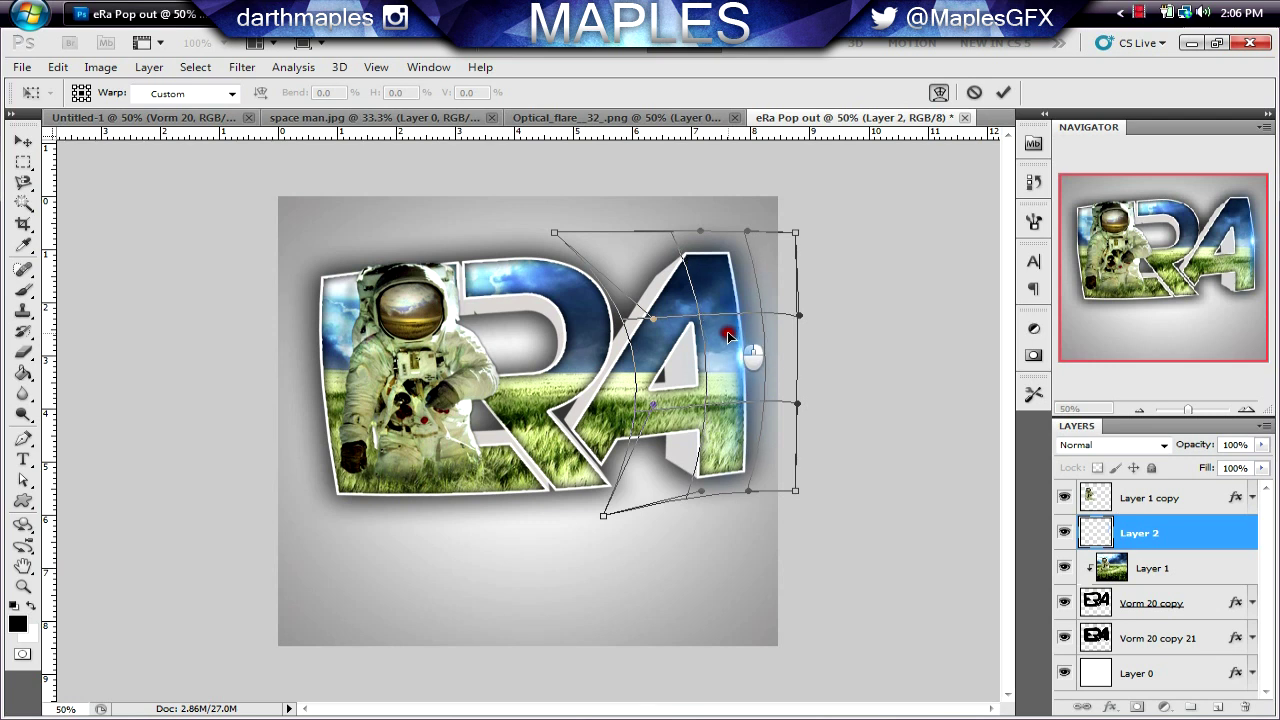
left_click_drag(728, 331, 730, 334)
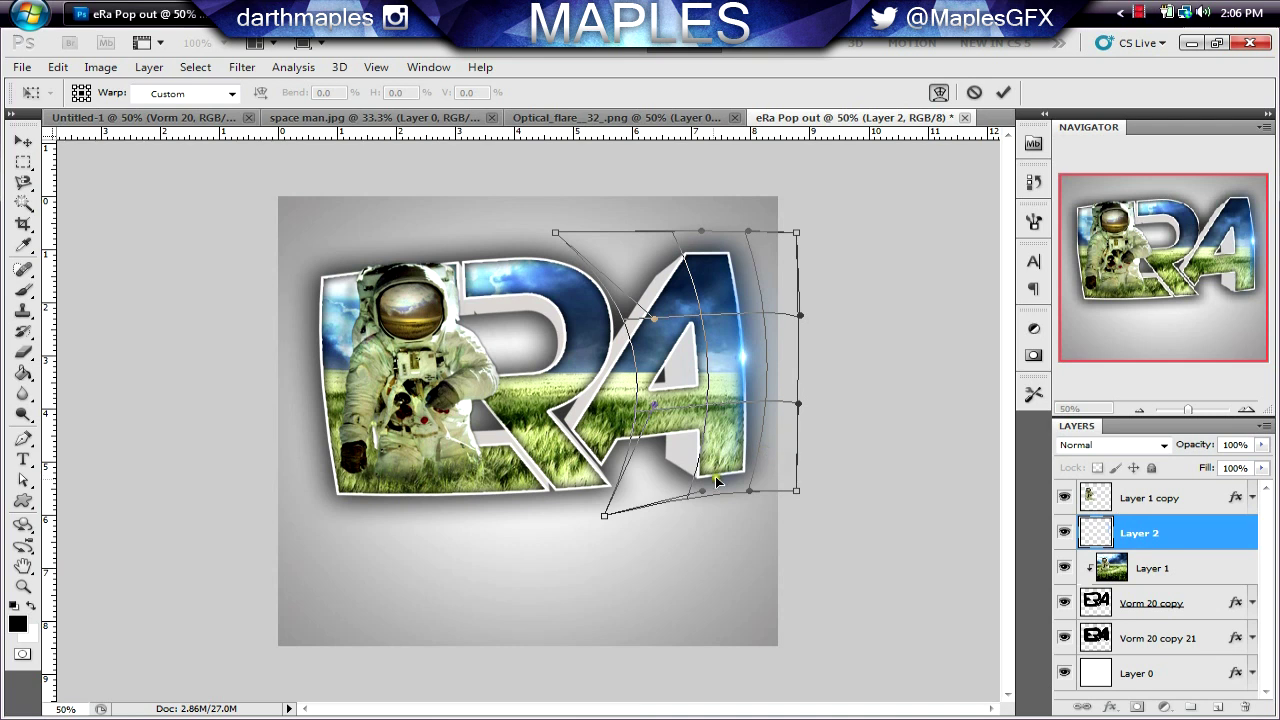
left_click_drag(602, 513, 641, 493)
left_click_drag(745, 449, 747, 452)
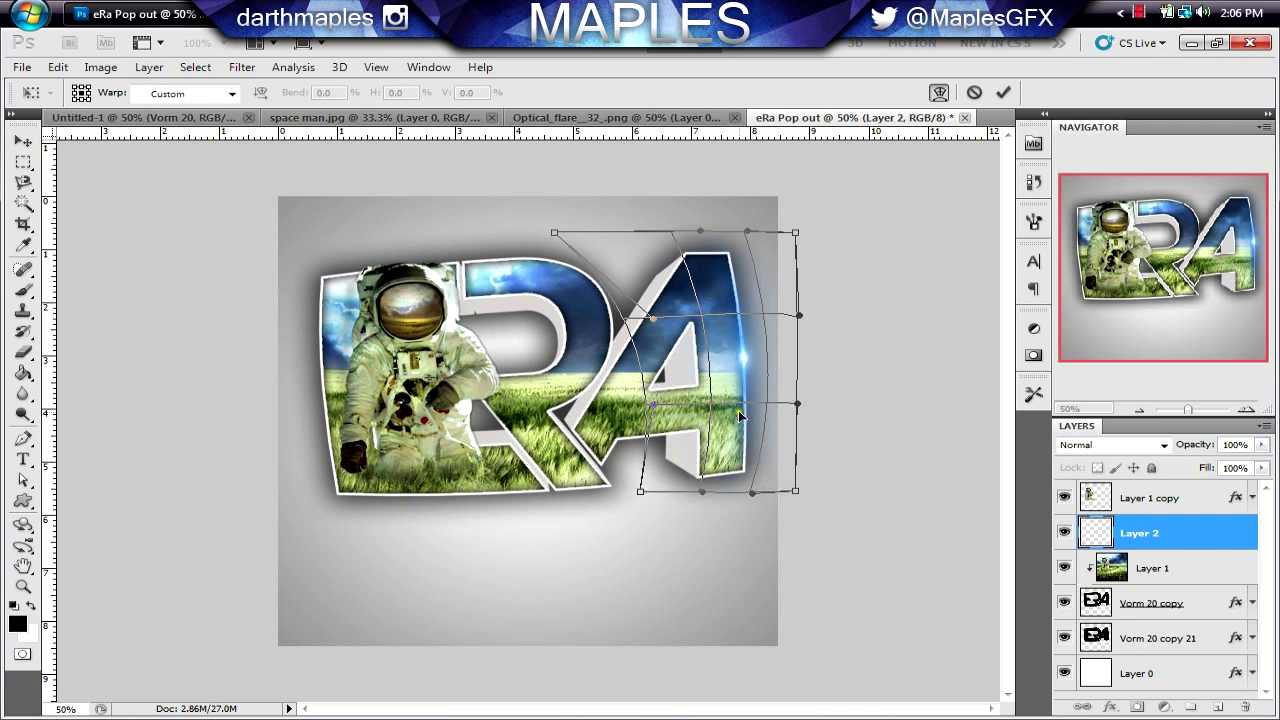
key("Return")
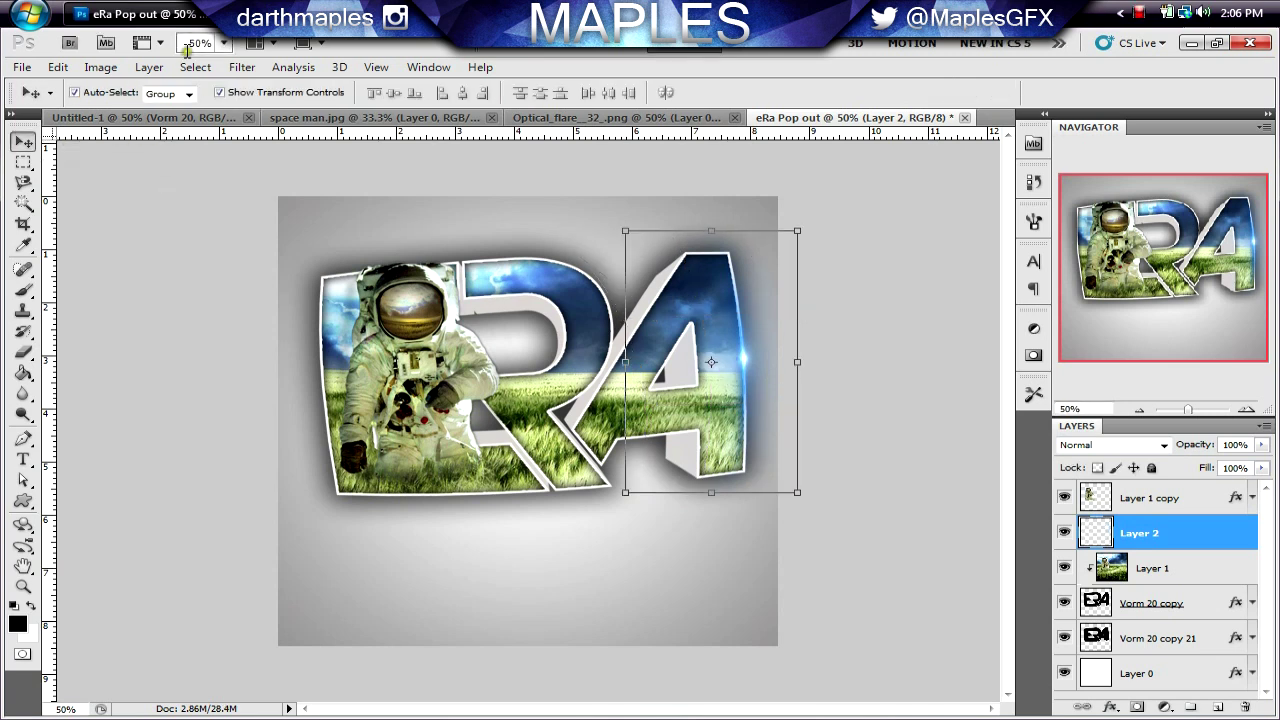
Step: Examine the warped flare along the A's right edge at 100% zoom, and return to the 50% view
left_click(224, 44)
left_click(224, 103)
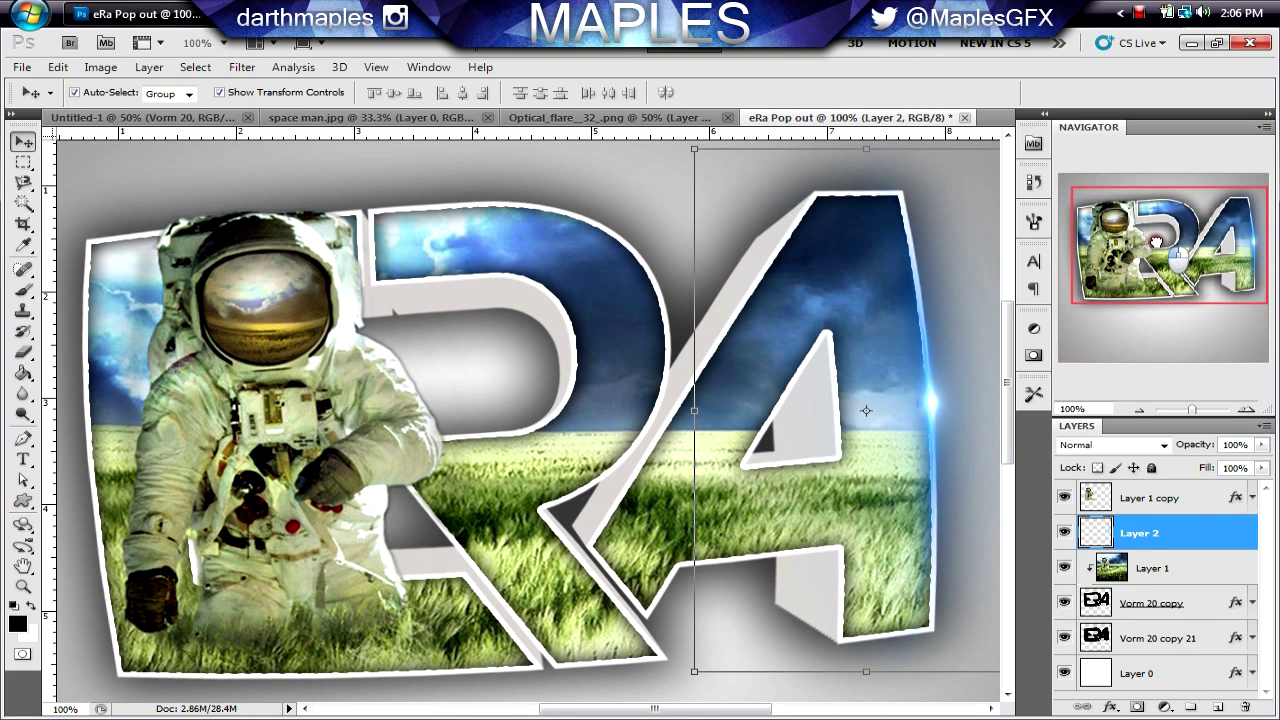
left_click_drag(1155, 242, 1158, 250)
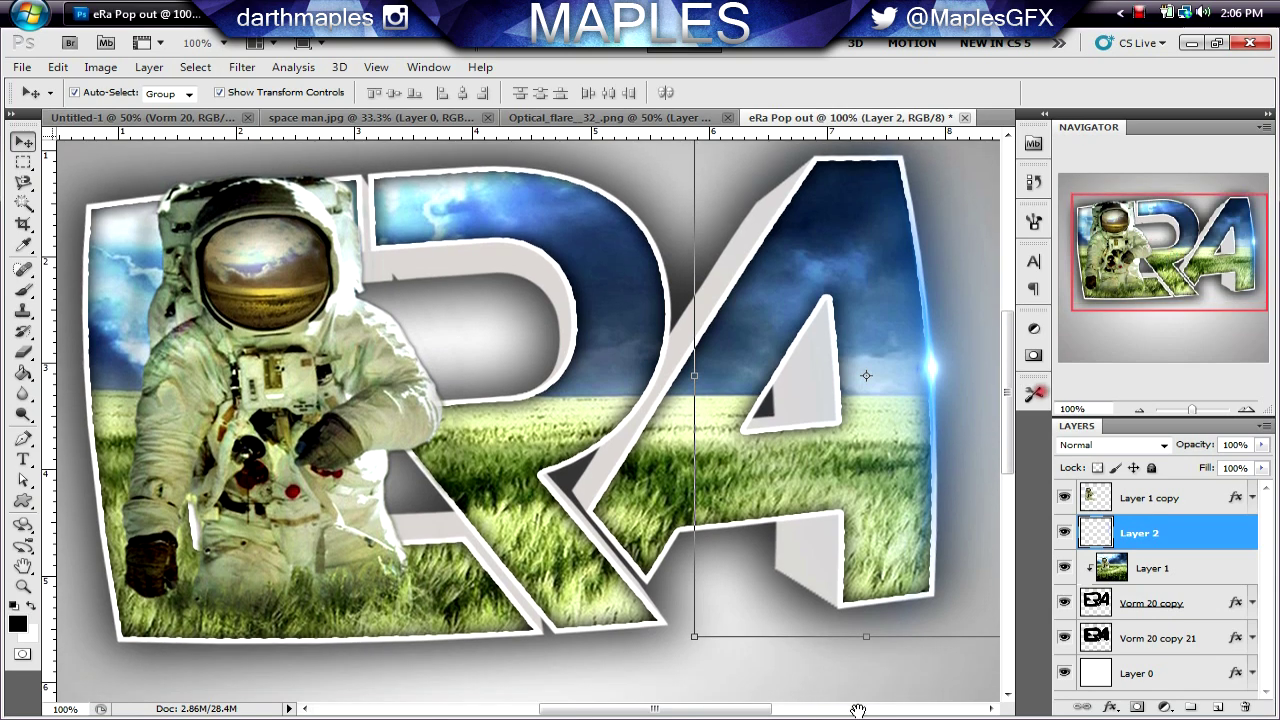
left_click_drag(723, 709, 766, 709)
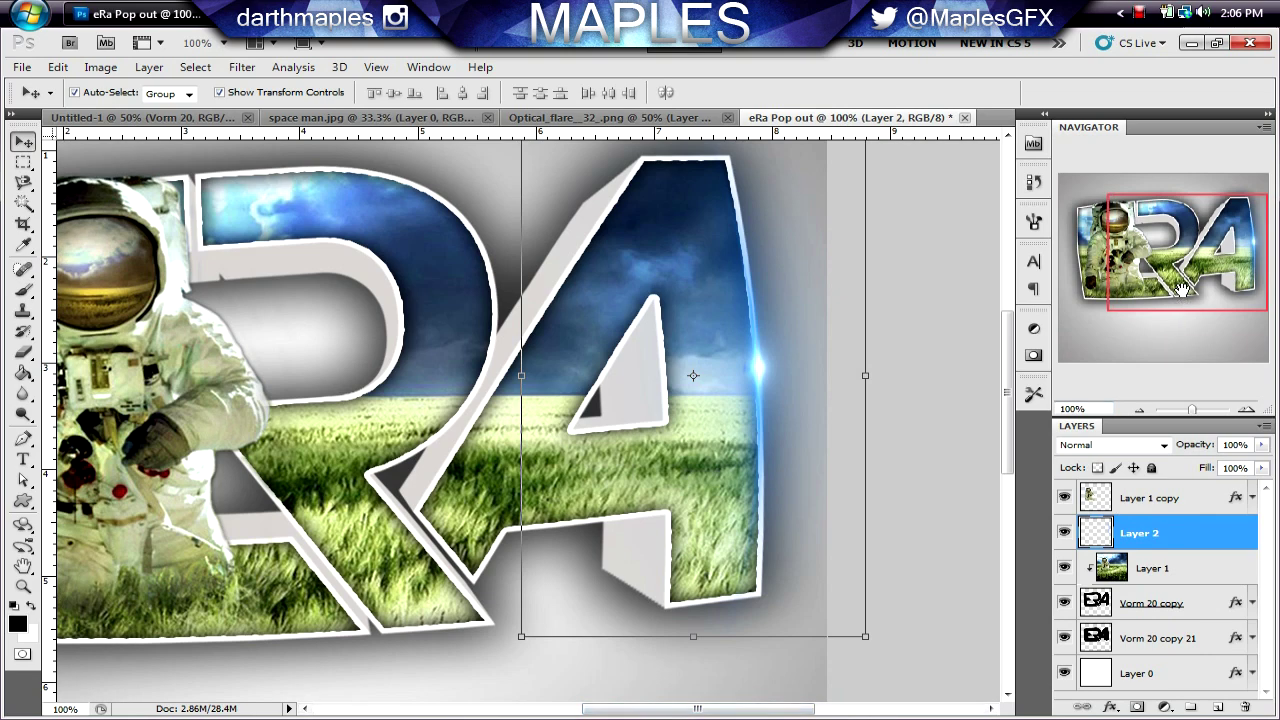
scroll(1172, 549, "down", 2)
scroll(1172, 550, "up", 1)
scroll(1172, 549, "up", 1)
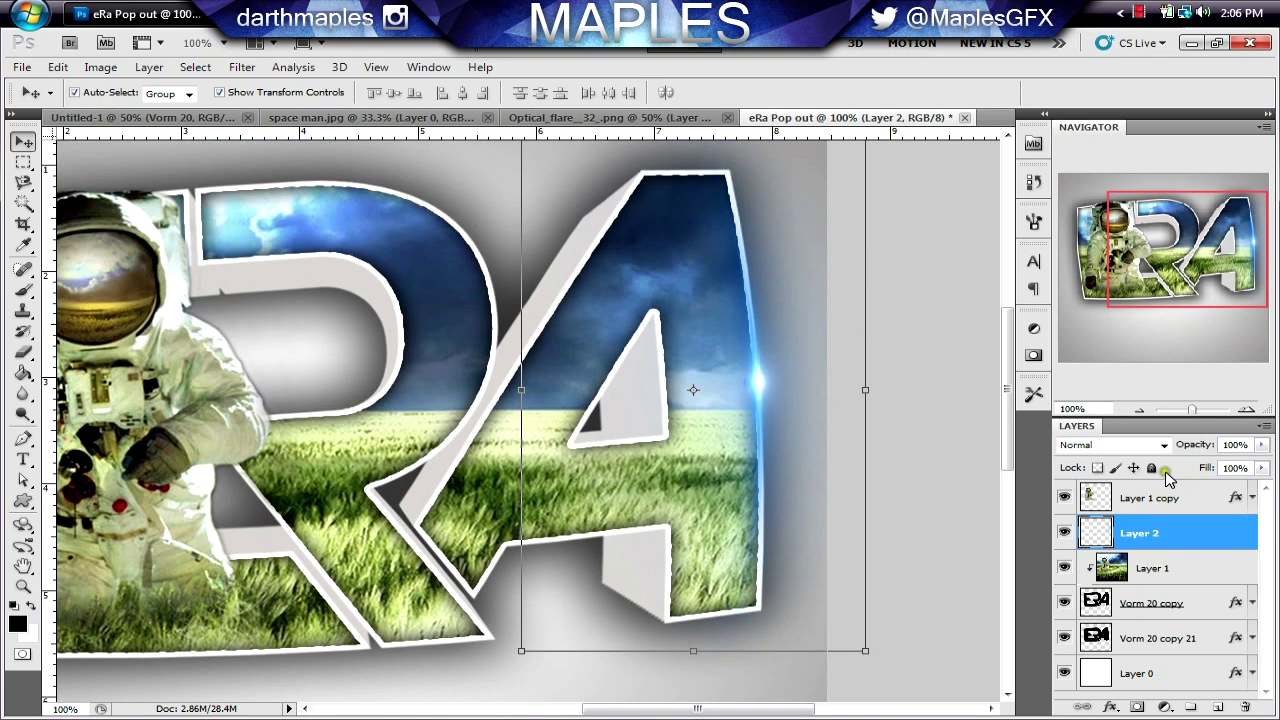
left_click(224, 44)
left_click(221, 77)
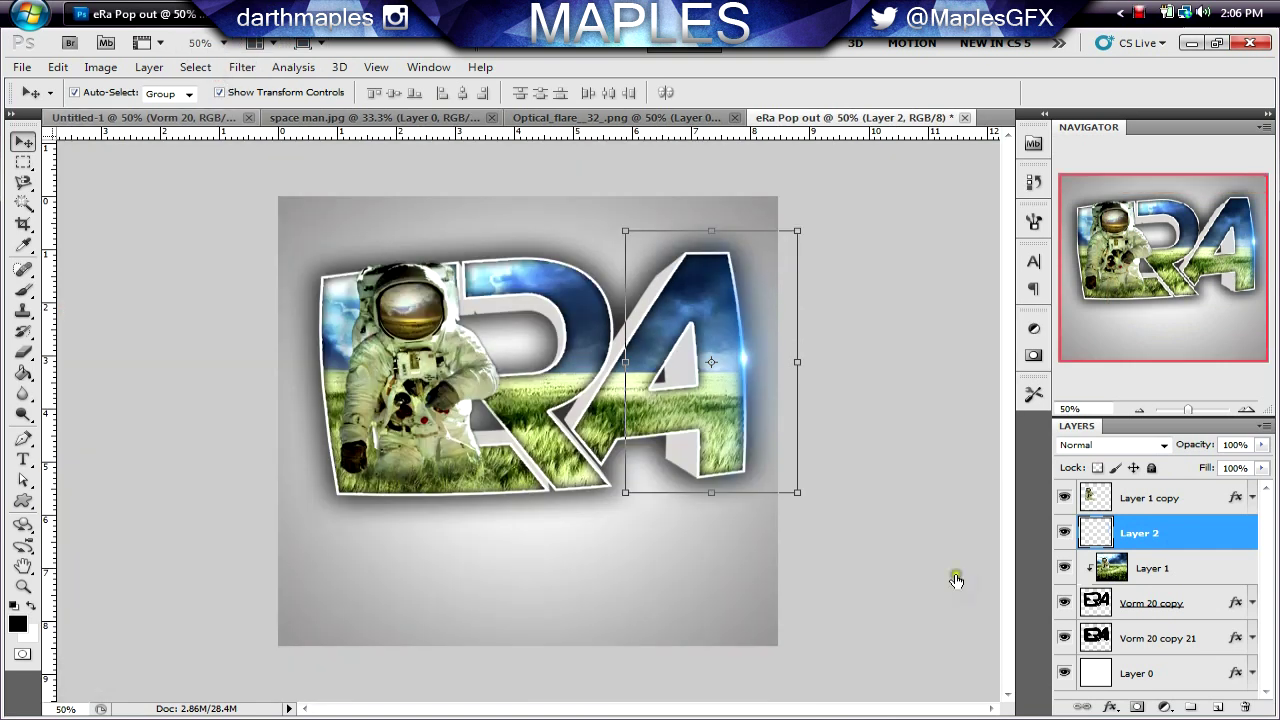
Step: Hide the background Layer 0 and erase the flare's excess glow outside the A's right edge on Layer 2
left_click(1064, 673)
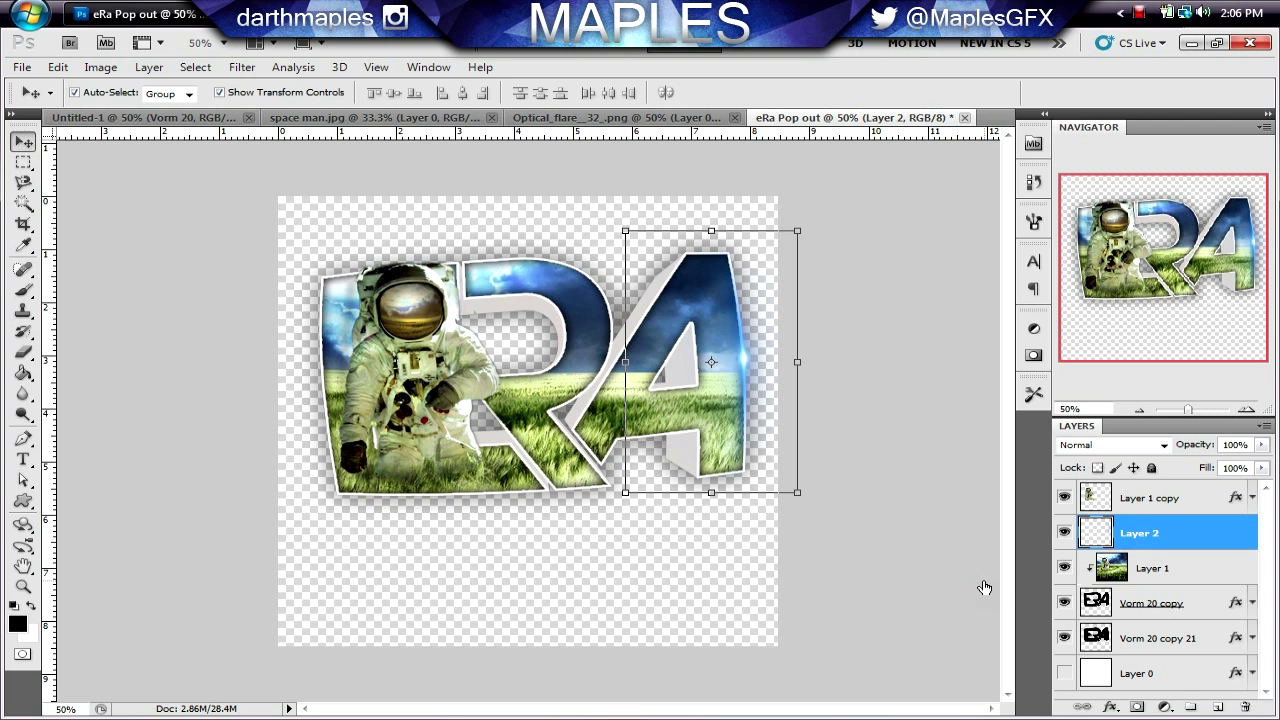
left_click(23, 352)
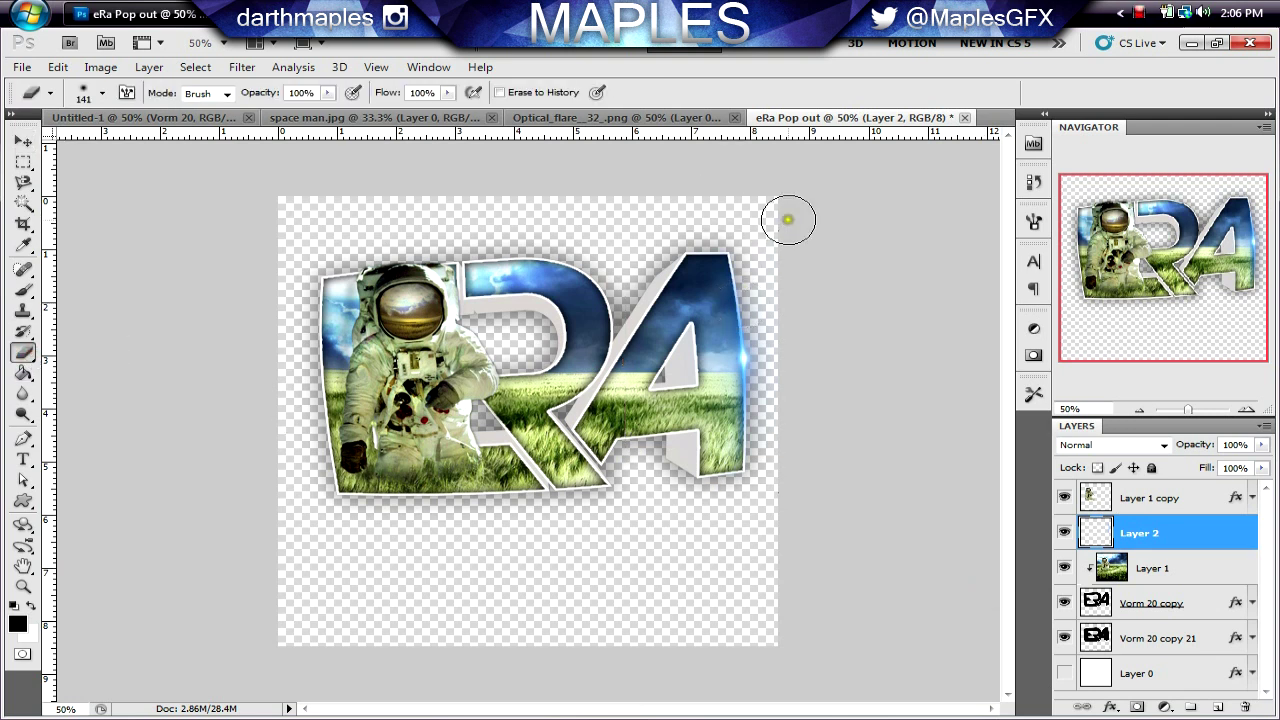
mouse_move(757, 219)
left_mouse_down()
mouse_move(796, 326)
mouse_move(791, 399)
mouse_move(751, 486)
mouse_move(712, 506)
mouse_move(766, 486)
left_mouse_up()
mouse_move(783, 262)
left_mouse_down()
mouse_move(680, 211)
mouse_move(737, 223)
mouse_move(763, 262)
mouse_move(786, 354)
mouse_move(788, 375)
mouse_move(757, 406)
mouse_move(737, 529)
left_mouse_up()
left_click(23, 141)
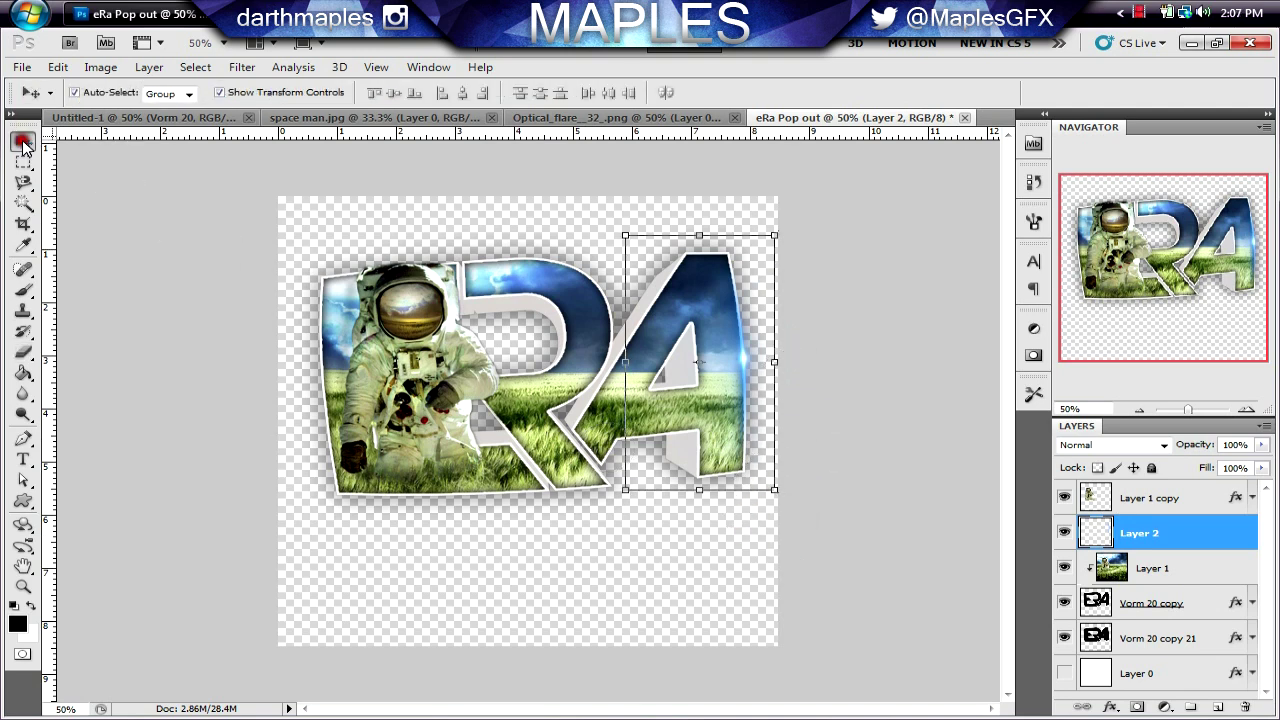
Step: Duplicate the flare's Layer 2, flip the copy horizontally, and move it onto the E's left edge
right_click(1213, 539)
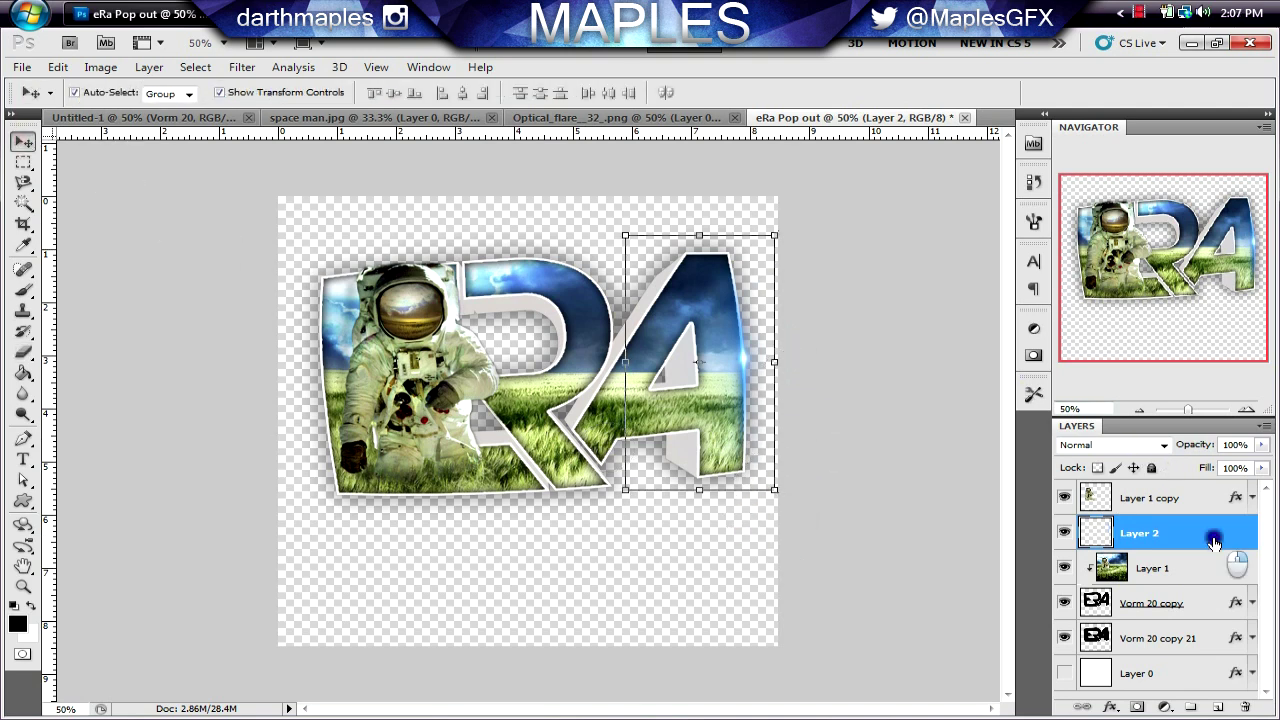
left_click(1120, 180)
left_click(804, 212)
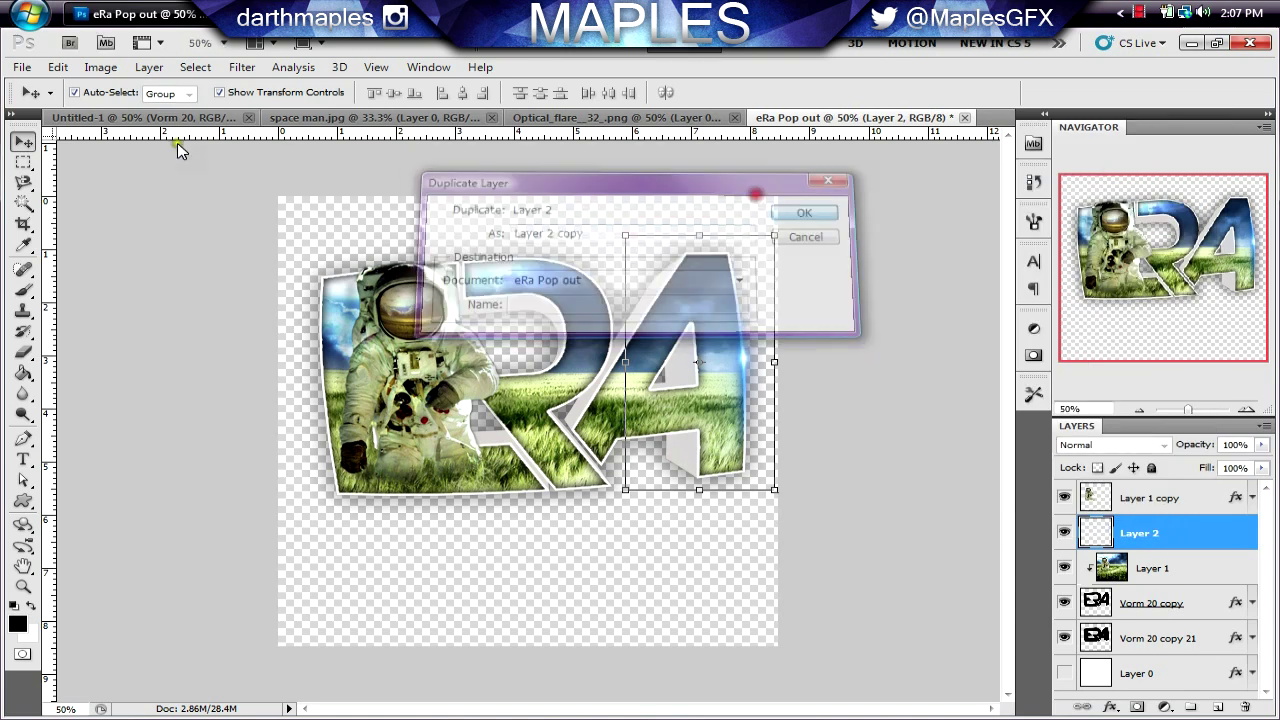
left_click(58, 67)
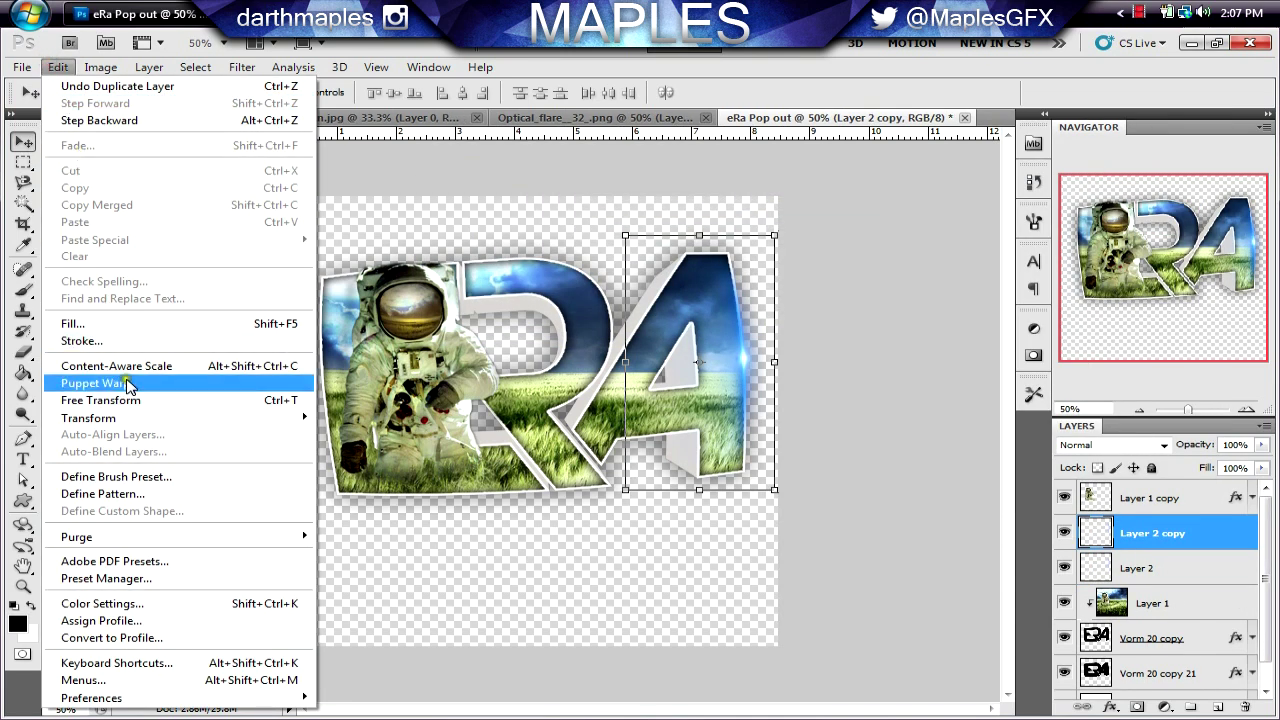
mouse_move(137, 418)
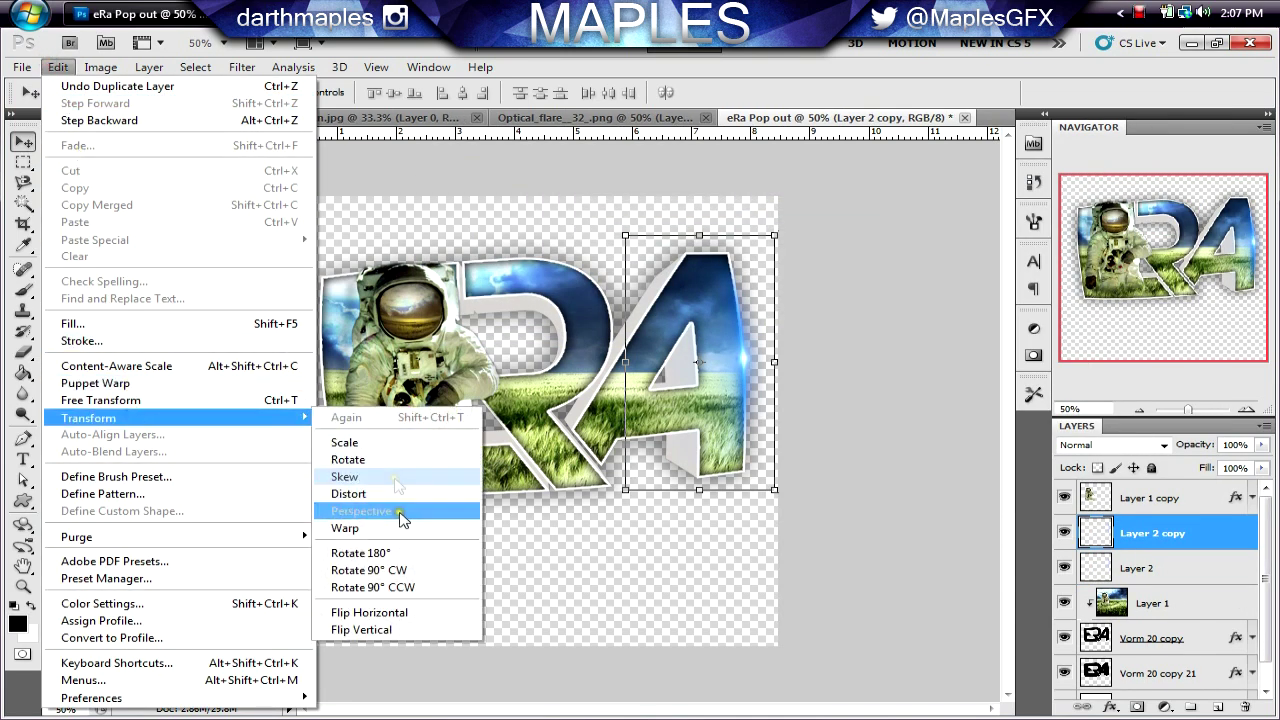
left_click(401, 613)
left_click_drag(740, 360, 323, 388)
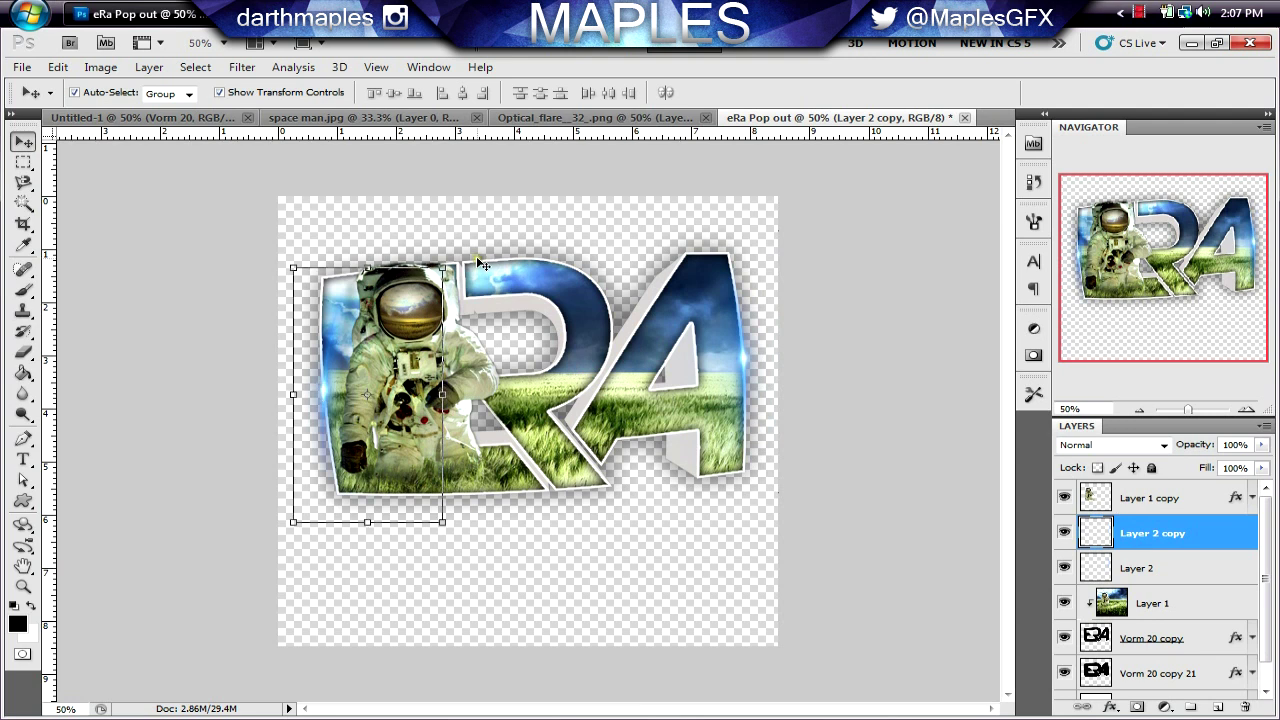
Step: Rotate the copied flare by about -7.26° and nudge it slightly up to follow the E's left outline
left_click_drag(477, 262, 447, 241)
left_click_drag(383, 329, 382, 323)
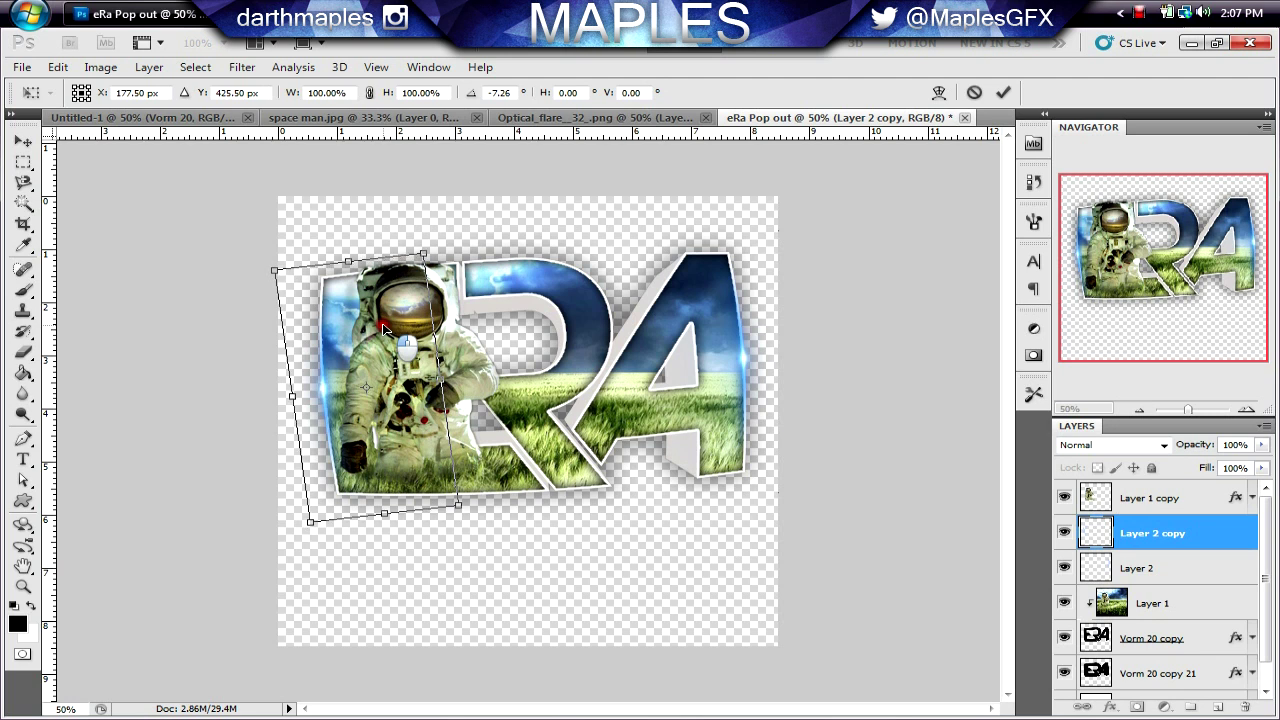
key("Escape")
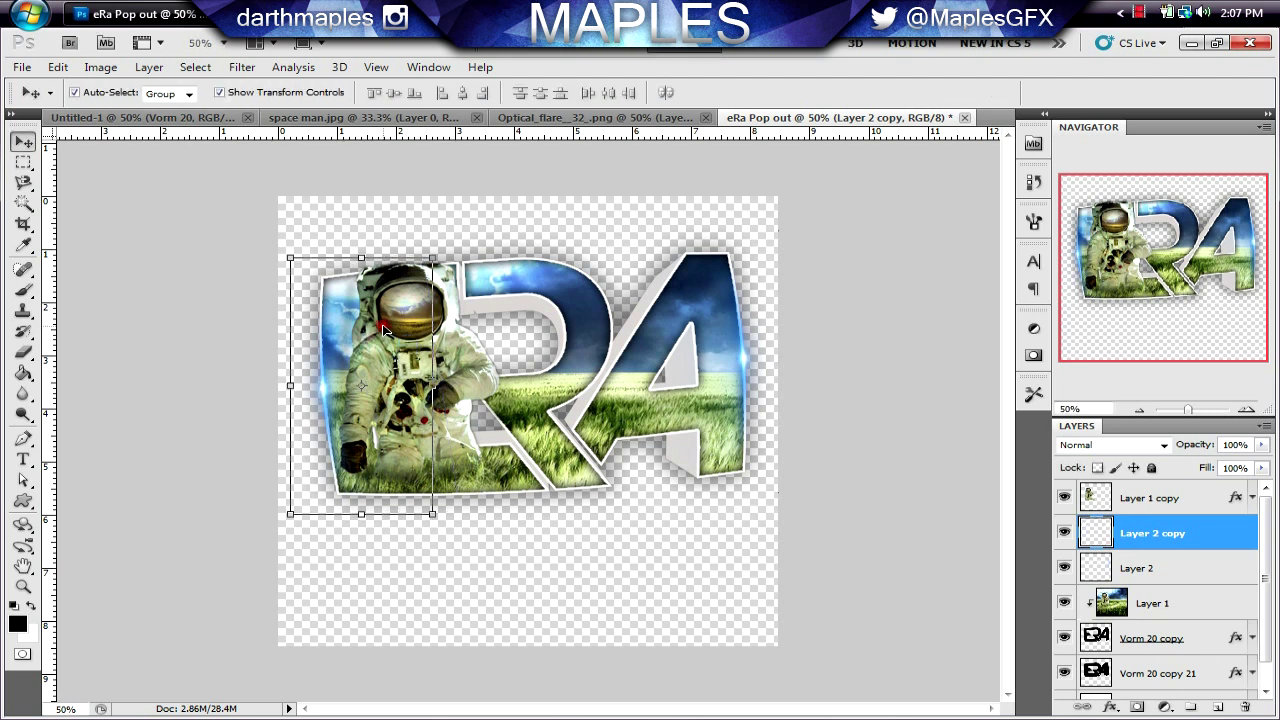
left_click(202, 302)
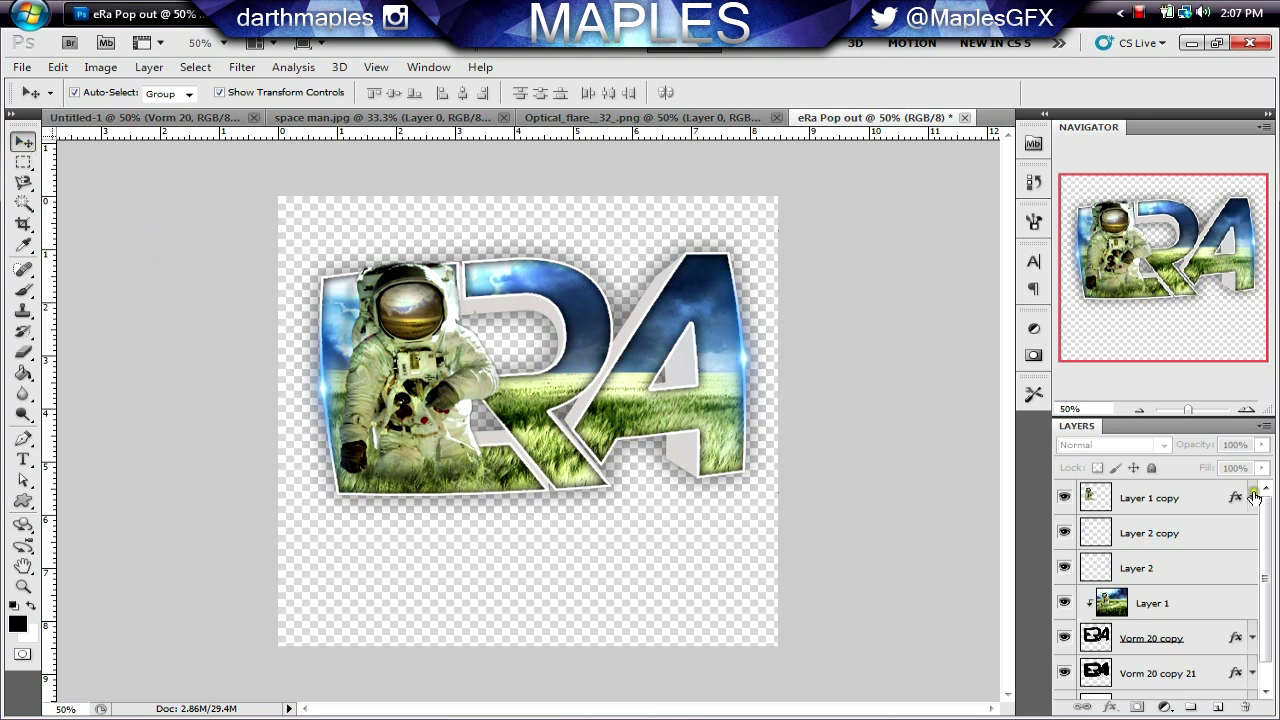
Step: Make the gray background Layer 0 visible again behind the logo
left_click(1253, 496)
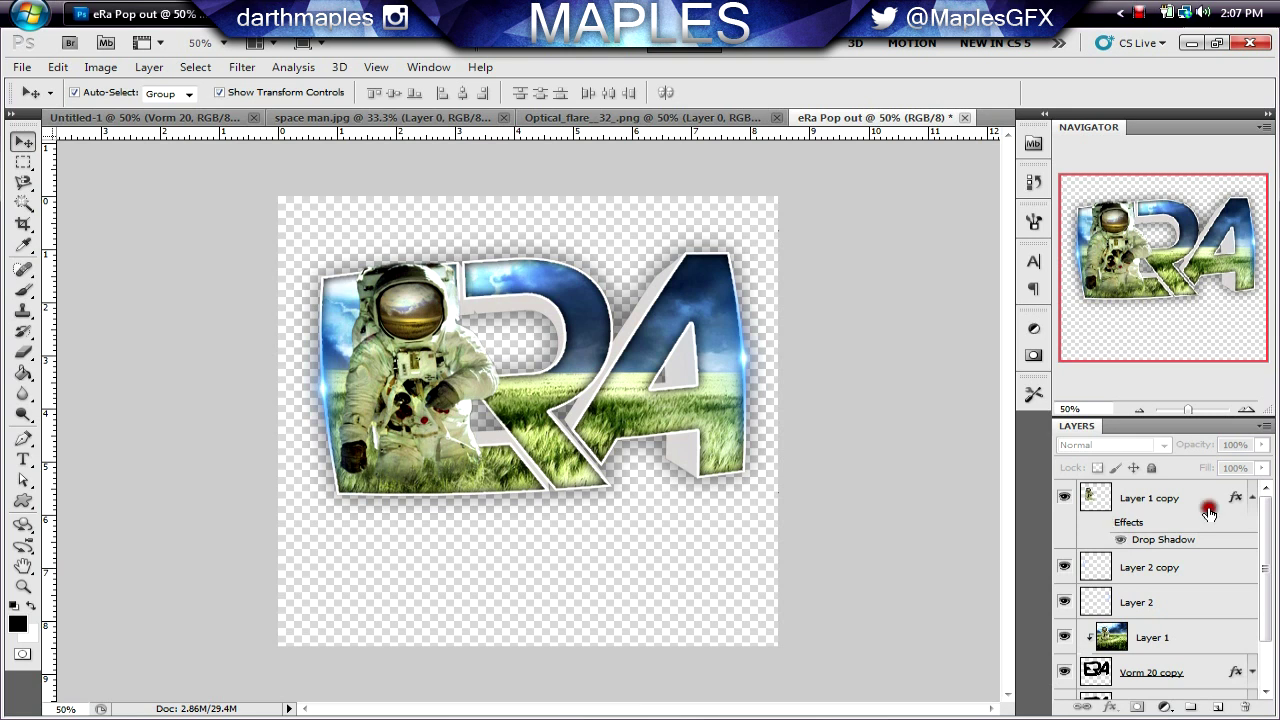
left_click(1253, 498)
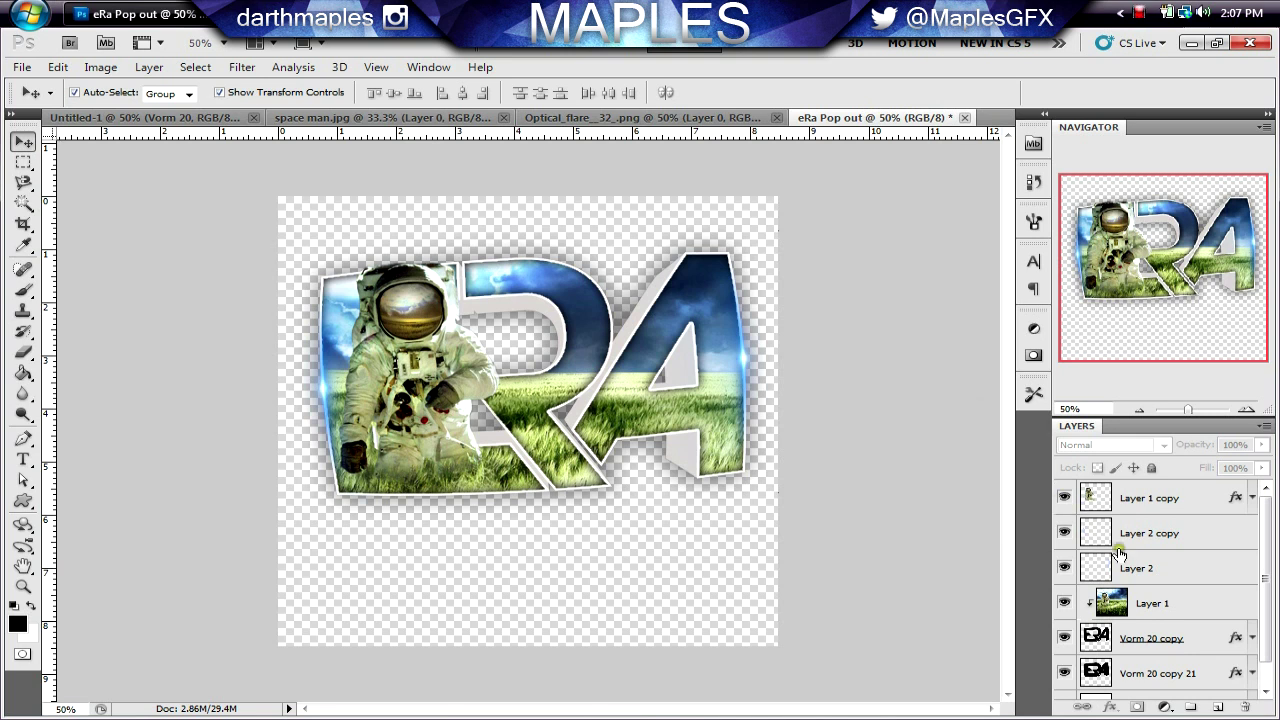
scroll(1120, 553, "down", 1)
left_click(1064, 682)
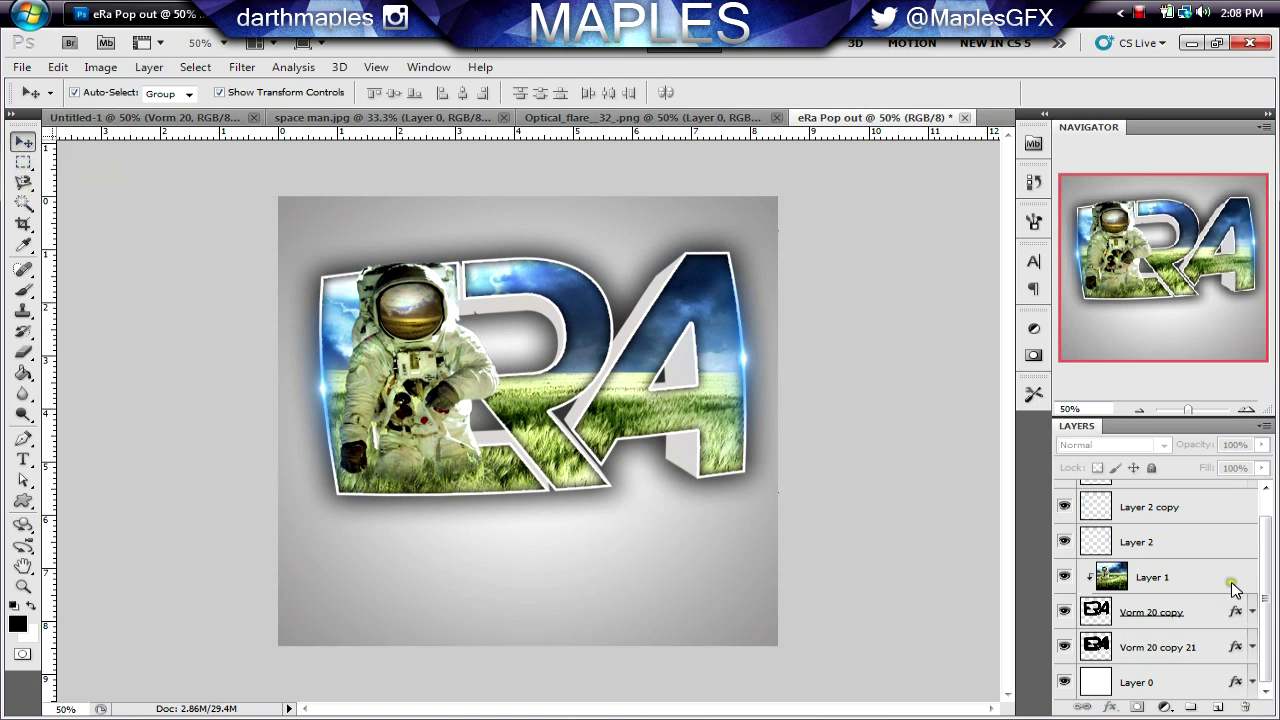
left_click(1189, 580)
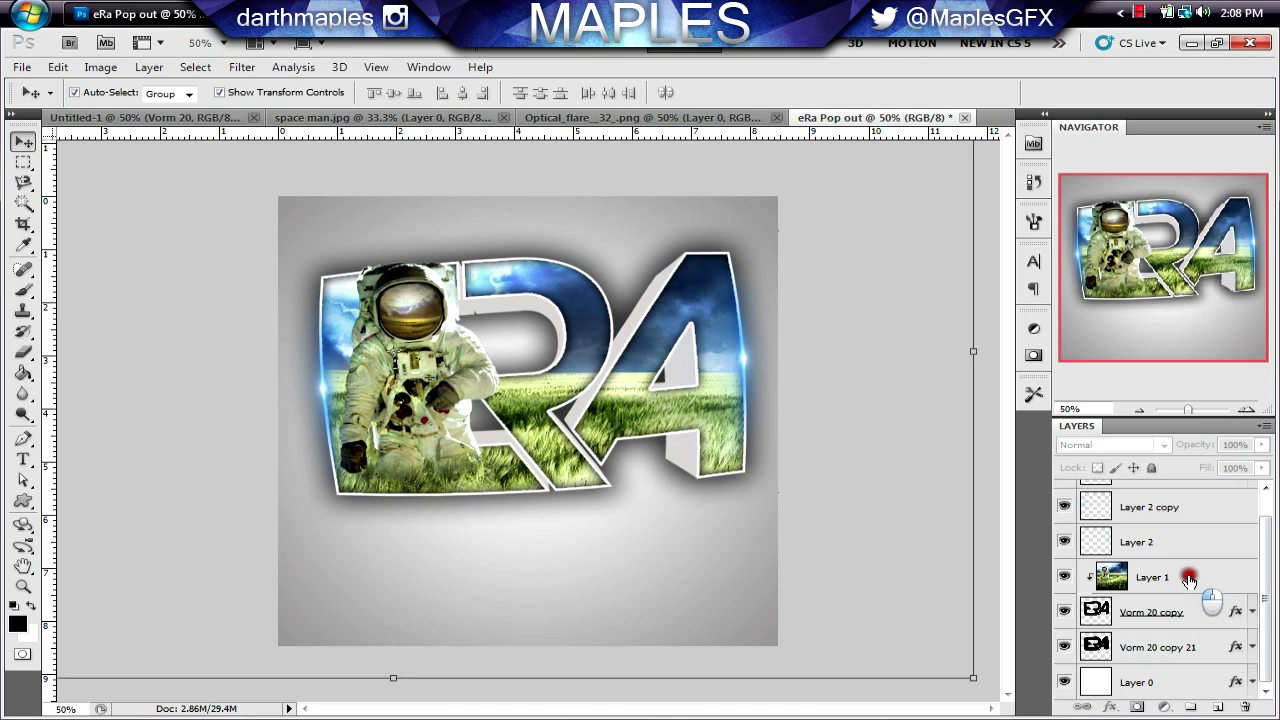
left_click(1192, 673)
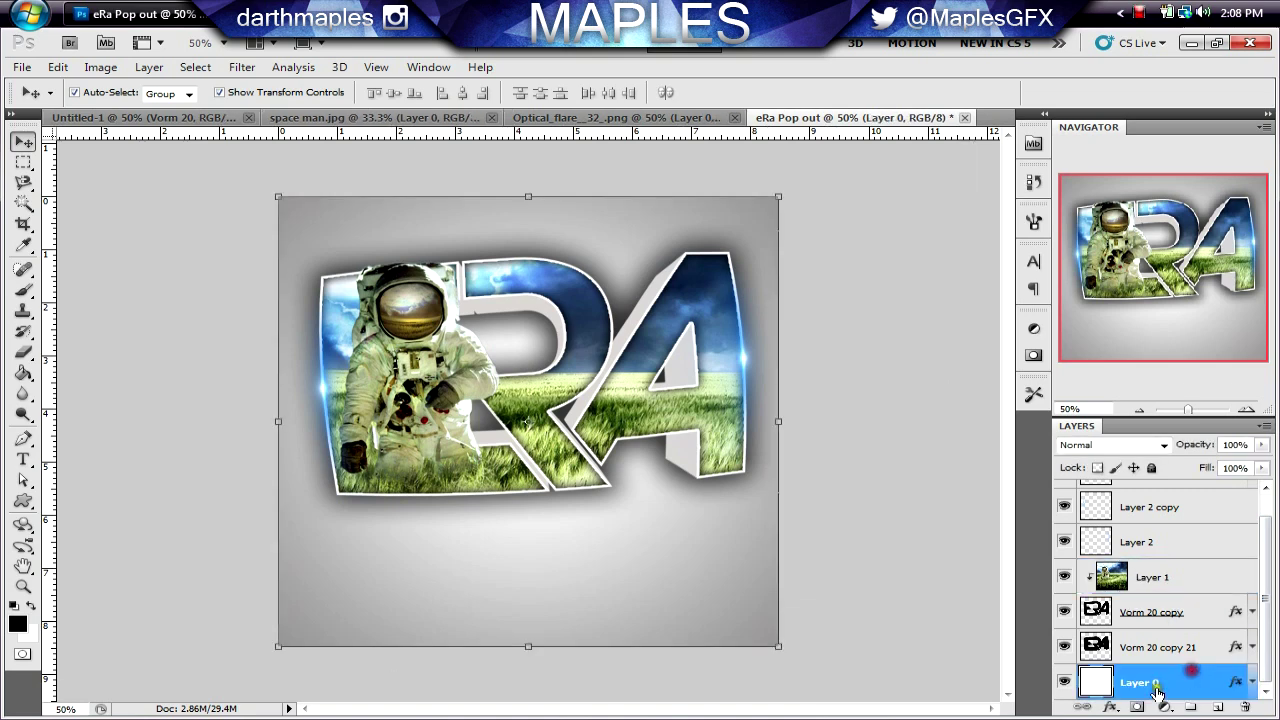
left_click(1063, 681)
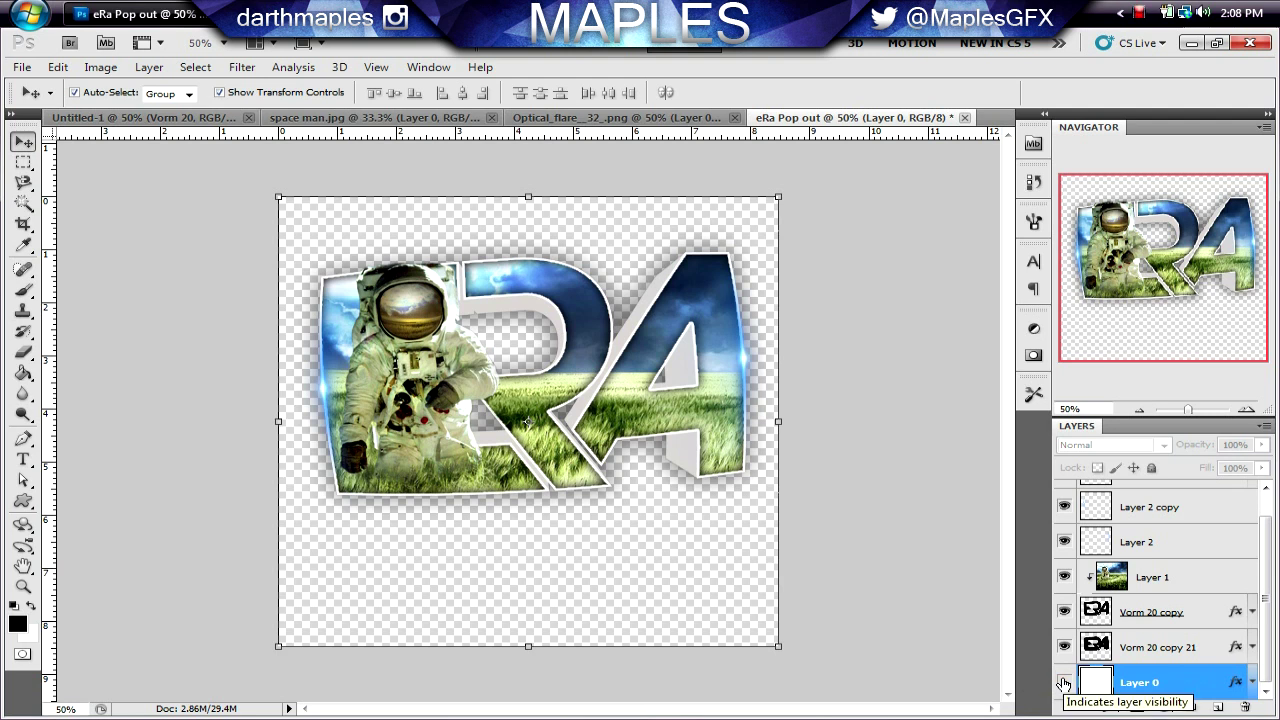
left_click(1063, 683)
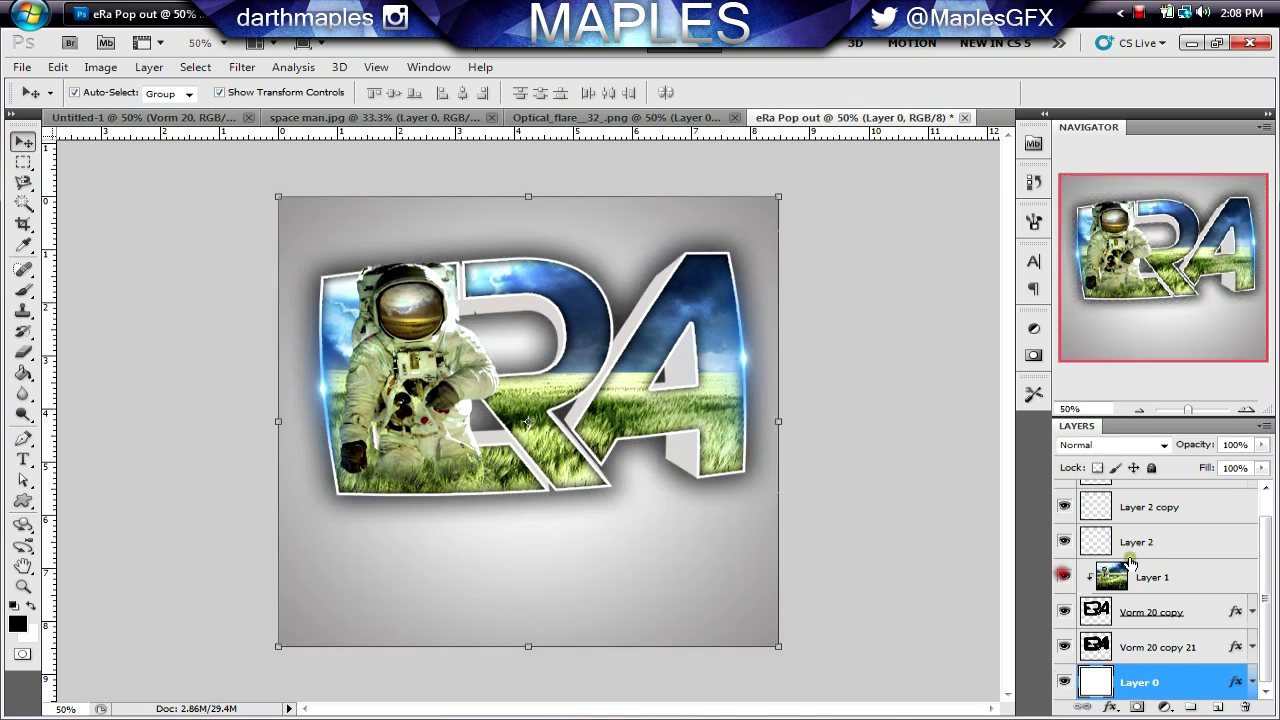
Step: Duplicate the sky-and-grass Layer 1, place the copy between Vorm 20 copy 21 and Layer 0, and deselect all layers
left_click(1187, 577)
right_click(1187, 577)
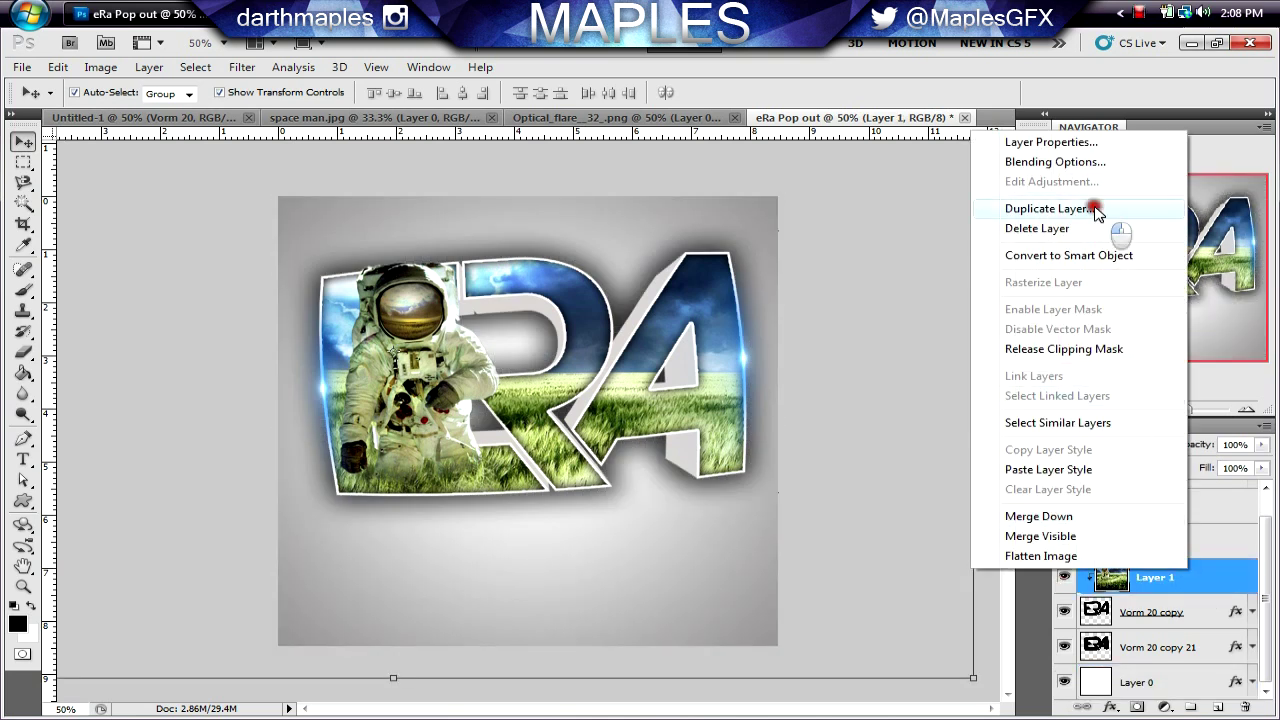
left_click(1090, 208)
left_click(826, 213)
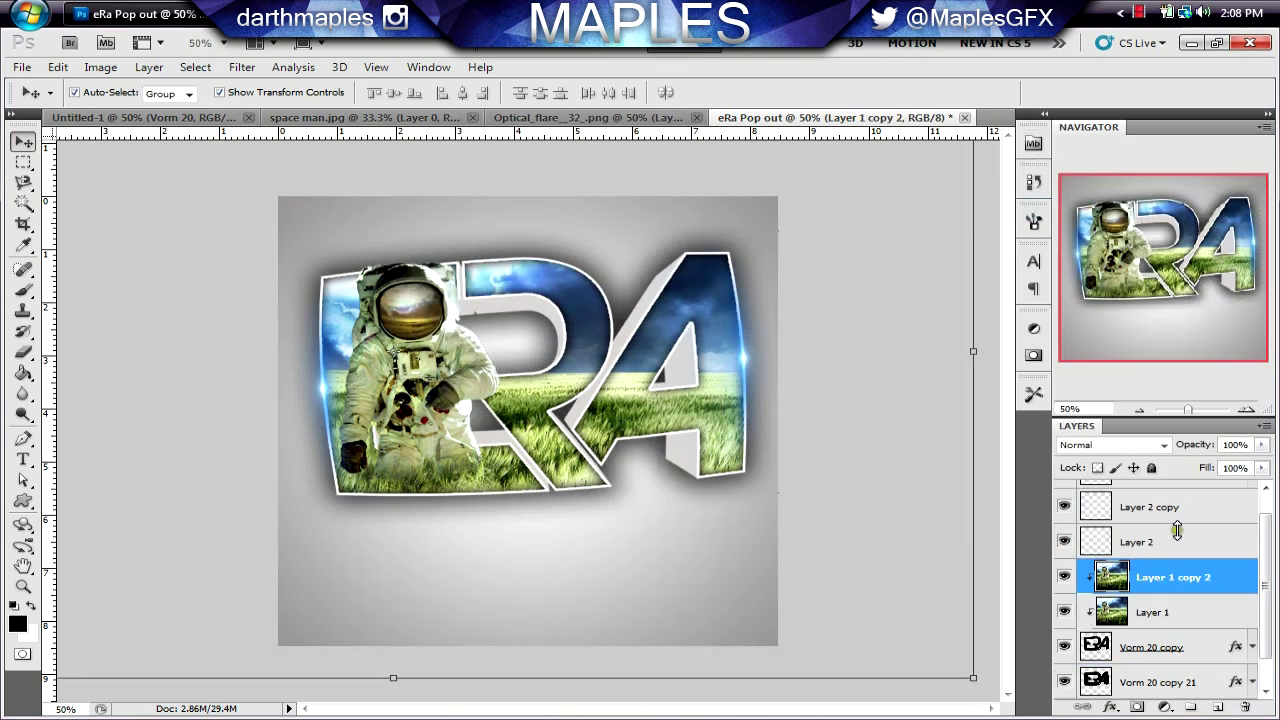
left_click(1239, 578)
left_click_drag(1239, 578, 1236, 660)
left_click(144, 258)
left_click(129, 236)
left_click(125, 234)
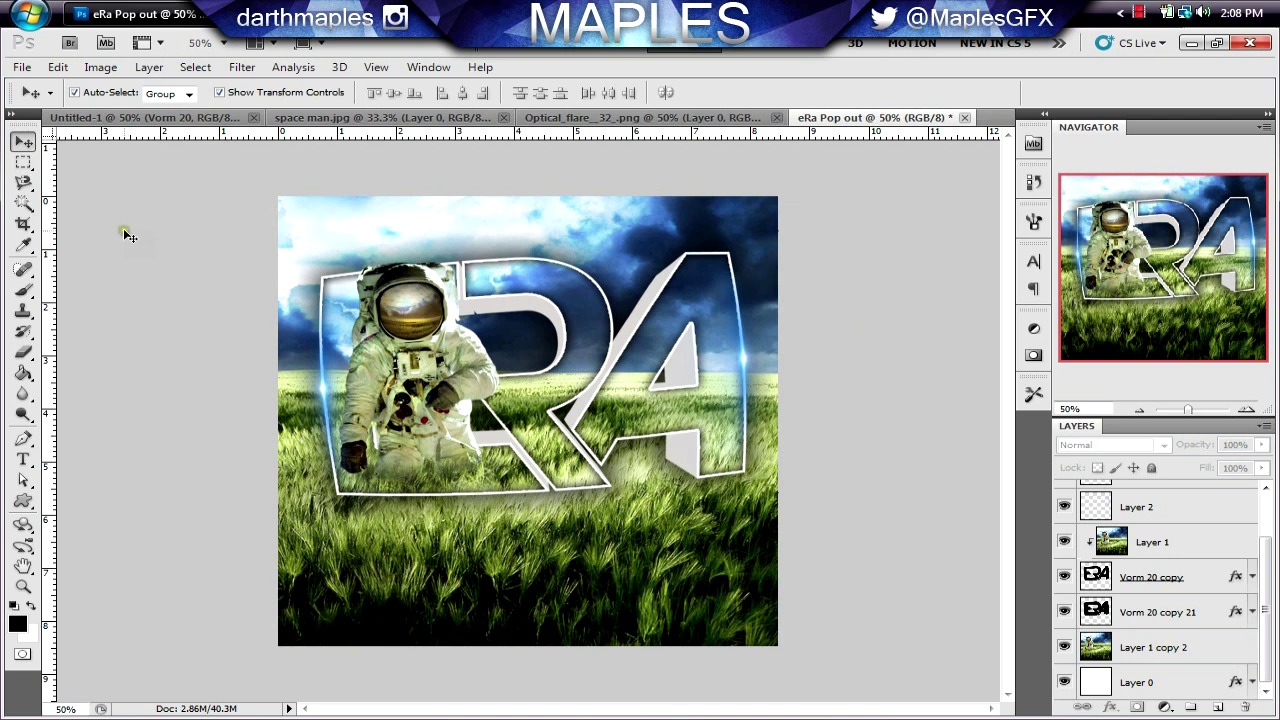
Step: Set the blend mode of the background image Layer 1 copy 2 to Overlay and deselect the layer
left_click(1200, 647)
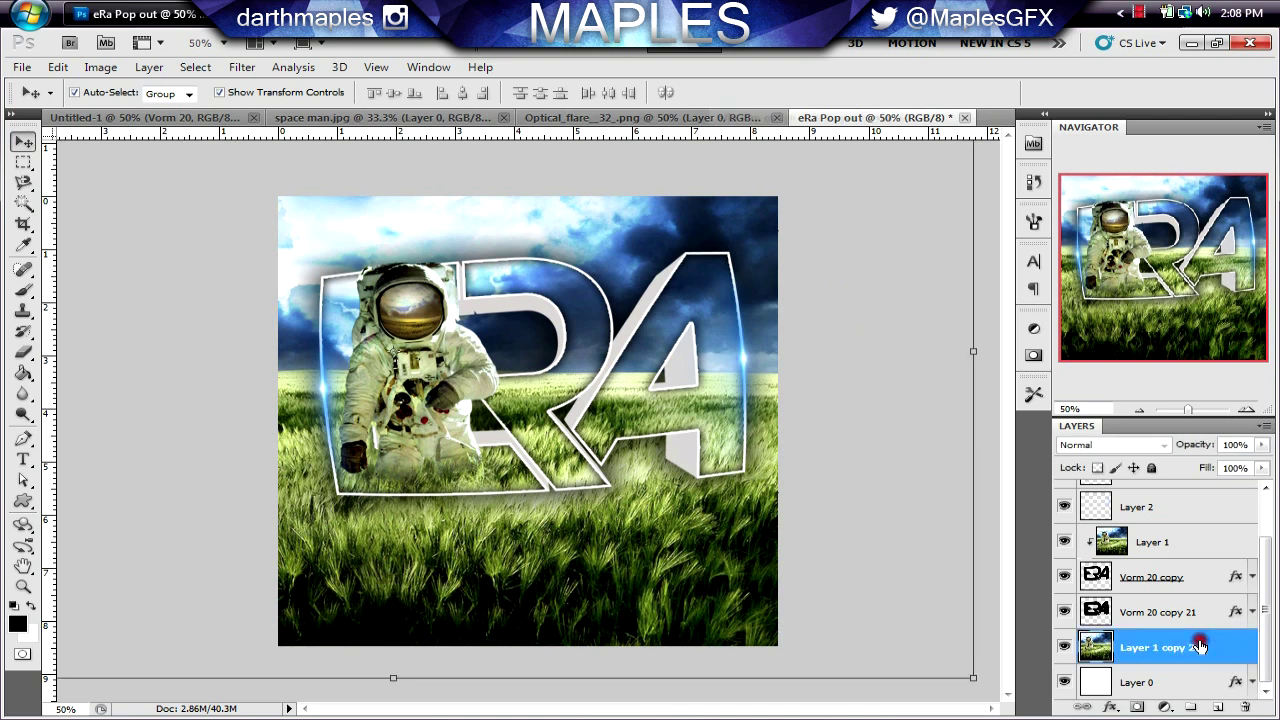
left_click(1165, 447)
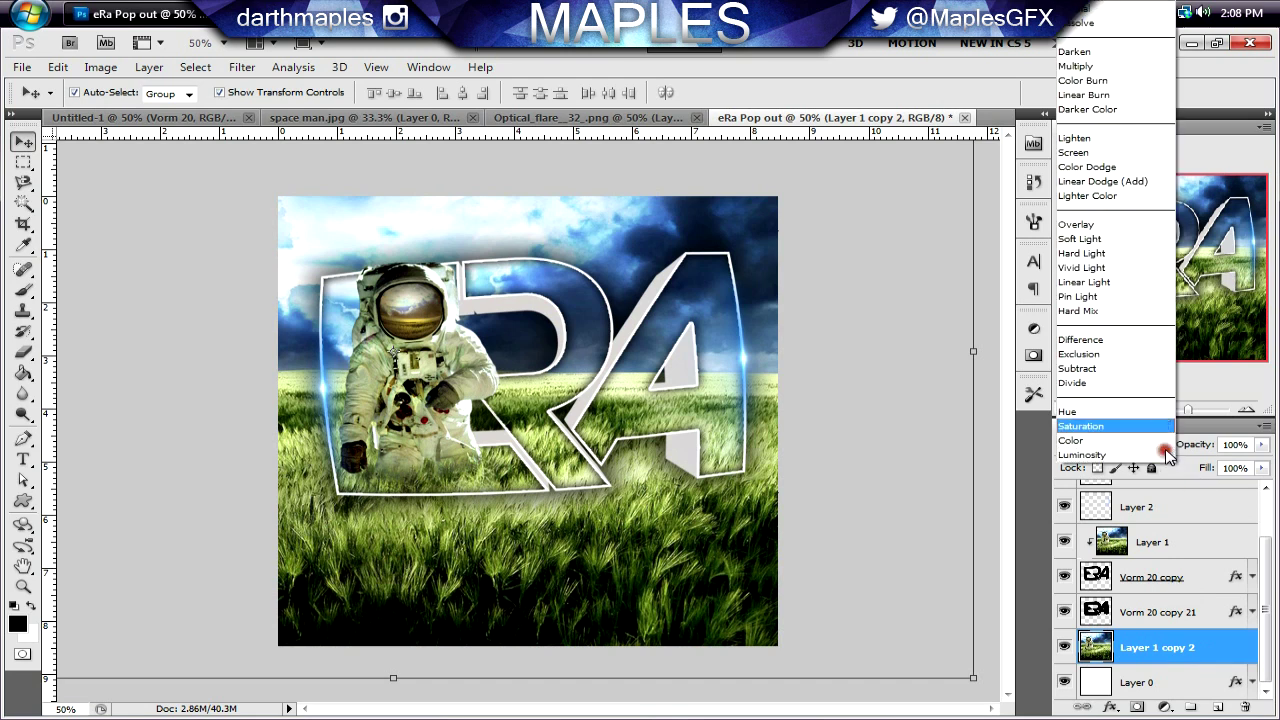
left_click(1150, 224)
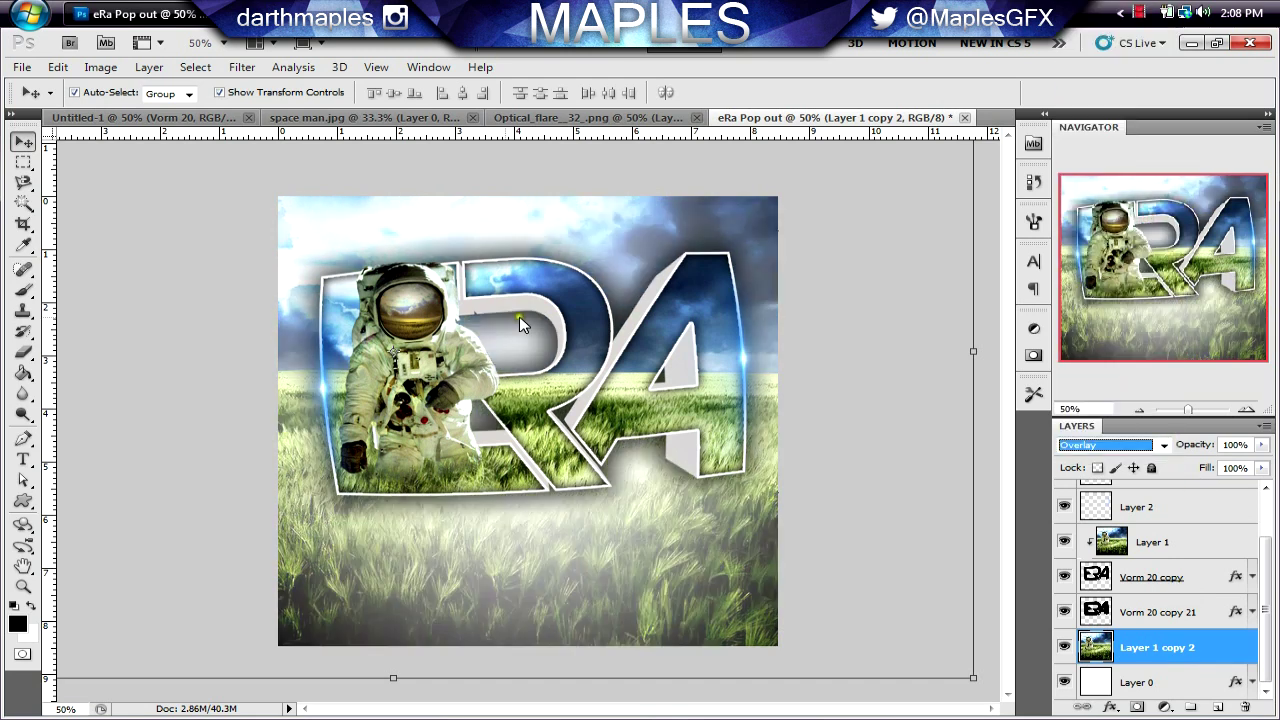
left_click(185, 309)
left_click(145, 313)
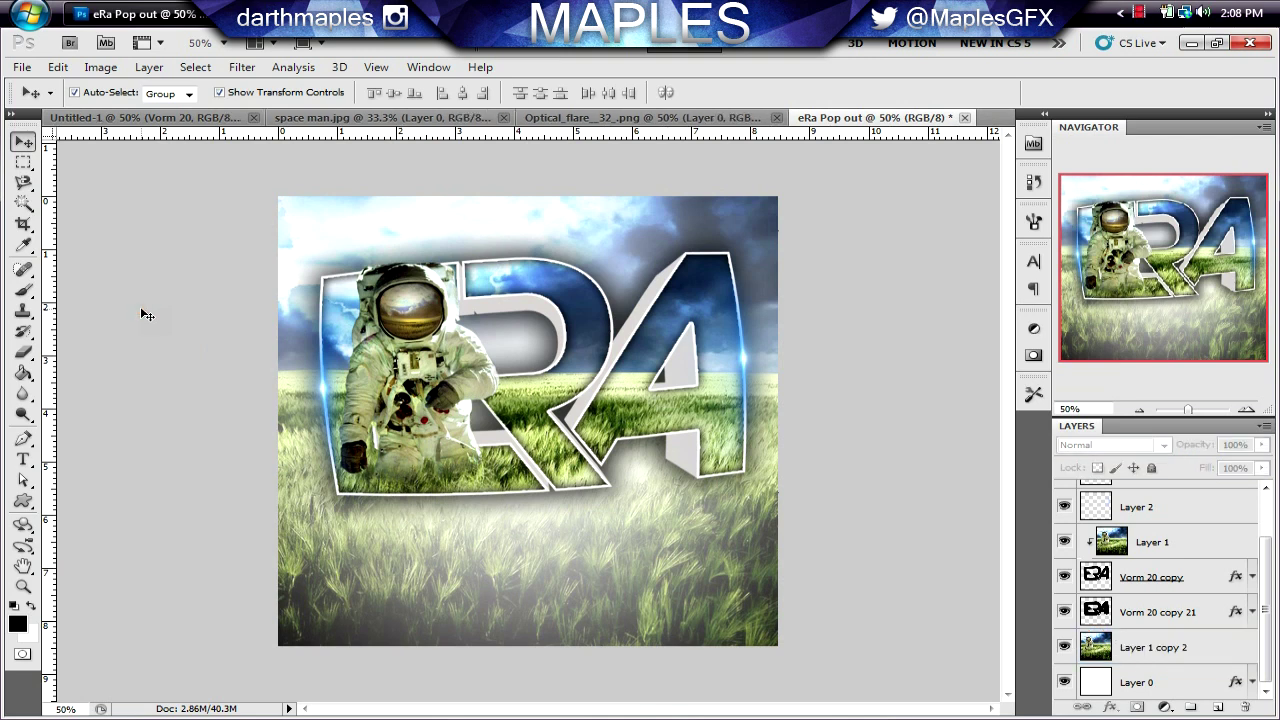
Step: Set the background image Layer 1 copy 2 to Normal blend mode at 56% opacity and deselect the layer
left_click(1206, 646)
left_click(1163, 446)
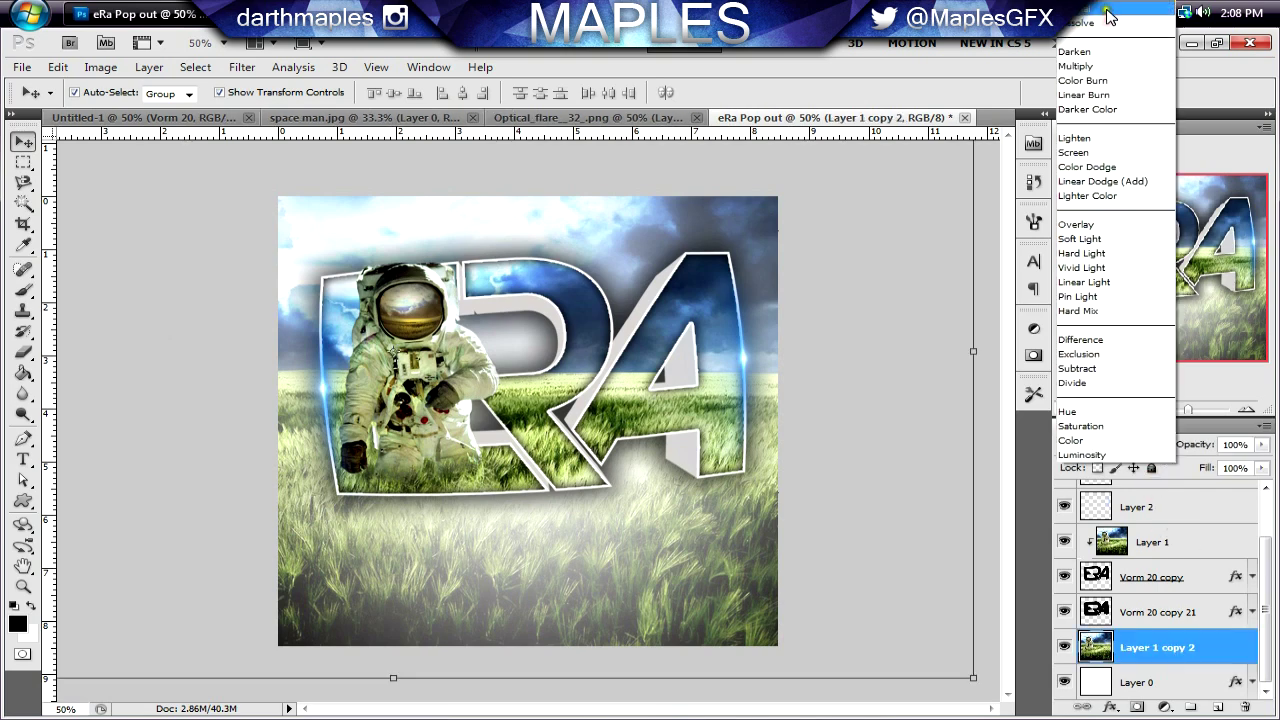
left_click(1095, 10)
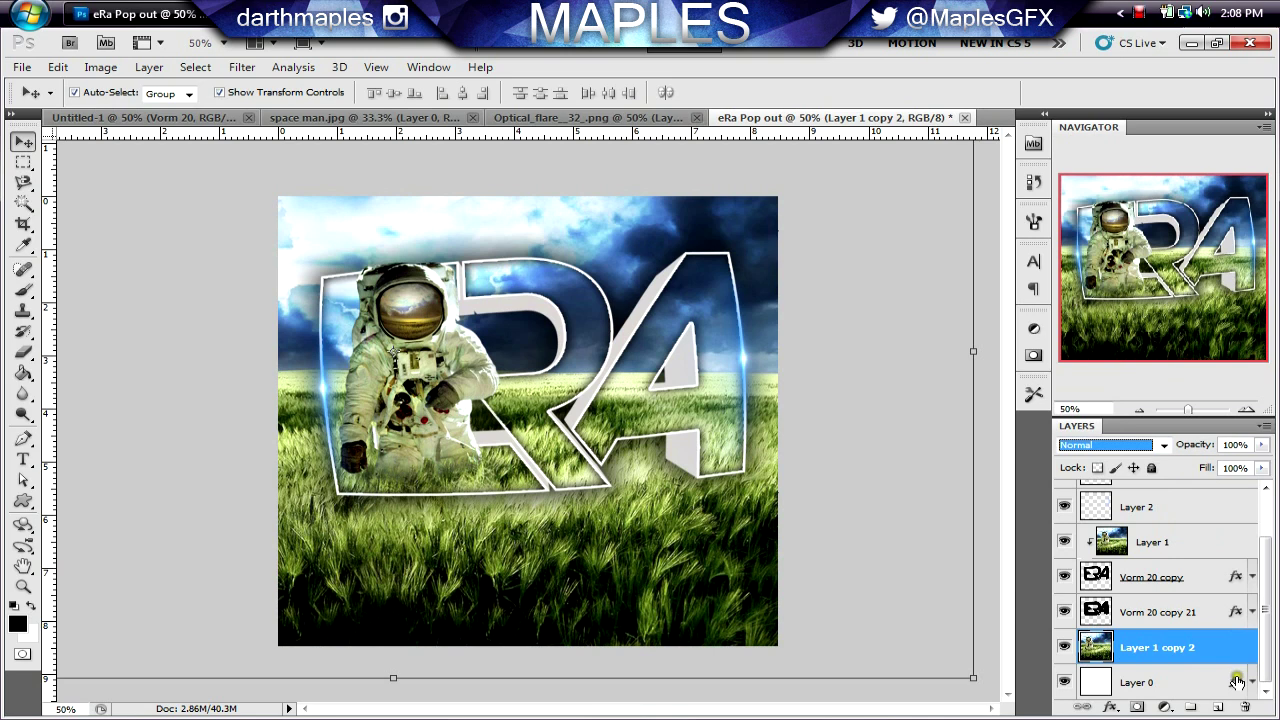
left_click(1262, 445)
left_click_drag(1260, 462, 1219, 471)
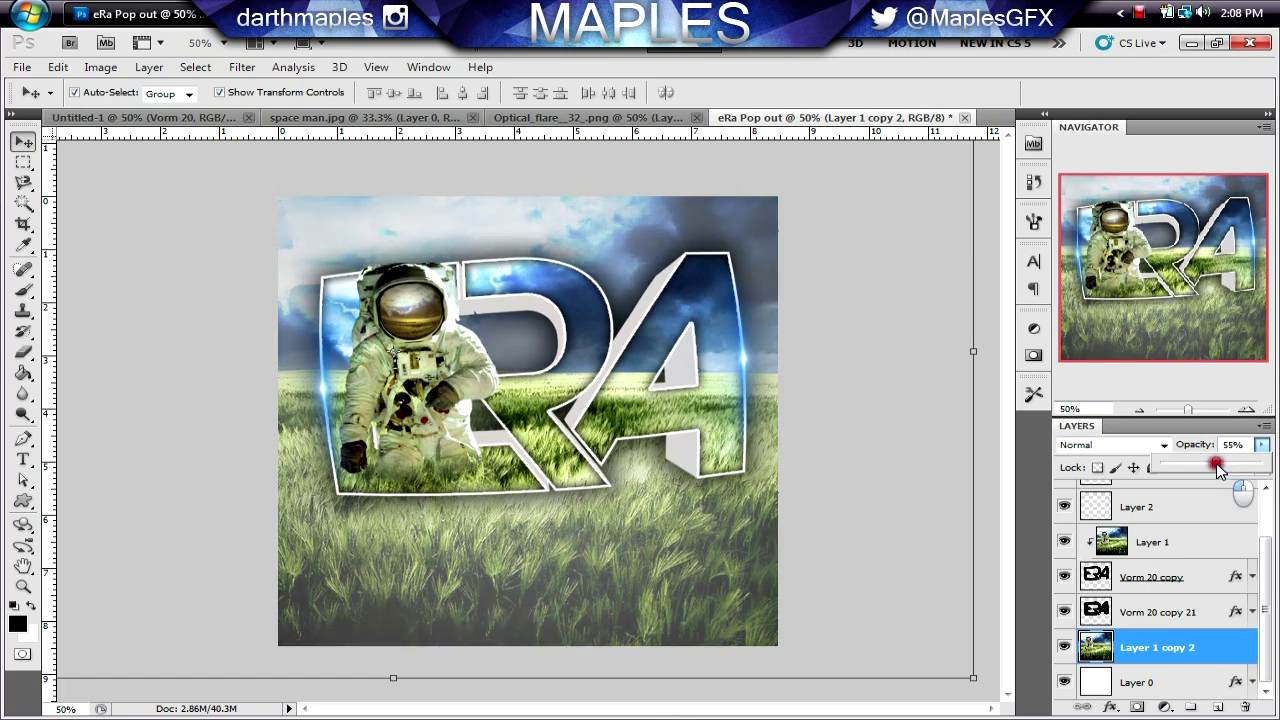
left_click_drag(1219, 471, 1218, 468)
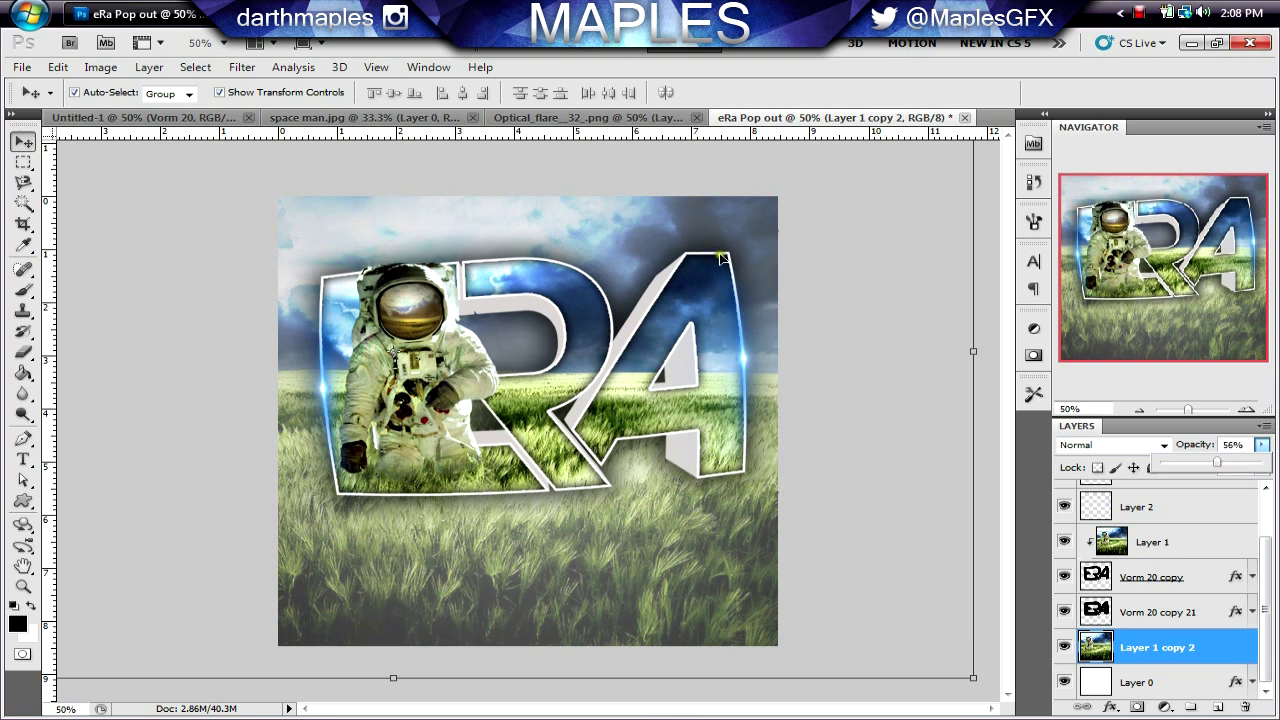
left_click(179, 208)
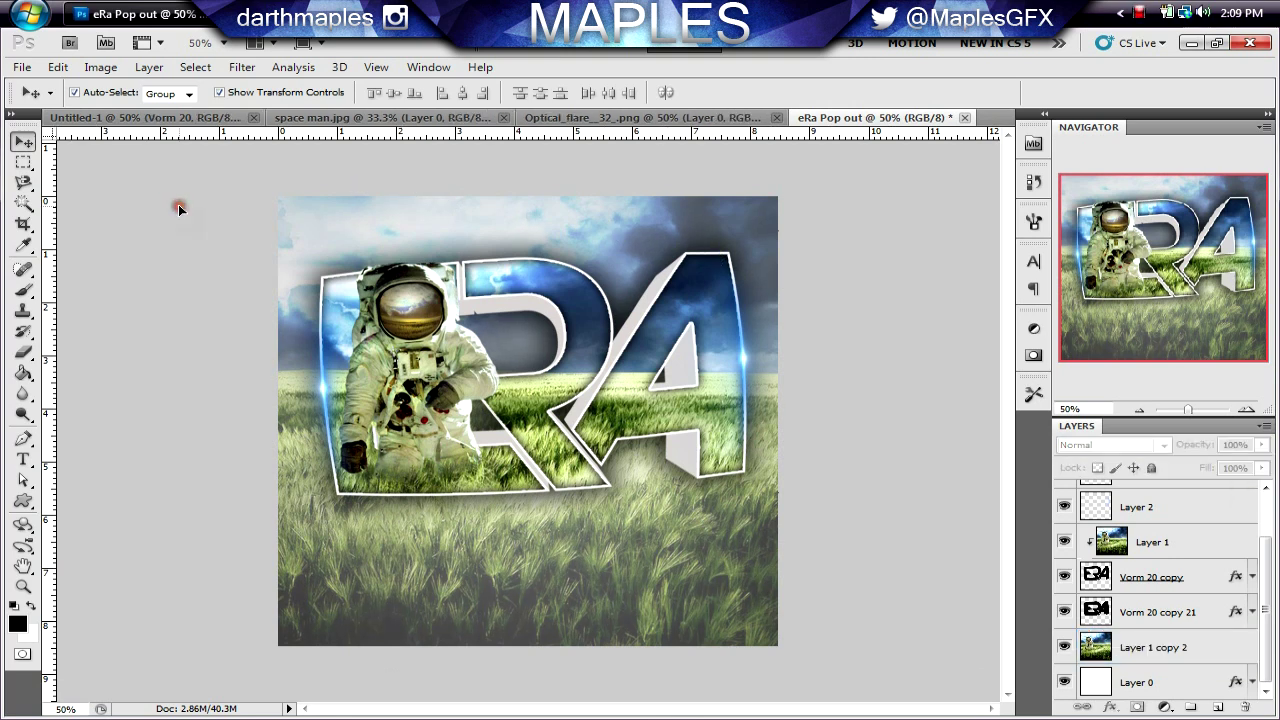
Step: Add the text YOUR NAME in black 50.61 pt Impact above all layers and center it in the grass beneath the logo
left_click_drag(1256, 557, 1256, 482)
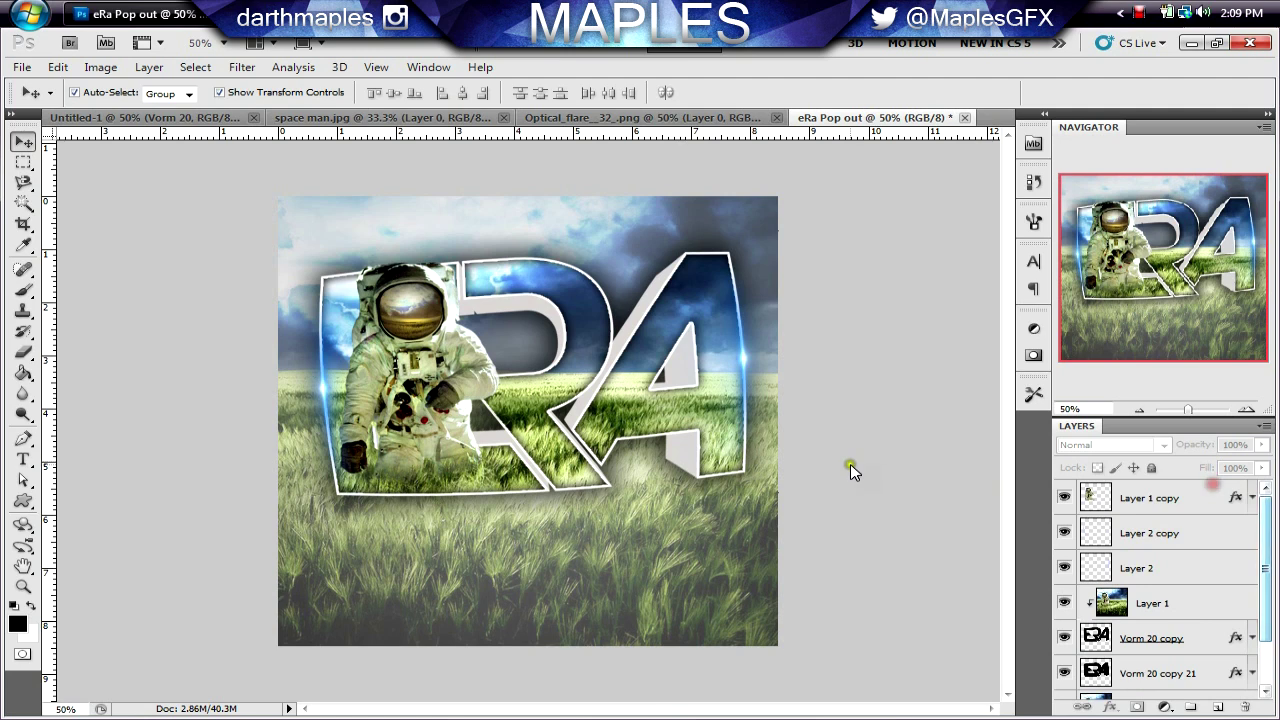
left_click(23, 459)
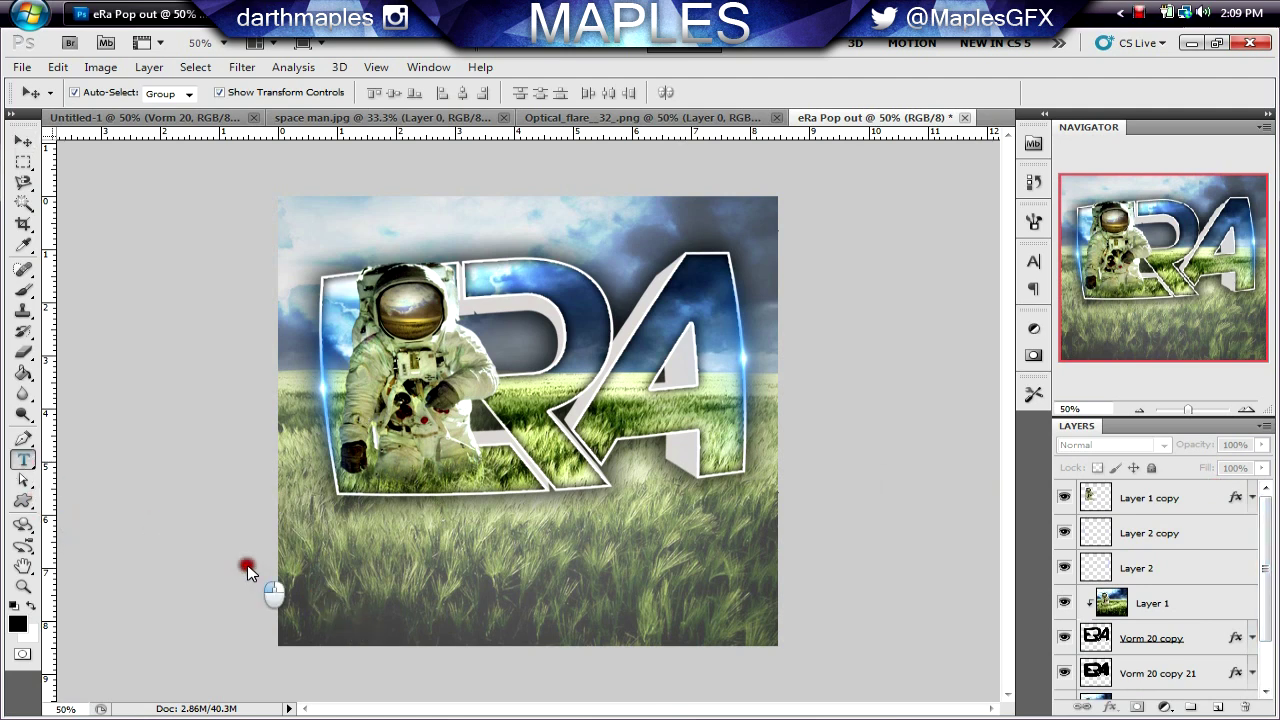
left_click(351, 564)
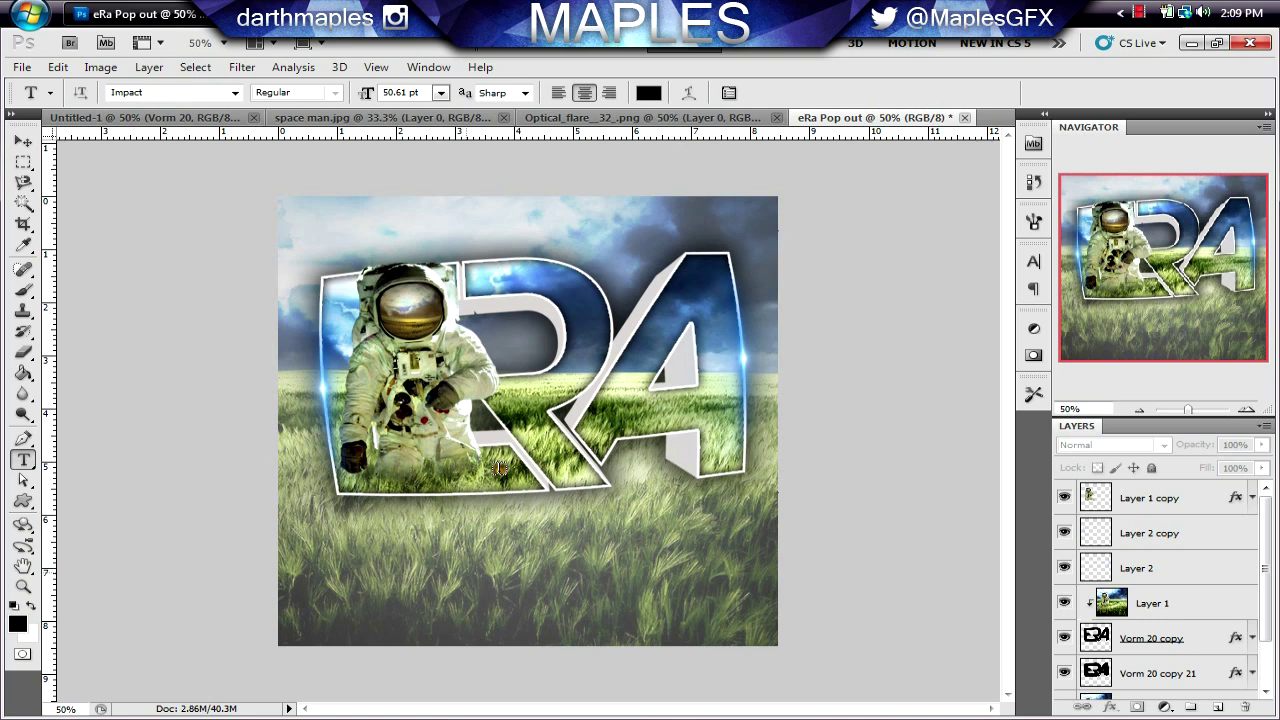
left_click(360, 580)
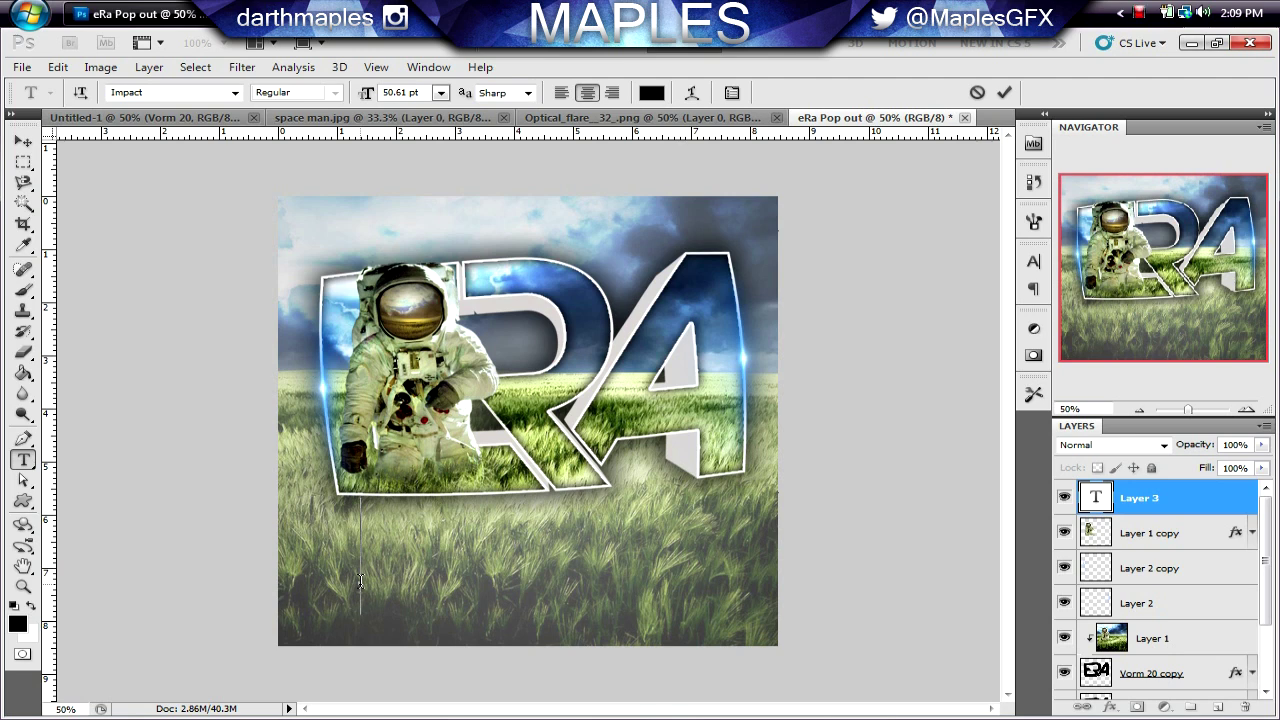
type("Yor")
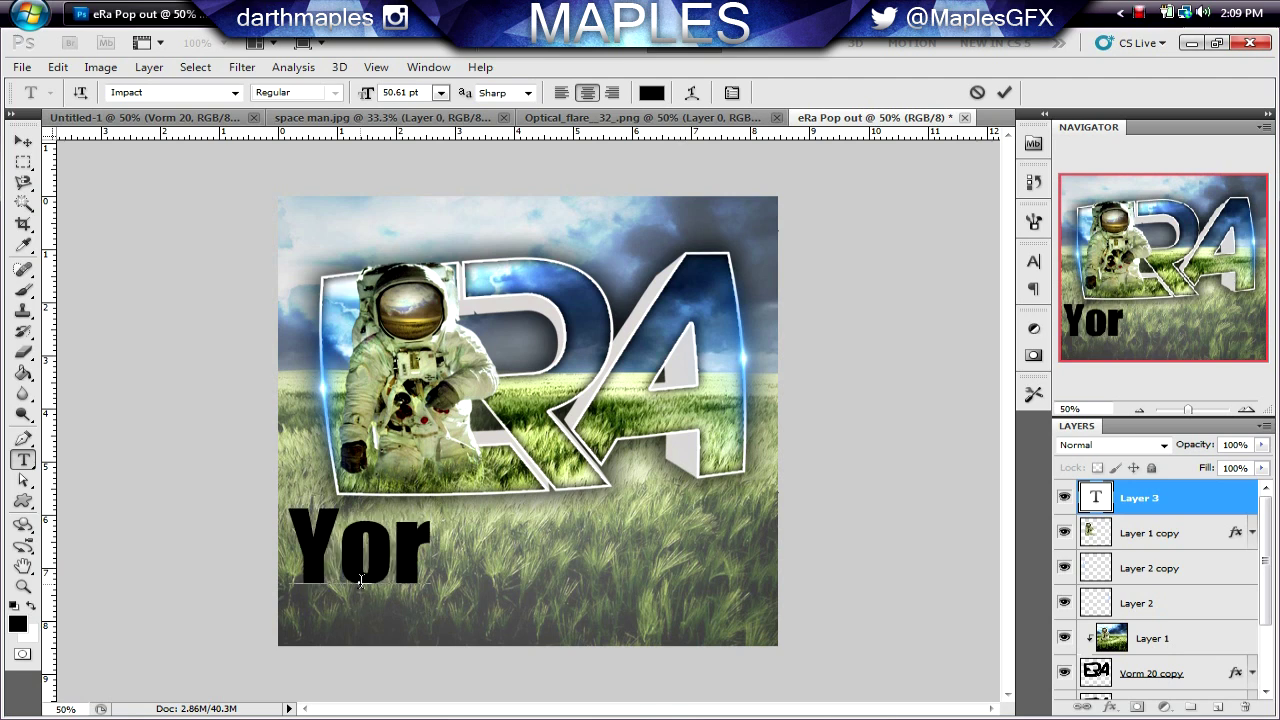
key("BackSpace")
key("BackSpace")
type("OU")
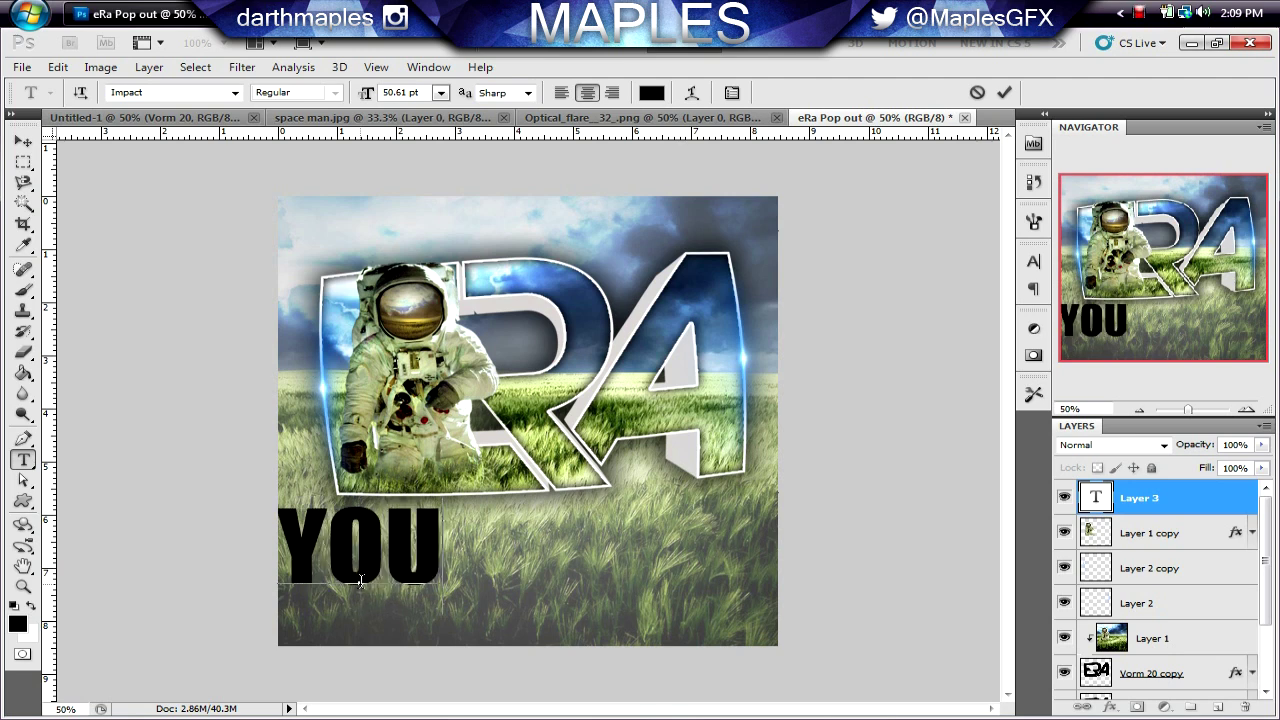
type("R NAME")
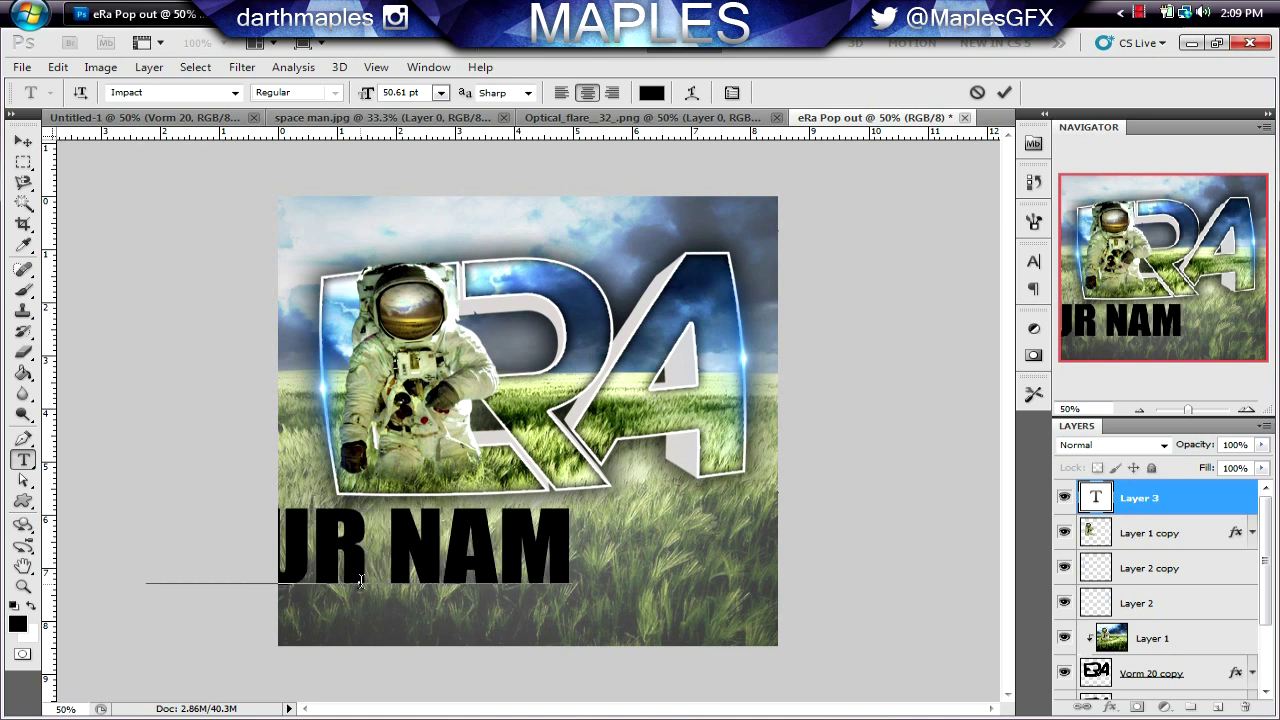
left_click(22, 141)
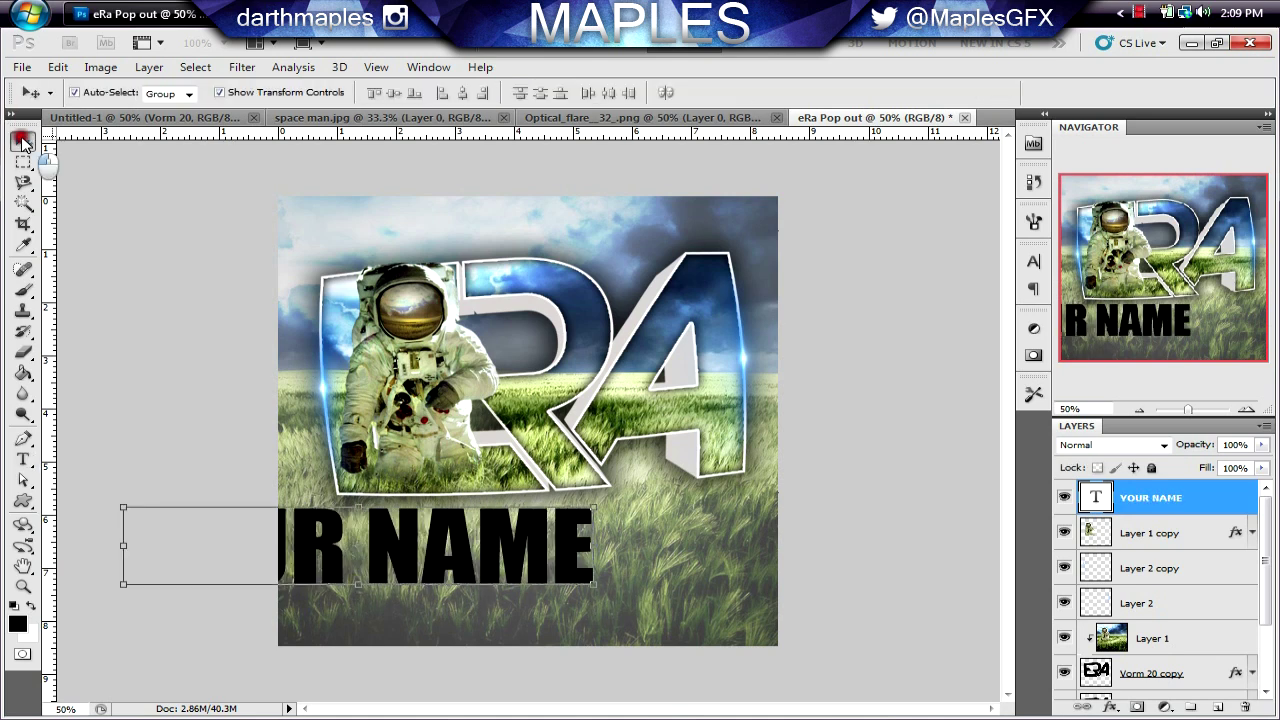
left_click_drag(492, 527, 663, 559)
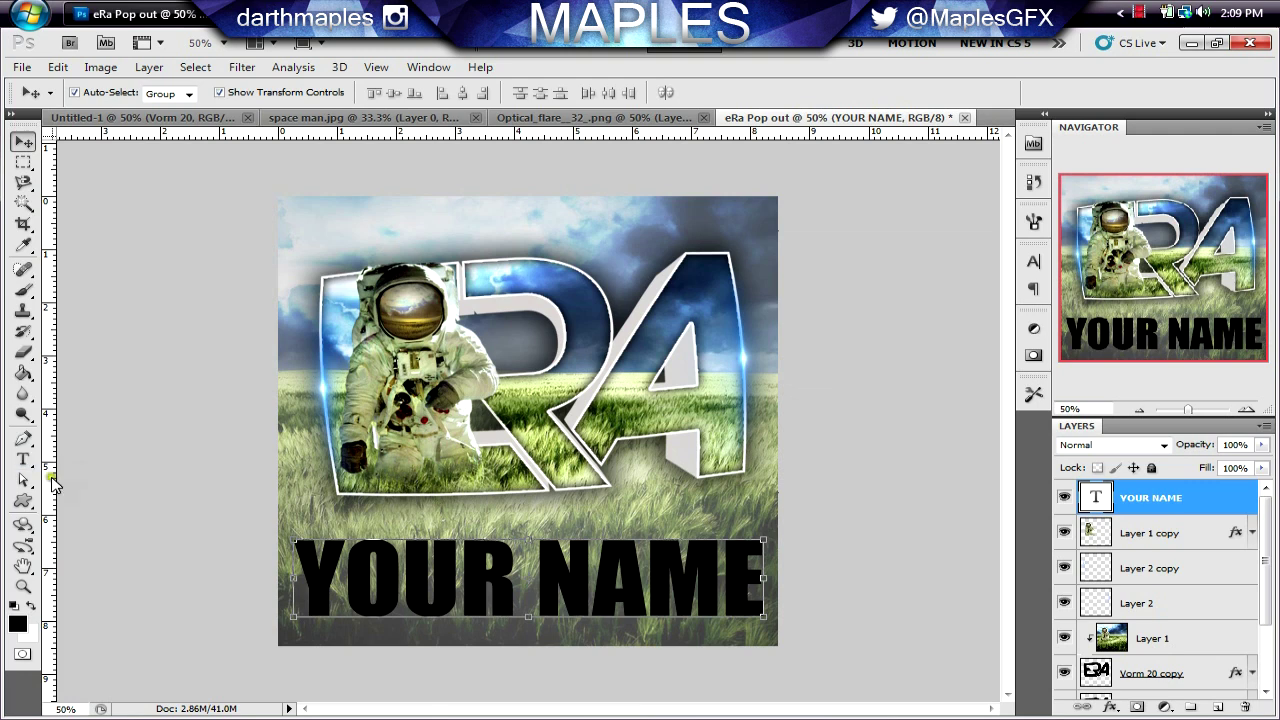
Step: Warp the YOUR NAME text with the horizontal Bulge style, +18% bend and +13% vertical distortion
left_click(24, 462)
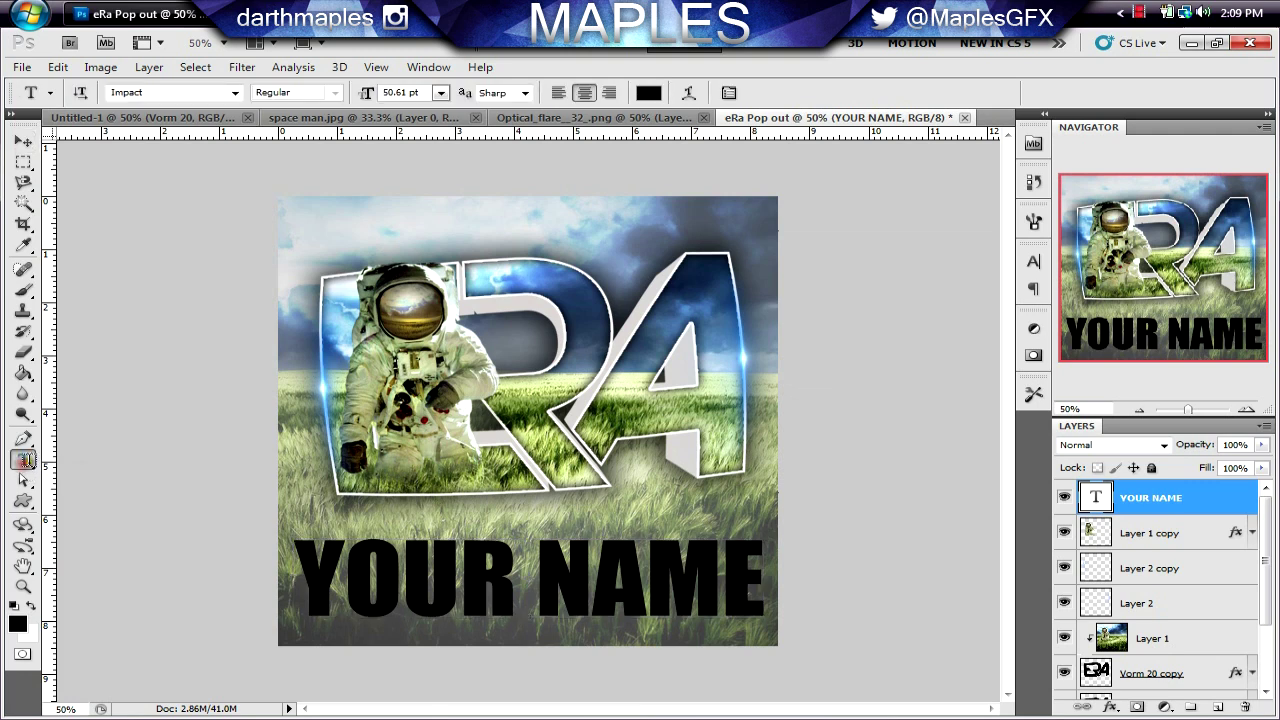
left_click(684, 93)
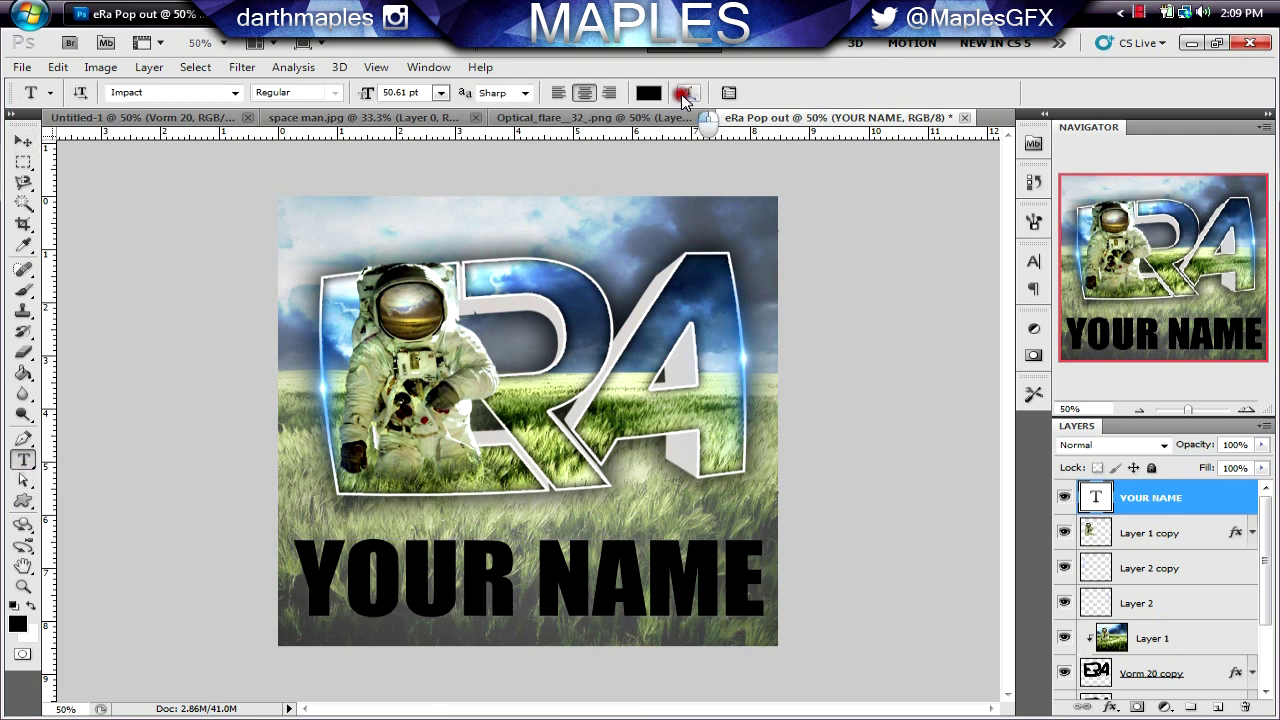
left_click(875, 193)
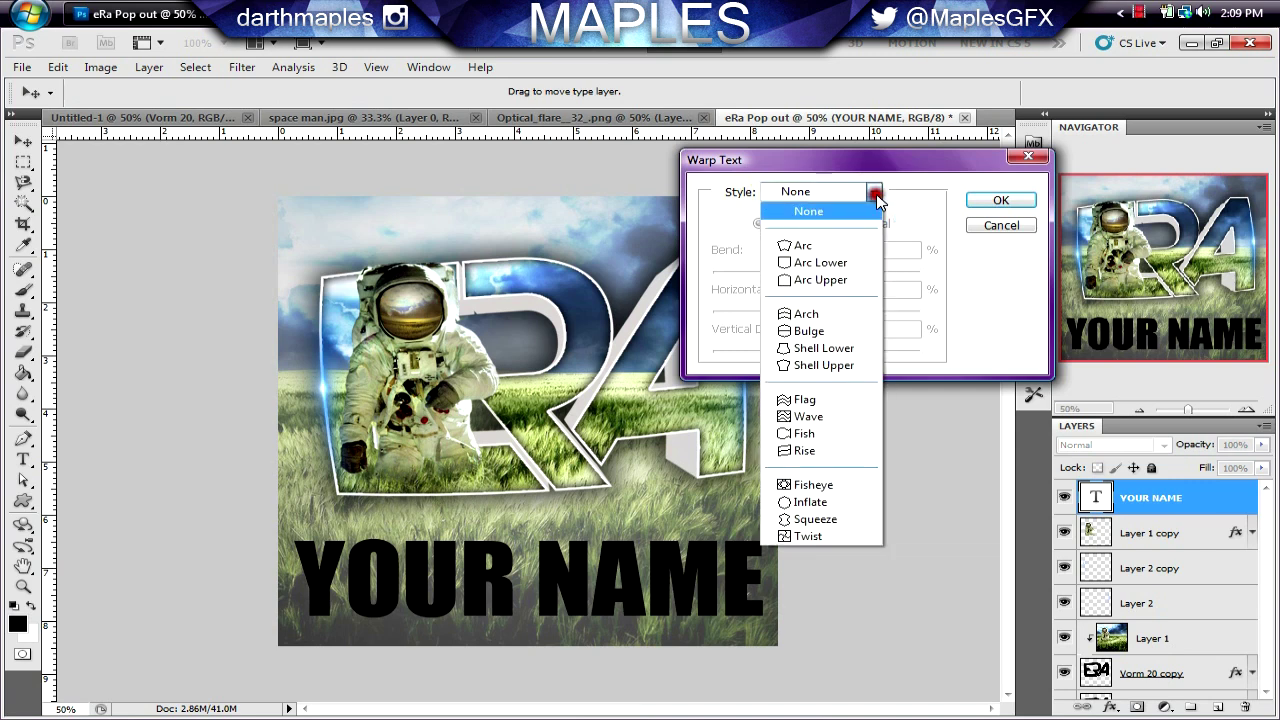
left_click(848, 505)
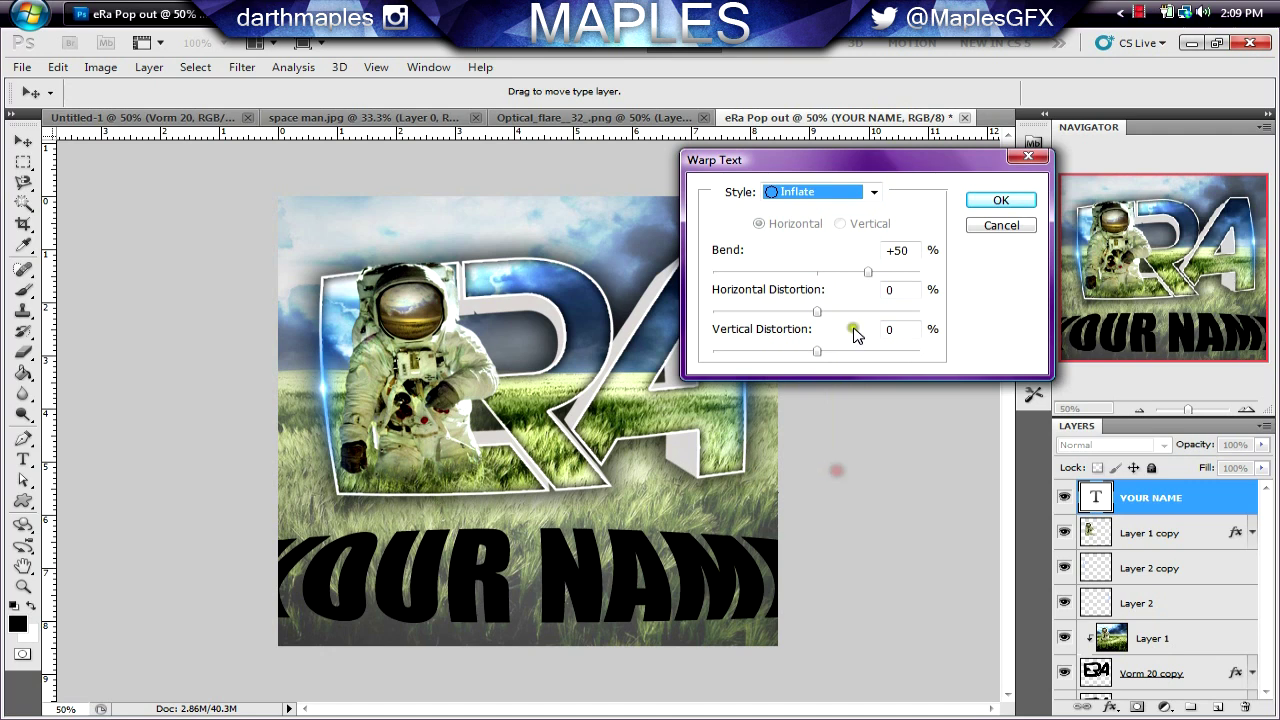
left_click_drag(869, 272, 818, 274)
left_click(873, 192)
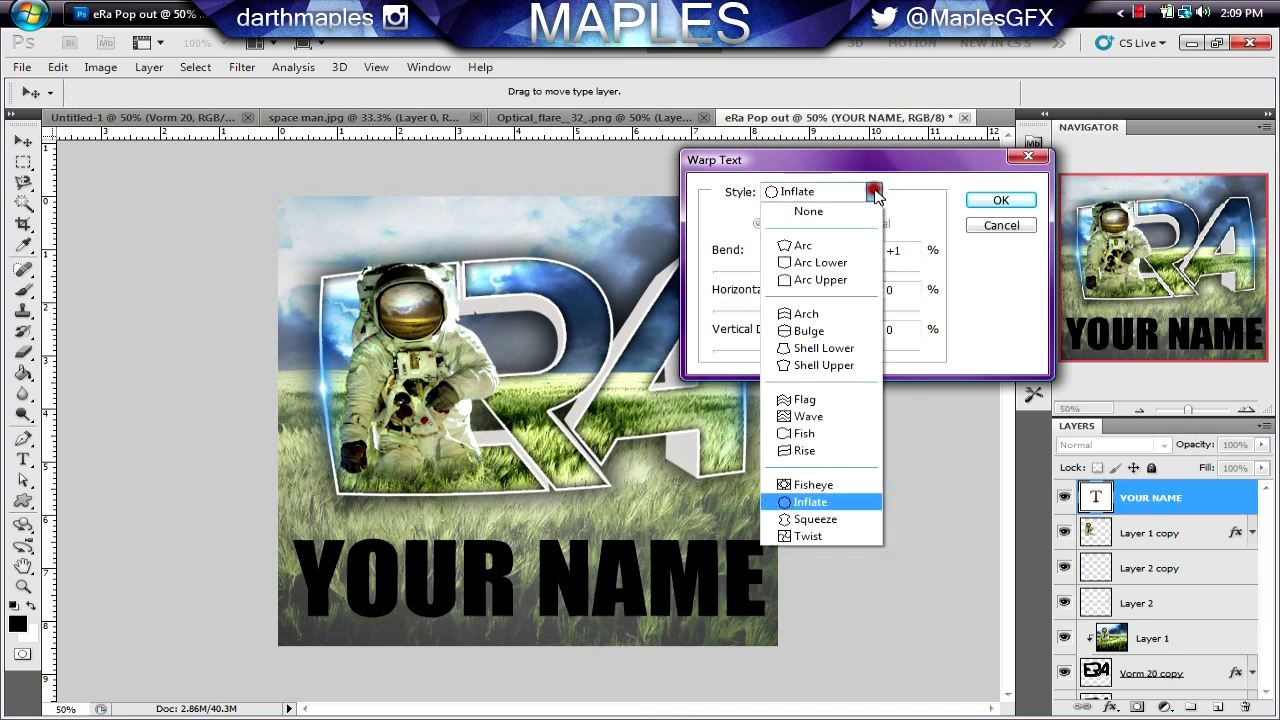
left_click(856, 331)
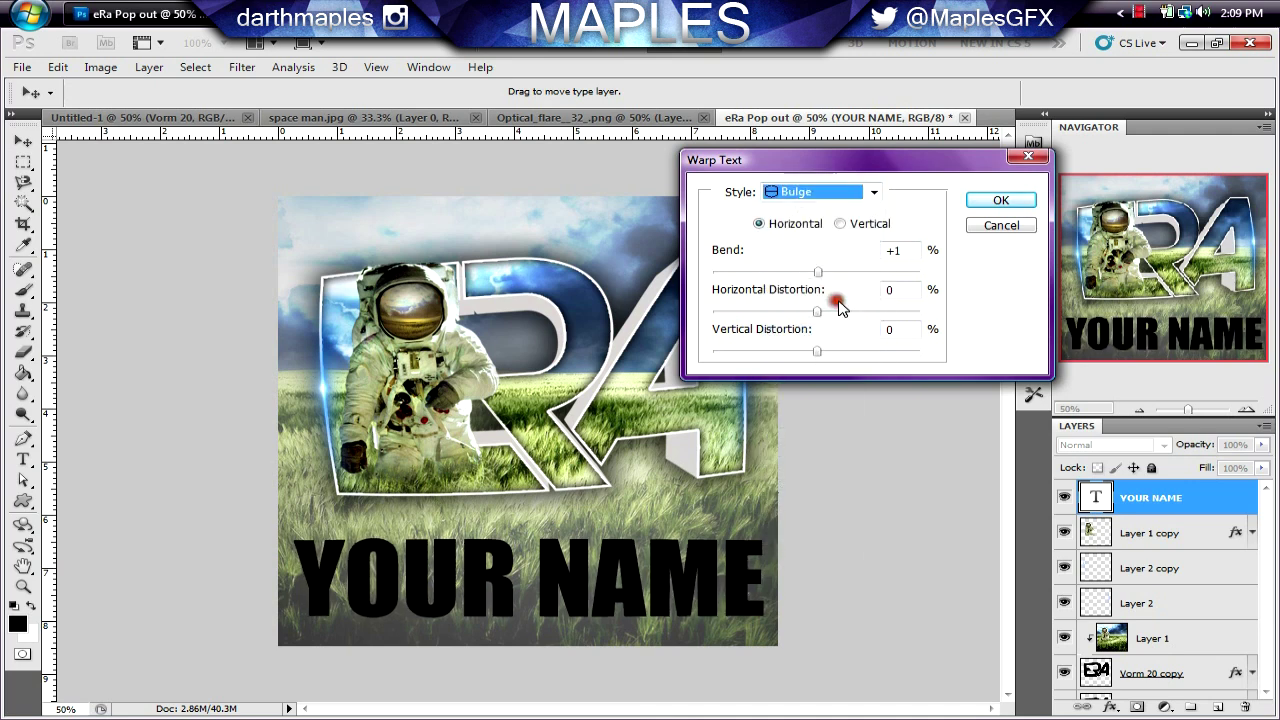
left_click(821, 274)
left_click_drag(822, 276, 836, 275)
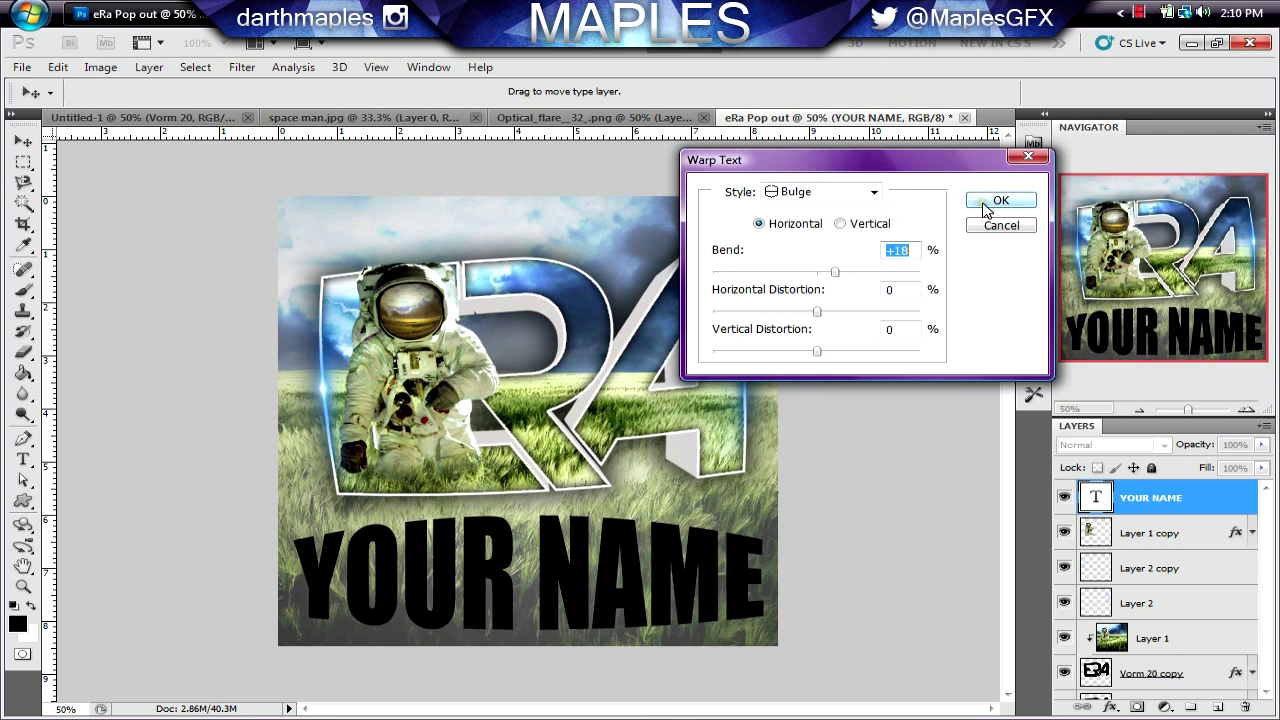
left_click_drag(817, 351, 832, 352)
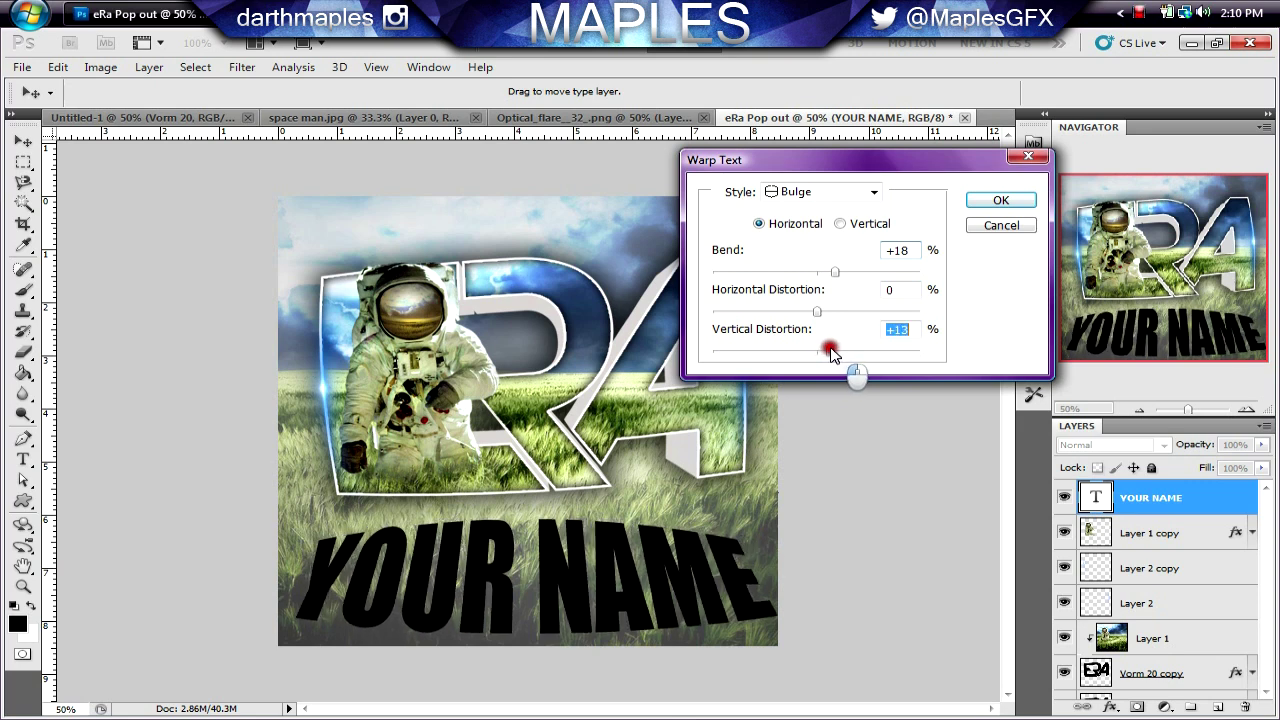
left_click(1001, 200)
Step: Scale the warped text to 89.75%, rotate it -5.66° and move it up close under the logo
left_click(23, 141)
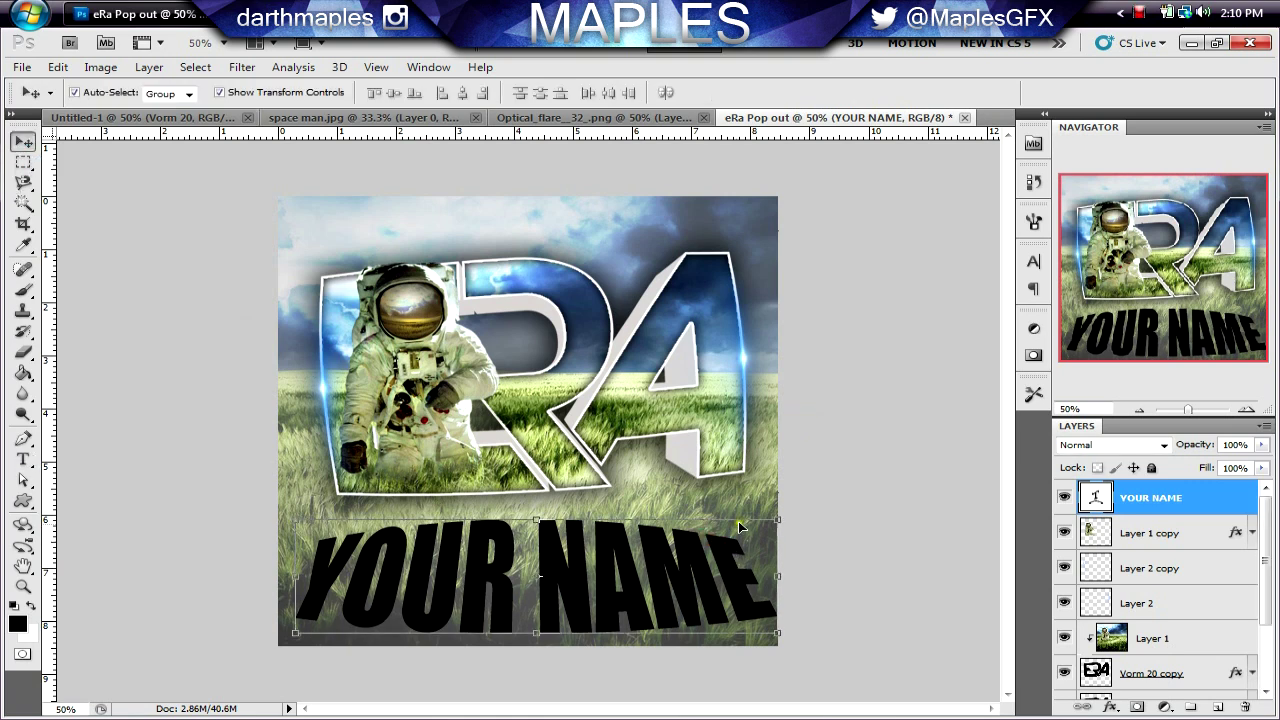
key("ctrl+t")
left_click_drag(795, 492, 773, 460)
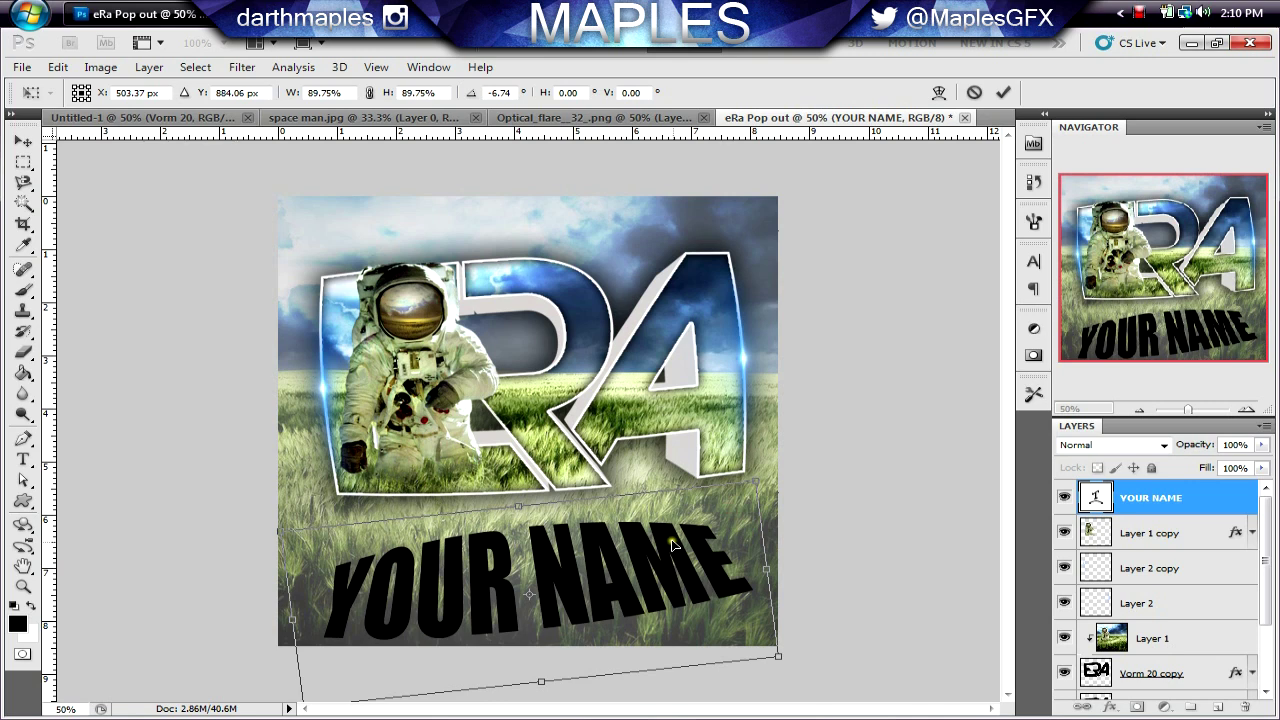
left_click_drag(672, 545, 684, 531)
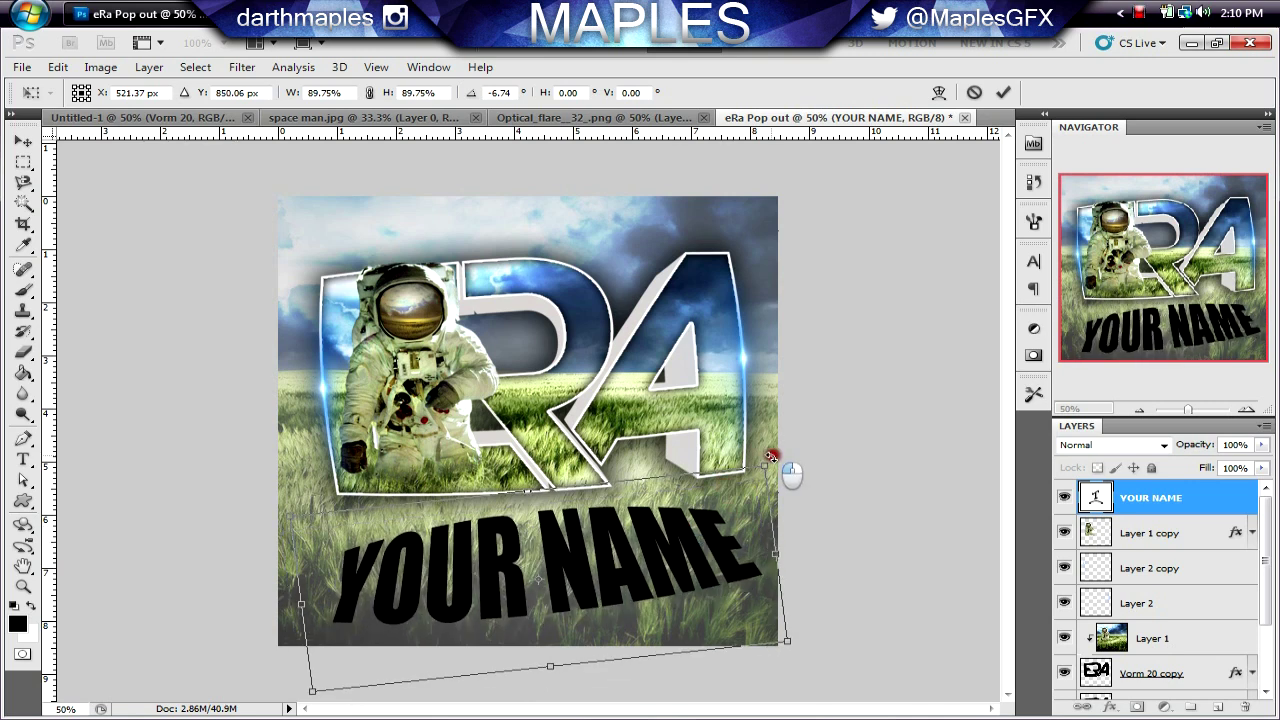
left_click_drag(772, 454, 775, 458)
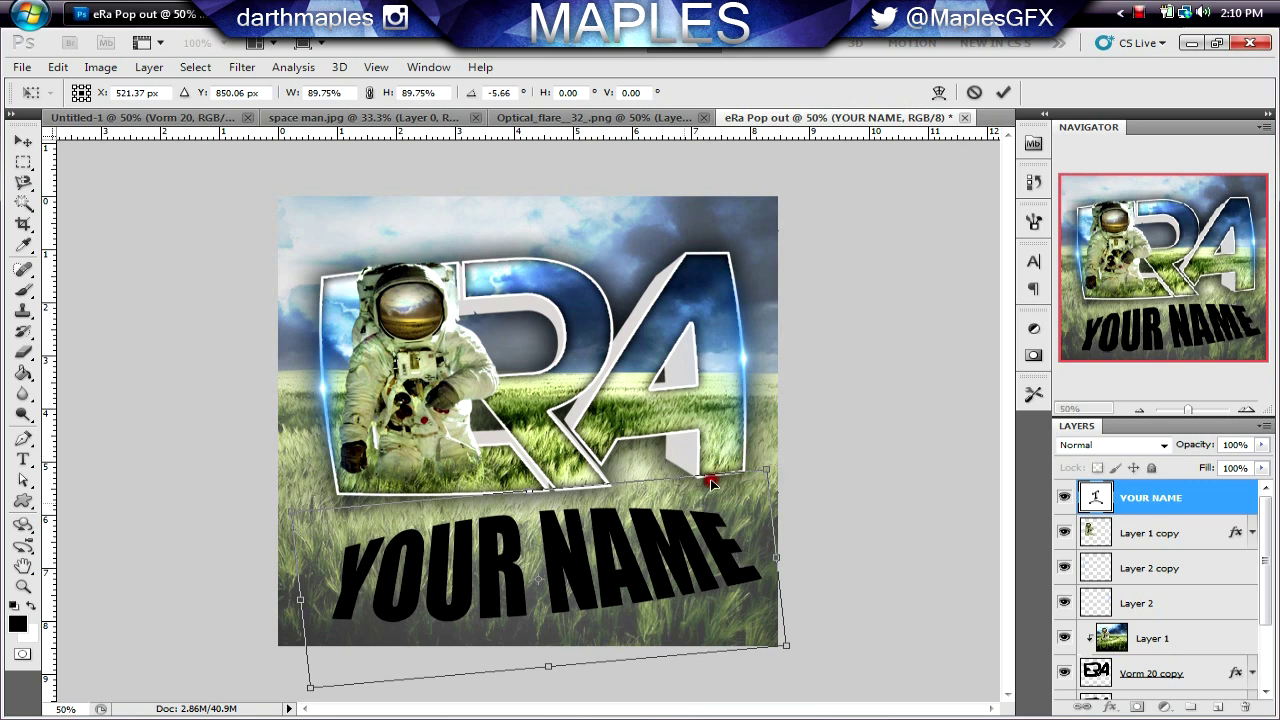
key("Return")
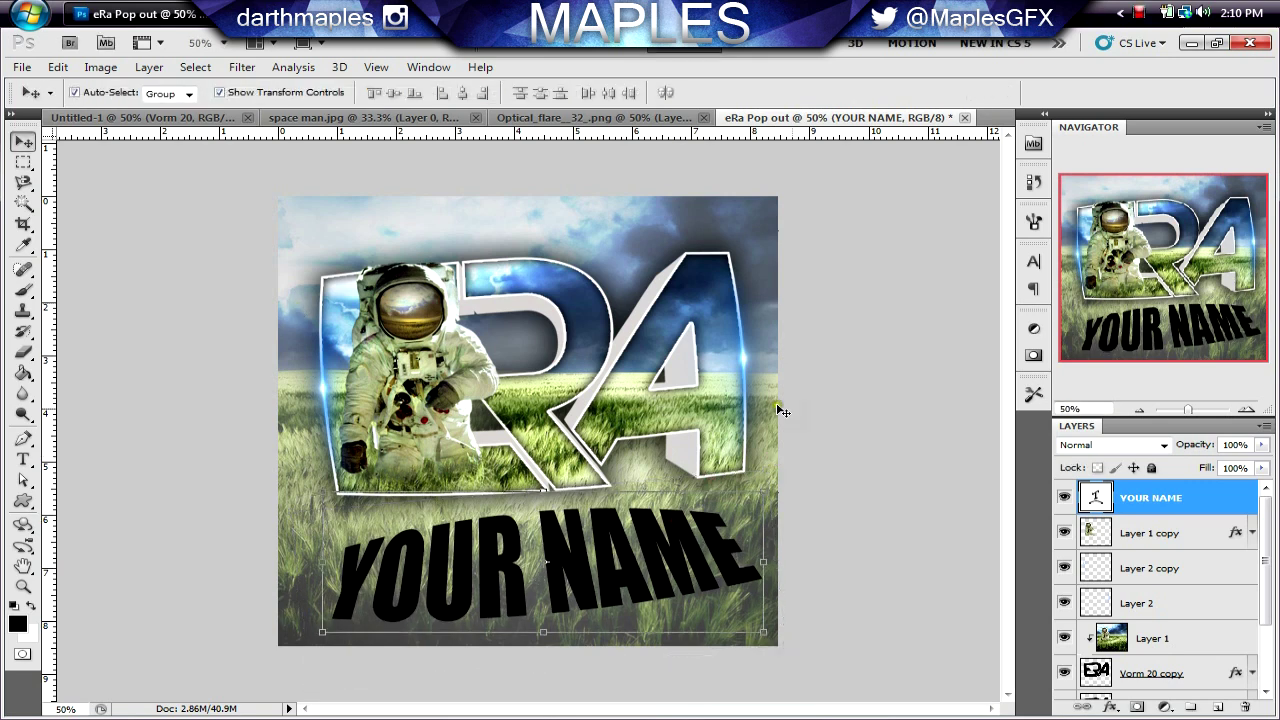
Step: Add a Stroke layer effect to the YOUR NAME text with its position set to Inside
double_click(1231, 499)
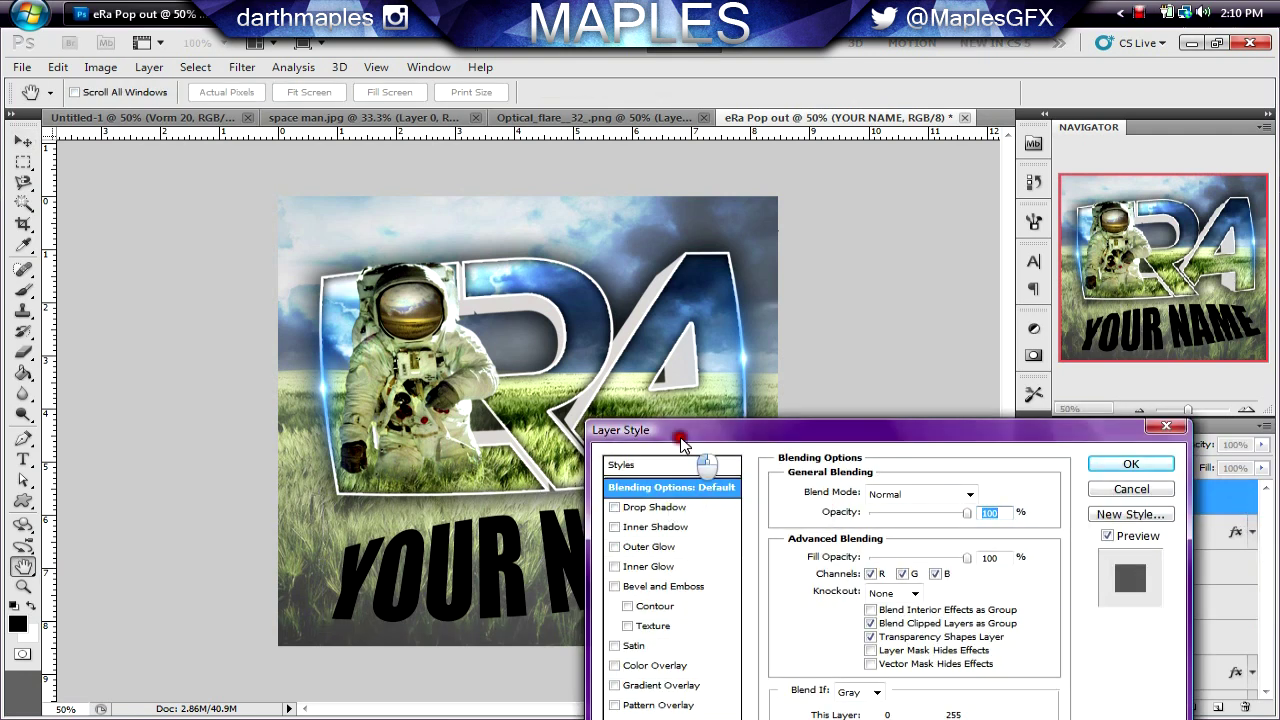
left_click_drag(672, 432, 824, 273)
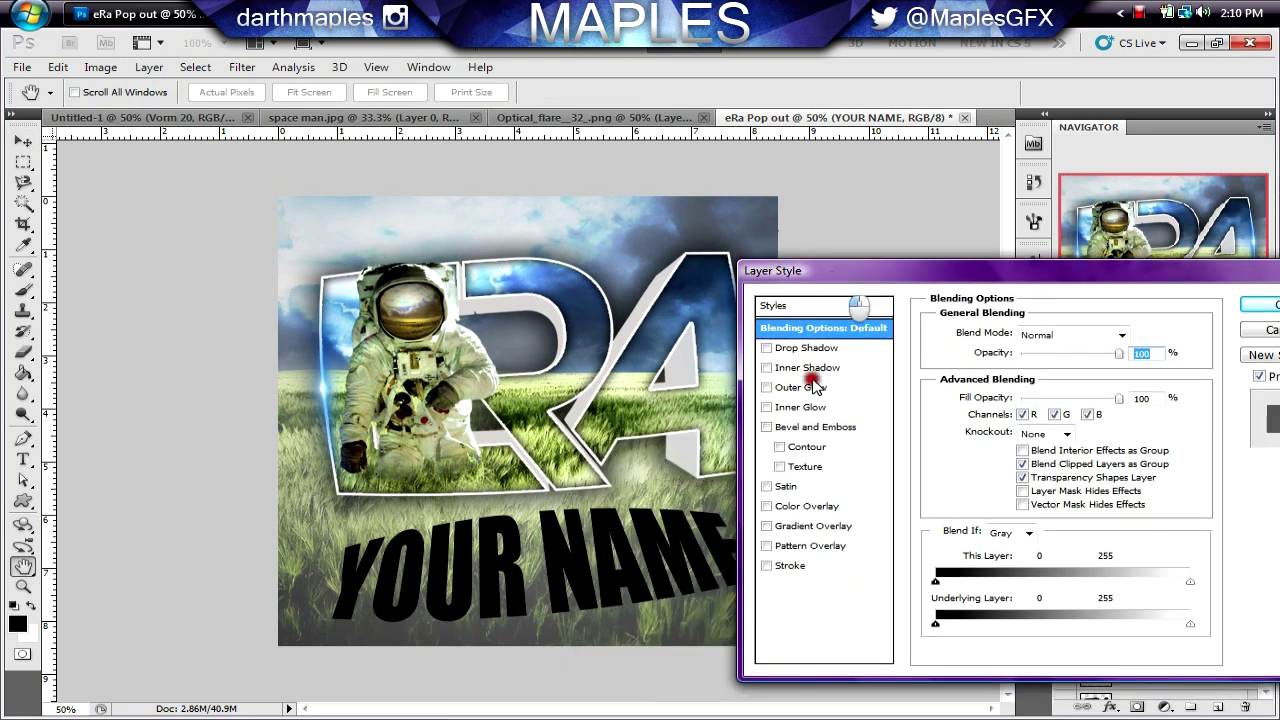
left_click(768, 566)
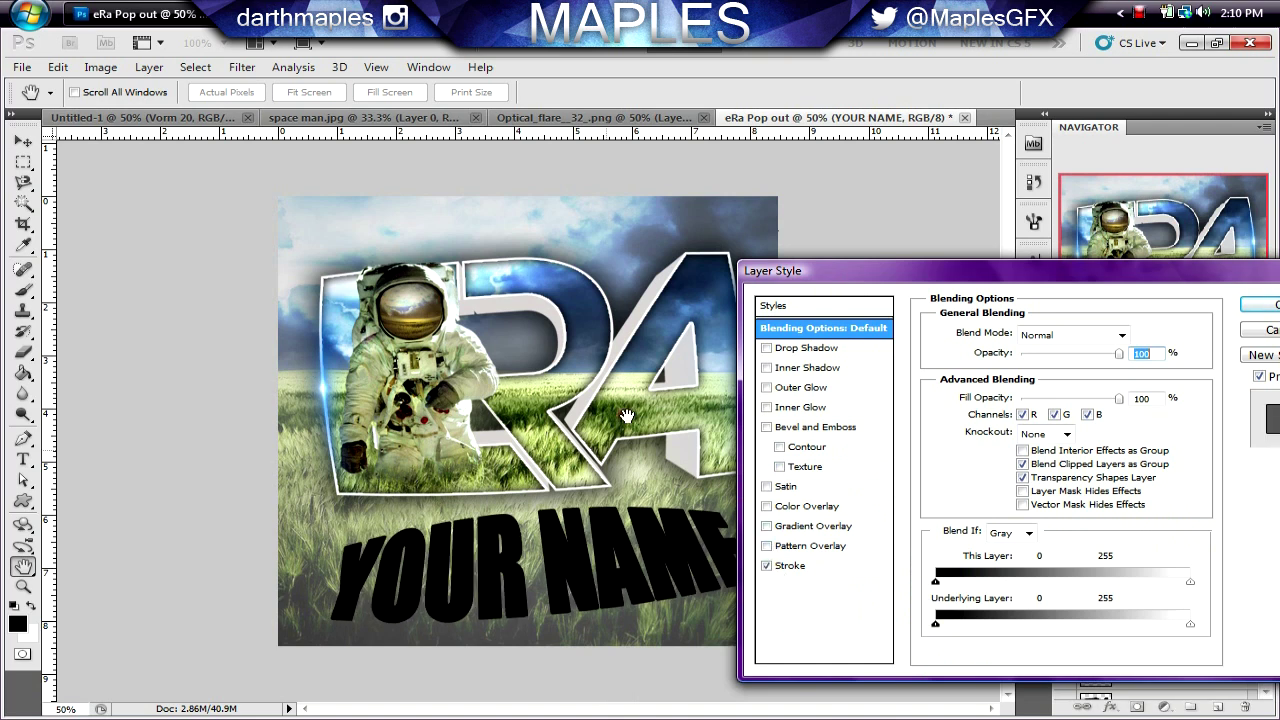
left_click(790, 566)
left_click(1039, 352)
left_click(1040, 384)
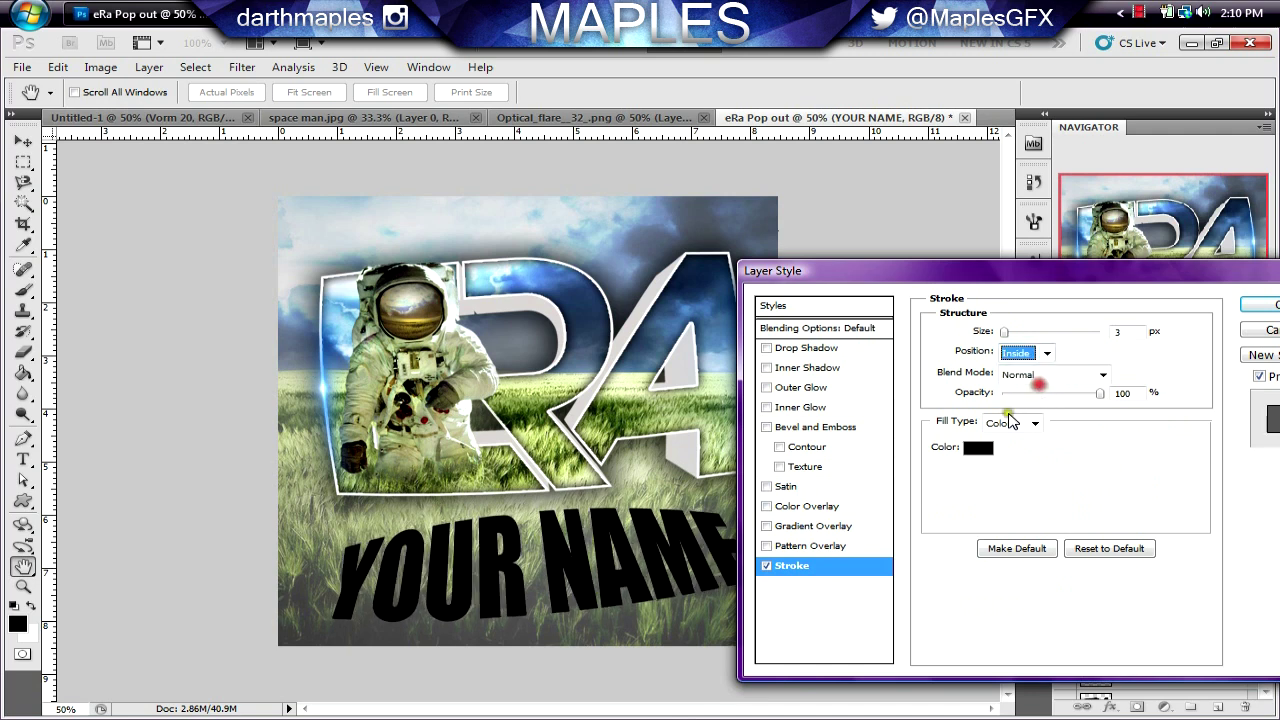
Step: Set the text's inside stroke colour to off-white #fcfafa, increase its size slightly and apply the layer style
left_click(976, 447)
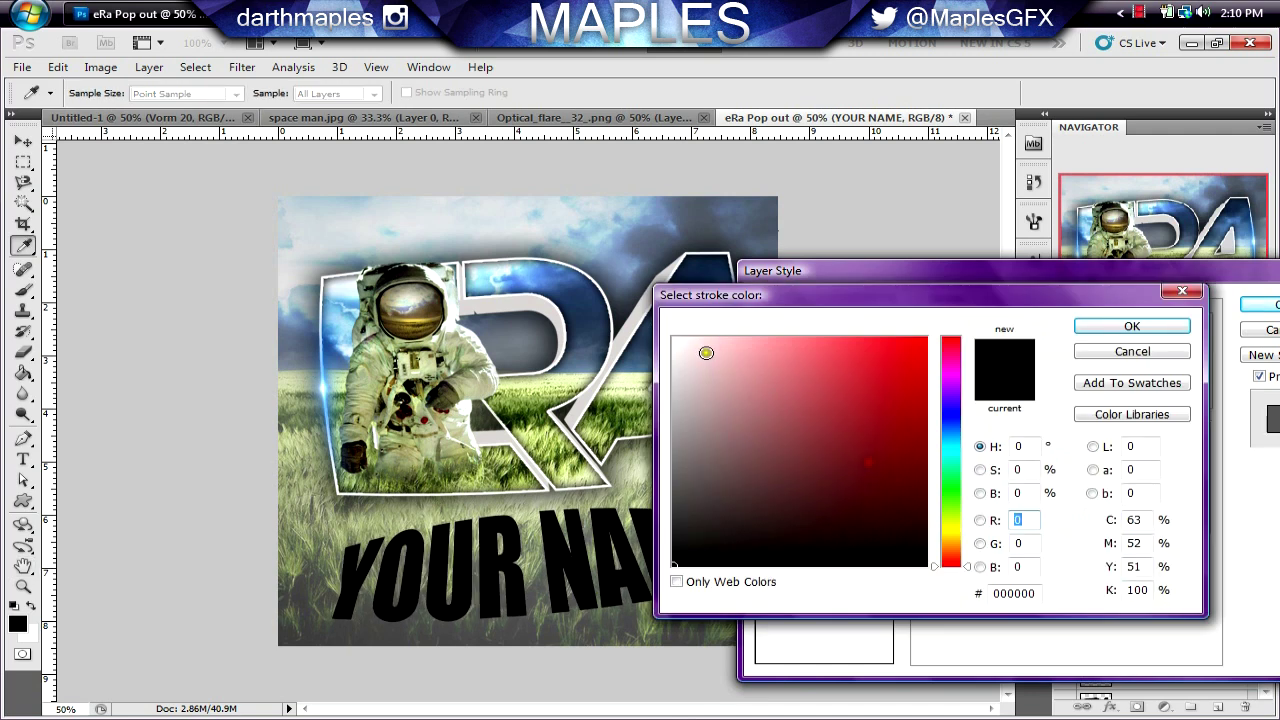
left_click(675, 340)
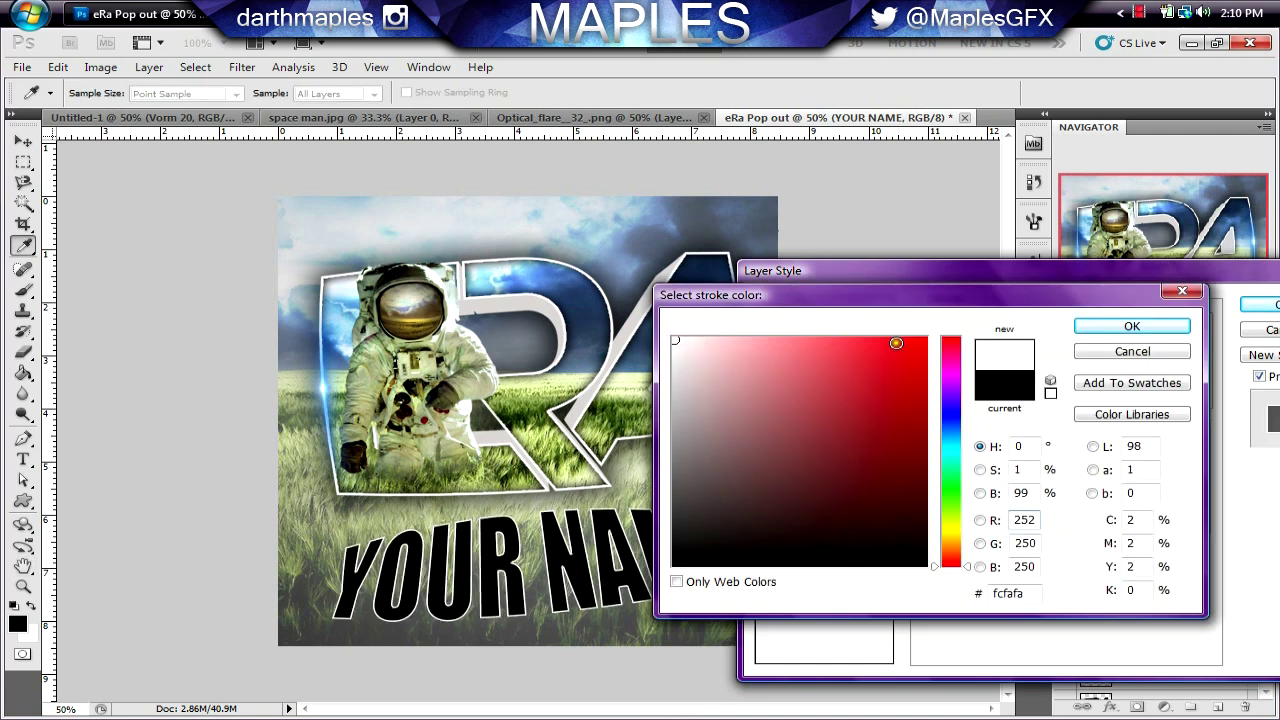
left_click(1131, 326)
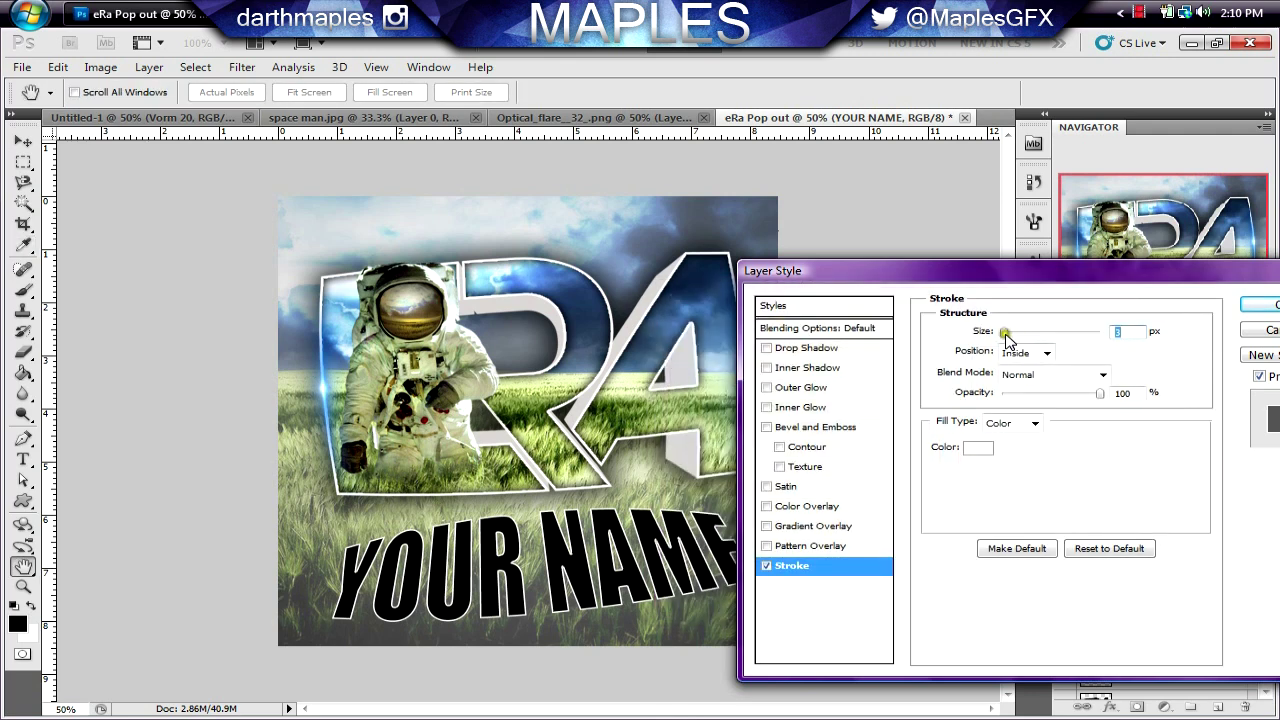
left_click_drag(1005, 333, 1006, 333)
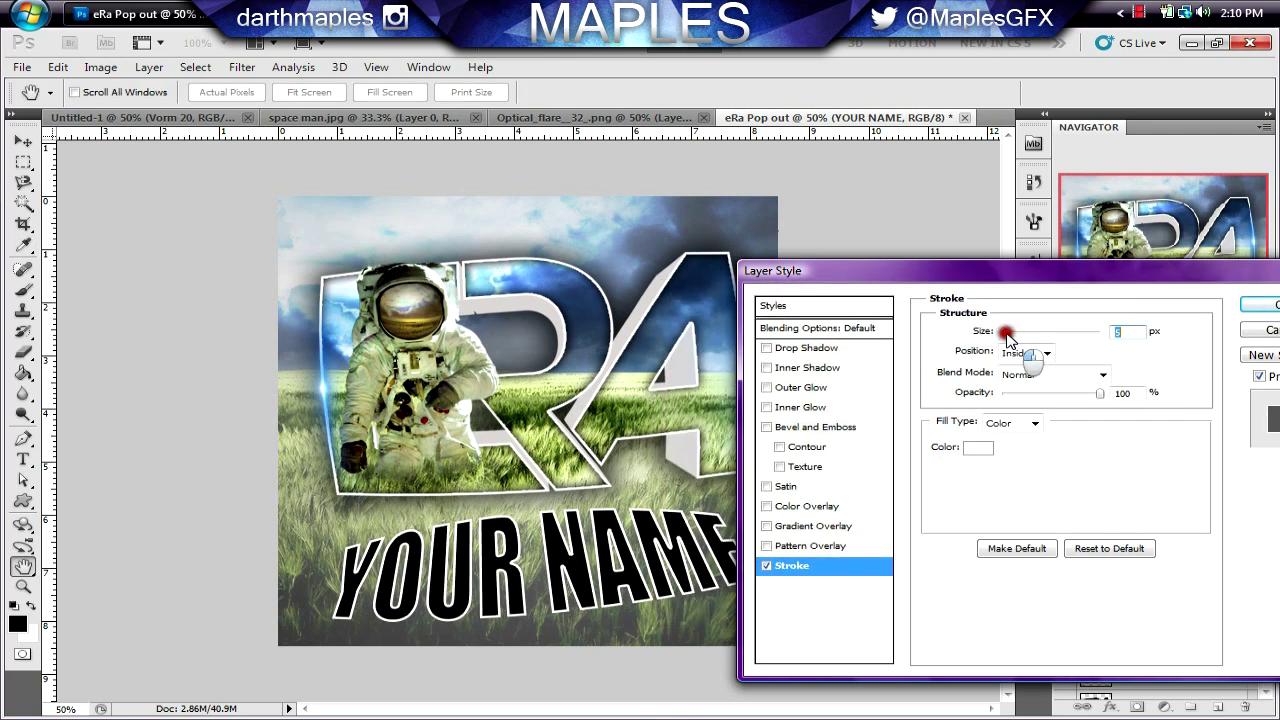
left_click(1256, 305)
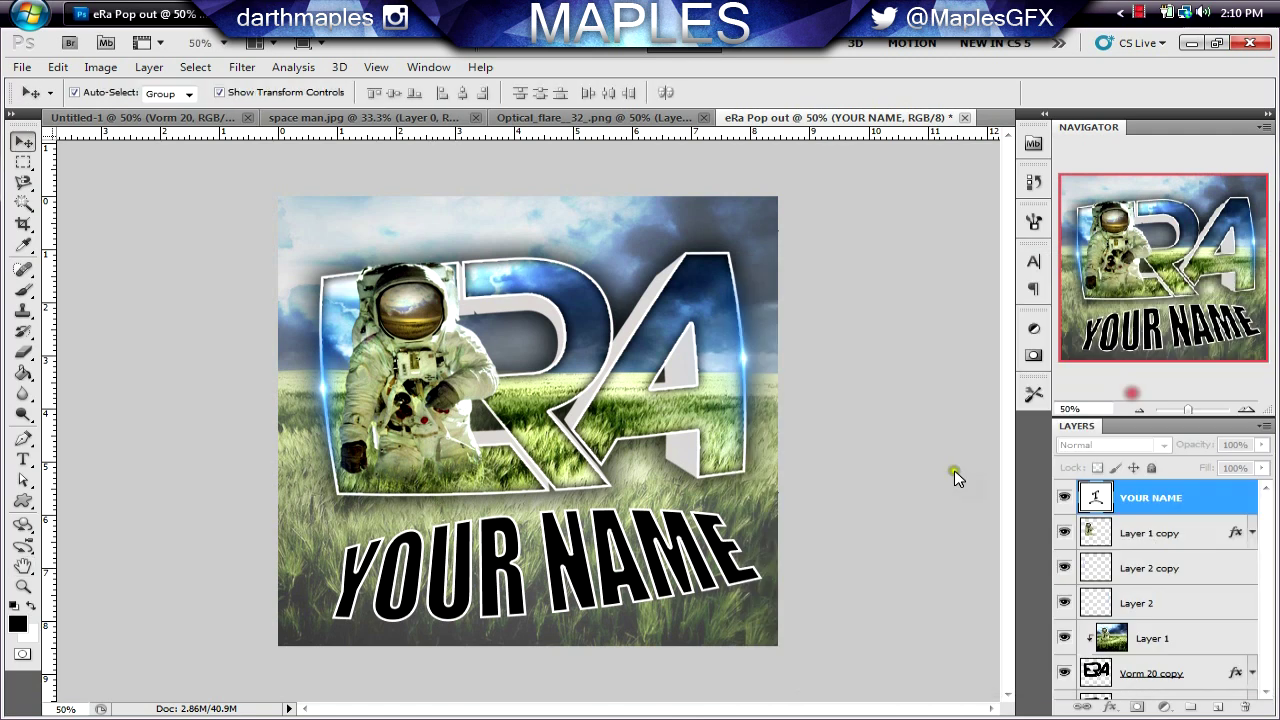
Step: Duplicate the faded background image layer, Layer 1 copy 2, and move the duplicate above the YOUR NAME text layer
scroll(1192, 617, "down", 1)
scroll(1192, 617, "up", 1)
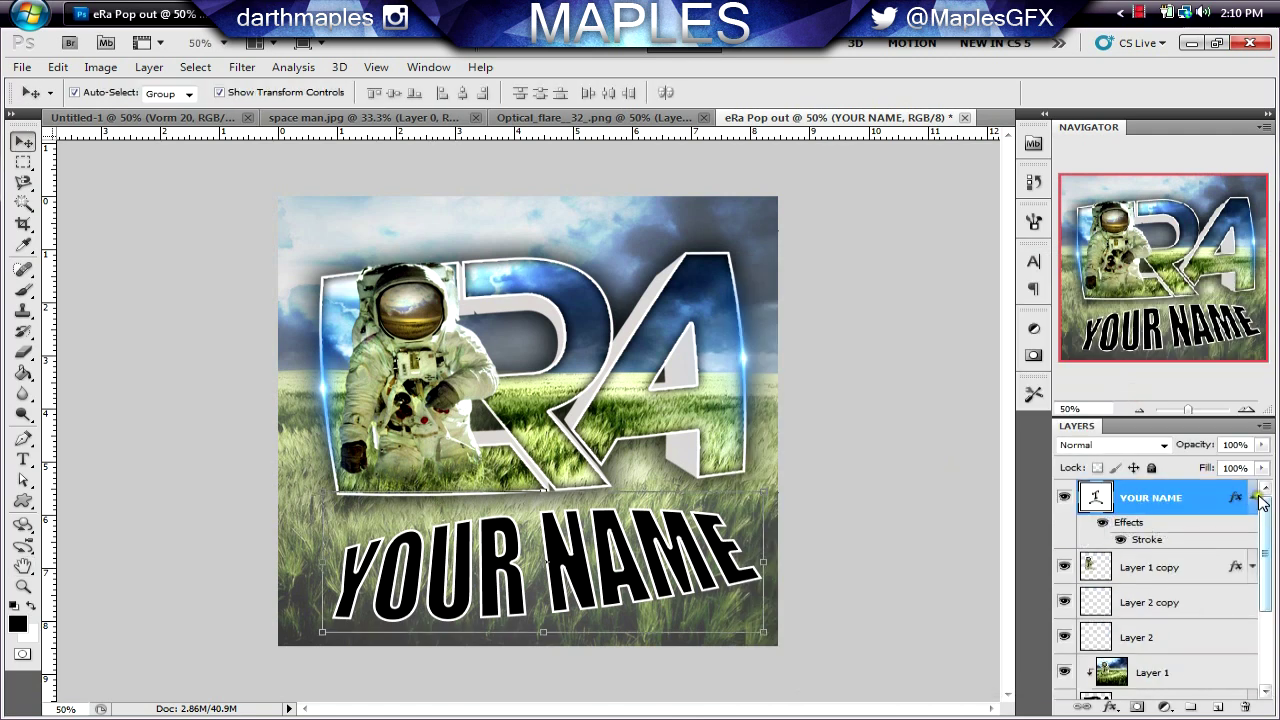
scroll(1257, 502, "down", 4)
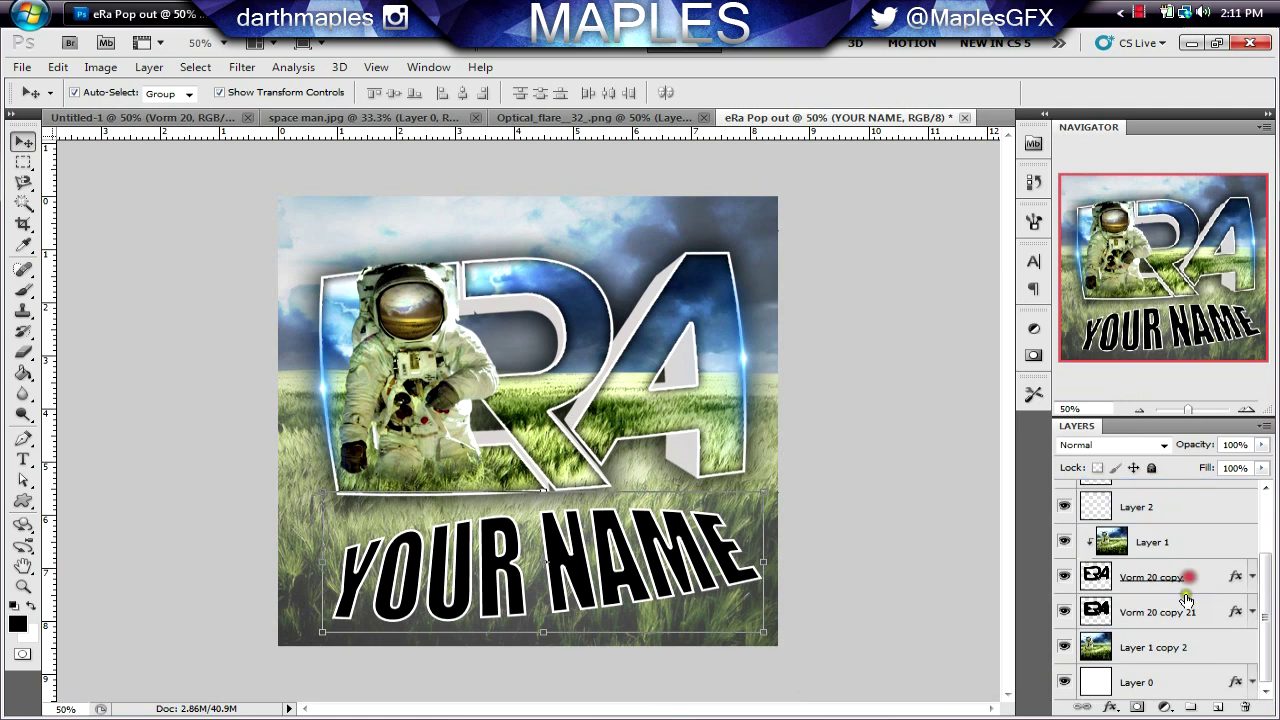
right_click(1207, 645)
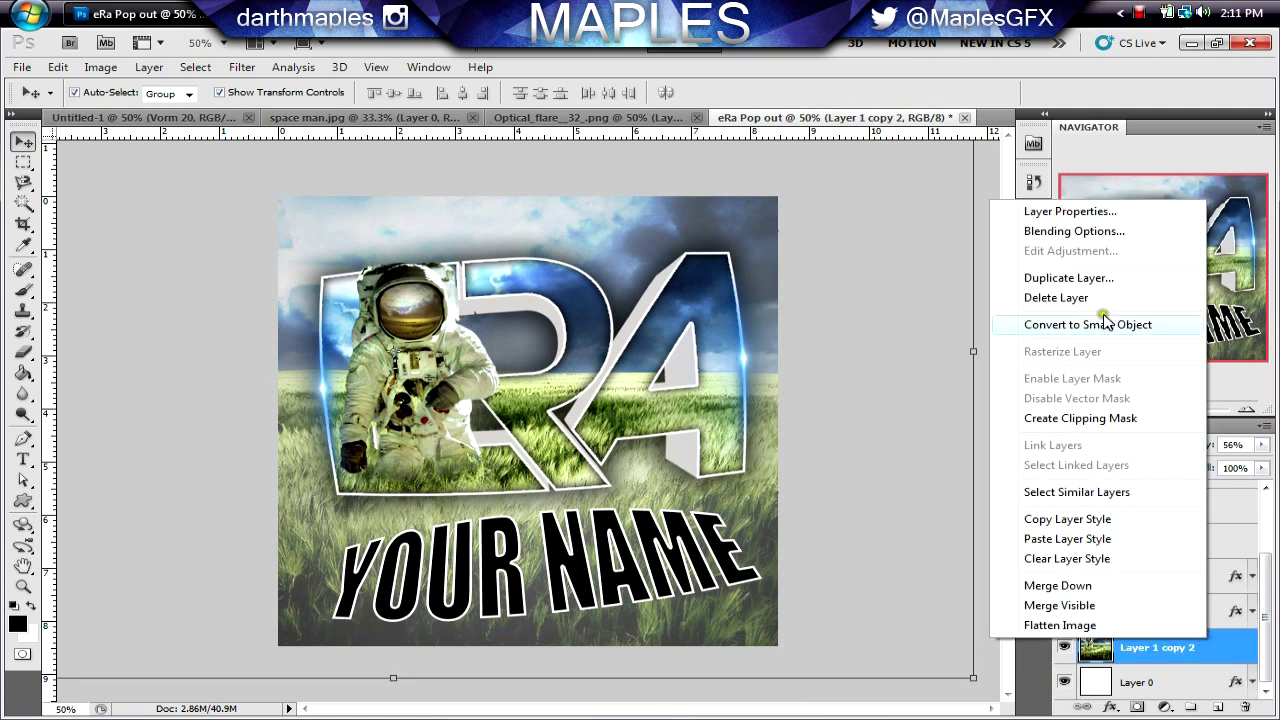
left_click(1068, 277)
left_click(814, 210)
left_click_drag(1207, 647, 1208, 492)
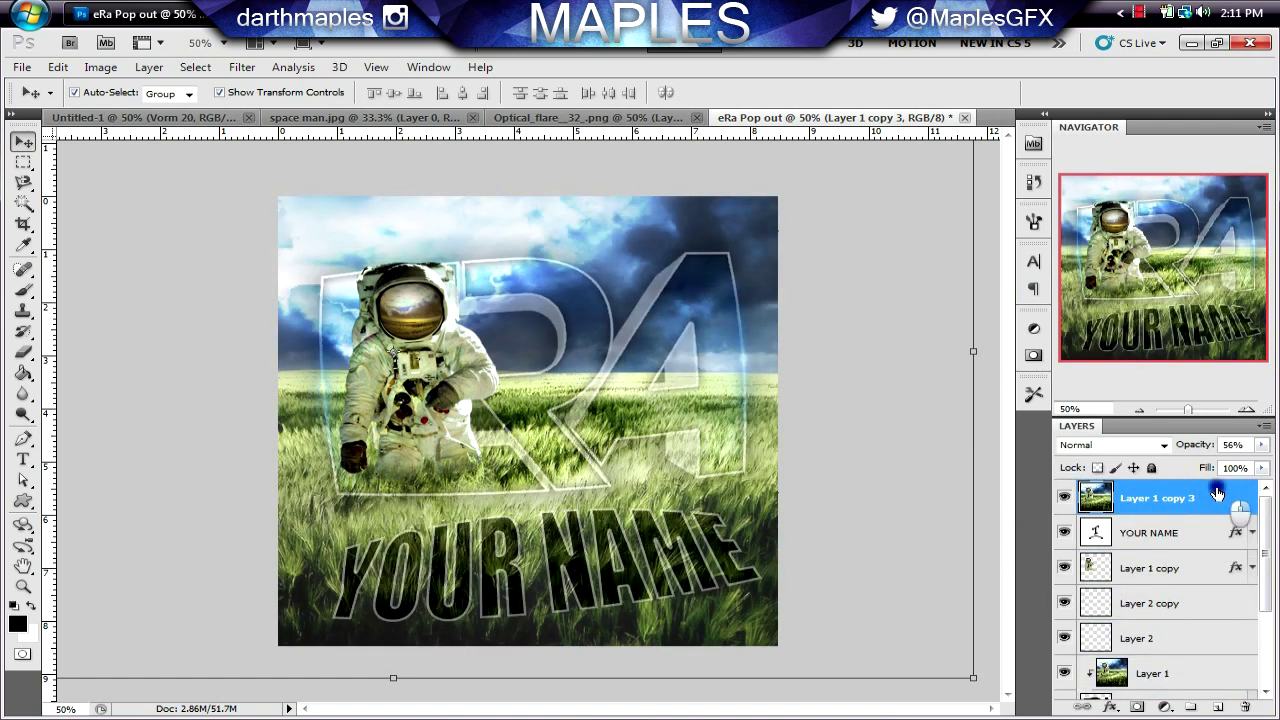
Step: Clip the duplicated image layer to the YOUR NAME text and set its opacity to 100%
right_click(1216, 494)
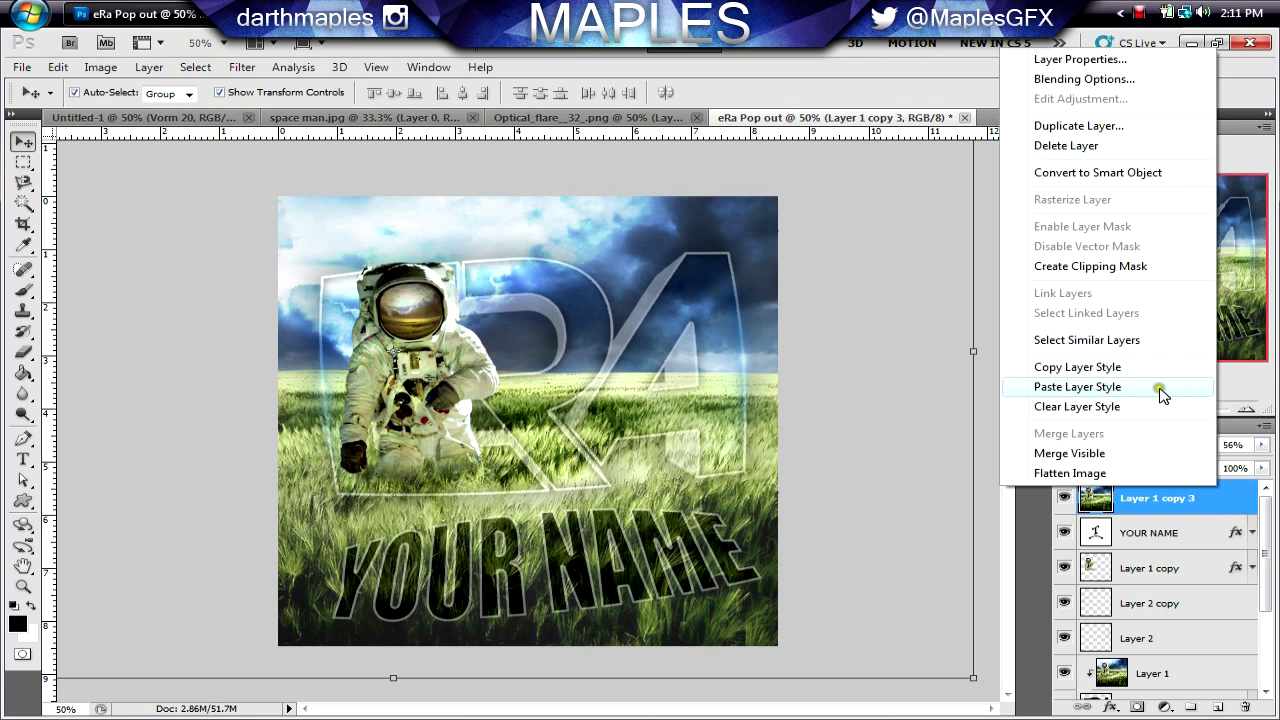
left_click(1140, 271)
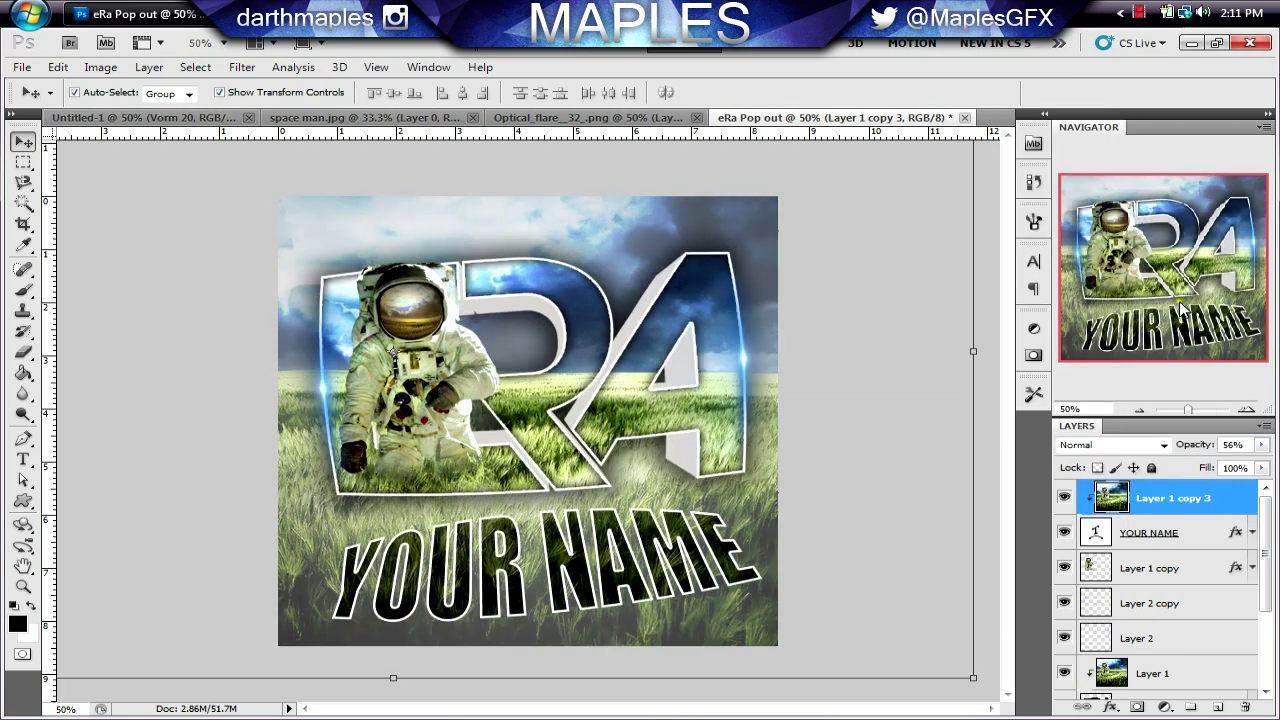
left_click(1262, 444)
left_click_drag(1233, 463, 1274, 460)
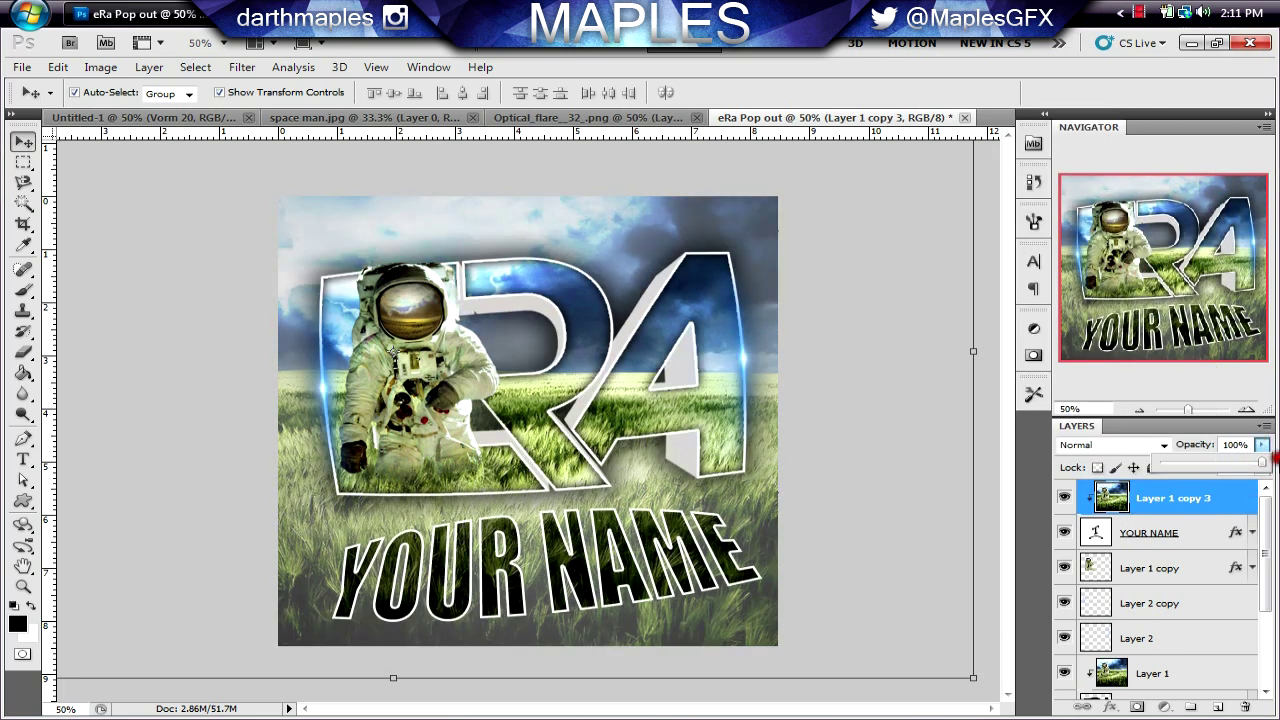
left_click(1222, 499)
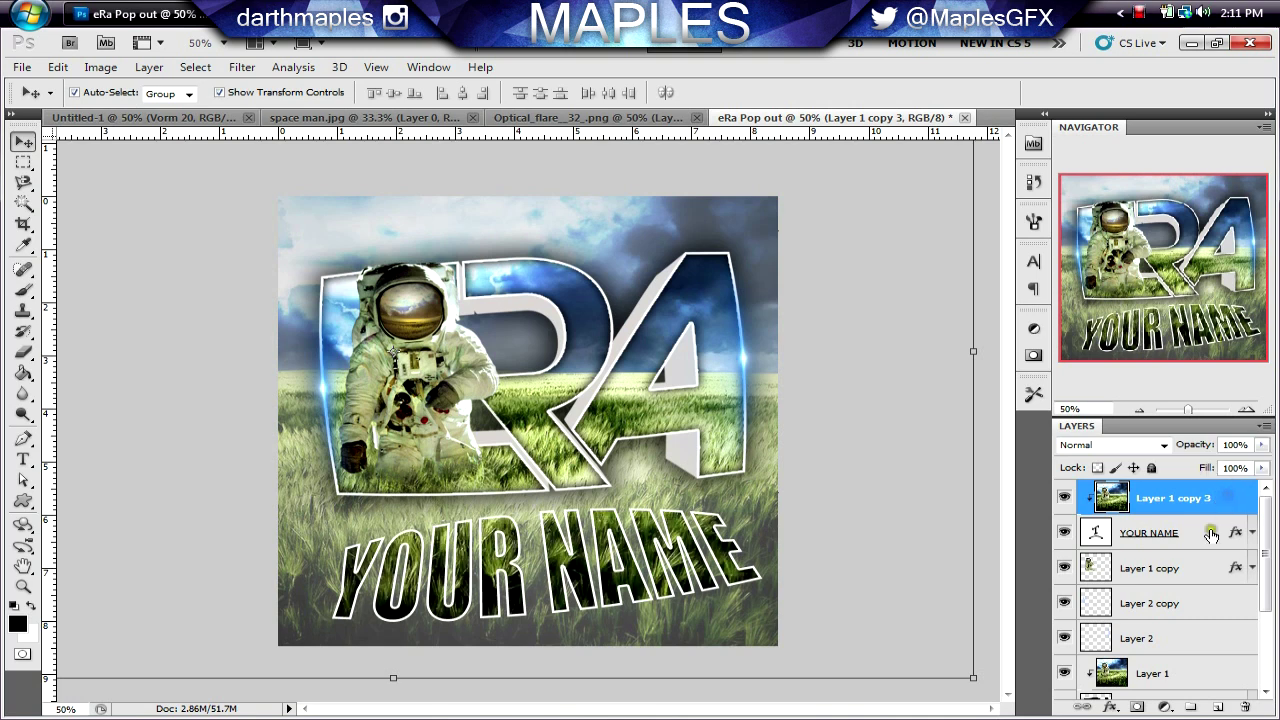
Step: Add a Drop Shadow to the YOUR NAME text with 0 px distance, 19% spread and 43 px size
double_click(1211, 534)
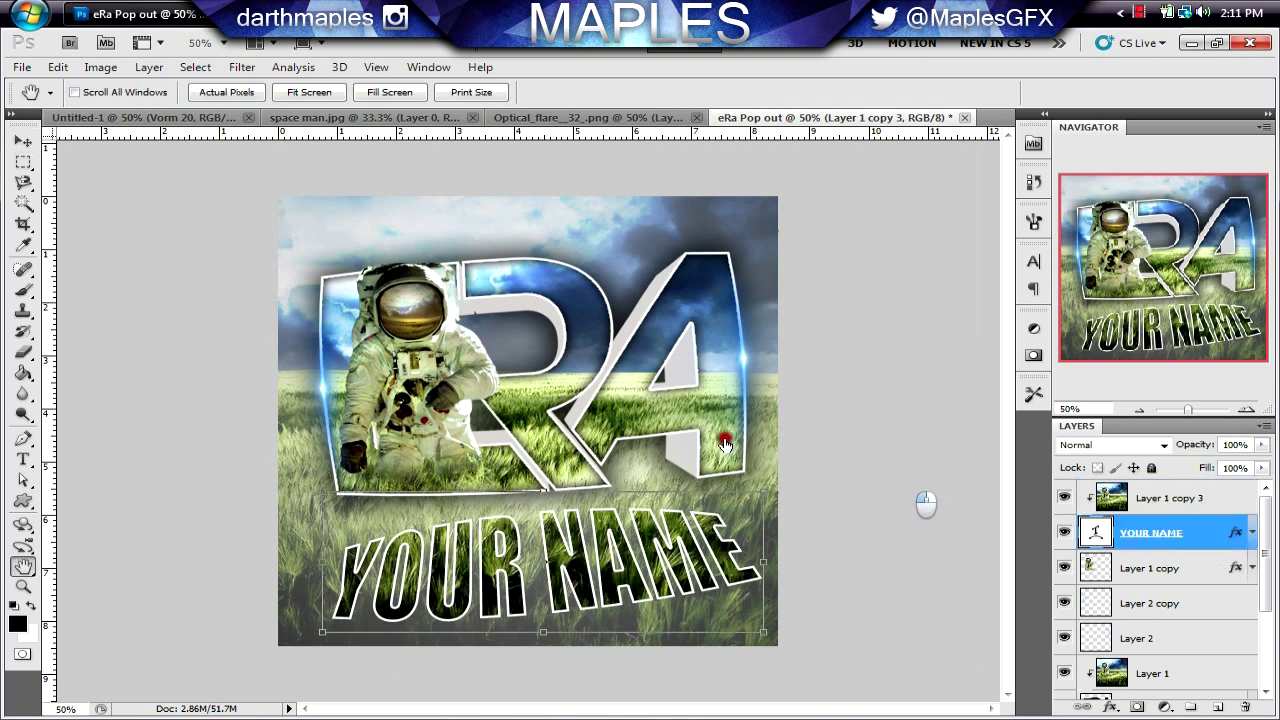
left_click(808, 348)
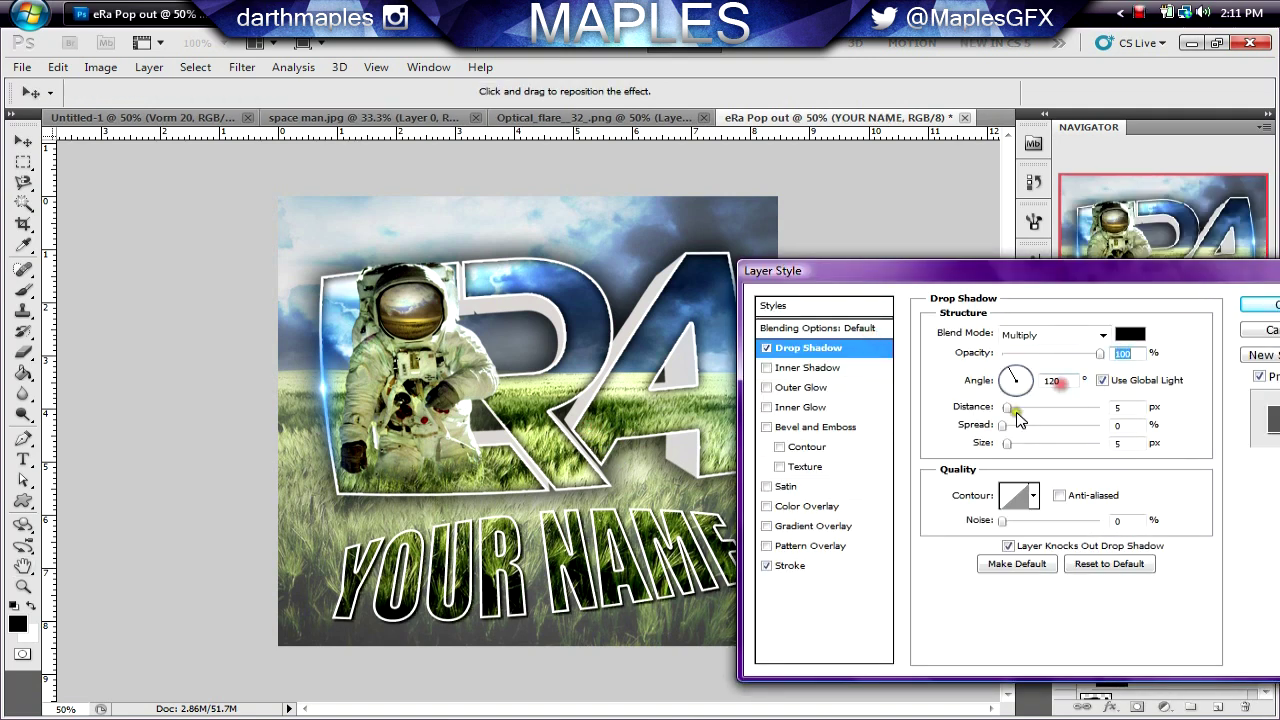
mouse_move(1009, 409)
left_mouse_down()
mouse_move(994, 409)
mouse_move(1033, 447)
mouse_move(1023, 430)
left_mouse_up()
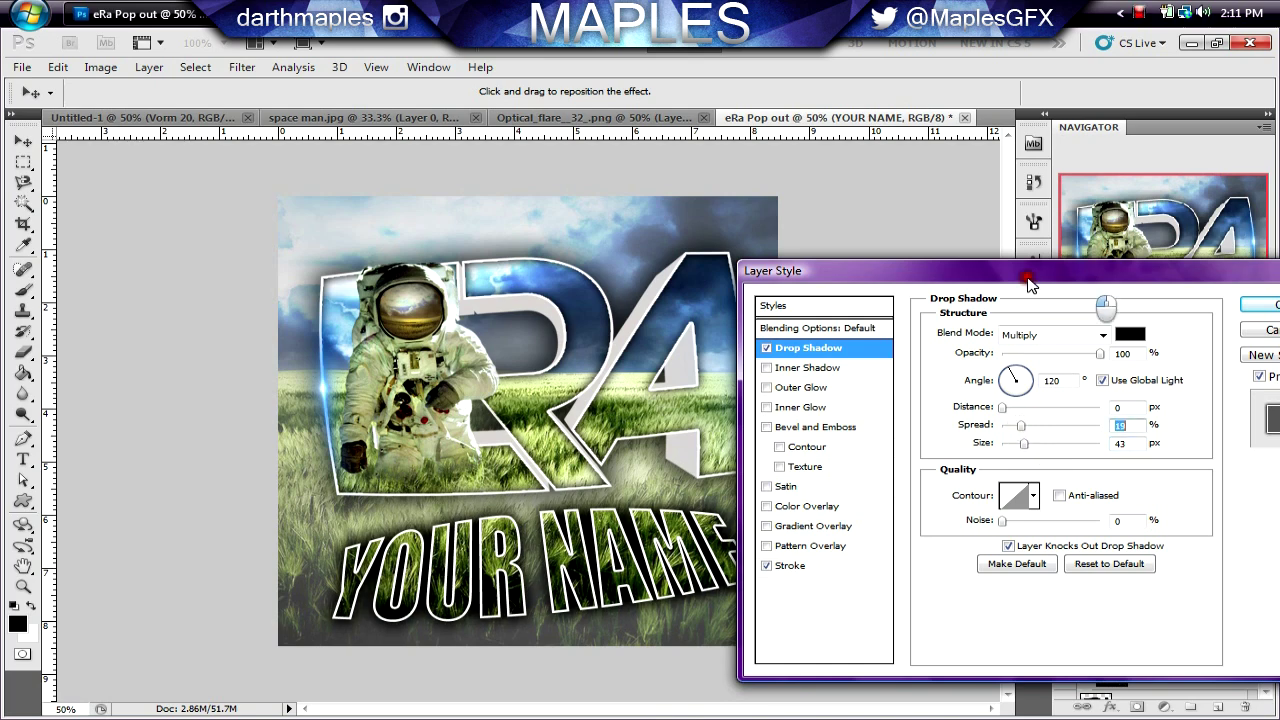
left_click_drag(1232, 274, 1067, 281)
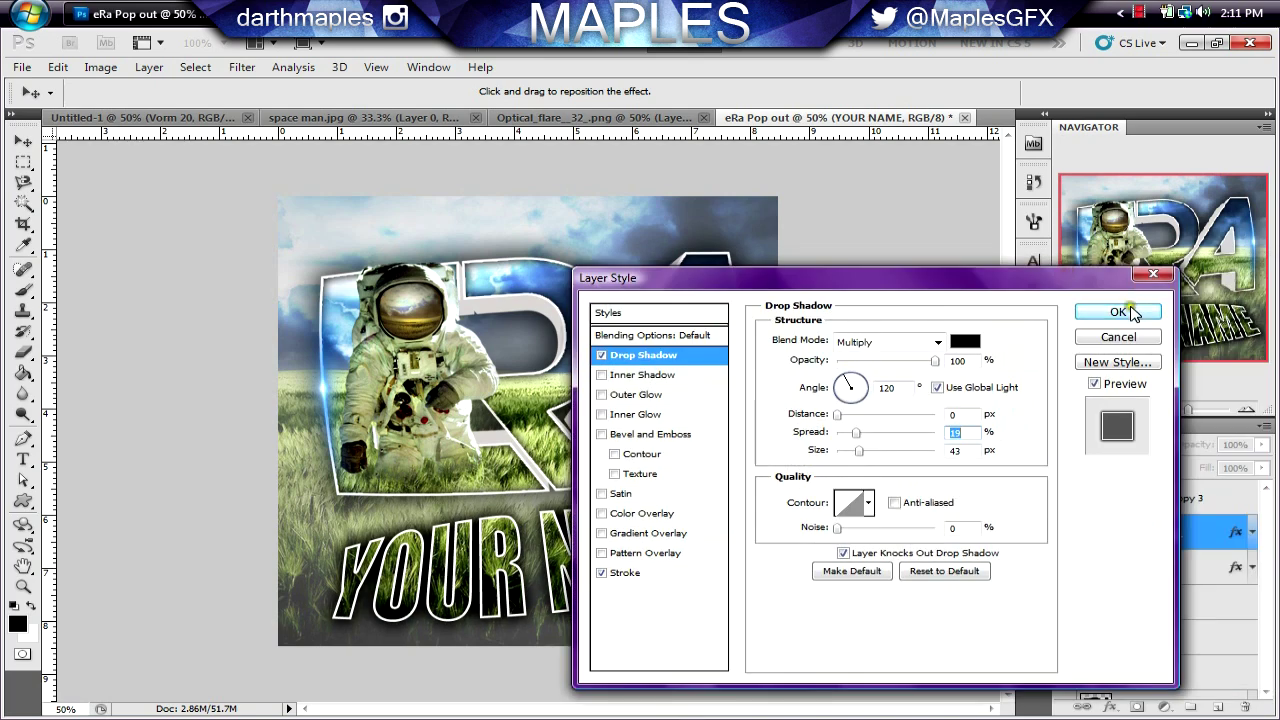
left_click(1119, 312)
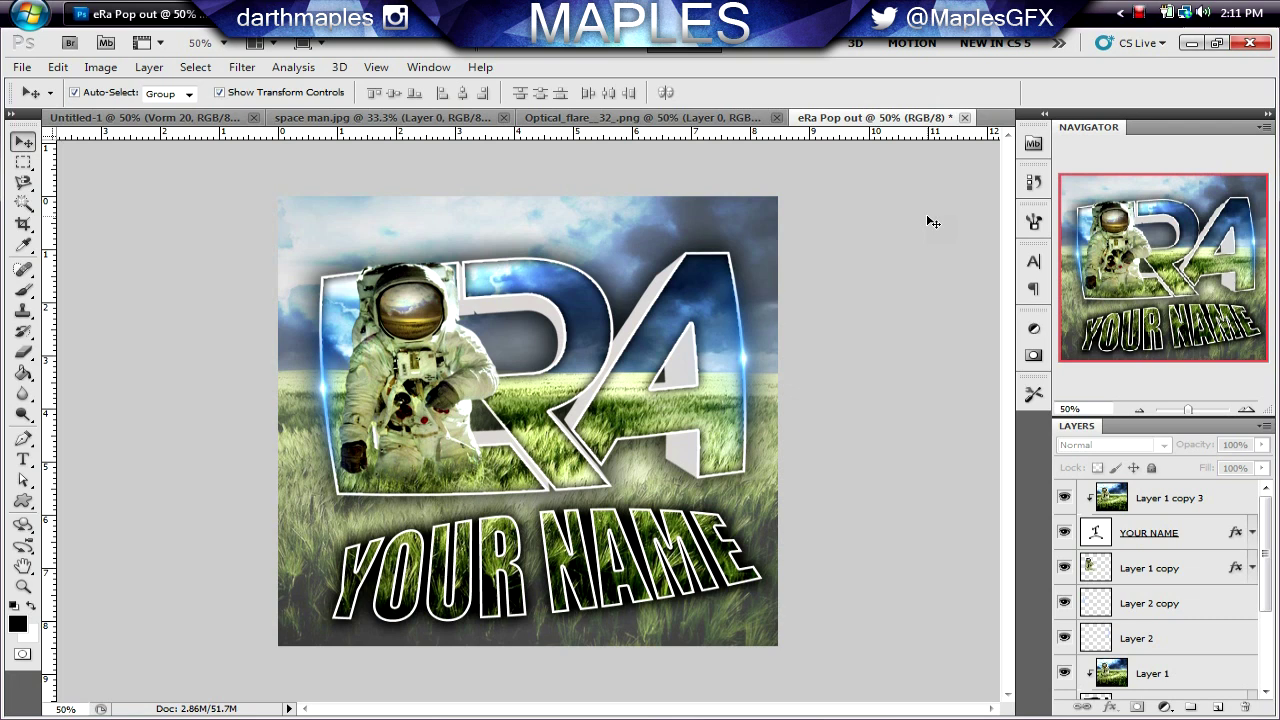
left_click(190, 118)
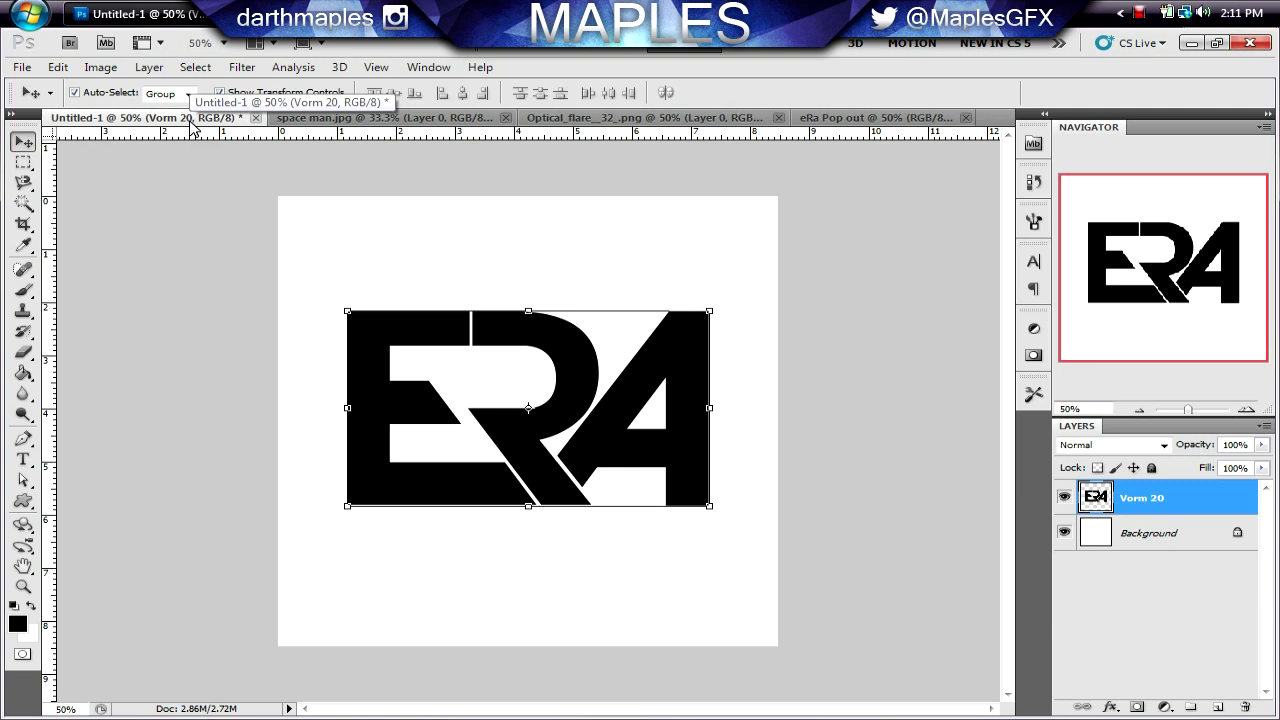
left_click(832, 118)
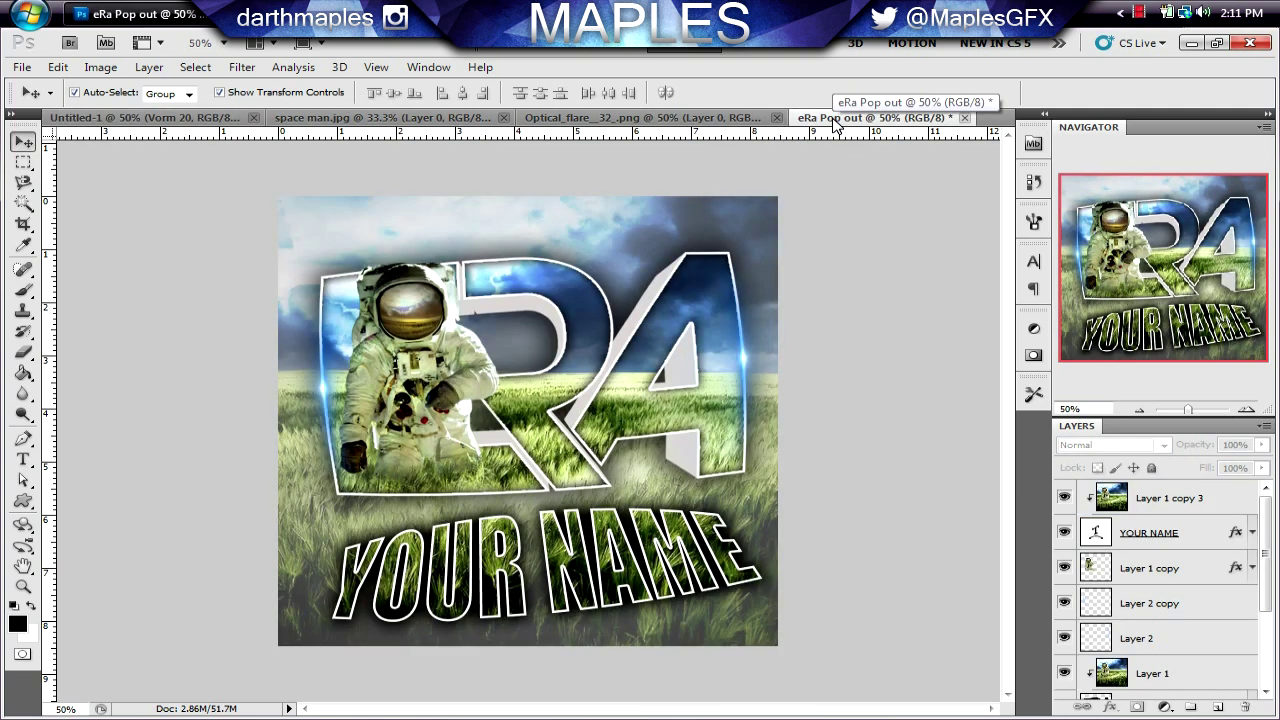
left_click(862, 408)
Step: Add an Inner Shadow to the YOUR NAME text with 85% opacity, 0 px distance, 17% choke and 21 px size
left_click(1209, 528)
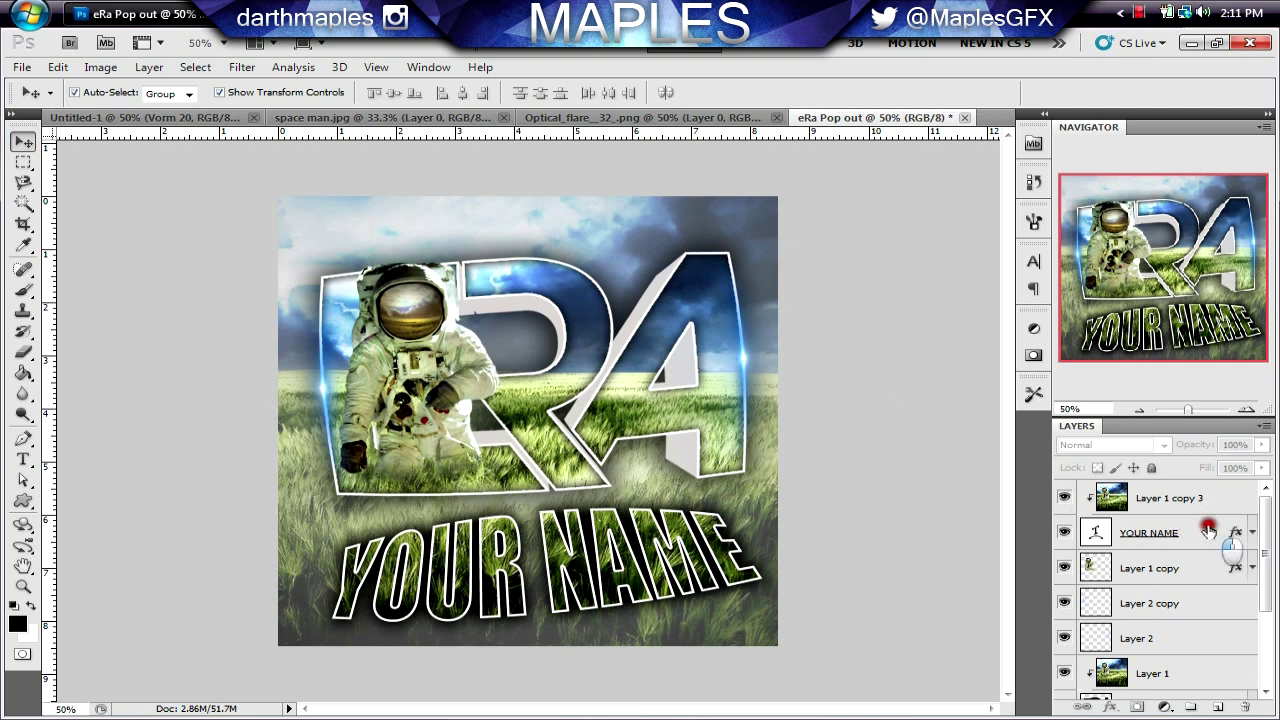
left_click(1036, 530)
key("h")
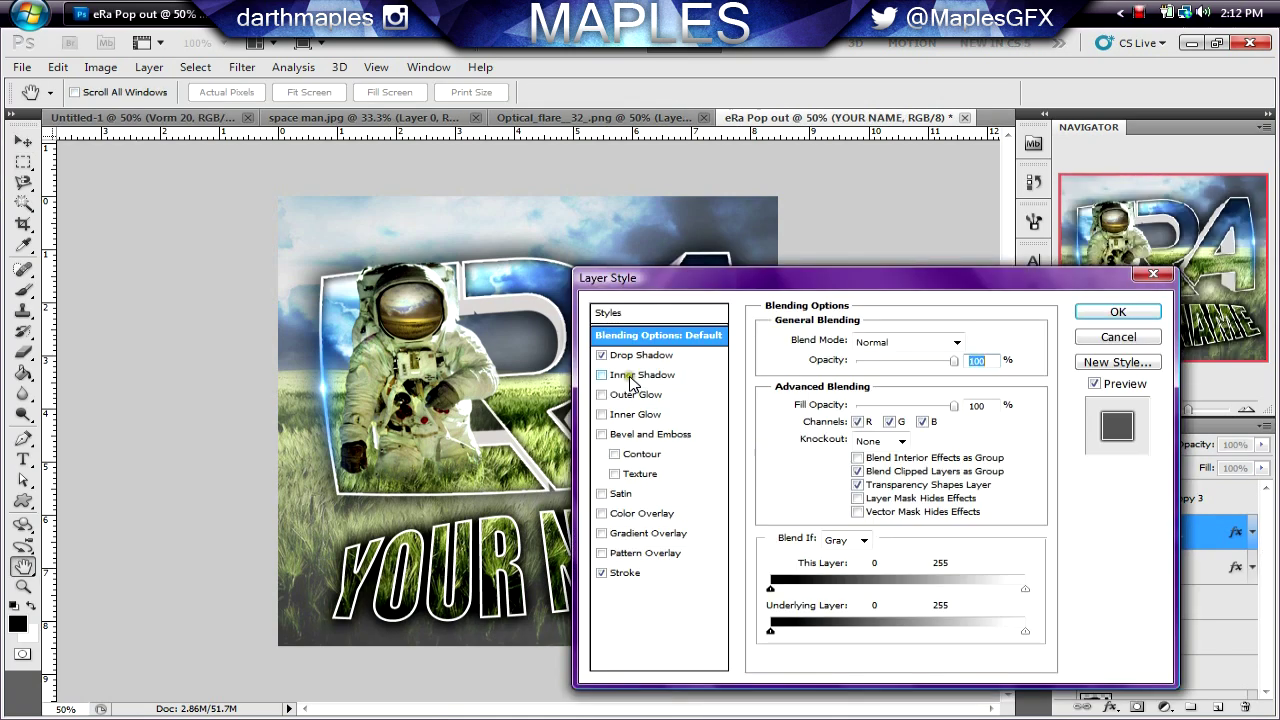
left_click(630, 376)
left_click(836, 418)
left_click(838, 433)
left_click_drag(838, 433, 843, 433)
left_click(857, 450)
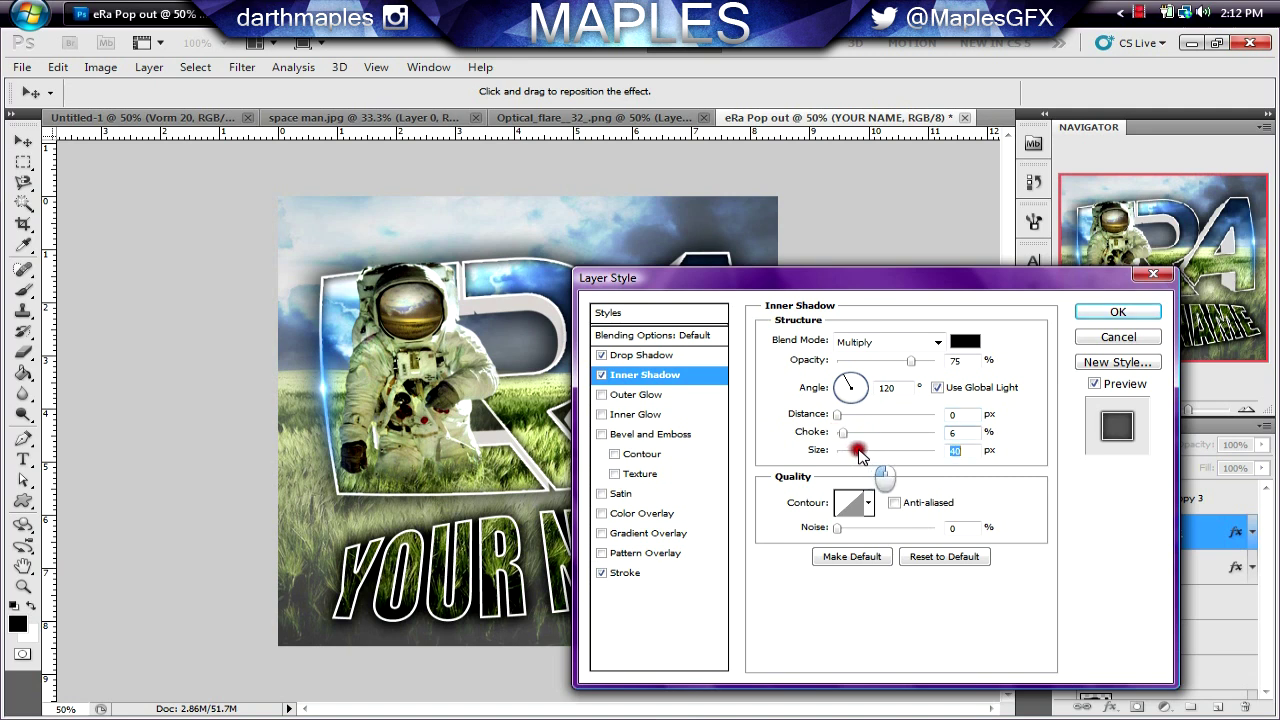
mouse_move(845, 433)
left_mouse_down()
mouse_move(878, 457)
mouse_move(852, 452)
left_mouse_up()
left_click(920, 365)
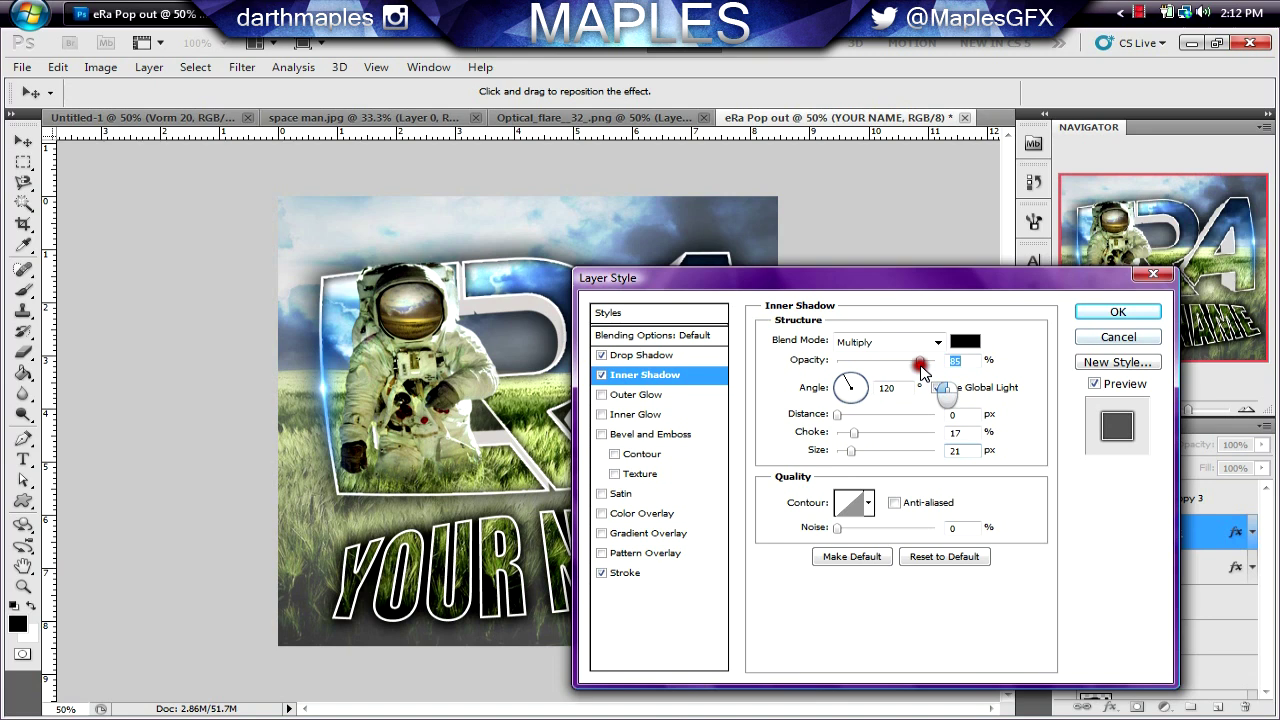
left_click(1118, 312)
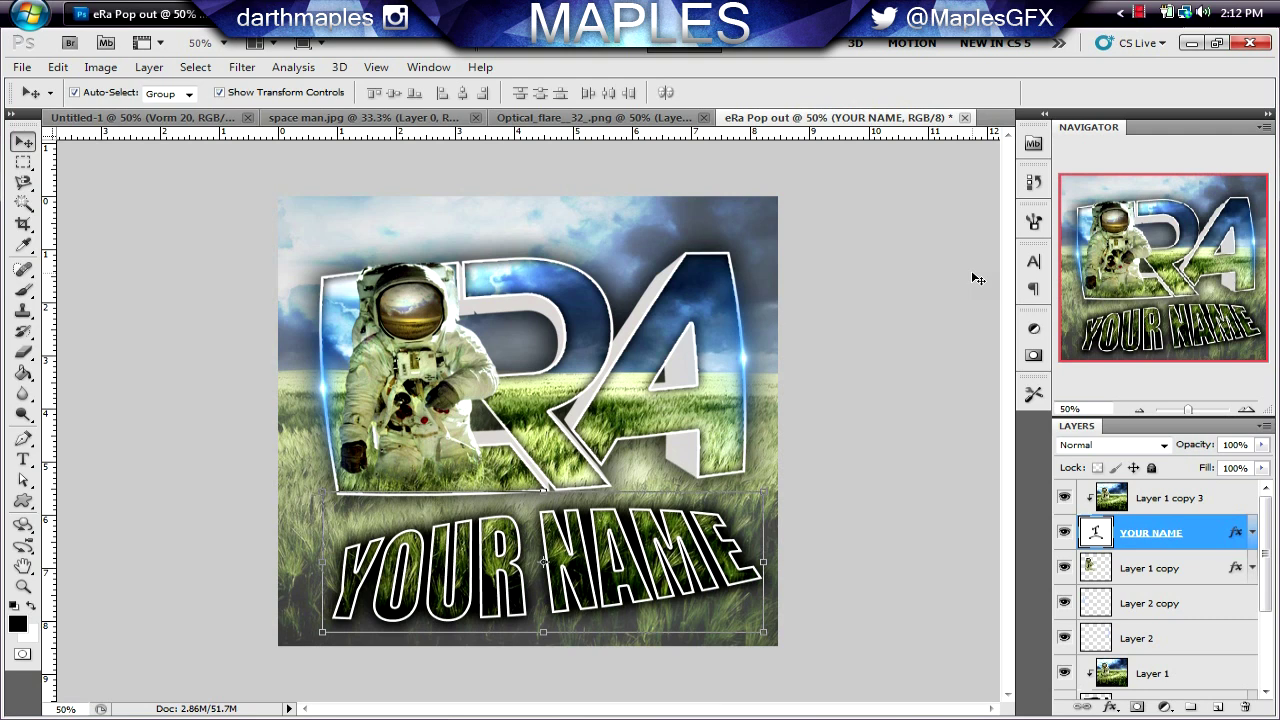
left_click(973, 274)
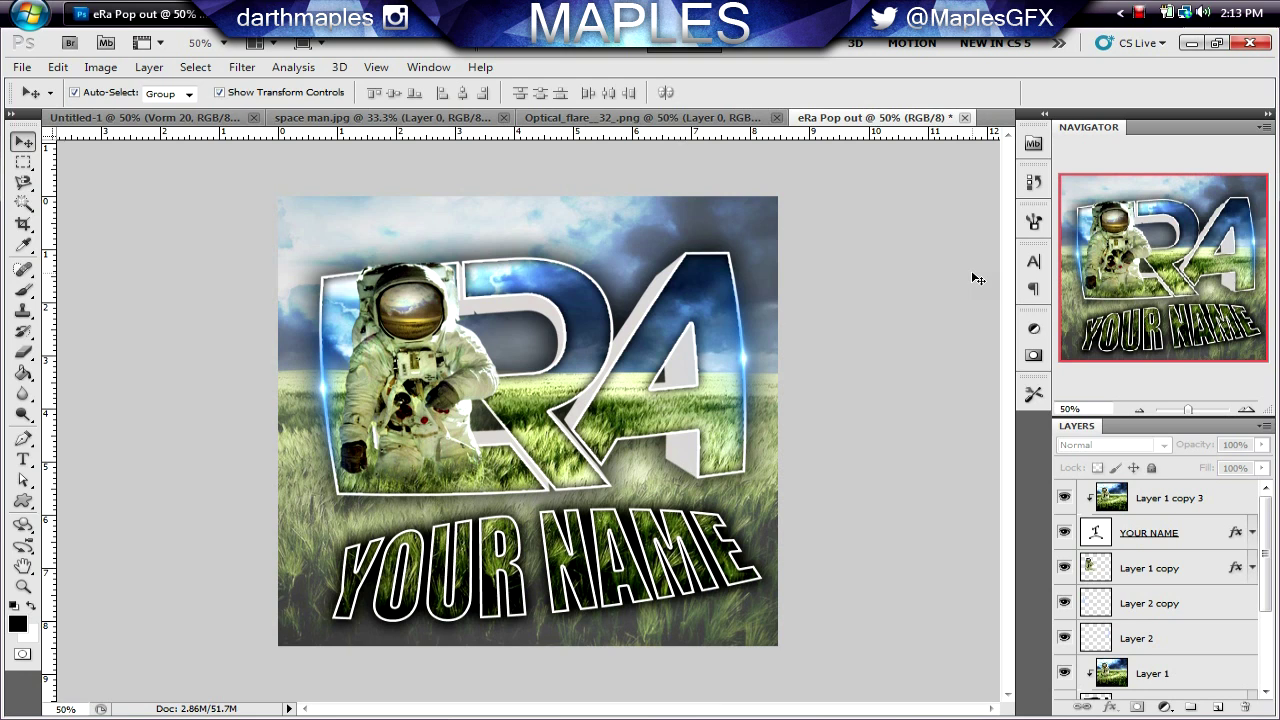
Step: Replace the warped YOUR NAME text with MAPLES in capitals, keeping its layer style and clipped image
left_click(23, 459)
double_click(525, 568)
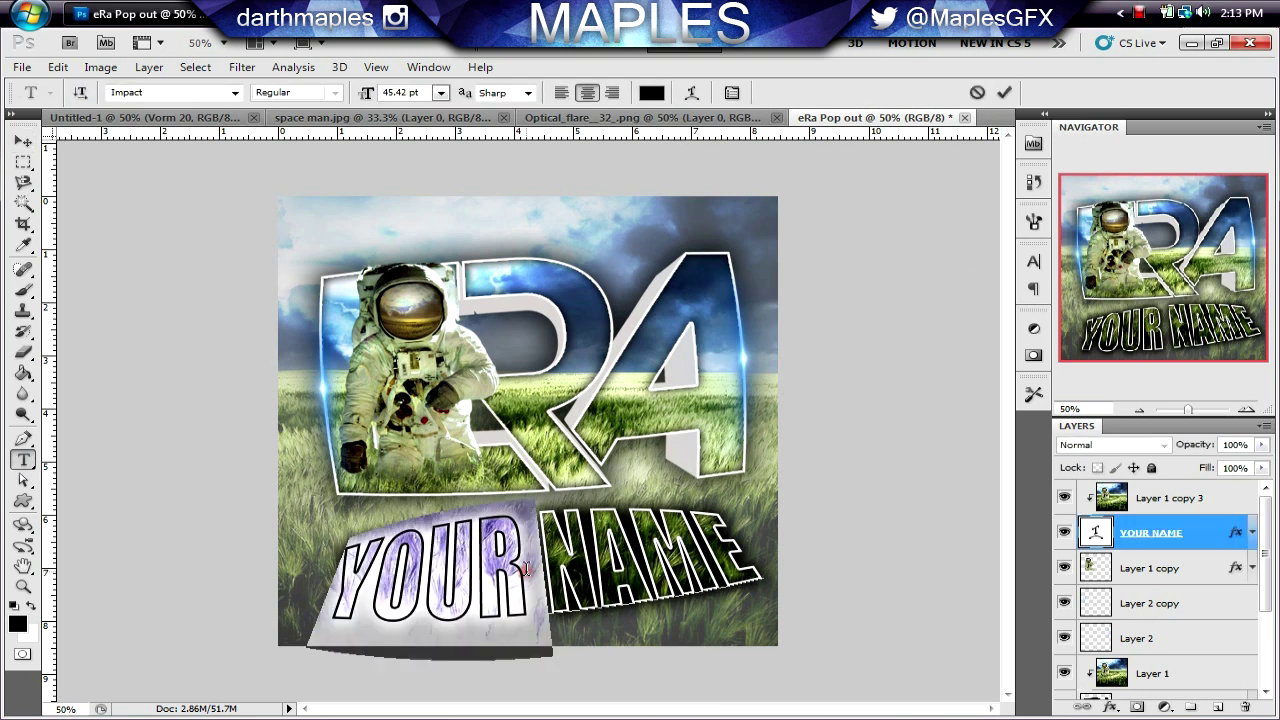
triple_click(525, 568)
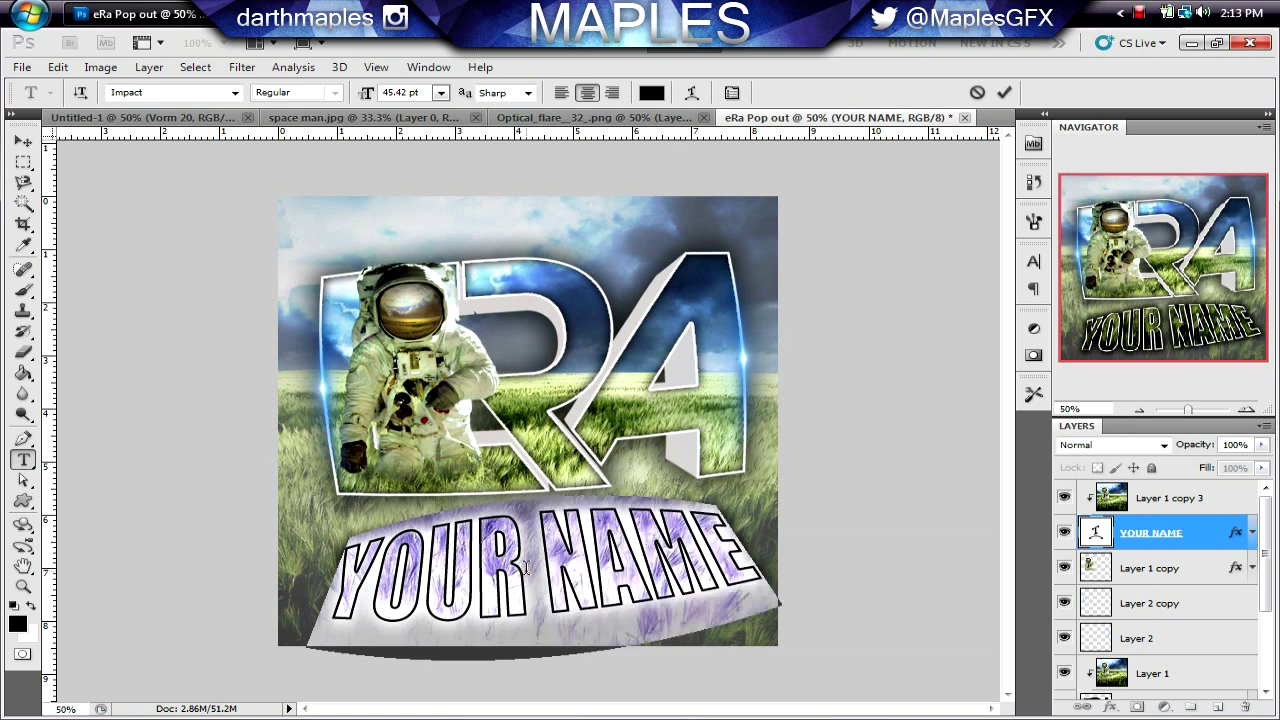
left_click(525, 568)
type("Mapl")
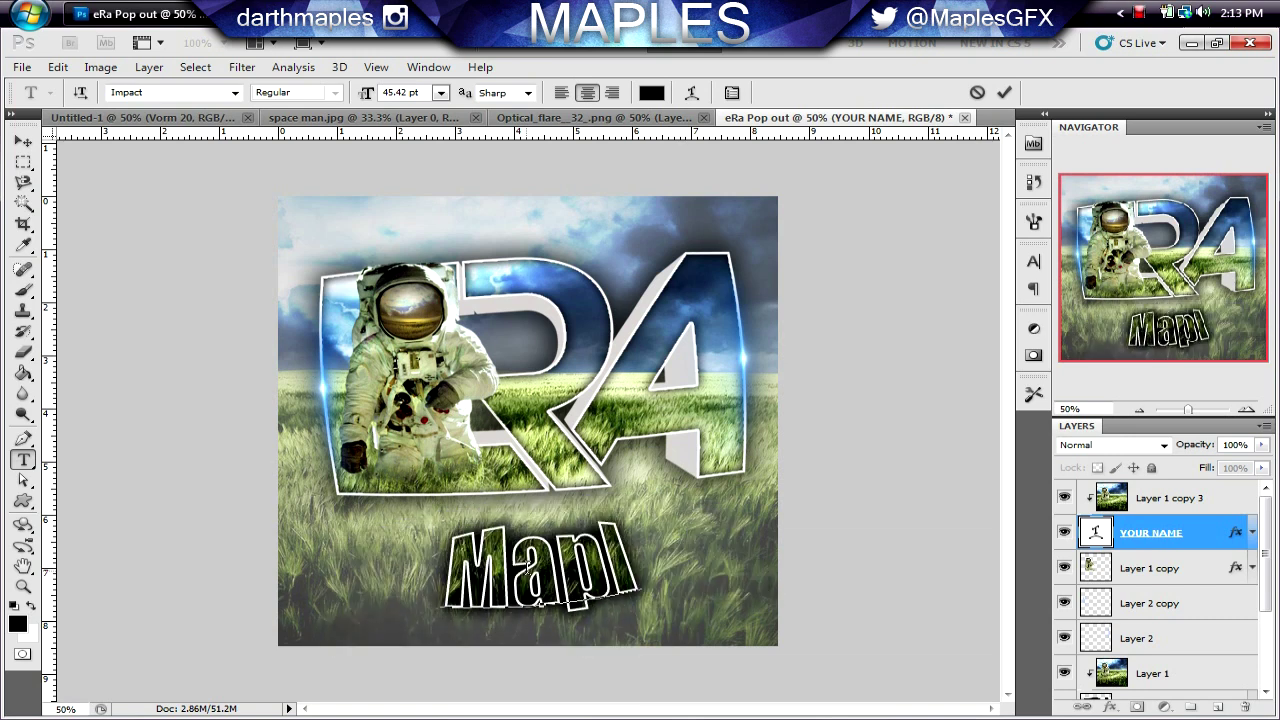
key("BackSpace")
key("BackSpace")
key("BackSpace")
type("APL")
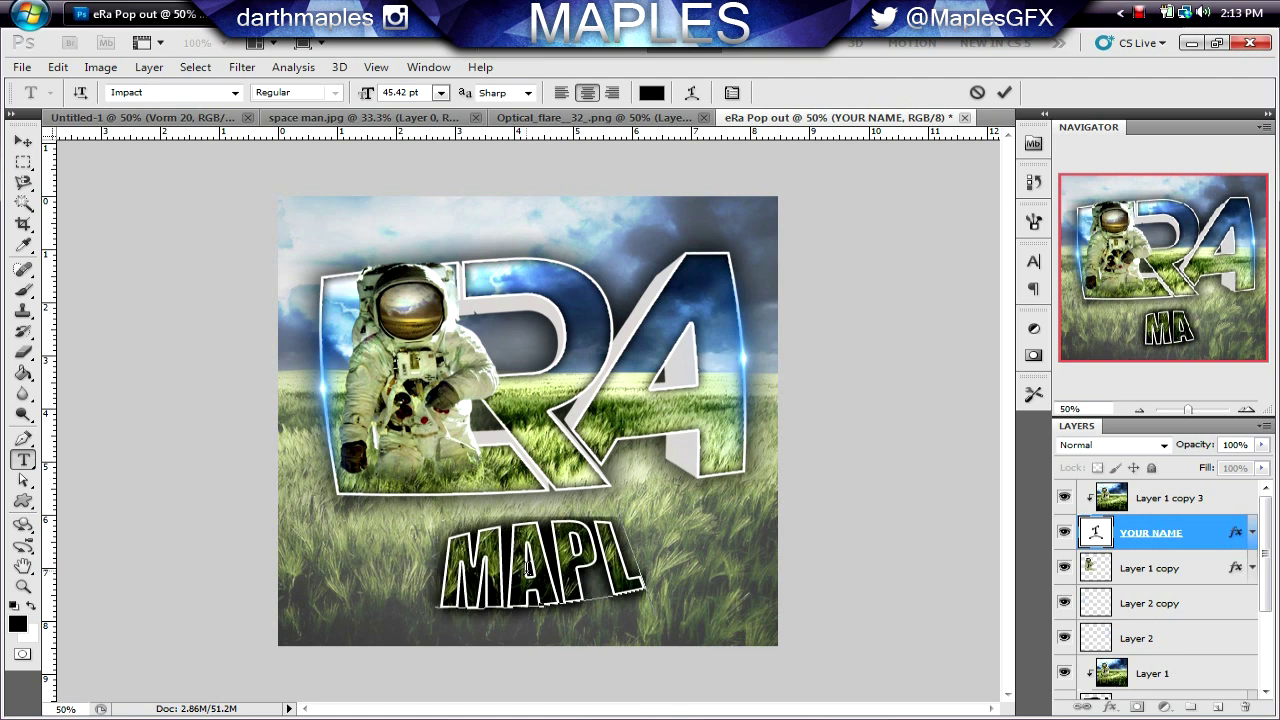
type("ES")
left_click(22, 141)
left_click(89, 230)
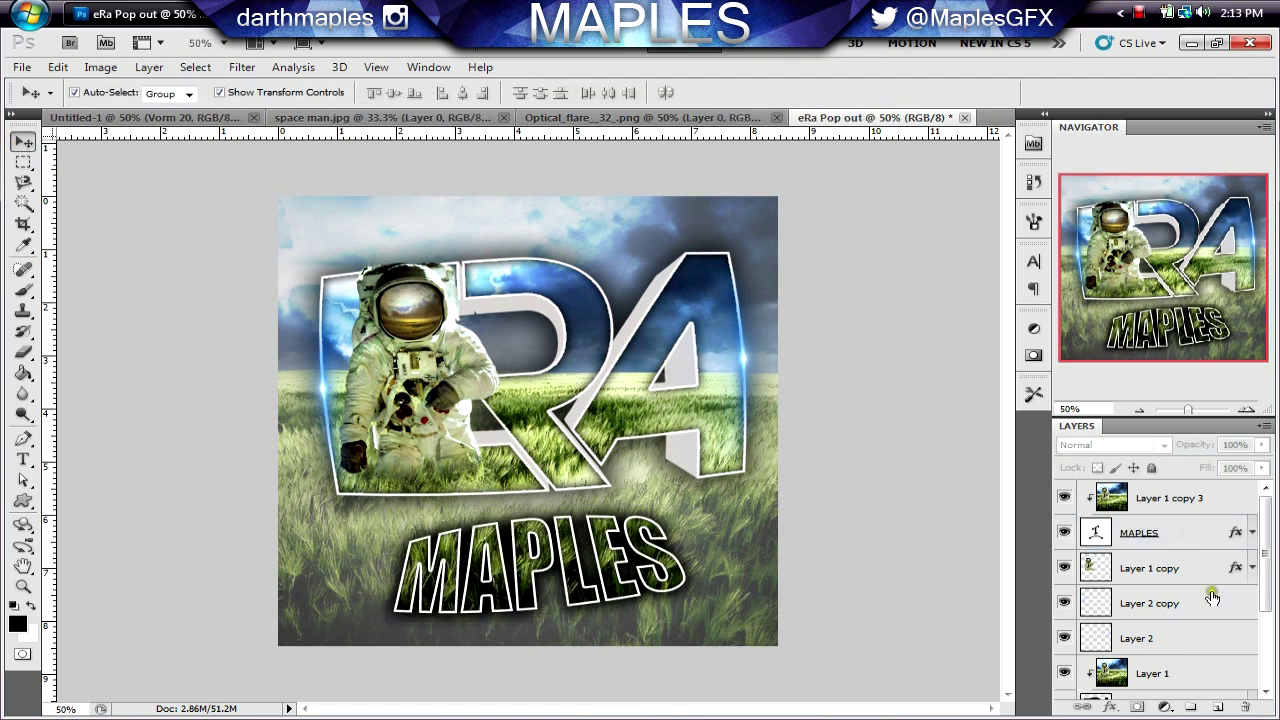
Step: Preview the logo with the faded image Layer 1 copy 2 and the base Layer 0 hidden, and restore both layers
scroll(1146, 635, "down", 3)
left_click(1064, 647)
left_click(1066, 682)
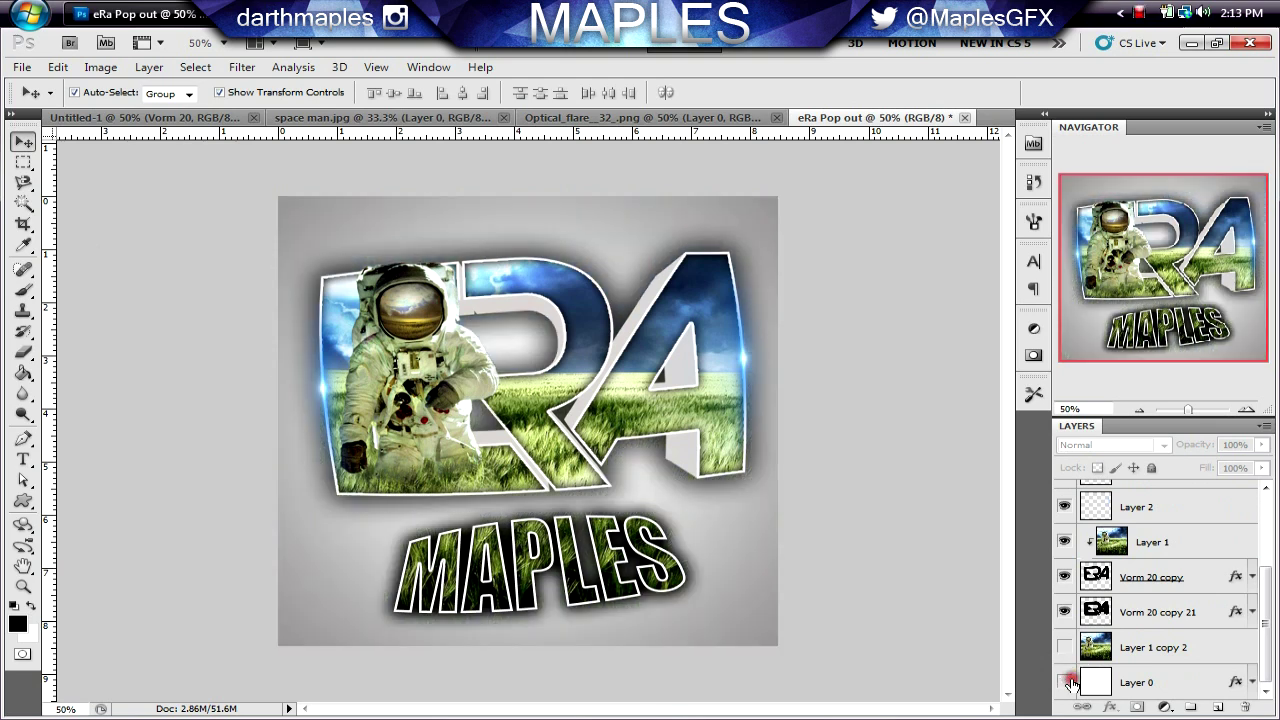
left_click(1066, 682)
left_click(1065, 648)
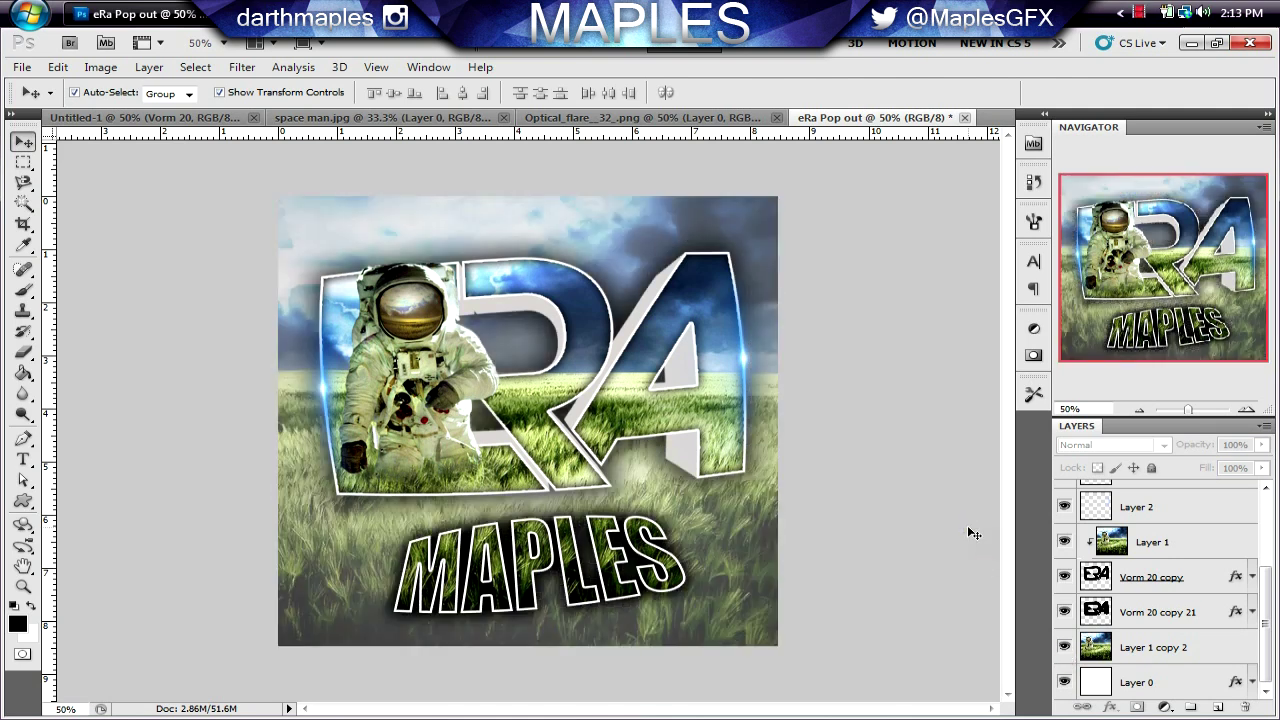
Step: Save a JPEG copy of the logo as eRa Pop out.jpg in the Twitters folder inside gamer stuff, with quality 12 and Baseline Optimized format
left_click(21, 67)
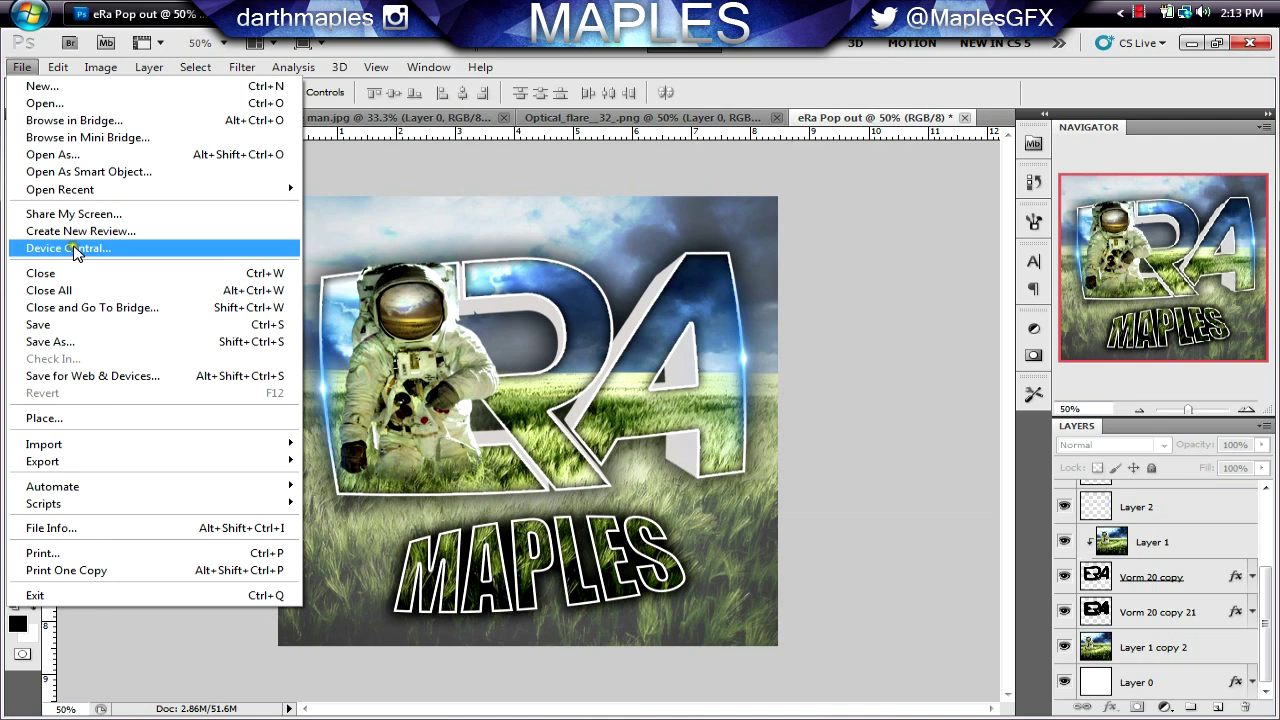
left_click(60, 341)
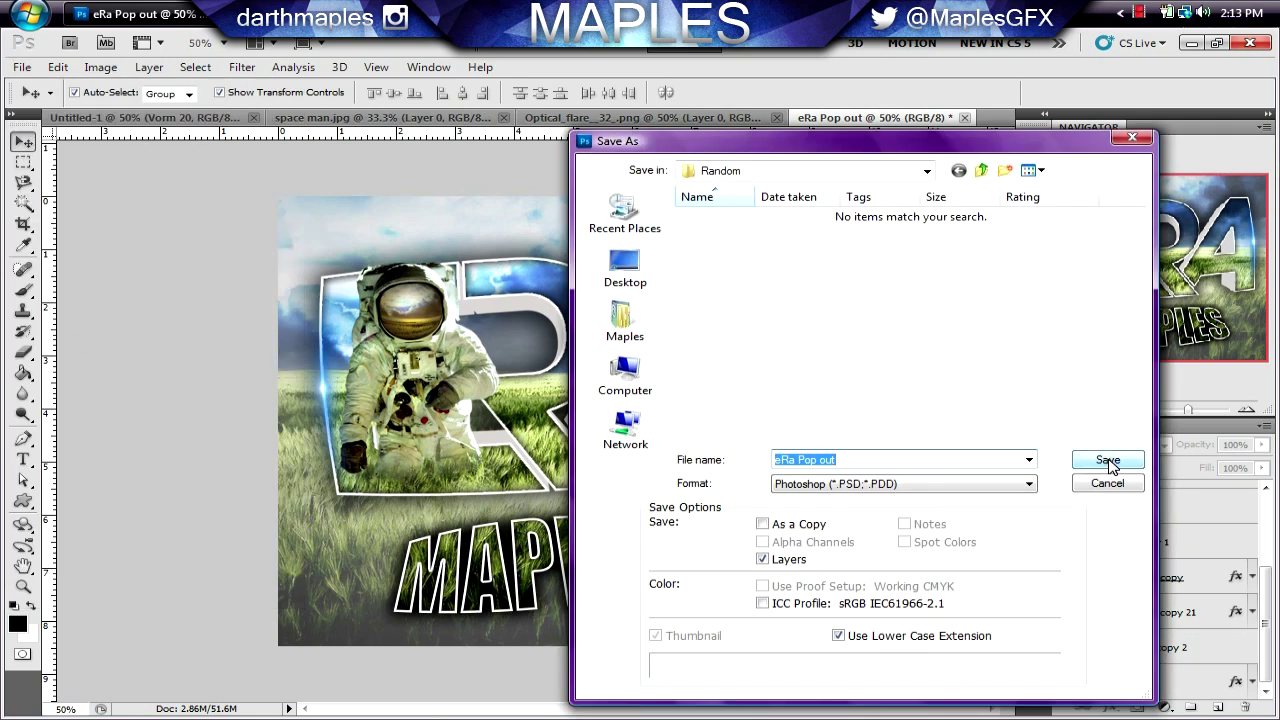
left_click(968, 485)
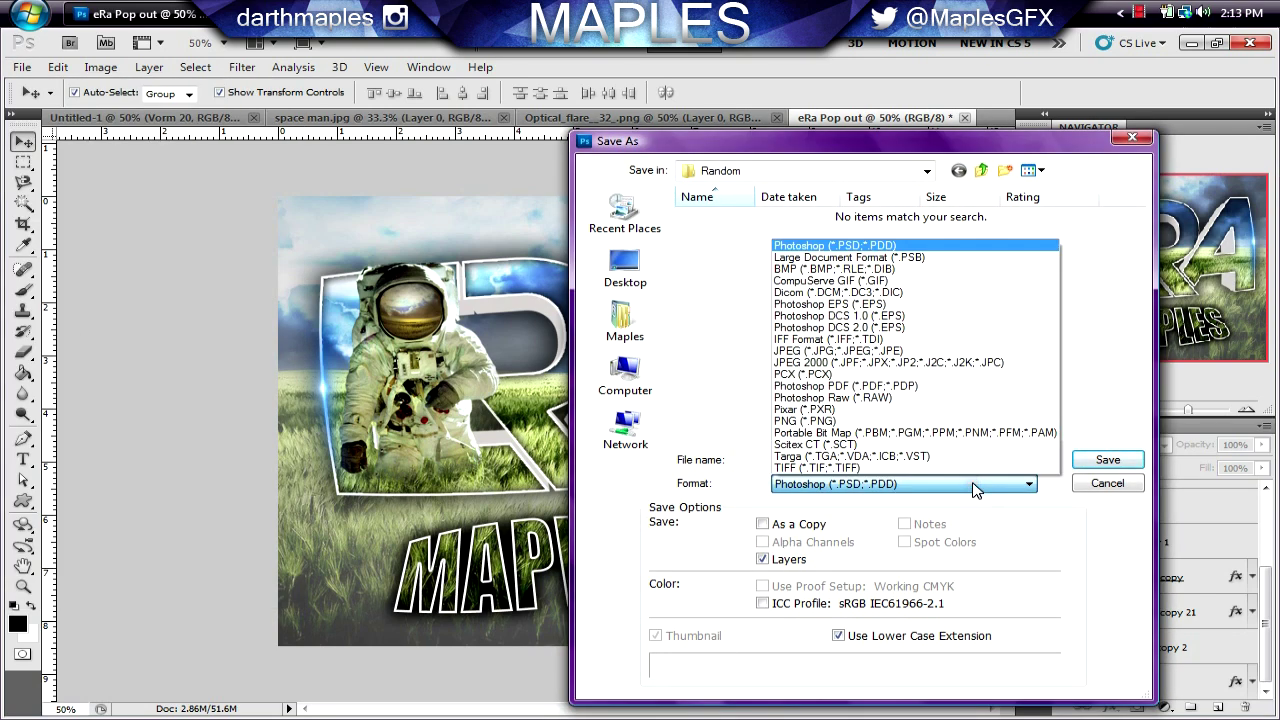
left_click(968, 351)
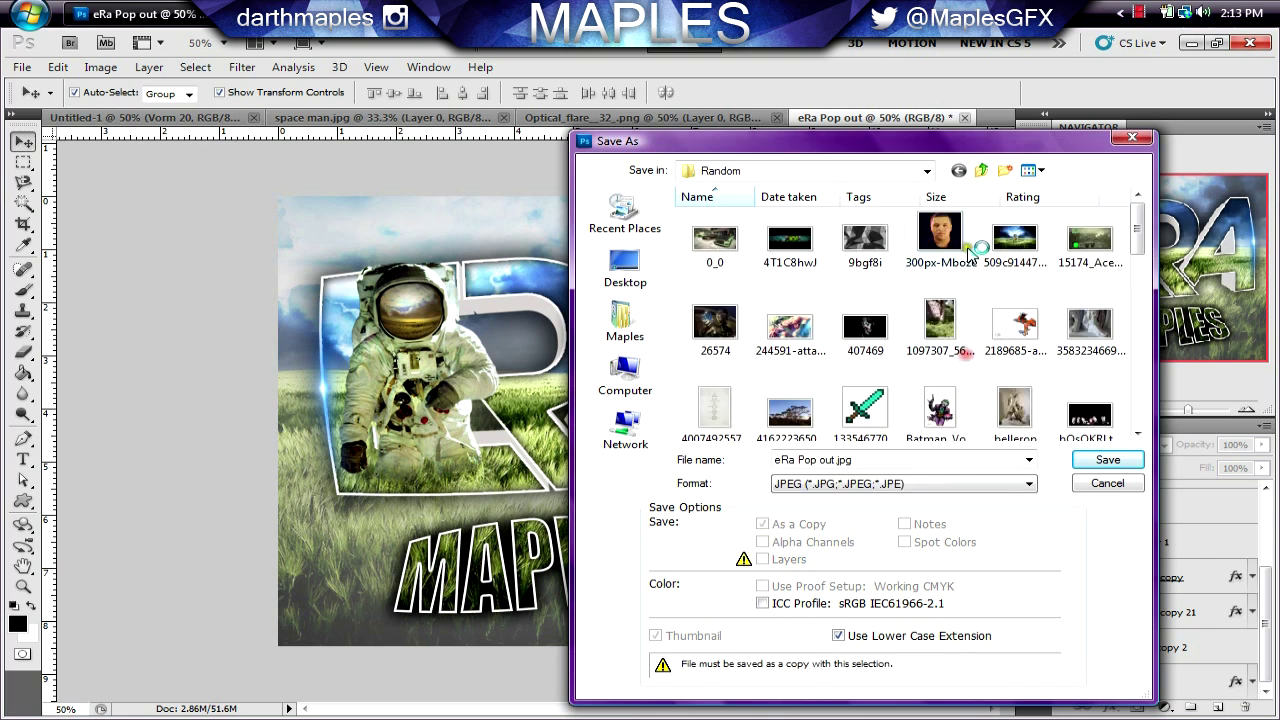
left_click(980, 170)
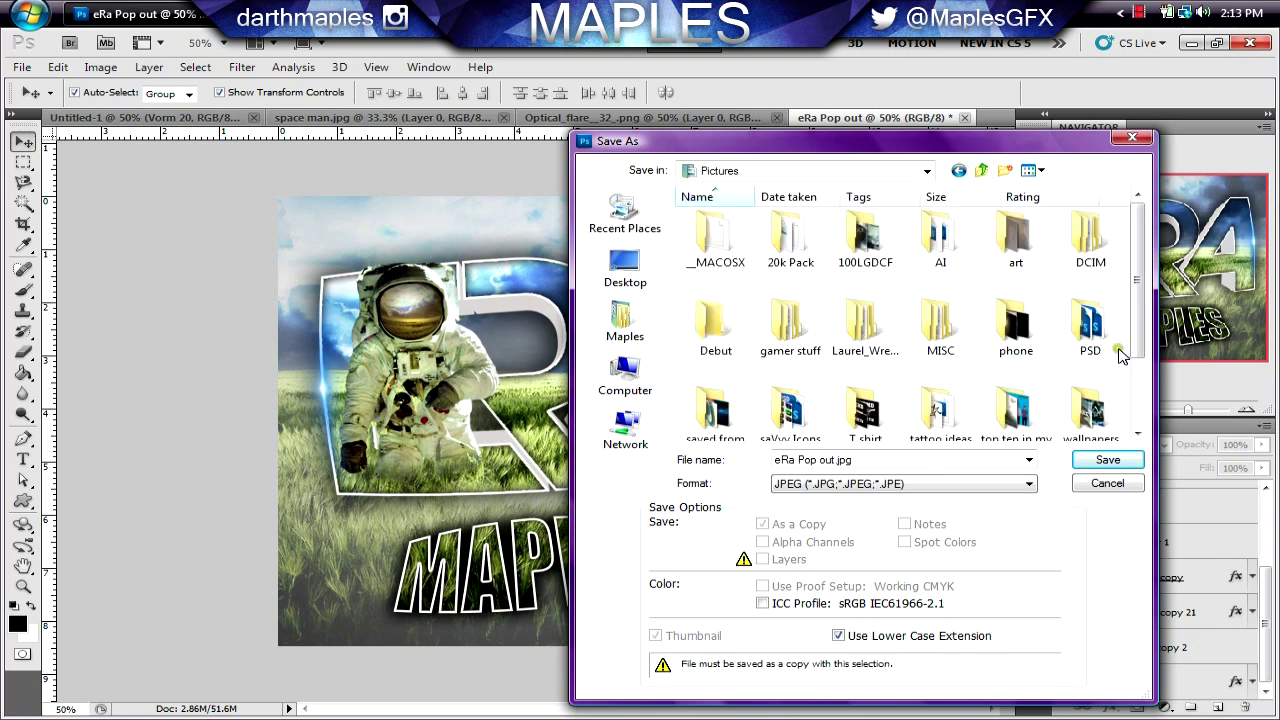
double_click(806, 332)
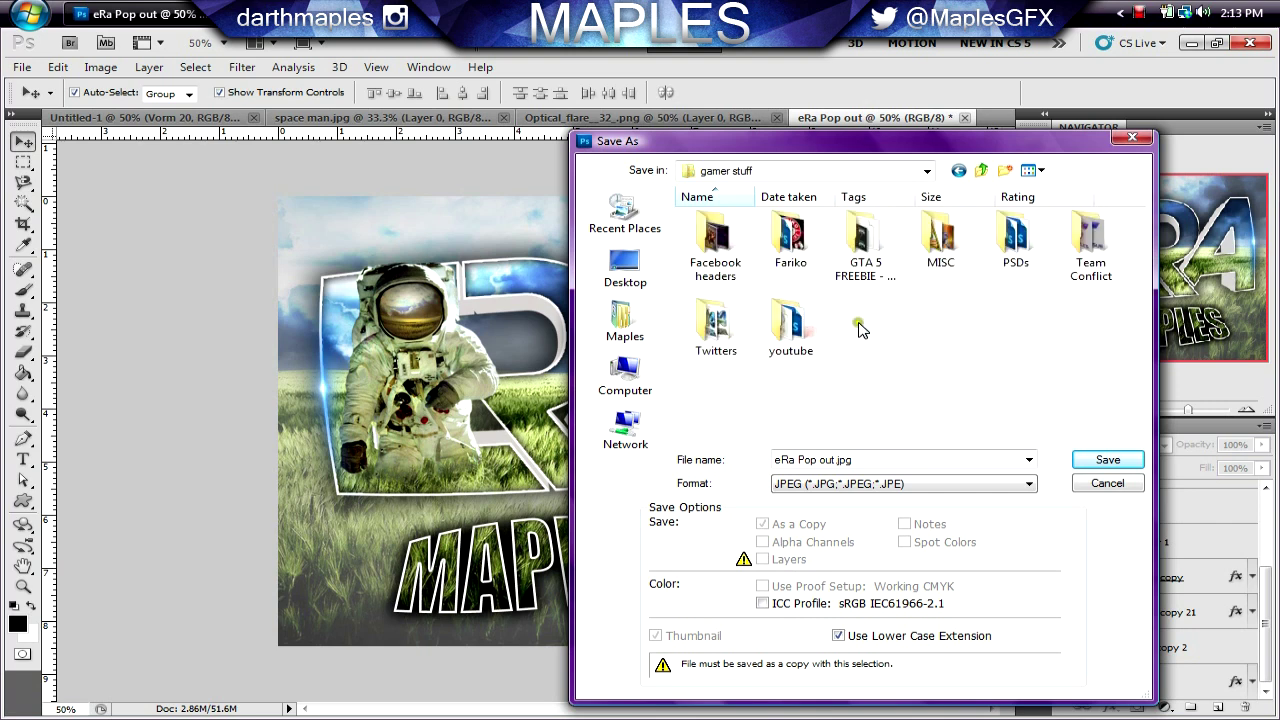
double_click(728, 352)
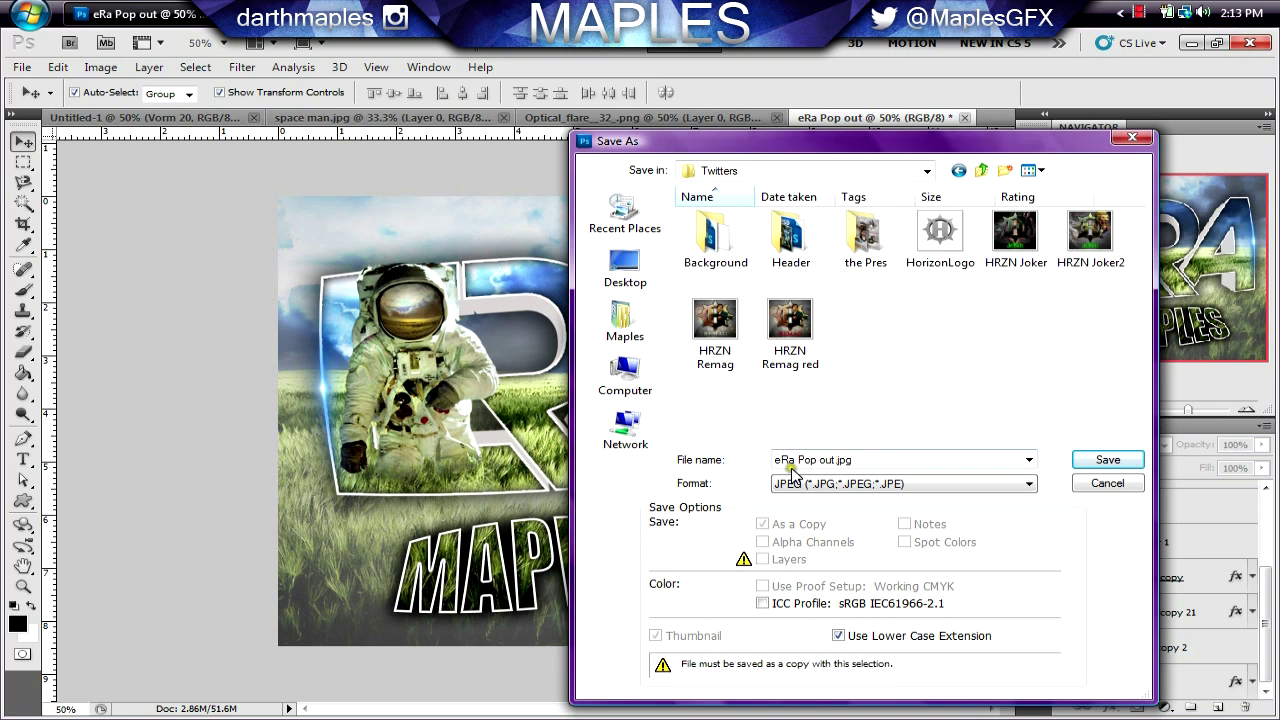
left_click(1103, 459)
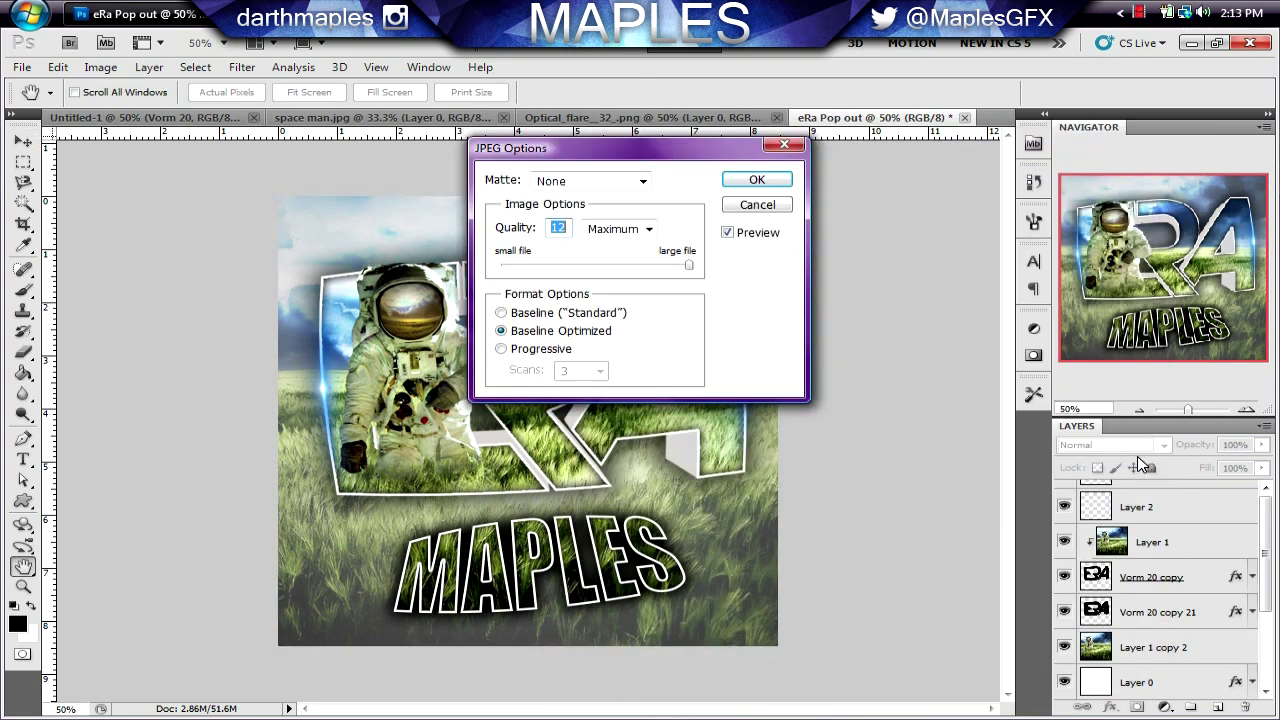
left_click(744, 183)
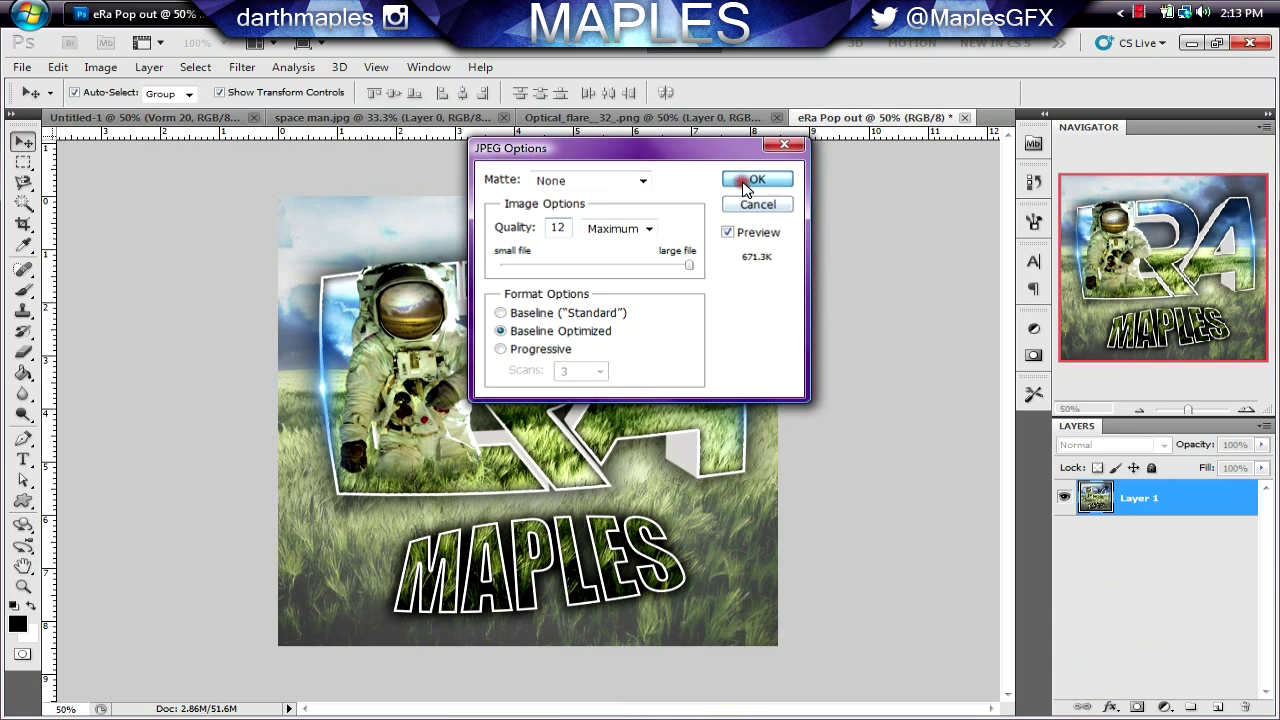